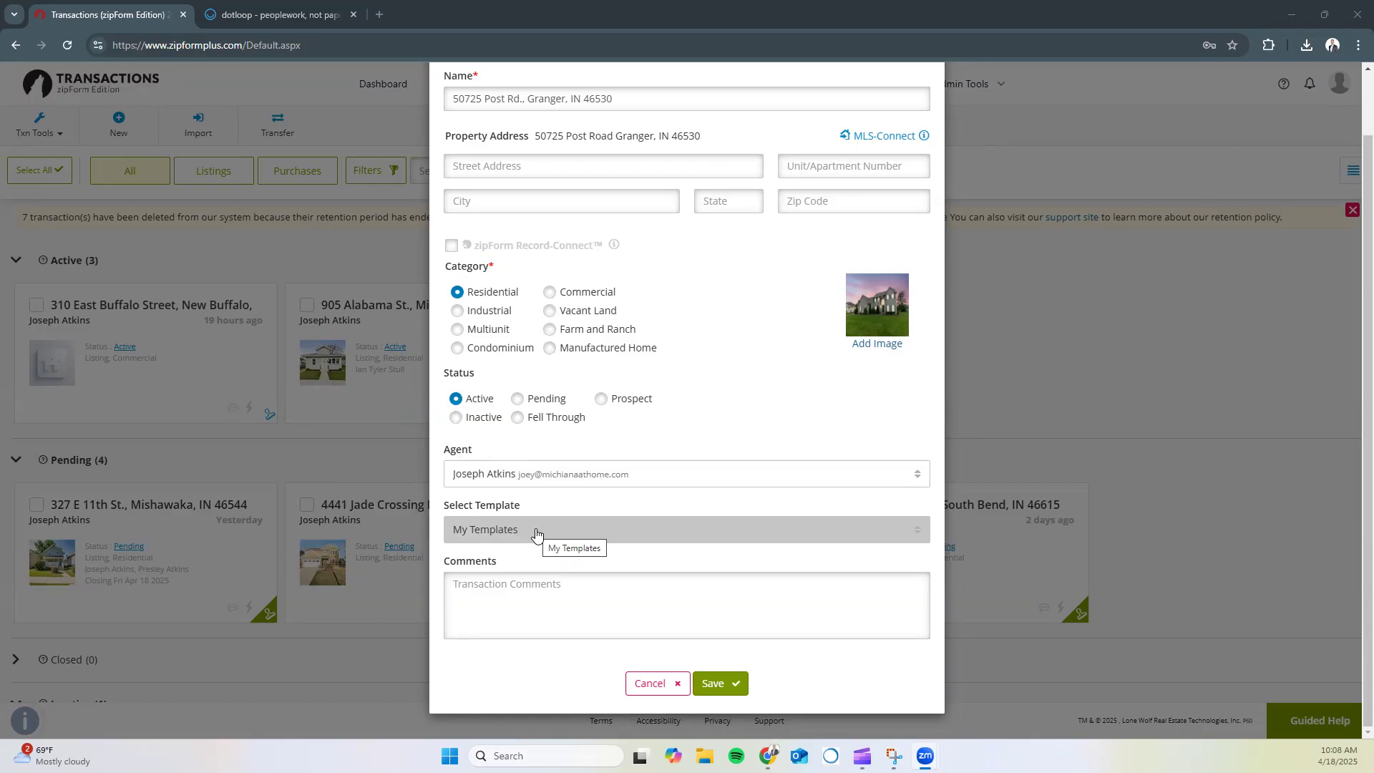
pyautogui.click(537, 535)
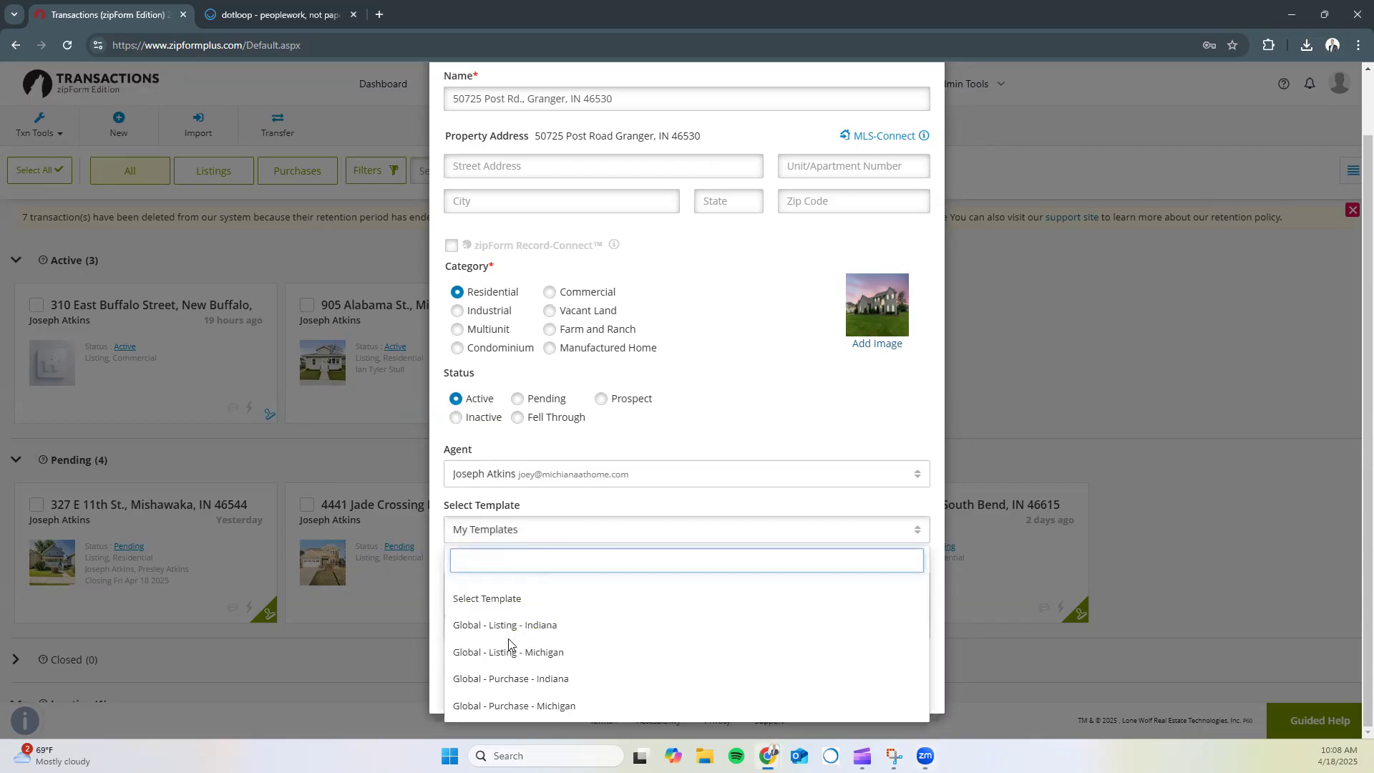
pyautogui.click(493, 683)
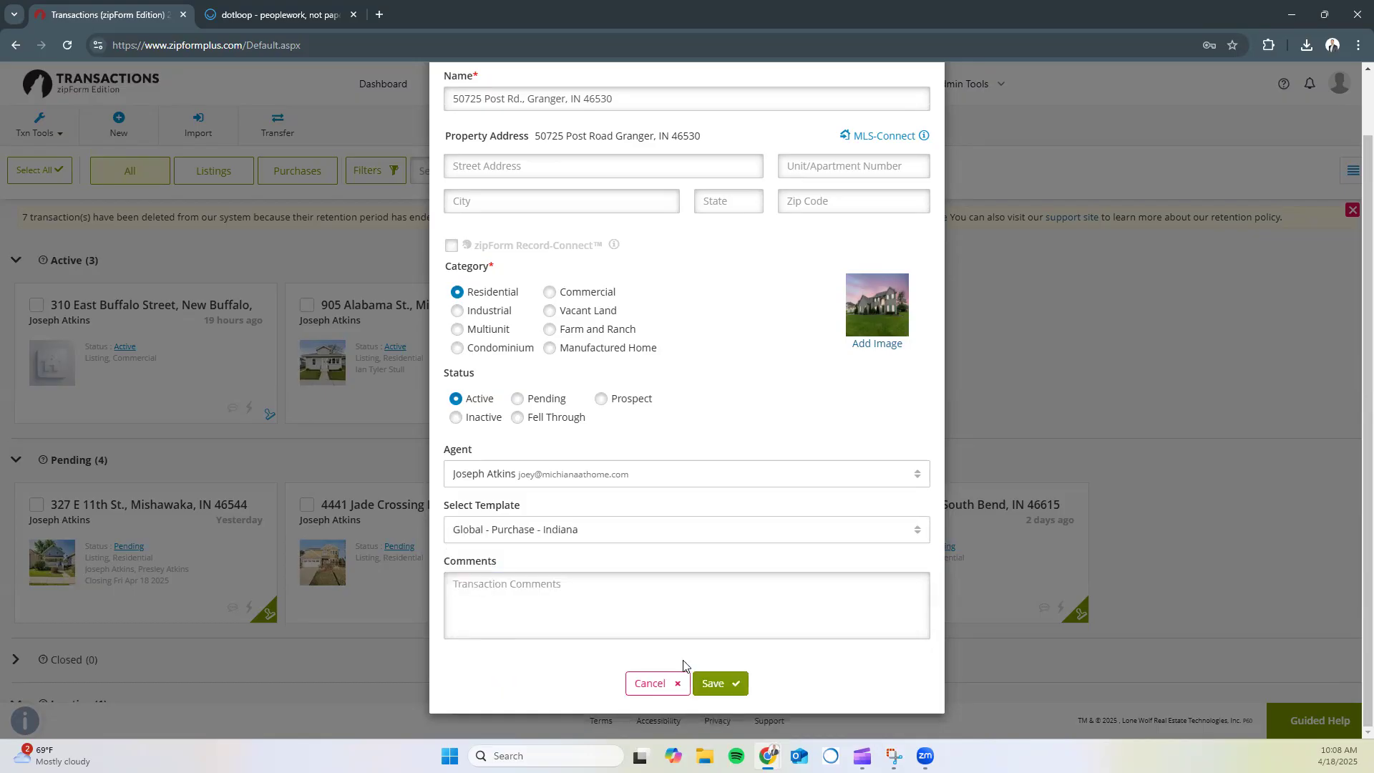
pyautogui.click(715, 684)
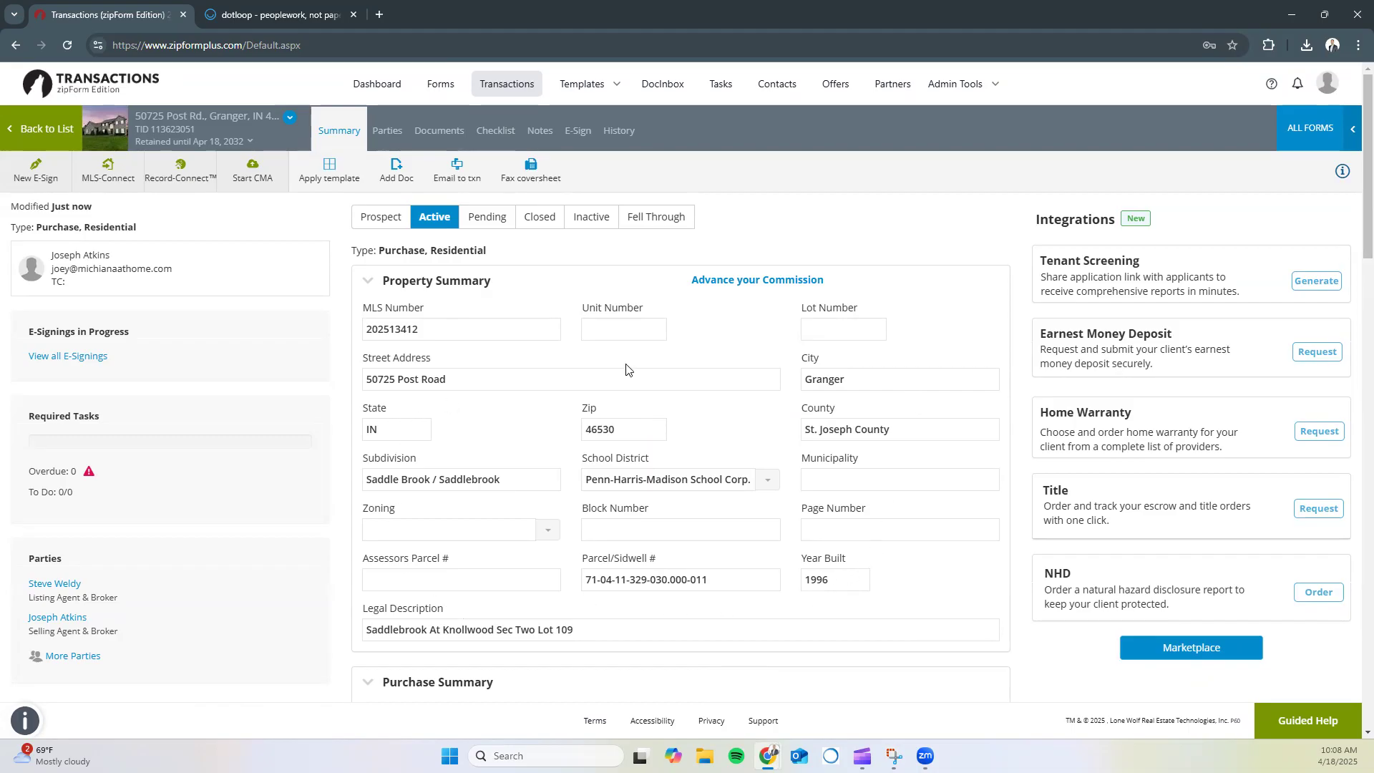
pyautogui.scroll(-2, 592, 375)
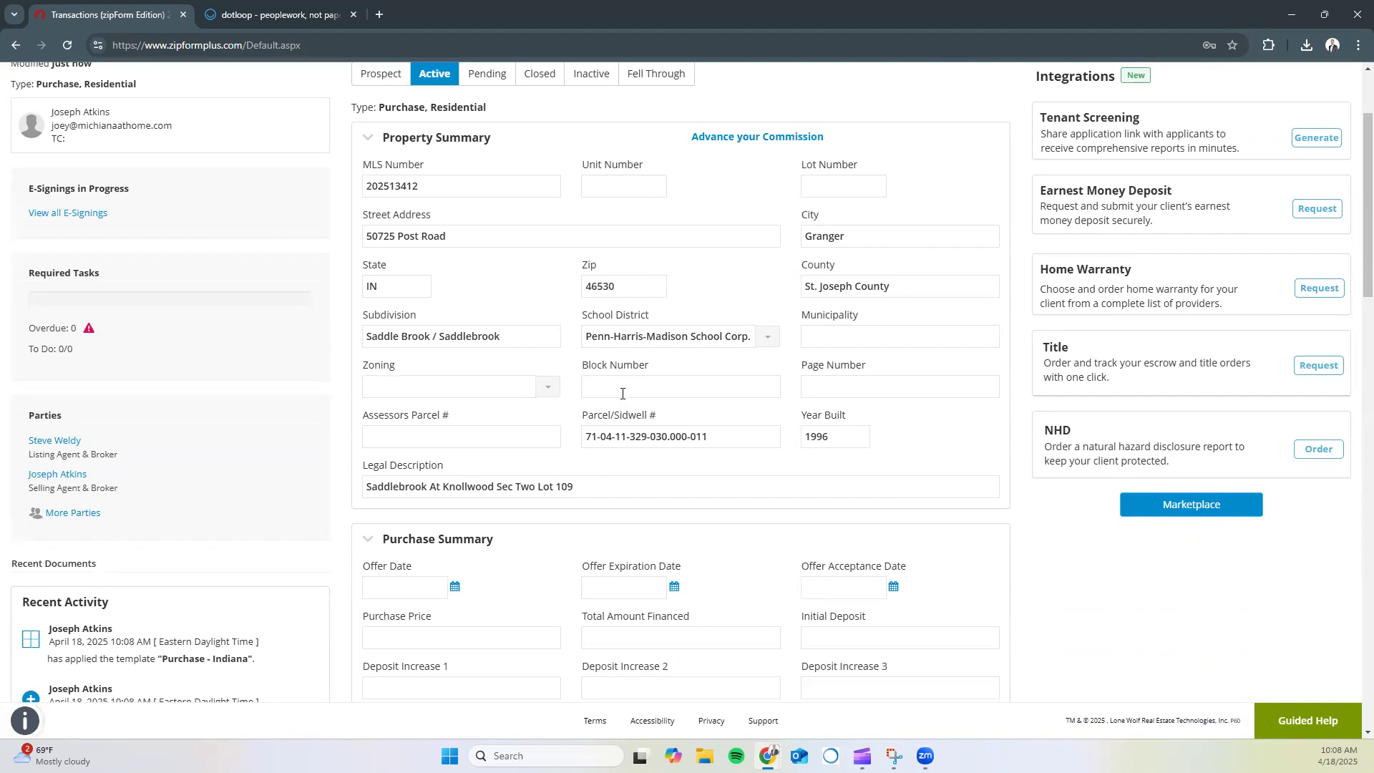
pyautogui.scroll(-4, 641, 375)
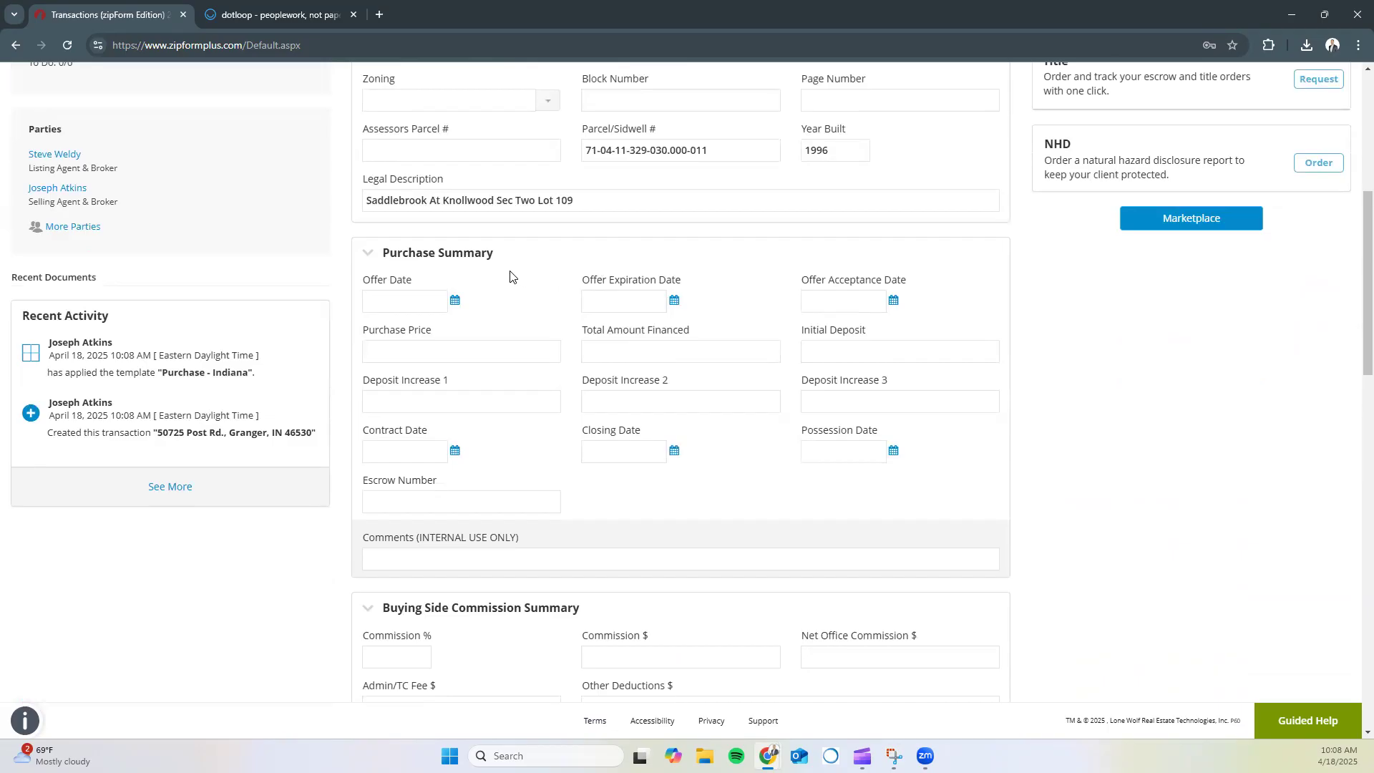
pyautogui.scroll(-1, 452, 328)
pyautogui.scroll(-2, 451, 328)
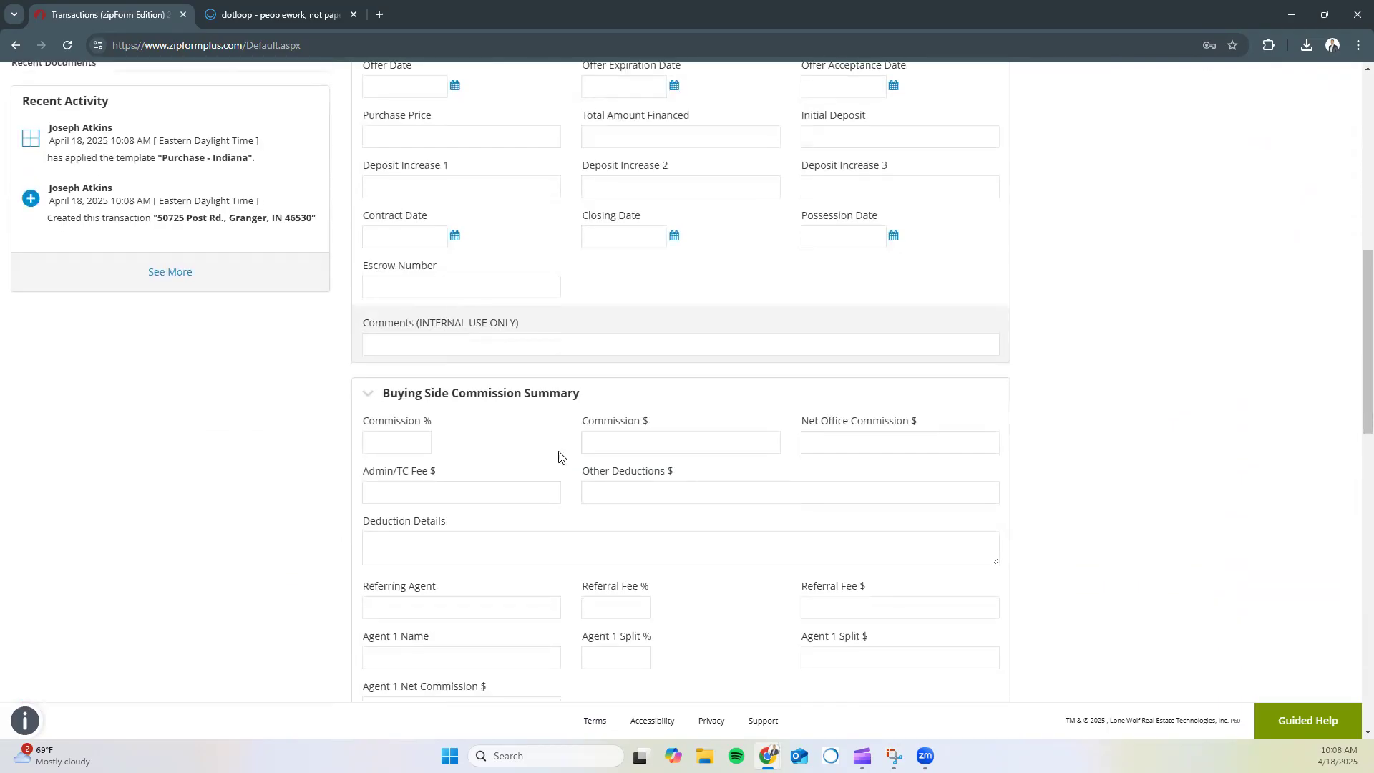
pyautogui.scroll(-1, 551, 464)
pyautogui.scroll(-3, 551, 464)
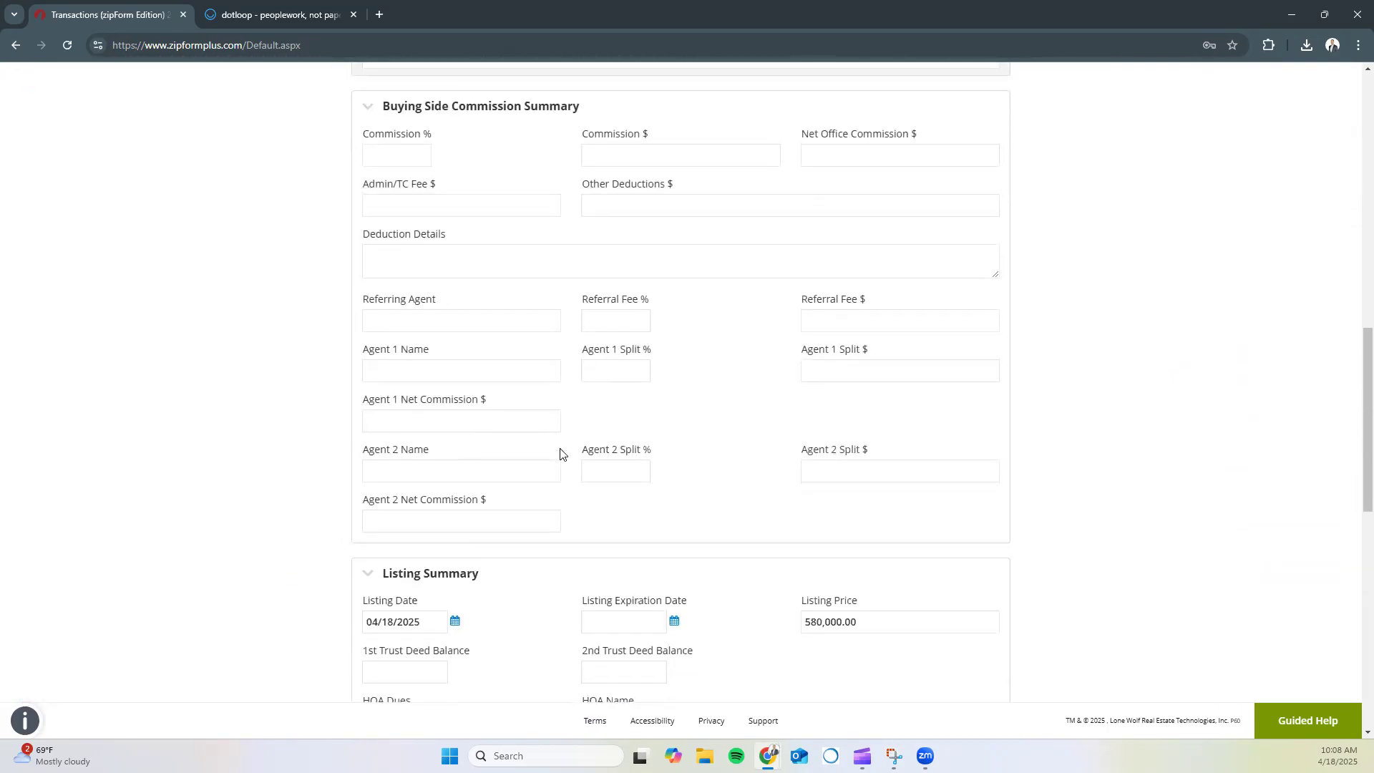
pyautogui.scroll(-1, 560, 452)
pyautogui.scroll(5, 557, 555)
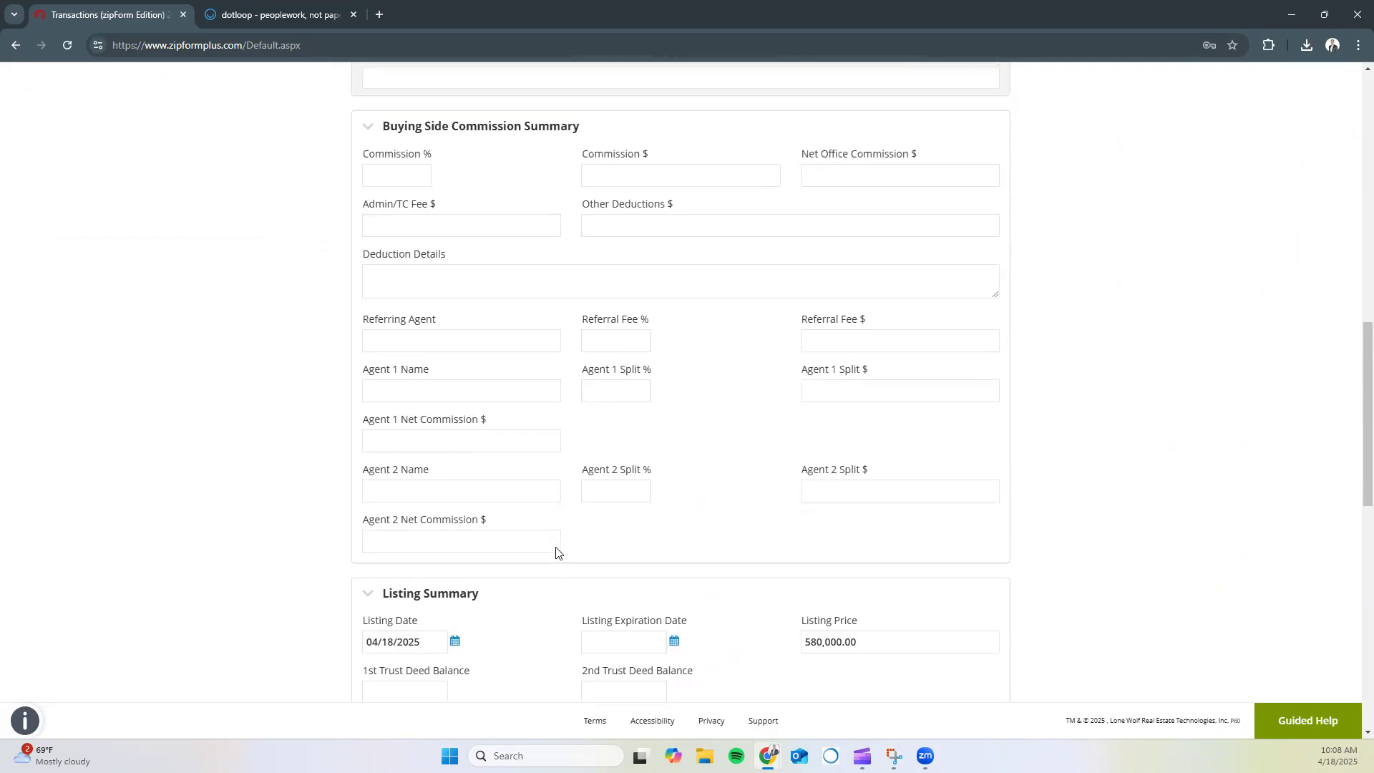
pyautogui.scroll(2, 557, 553)
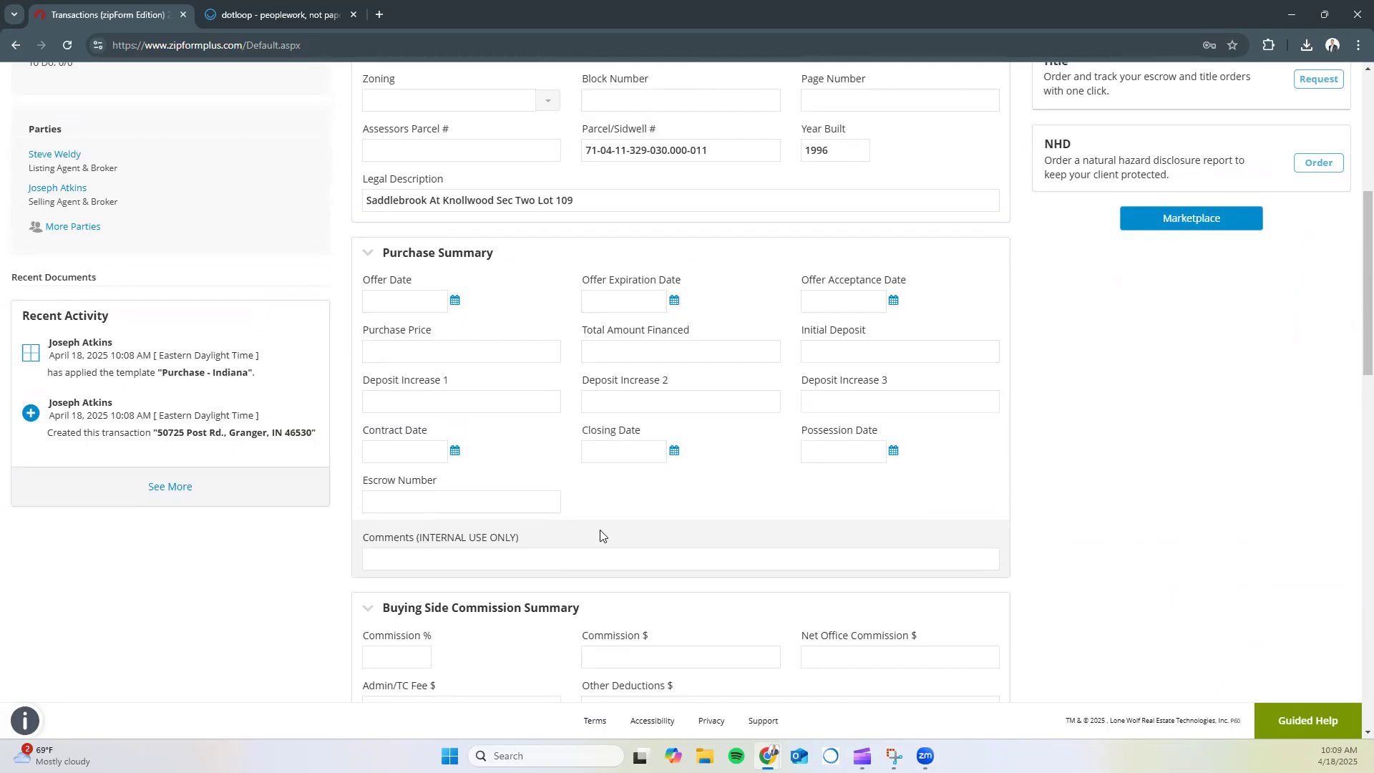
pyautogui.scroll(1, 557, 475)
pyautogui.scroll(5, 557, 475)
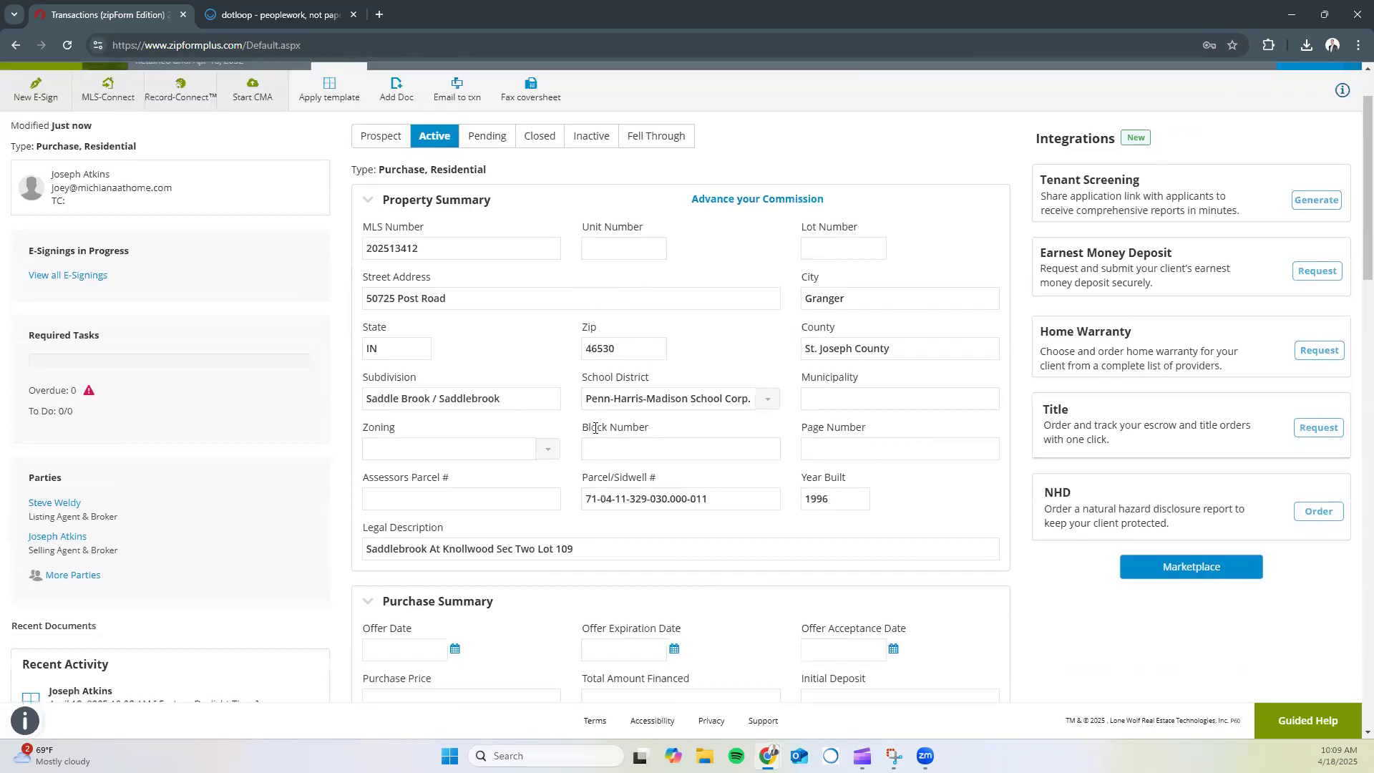
pyautogui.scroll(1, 595, 427)
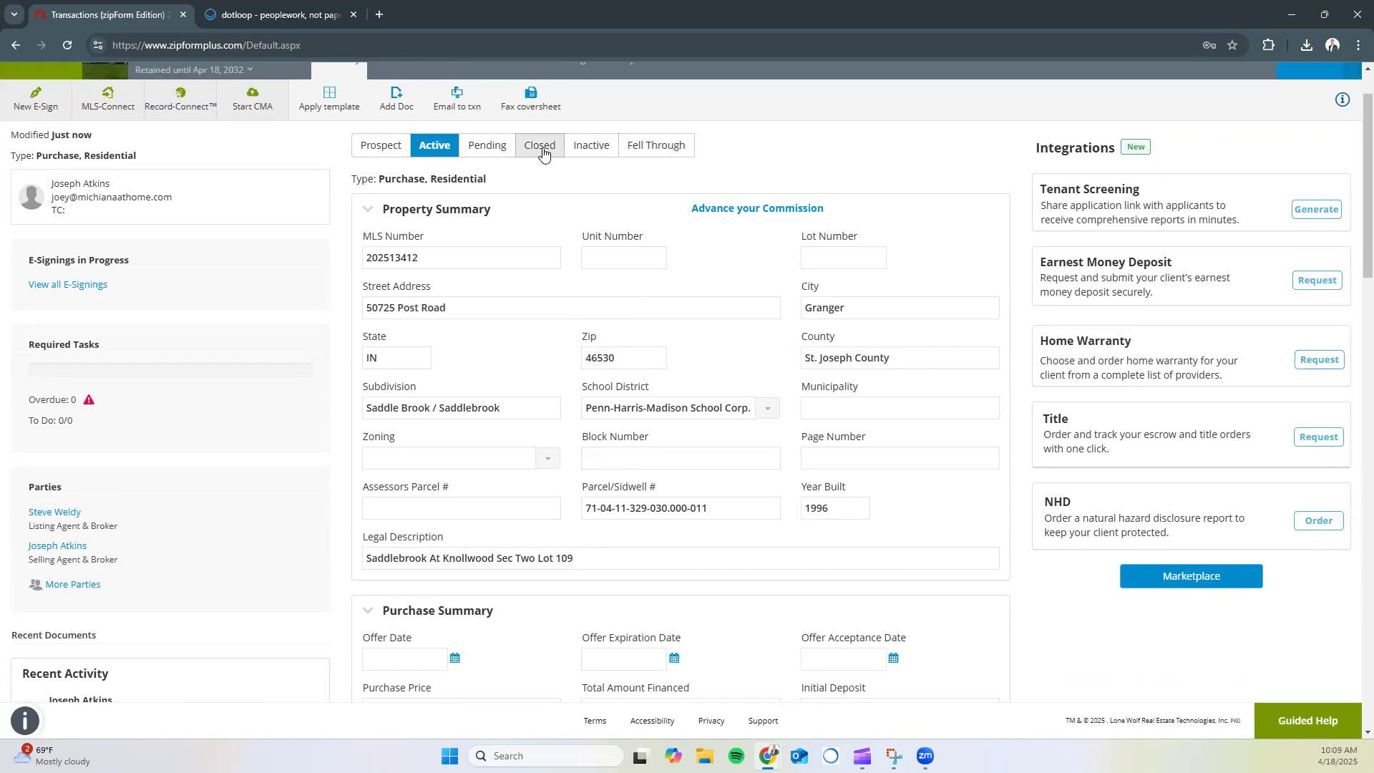
pyautogui.scroll(1, 408, 195)
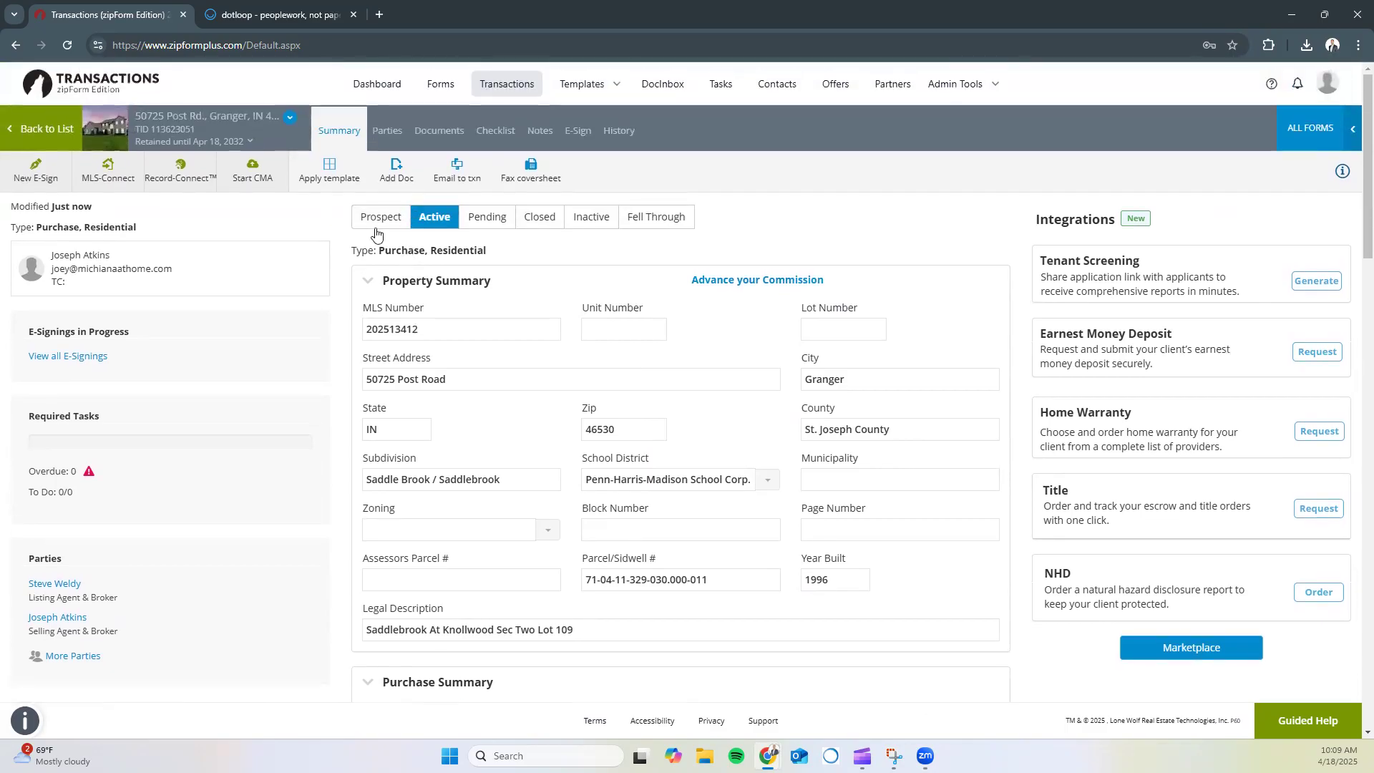
pyautogui.click(475, 226)
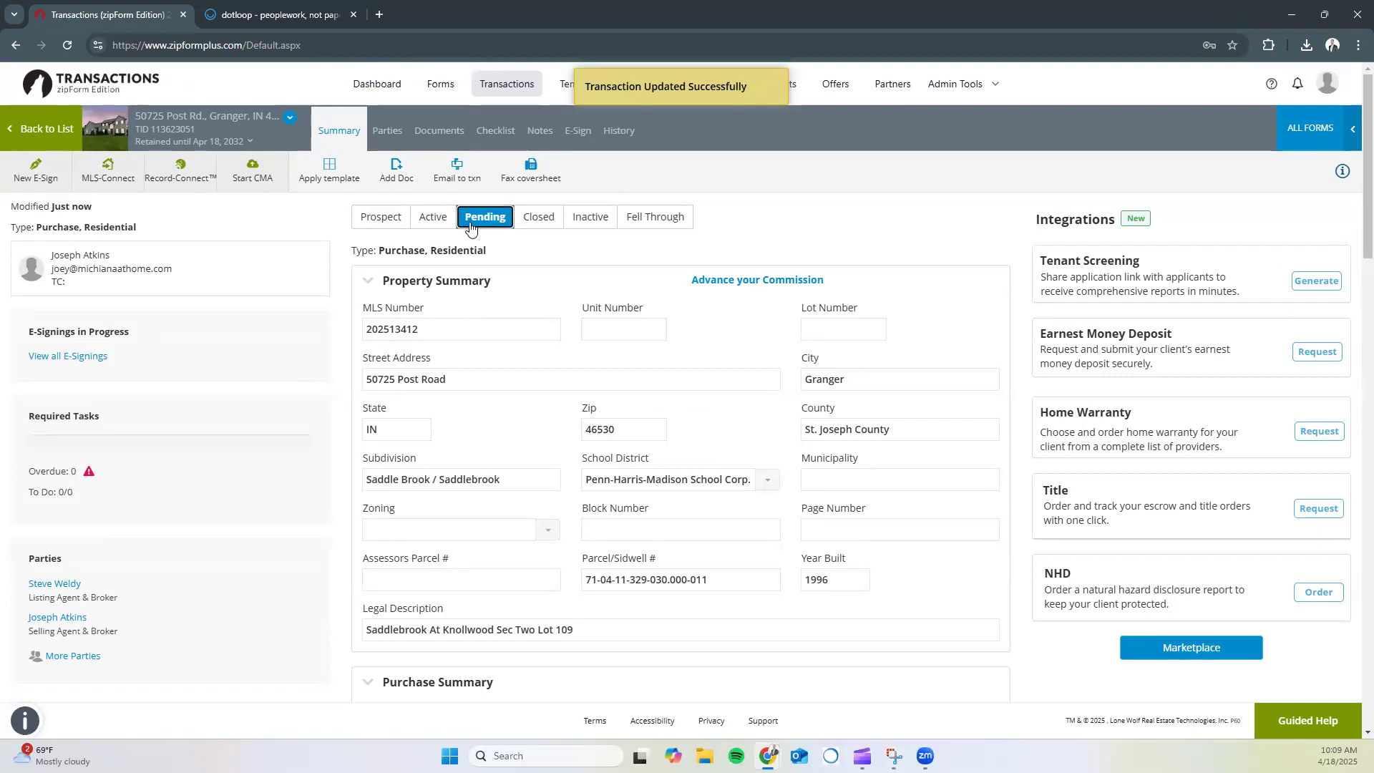
pyautogui.click(422, 224)
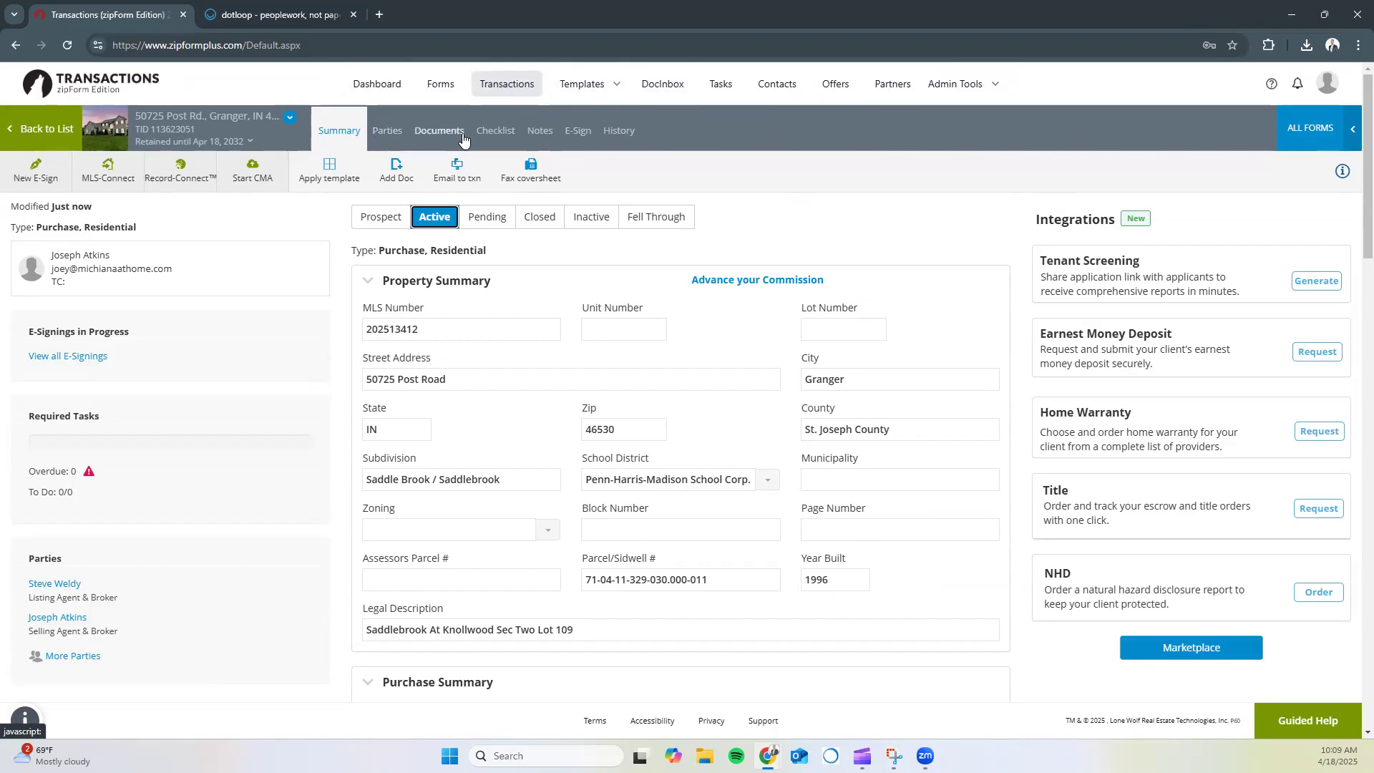
# Add Buyer One with their last name and e-mail, also saved to the address book
pyautogui.click(383, 138)
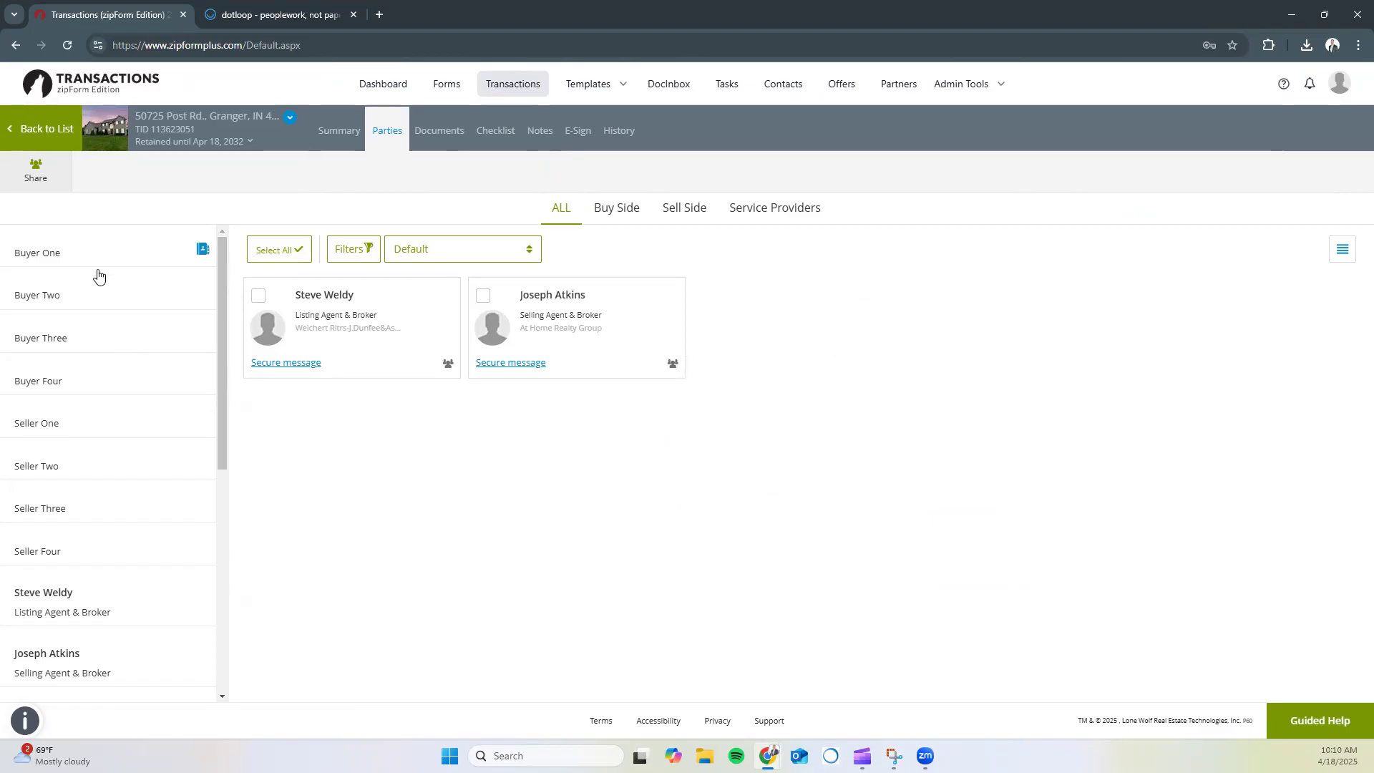
pyautogui.click(51, 255)
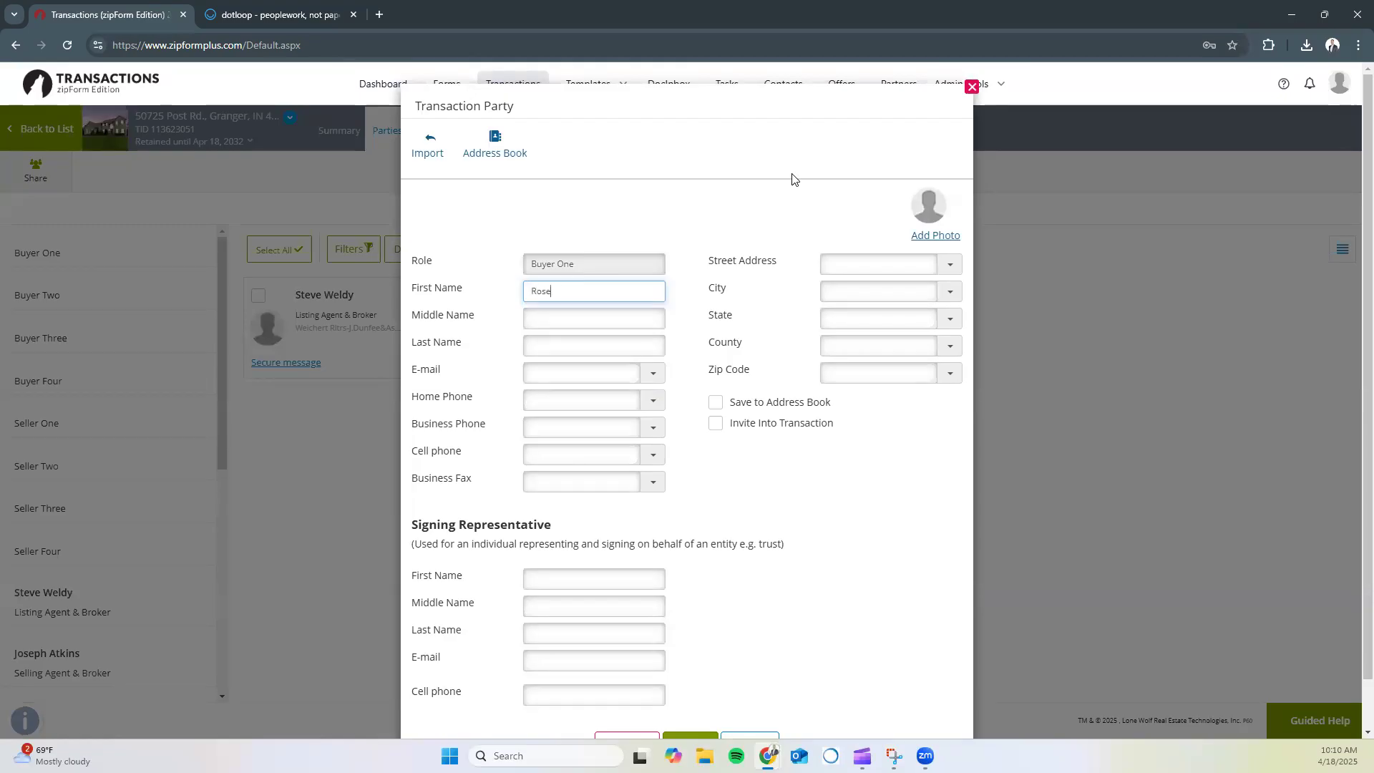
pyautogui.press('Tab')
pyautogui.press('Tab')
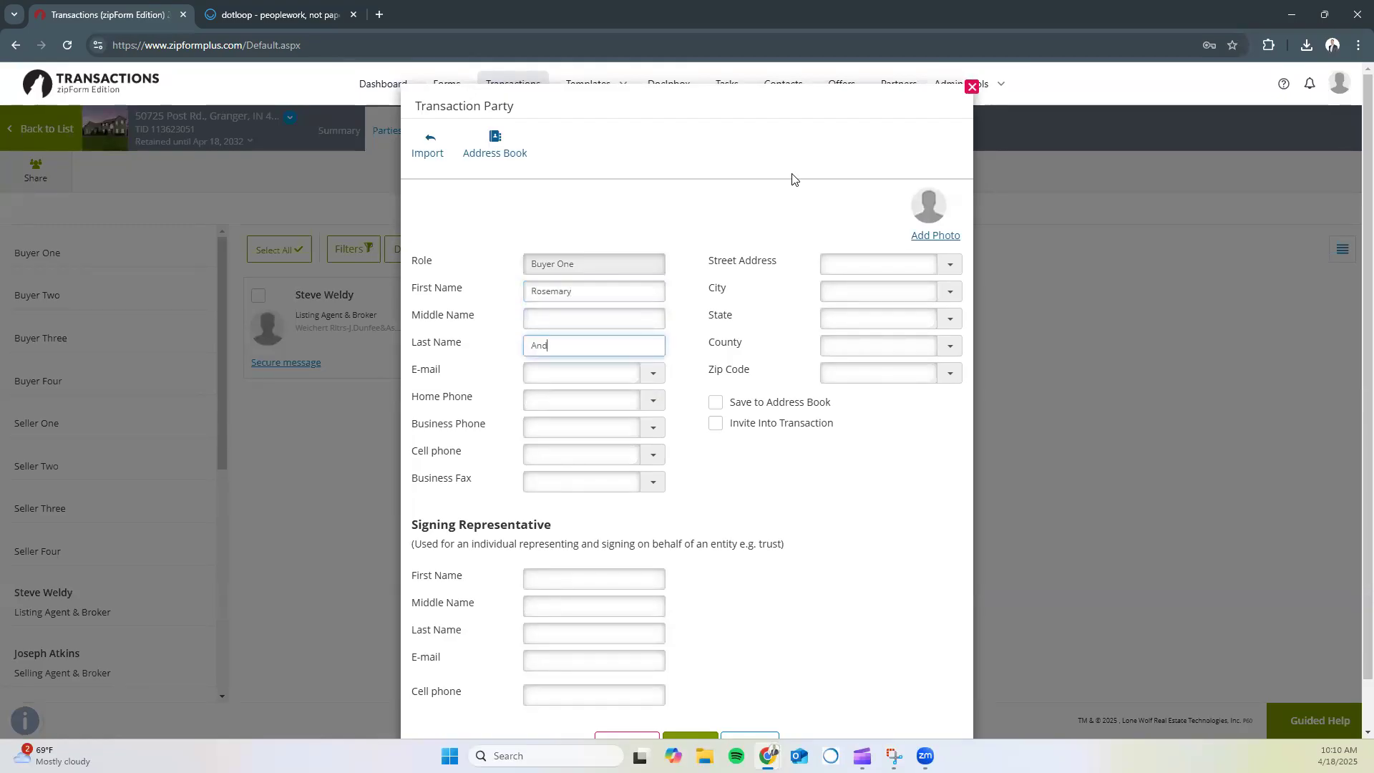
pyautogui.write('Andrews')
pyautogui.press('Tab')
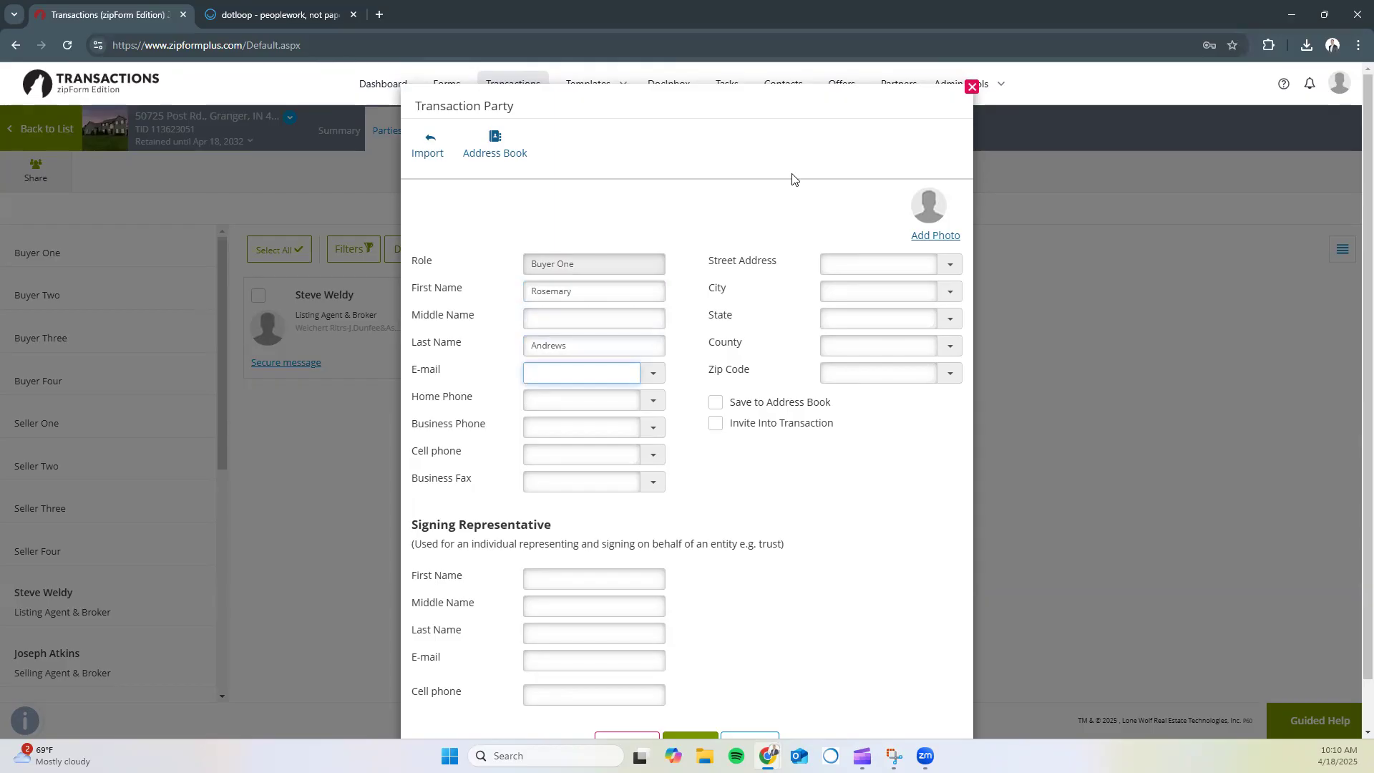
pyautogui.click(778, 199)
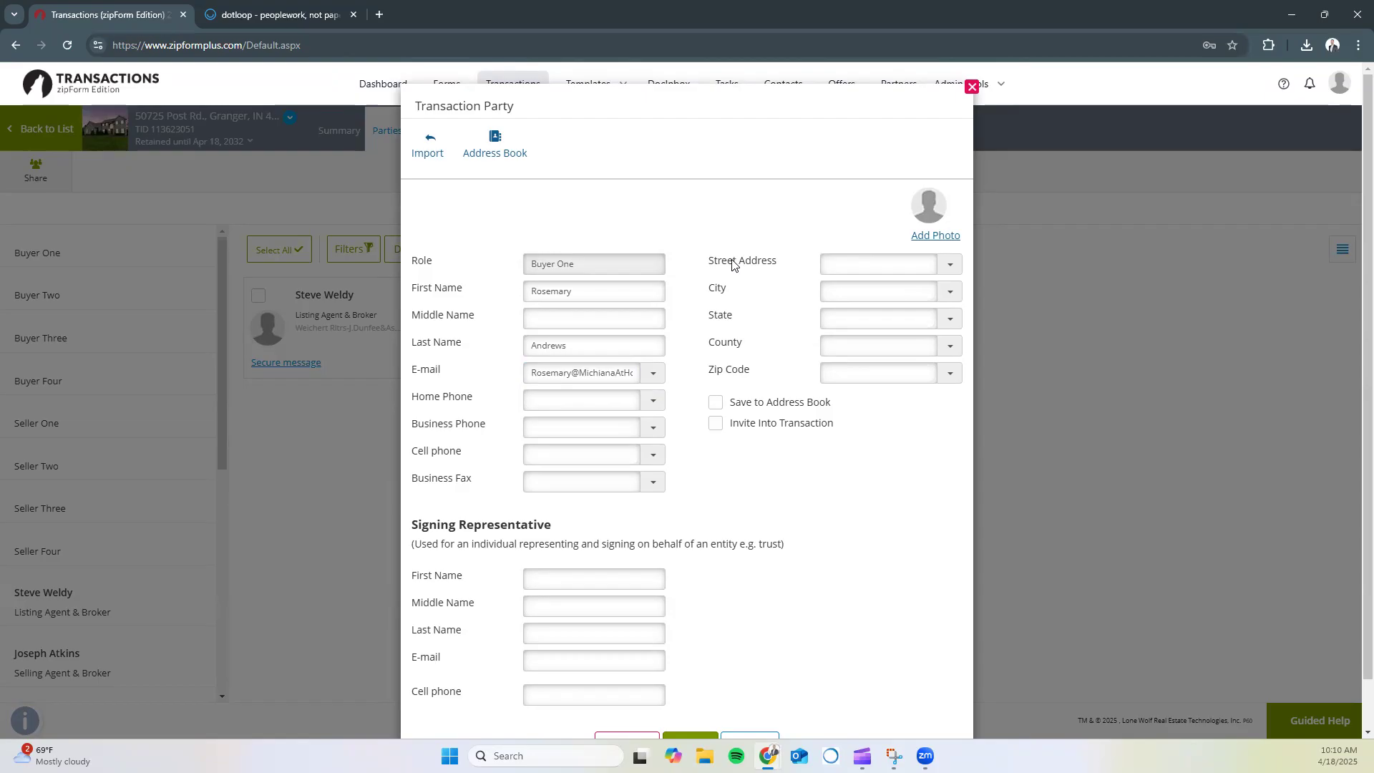
pyautogui.click(715, 402)
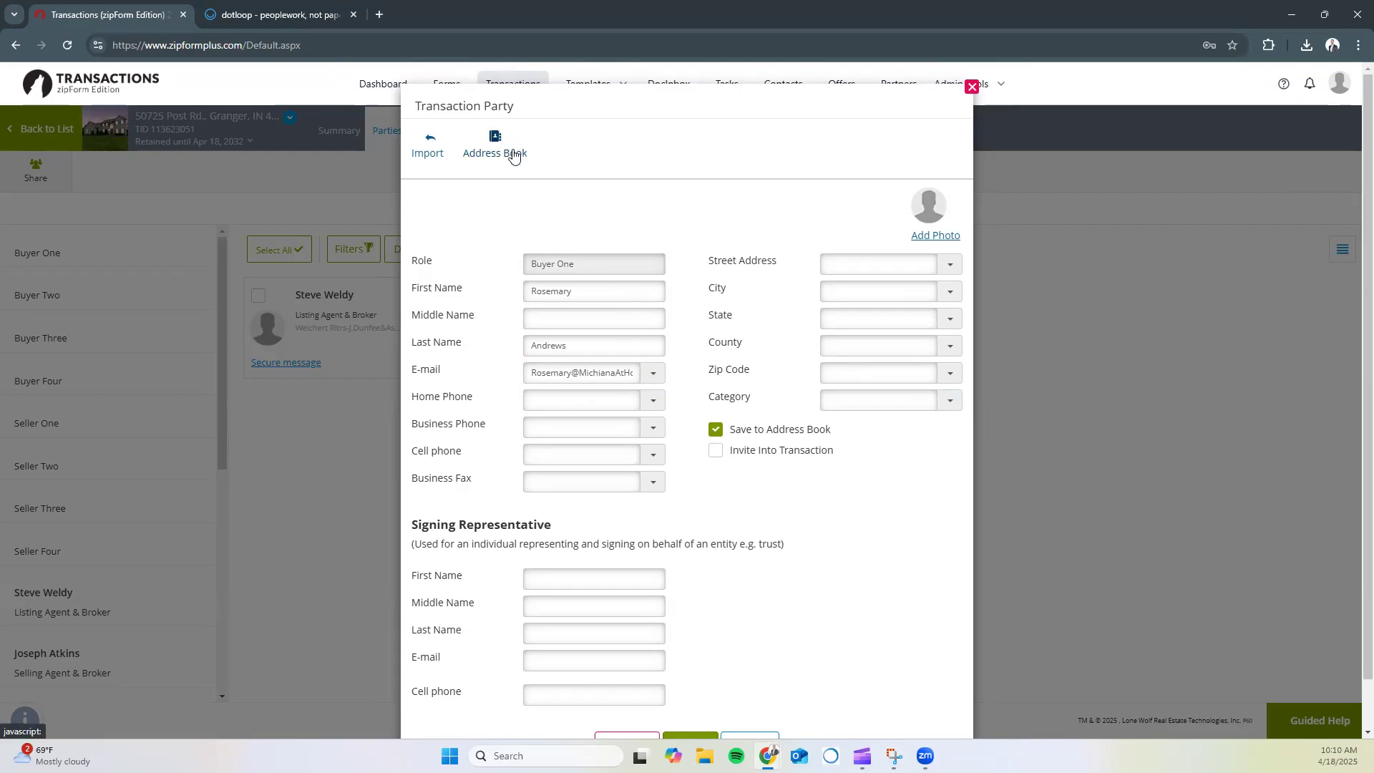
pyautogui.scroll(-1, 719, 390)
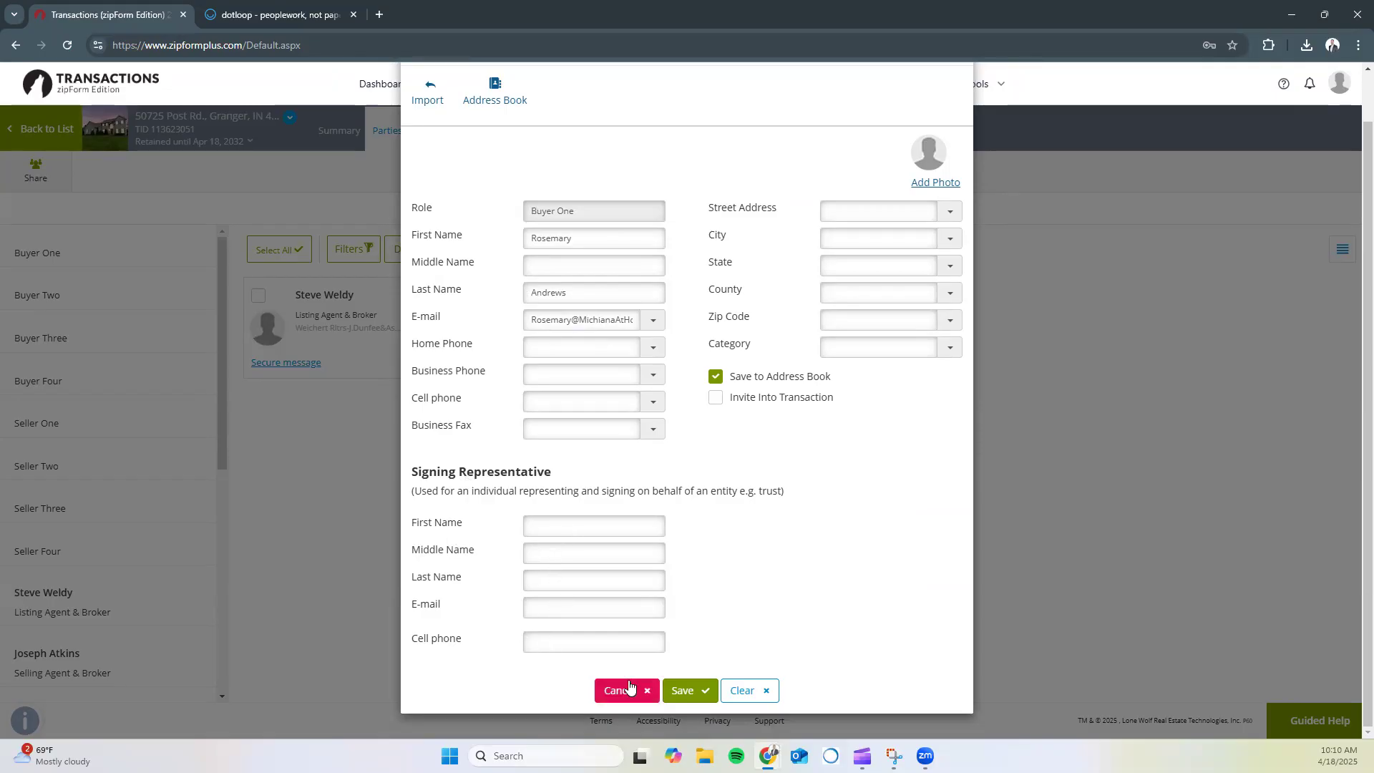
pyautogui.click(684, 691)
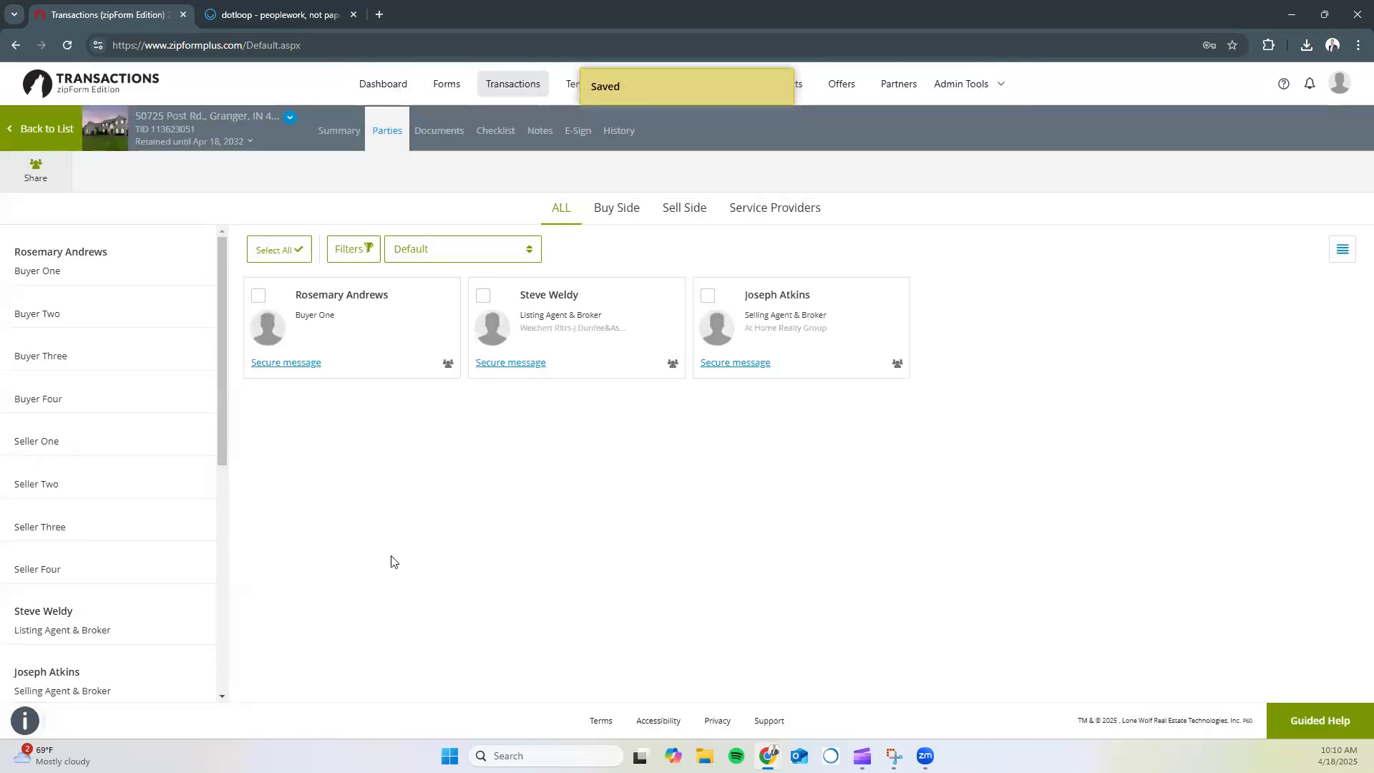
# Add Buyer Two with the buyer's first name, last name and e-mail, then save
pyautogui.click(67, 315)
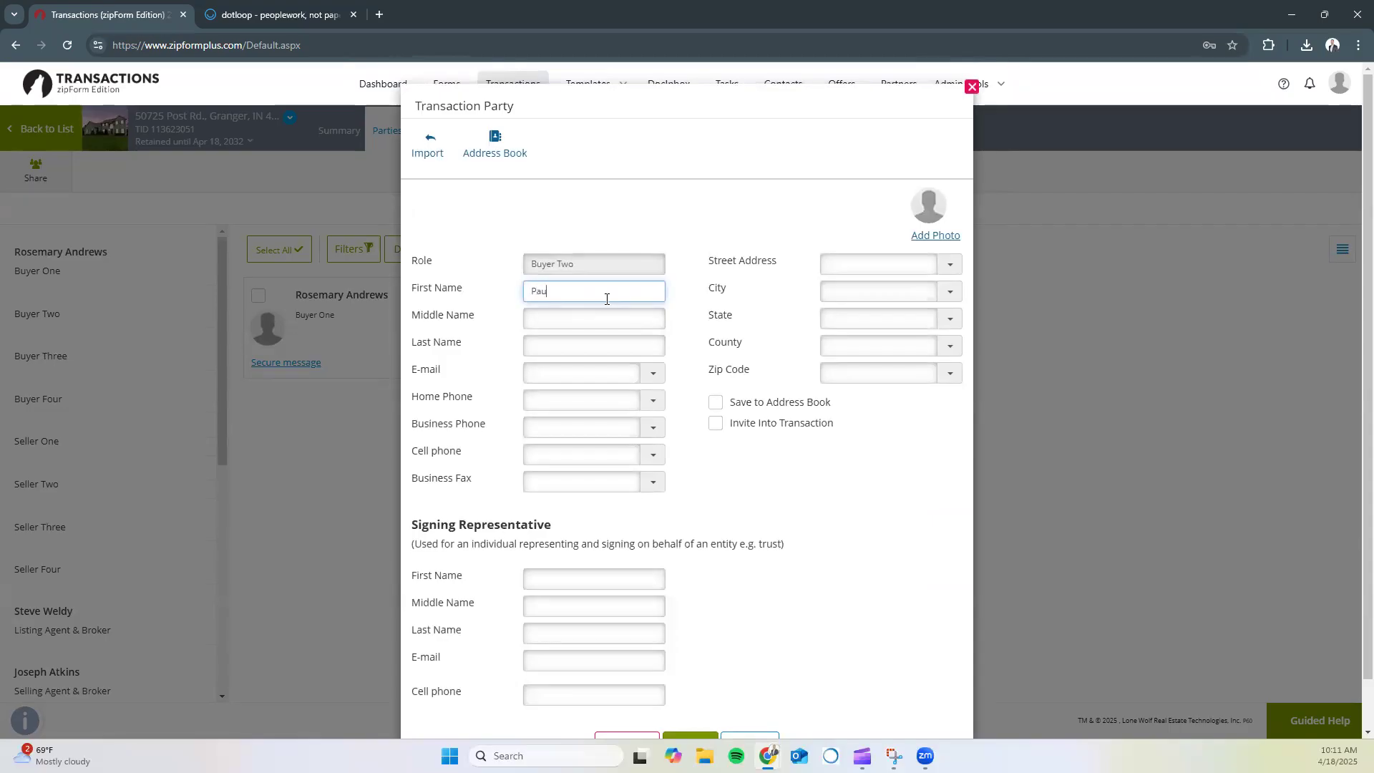
pyautogui.write('Paula')
pyautogui.press('Tab')
pyautogui.press('Tab')
pyautogui.write('Ad')
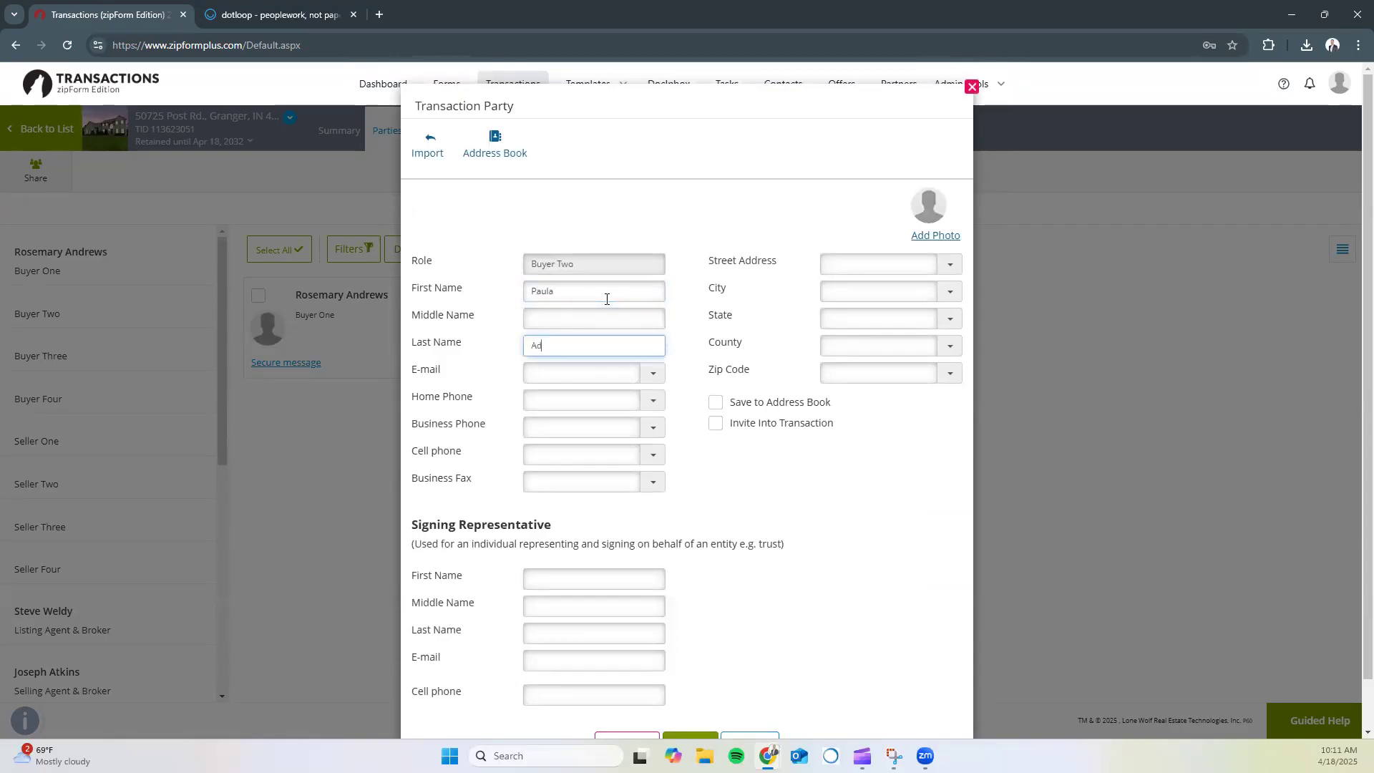
pyautogui.press('Tab')
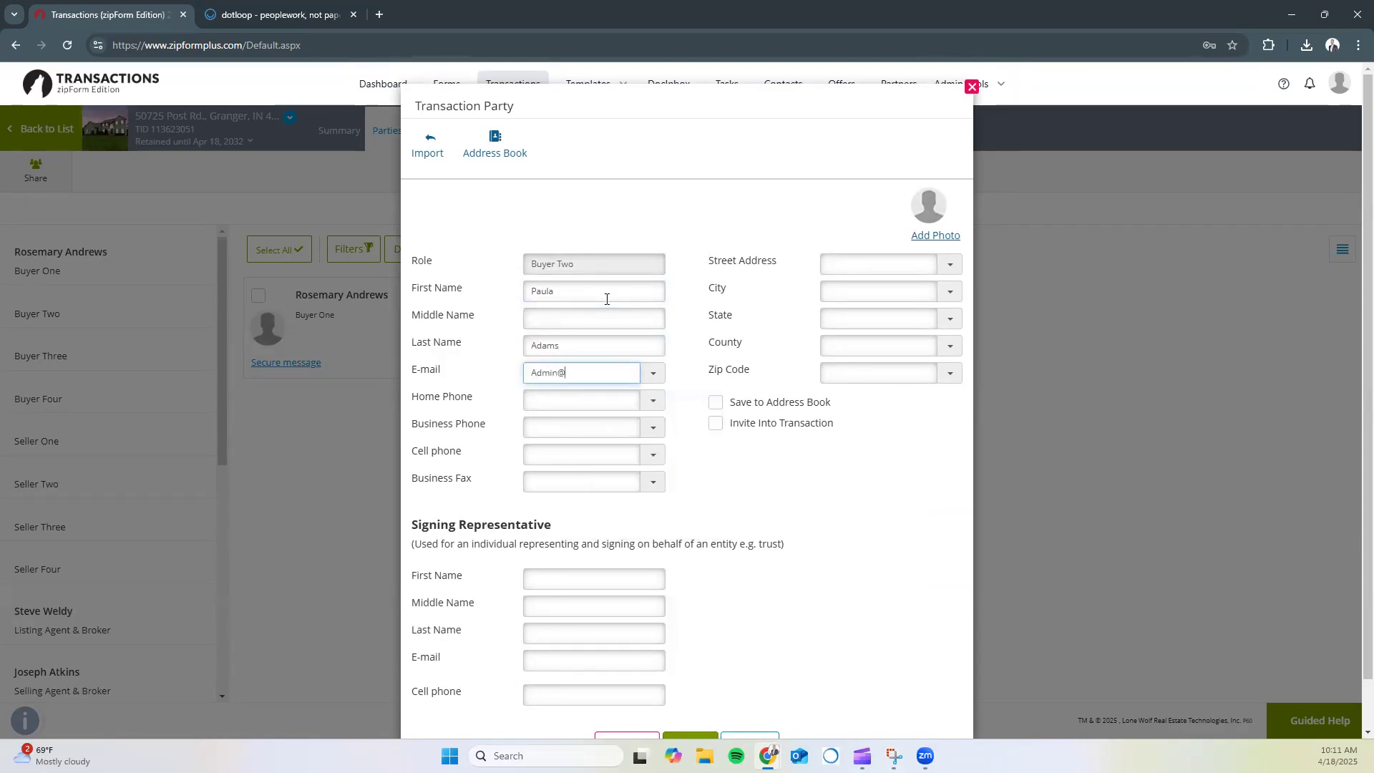
pyautogui.click(709, 322)
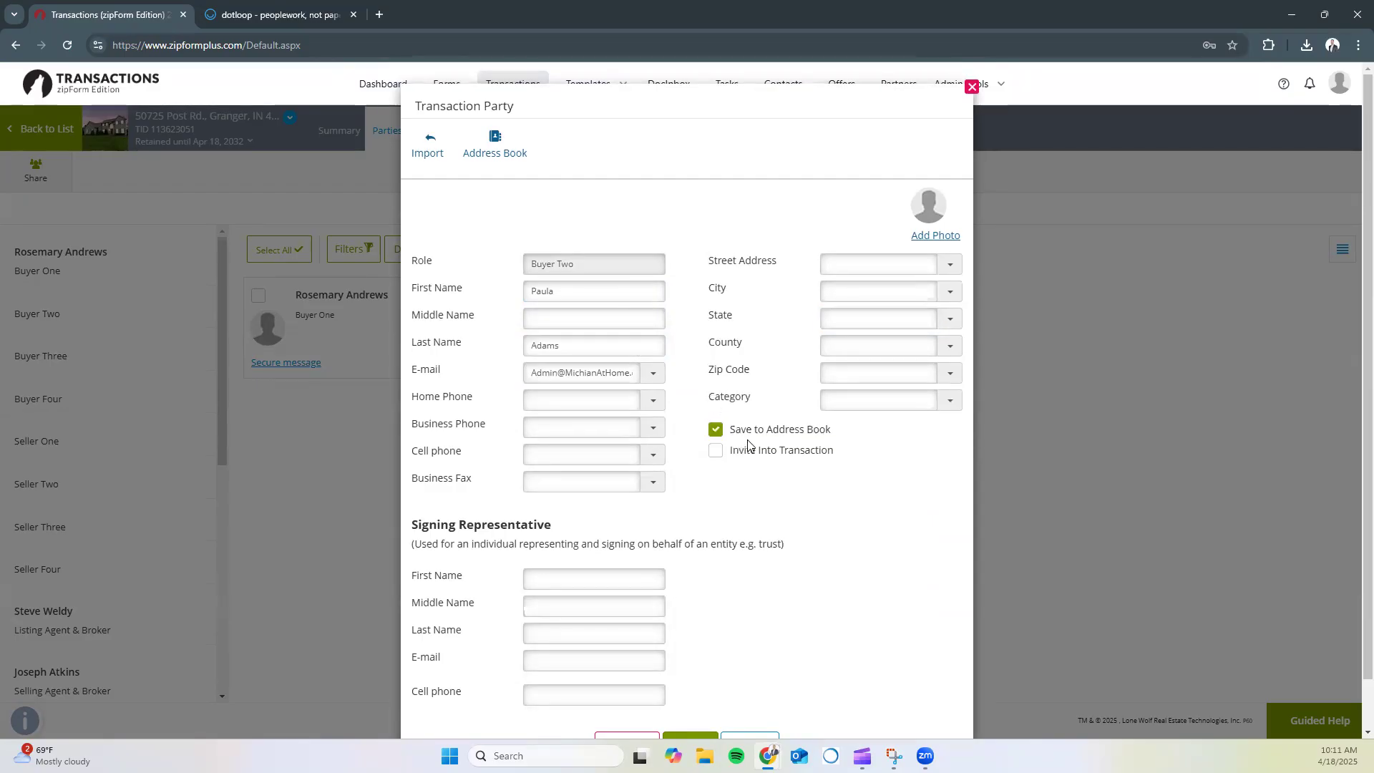
pyautogui.scroll(-1, 749, 444)
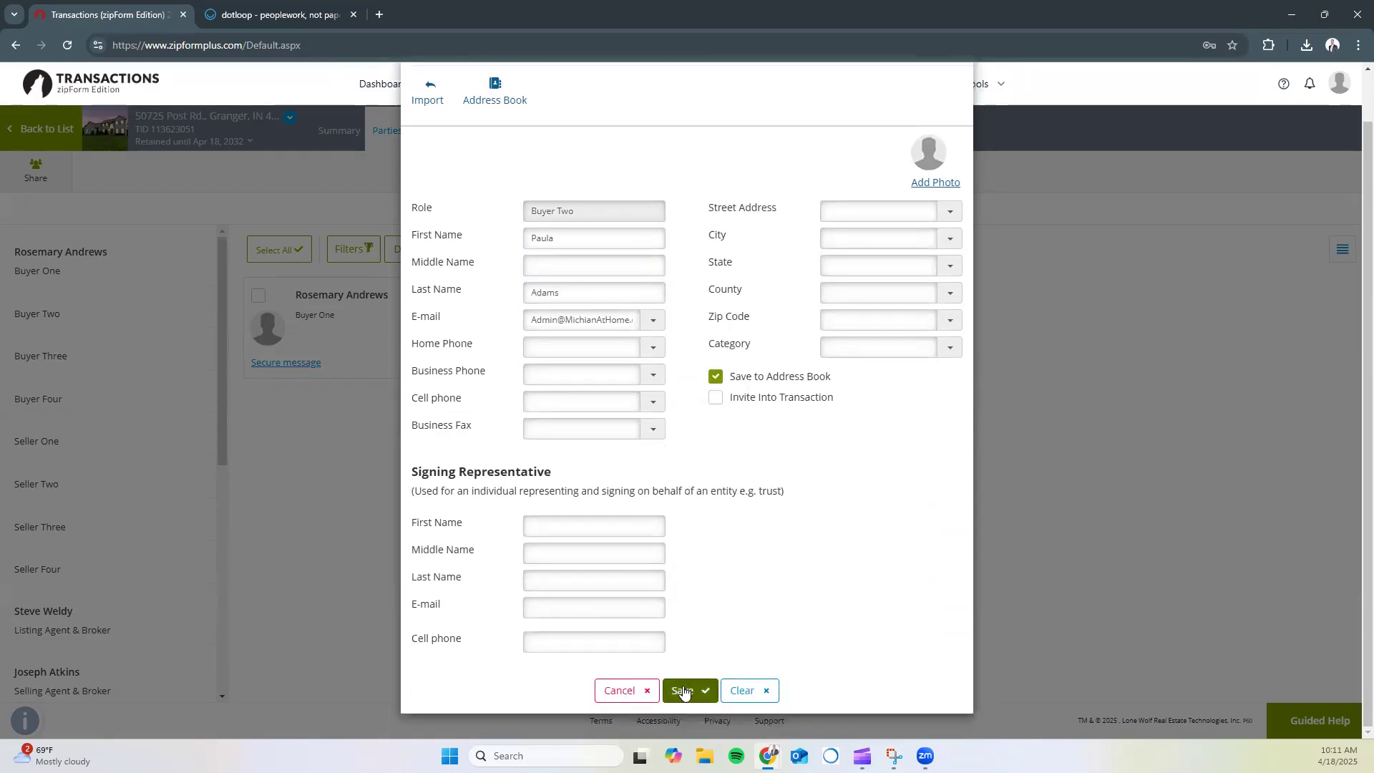
pyautogui.click(683, 691)
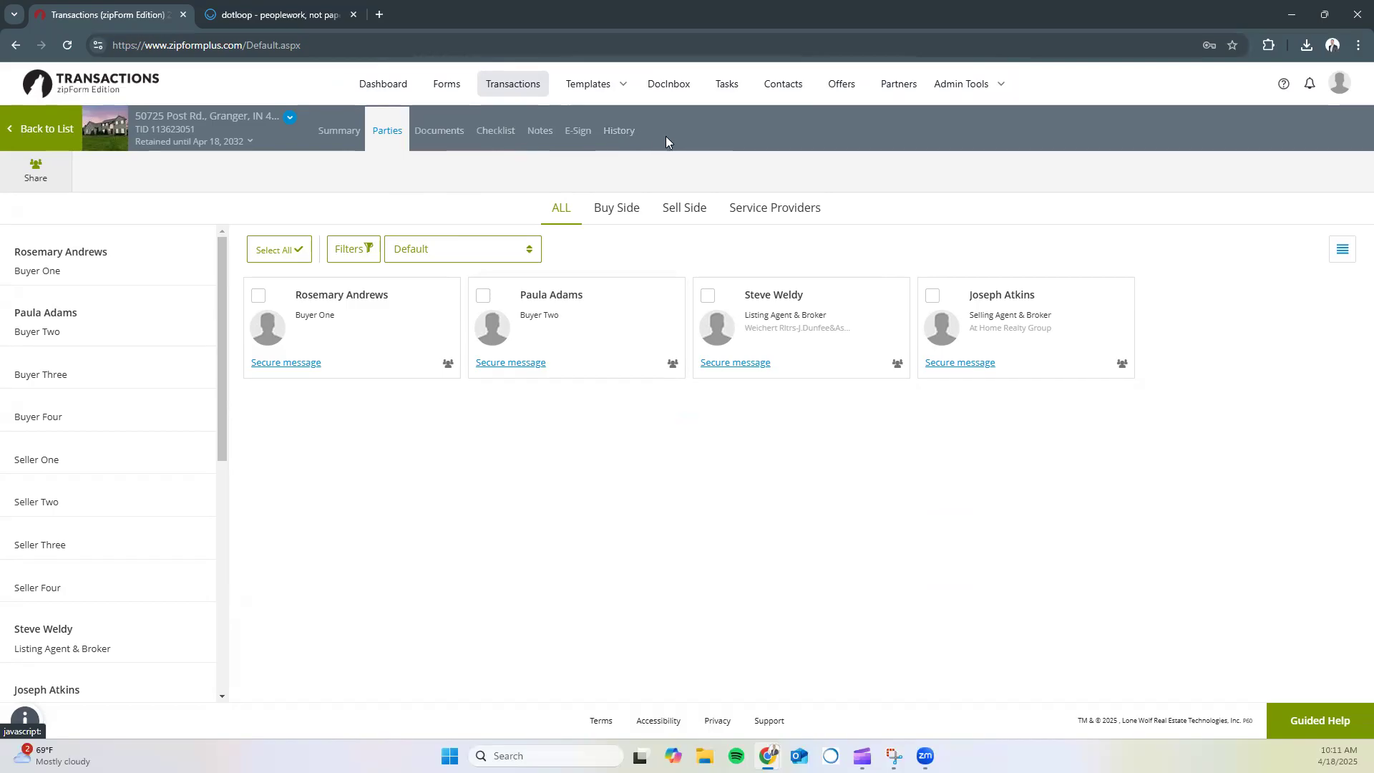
# Check the Executed Purchase Documents folder, then go back and open Purchase Documents
pyautogui.click(431, 136)
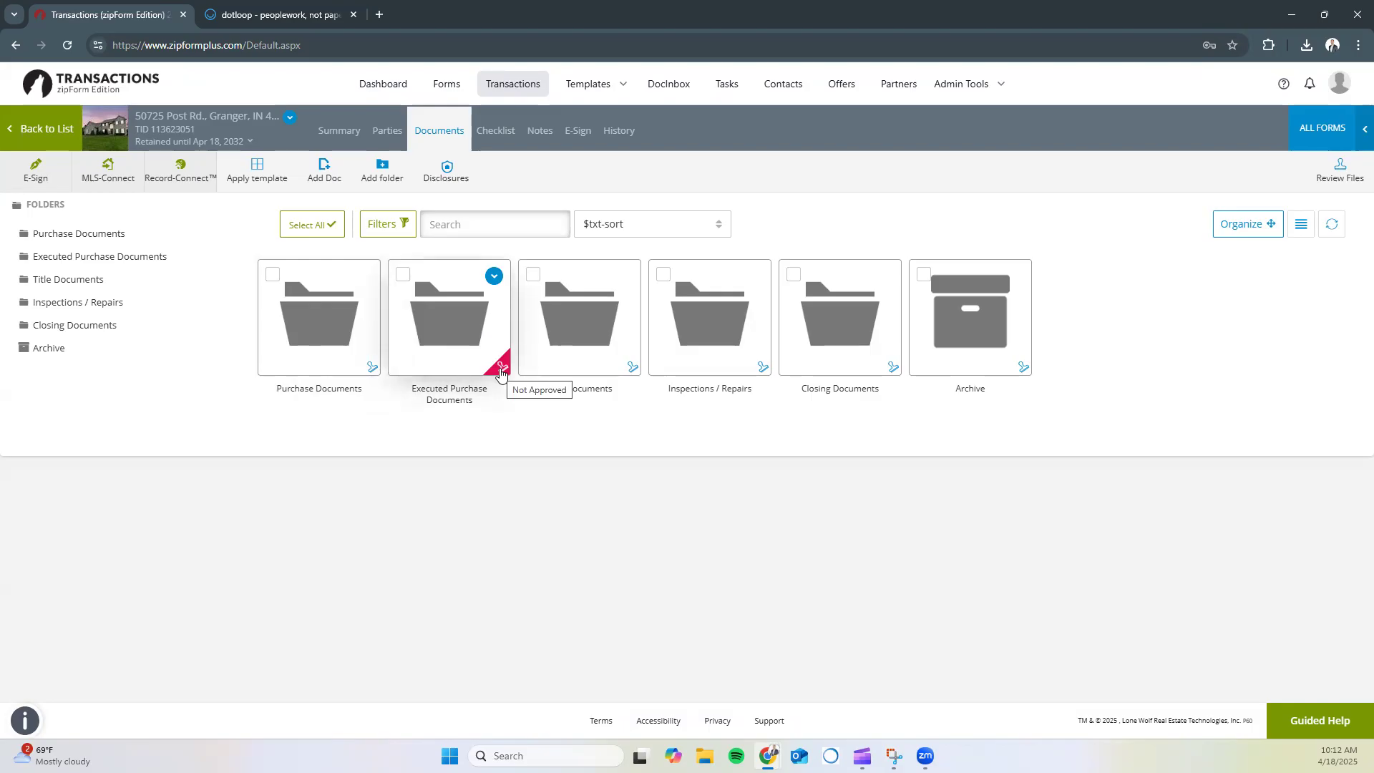
pyautogui.click(453, 345)
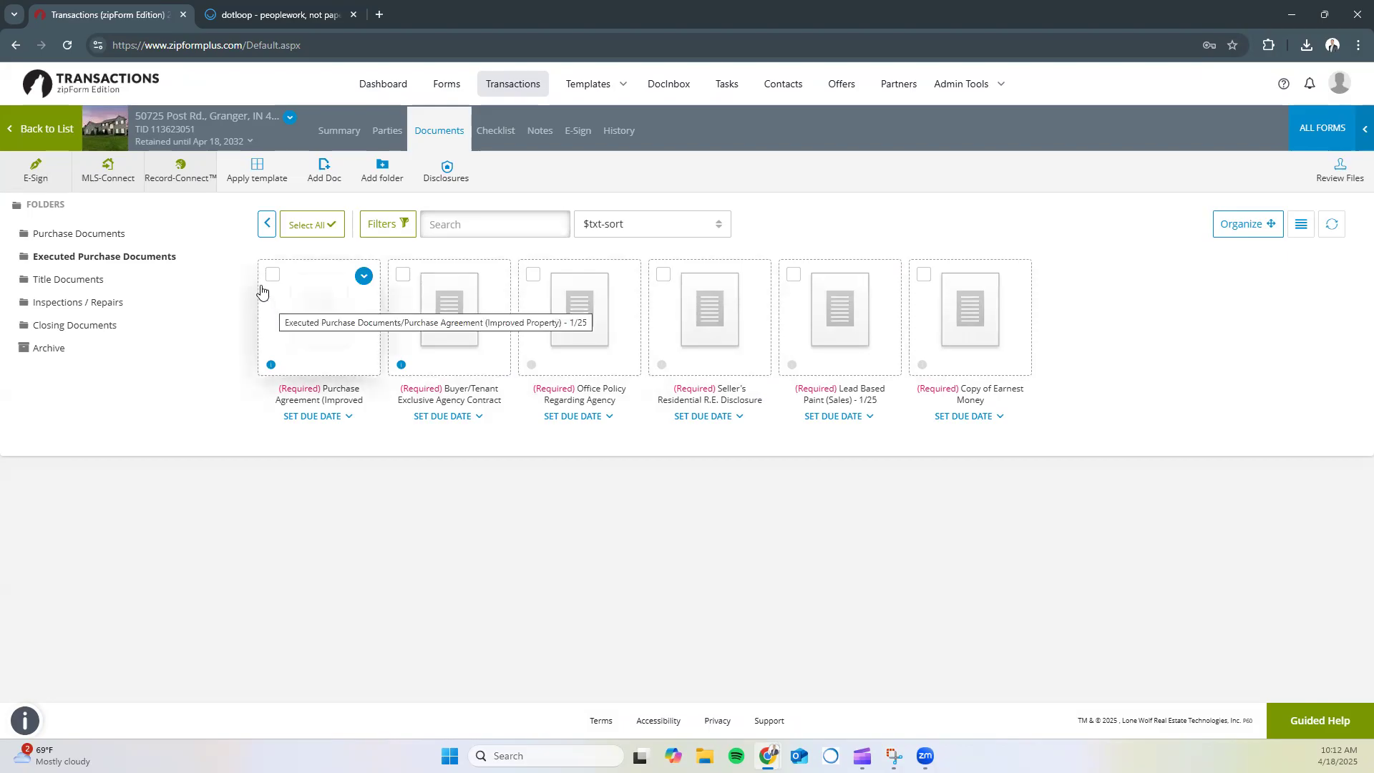
pyautogui.click(266, 224)
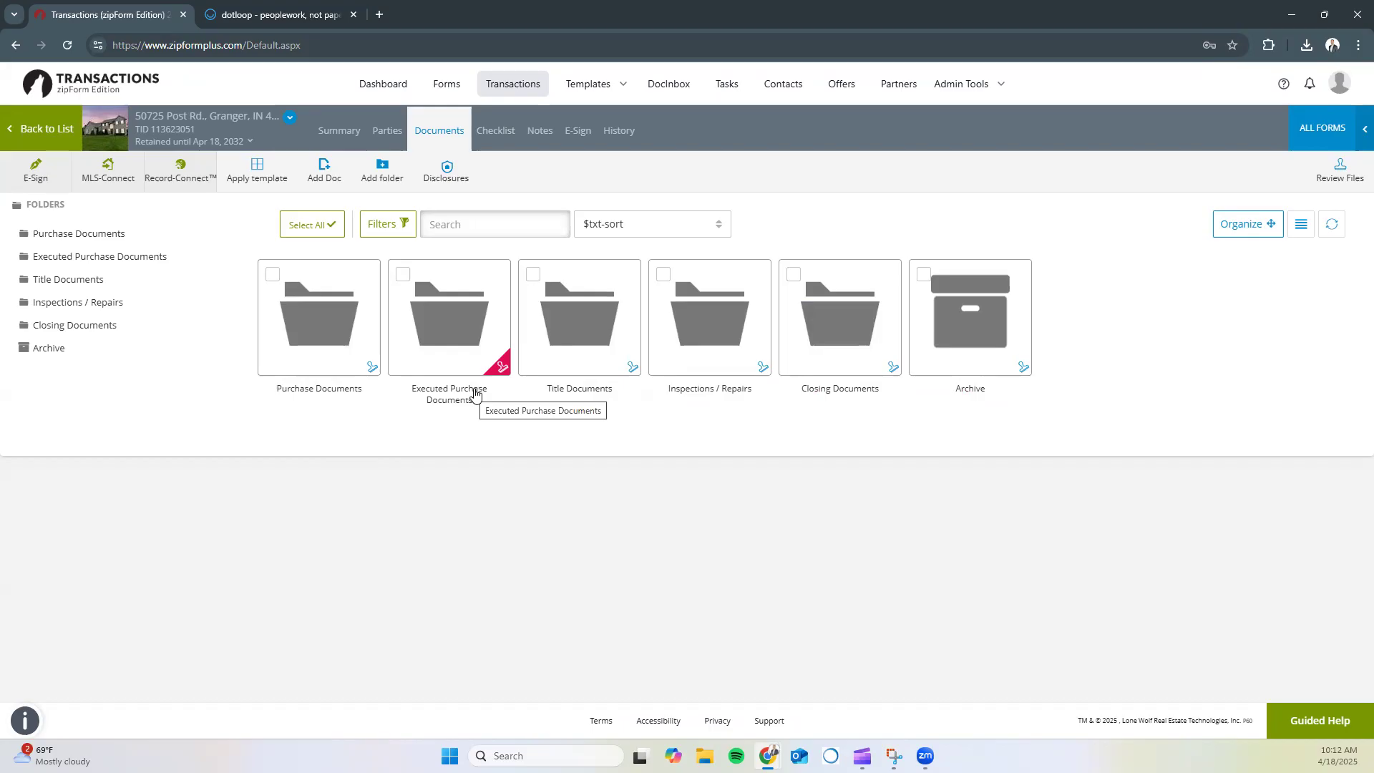
pyautogui.moveTo(501, 372)
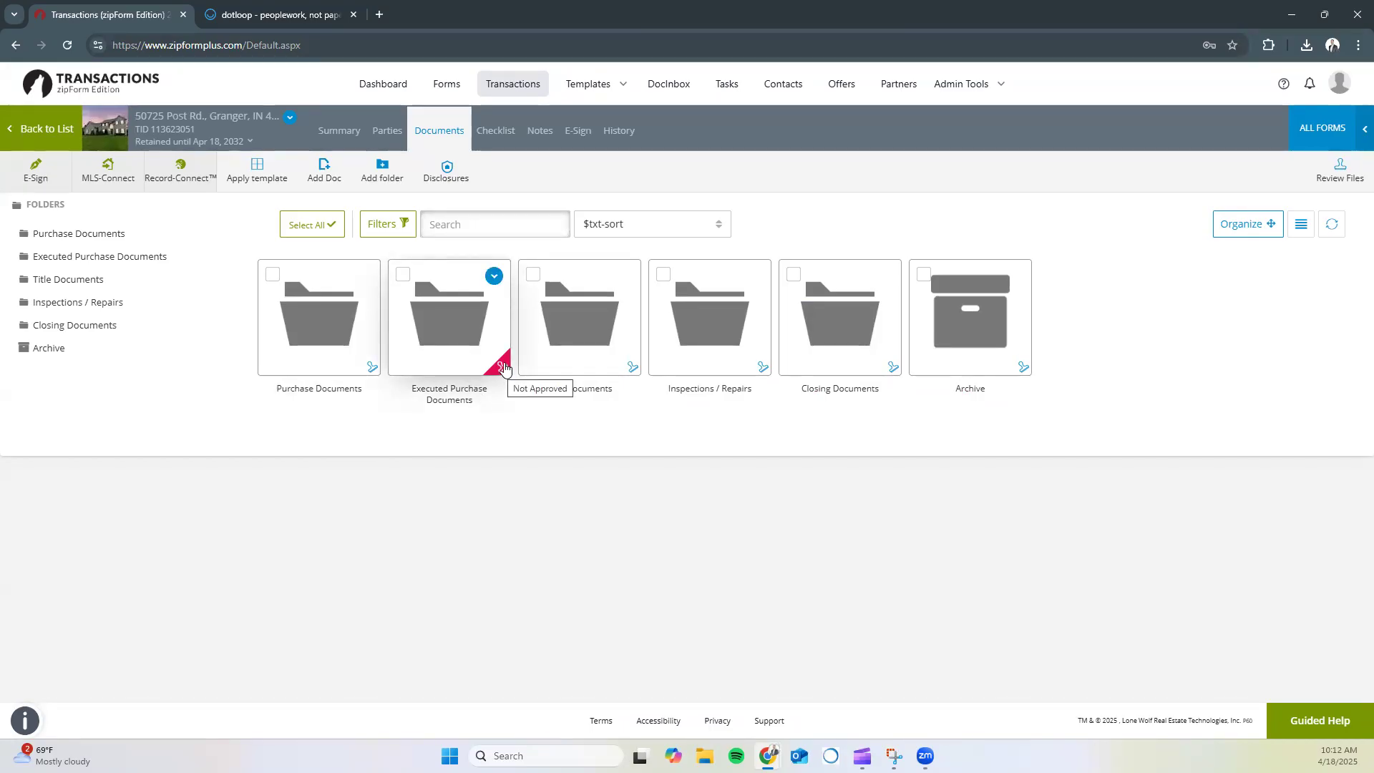
pyautogui.click(315, 326)
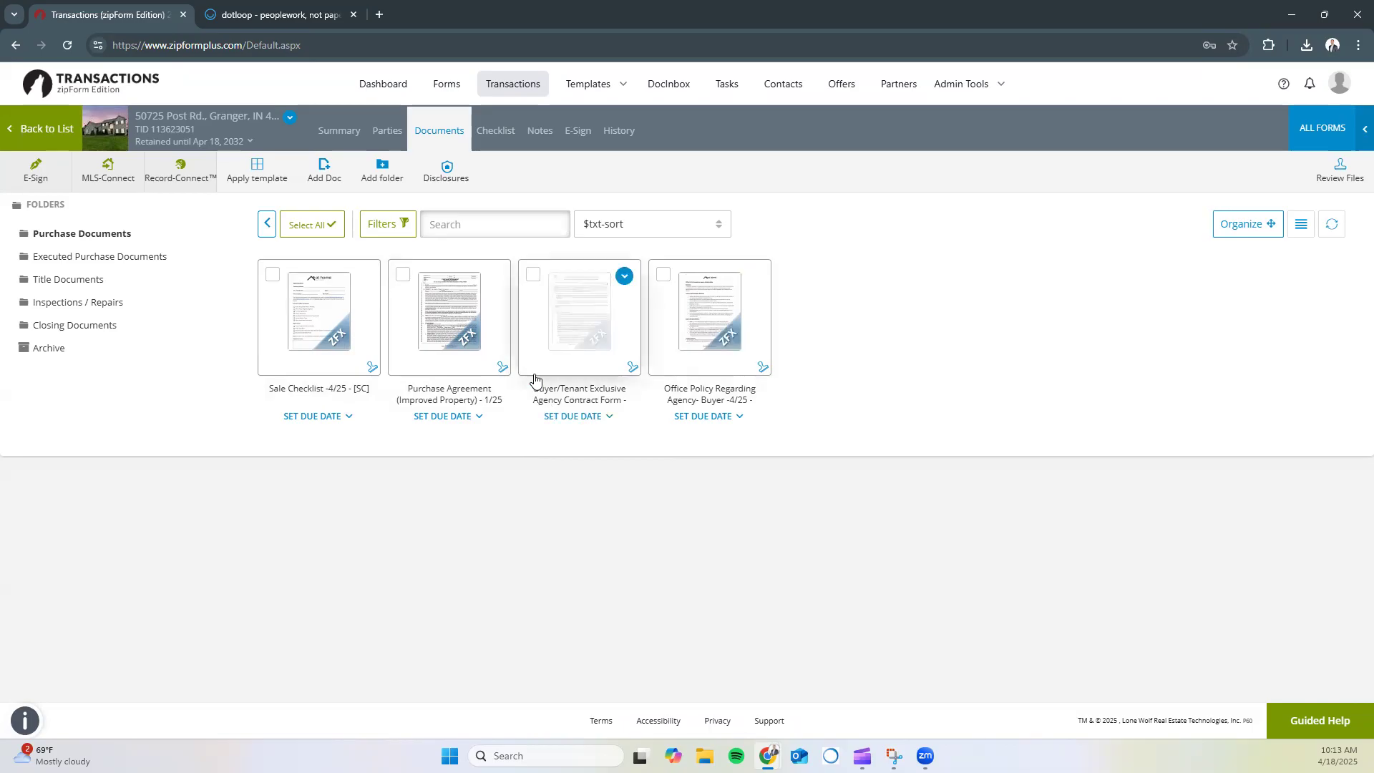
# Open the Buyer/Tenant Exclusive Agency Contract and set its start date to today, April 18, 2025
pyautogui.click(567, 324)
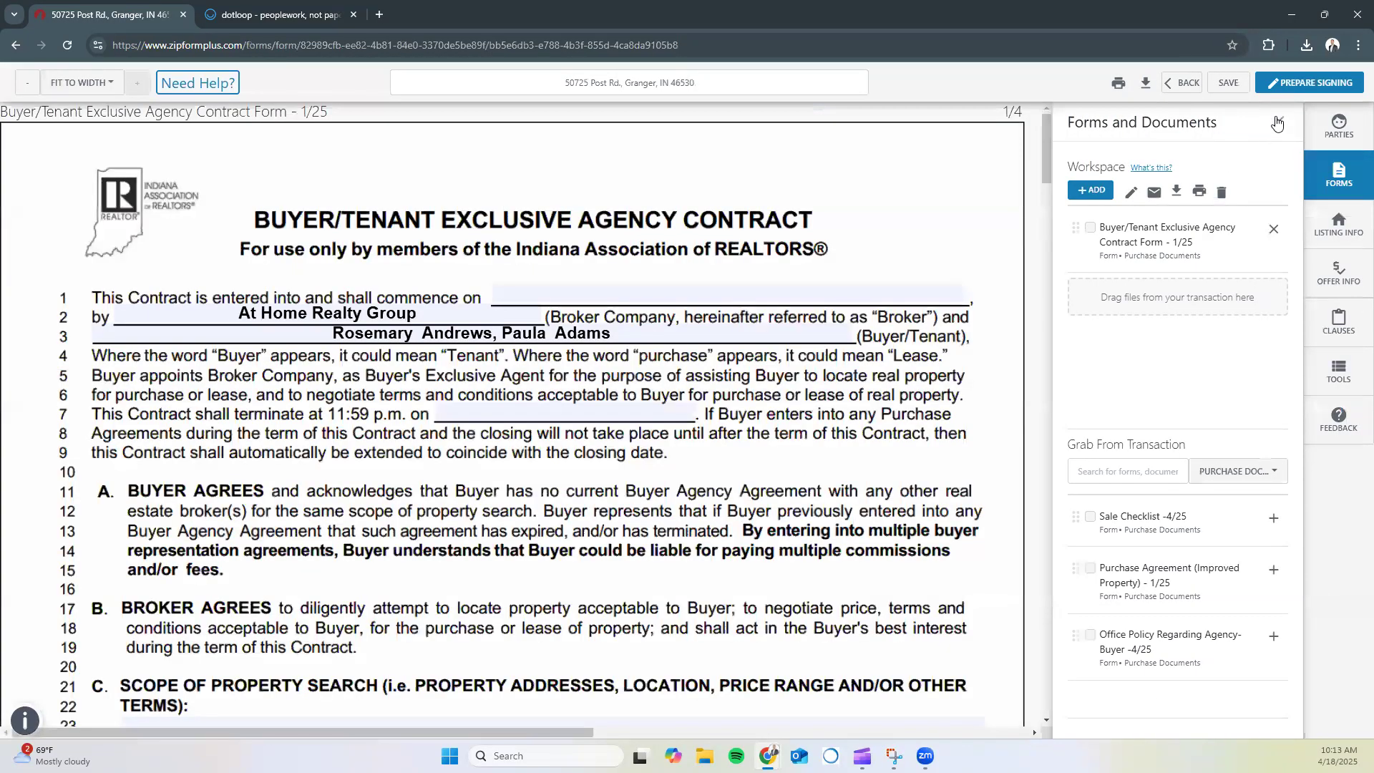
pyautogui.click(1280, 123)
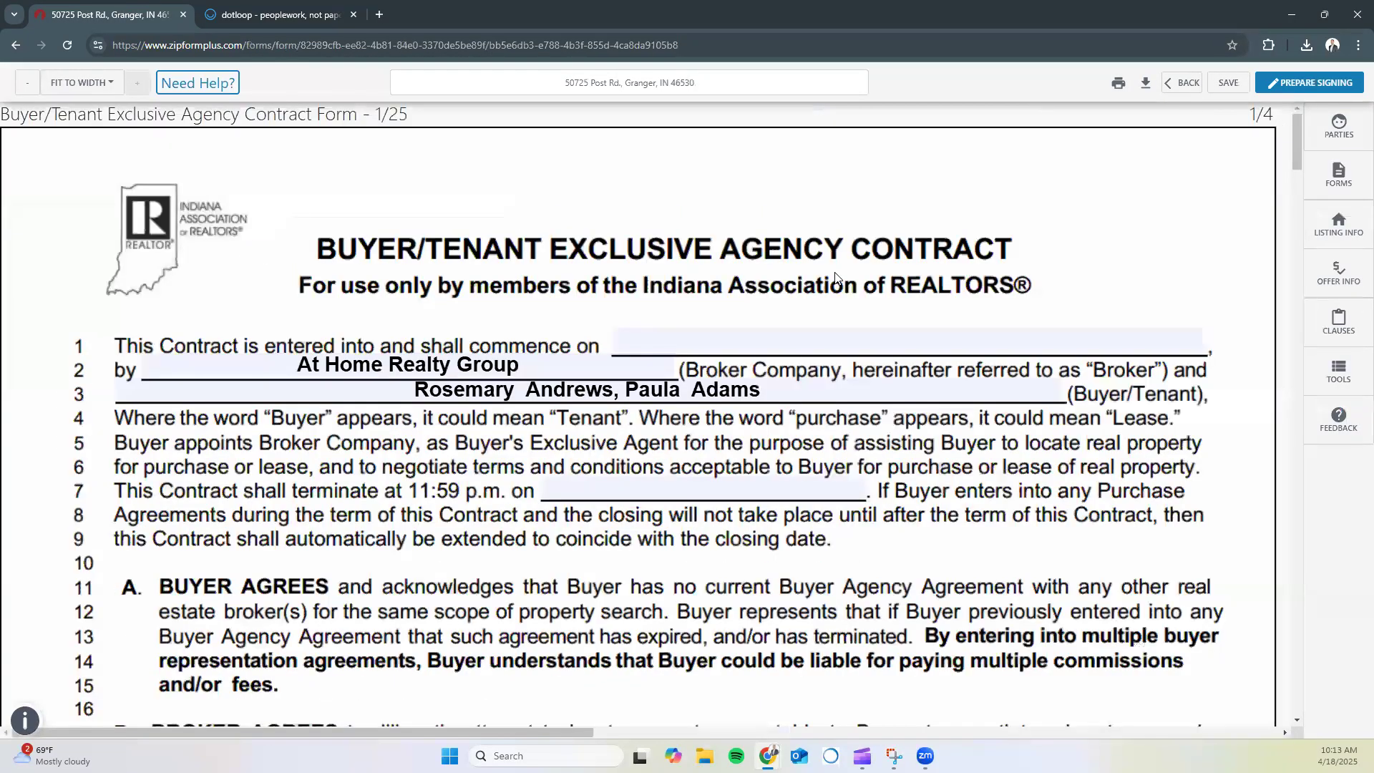
pyautogui.click(773, 343)
pyautogui.click(933, 443)
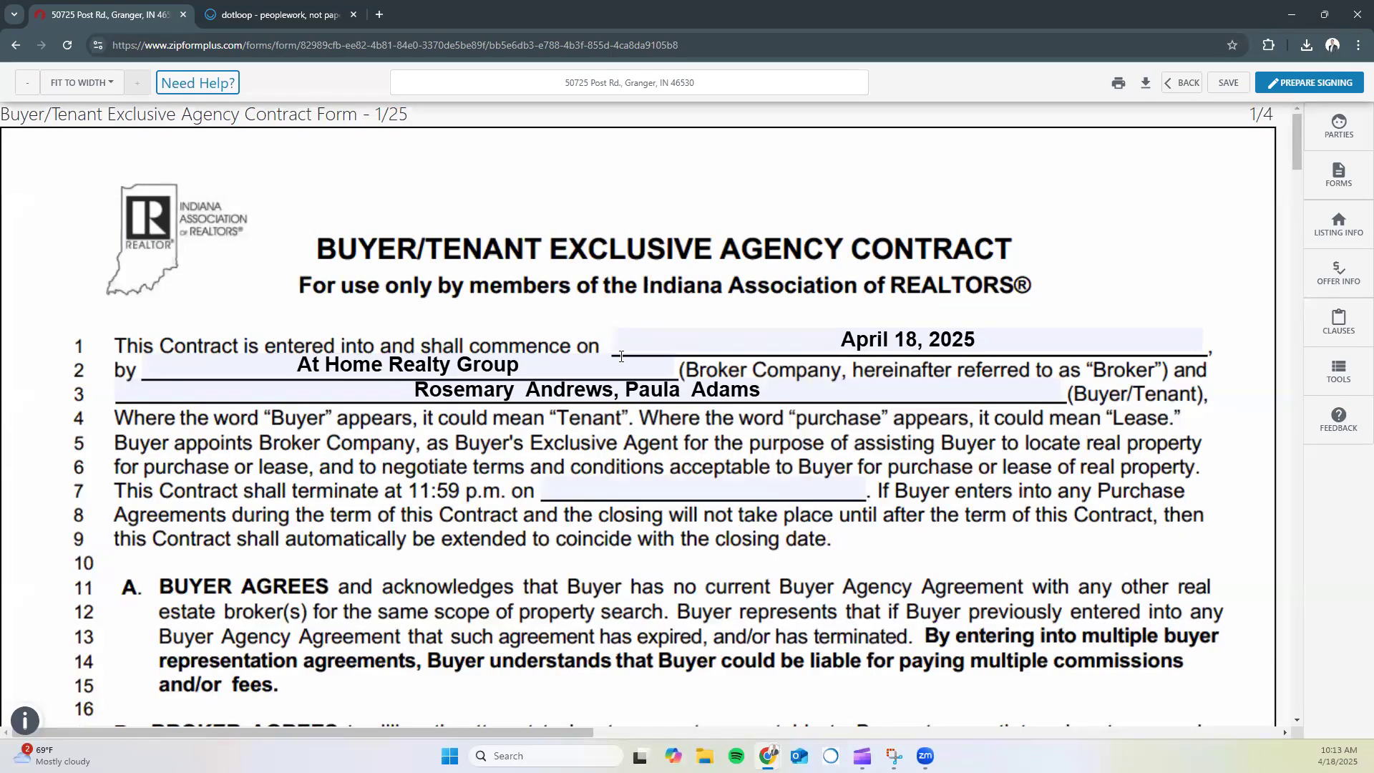
pyautogui.click(1001, 345)
pyautogui.click(973, 431)
# Set the contract termination date to December 31, 2025
pyautogui.scroll(-1, 696, 396)
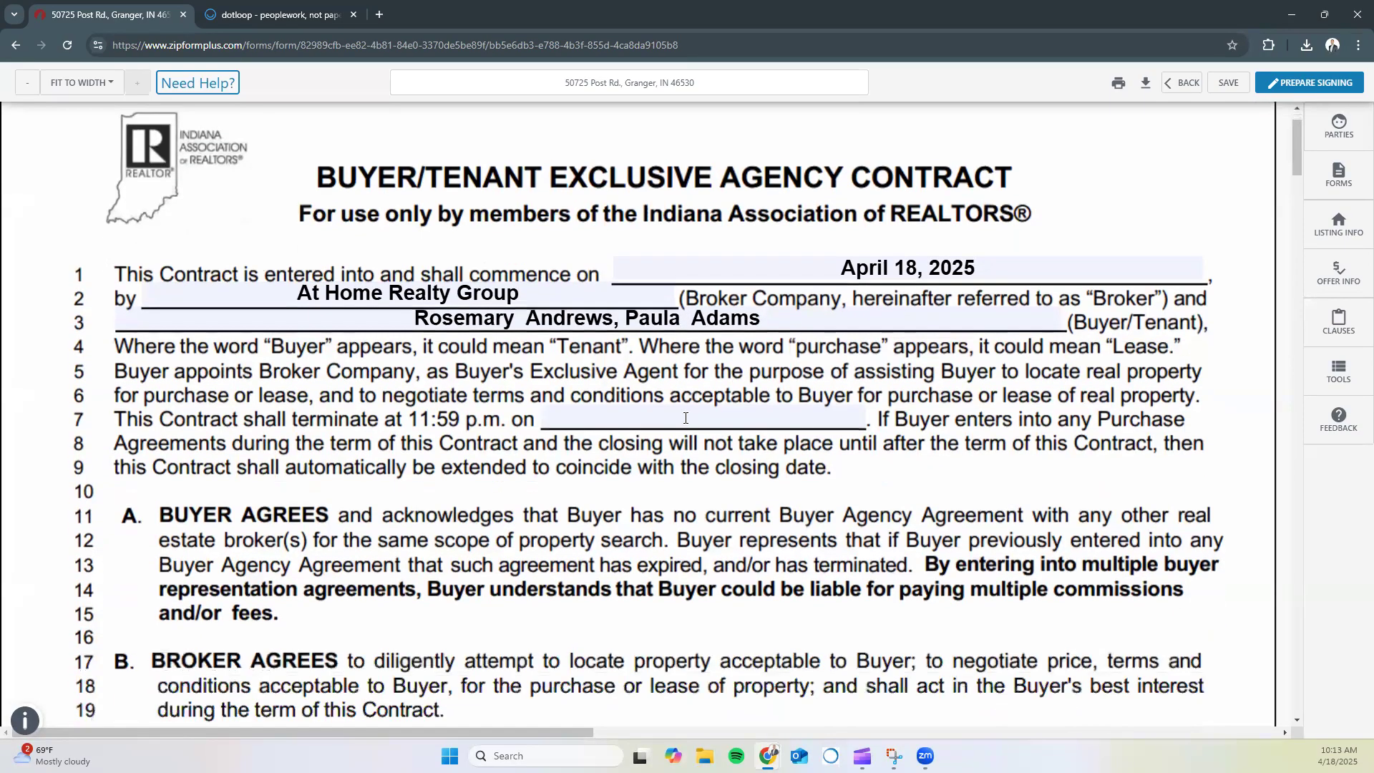
pyautogui.click(685, 418)
pyautogui.click(712, 446)
pyautogui.click(712, 446)
pyautogui.click(712, 446)
pyautogui.click(711, 445)
pyautogui.click(711, 445)
pyautogui.click(711, 446)
pyautogui.click(711, 446)
pyautogui.click(711, 446)
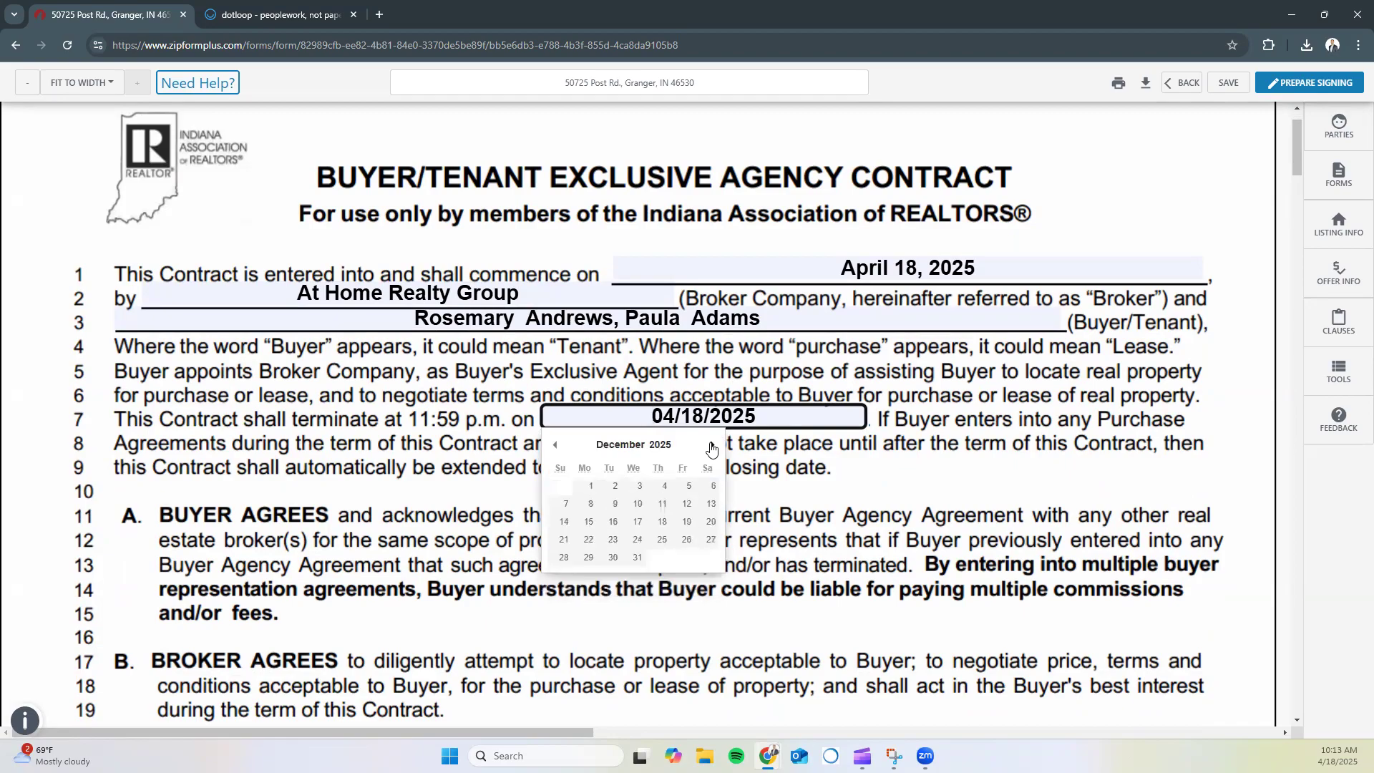
pyautogui.click(637, 558)
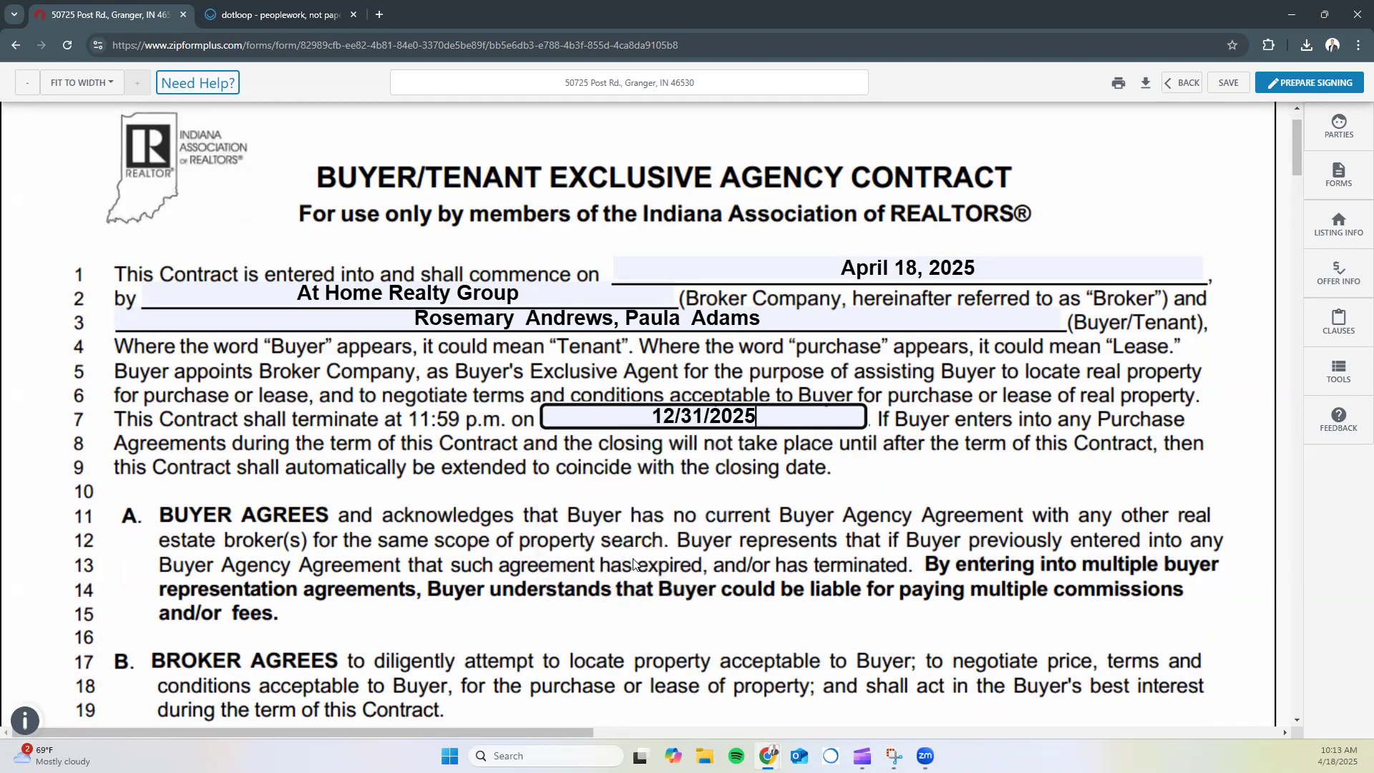
pyautogui.click(743, 124)
pyautogui.click(717, 417)
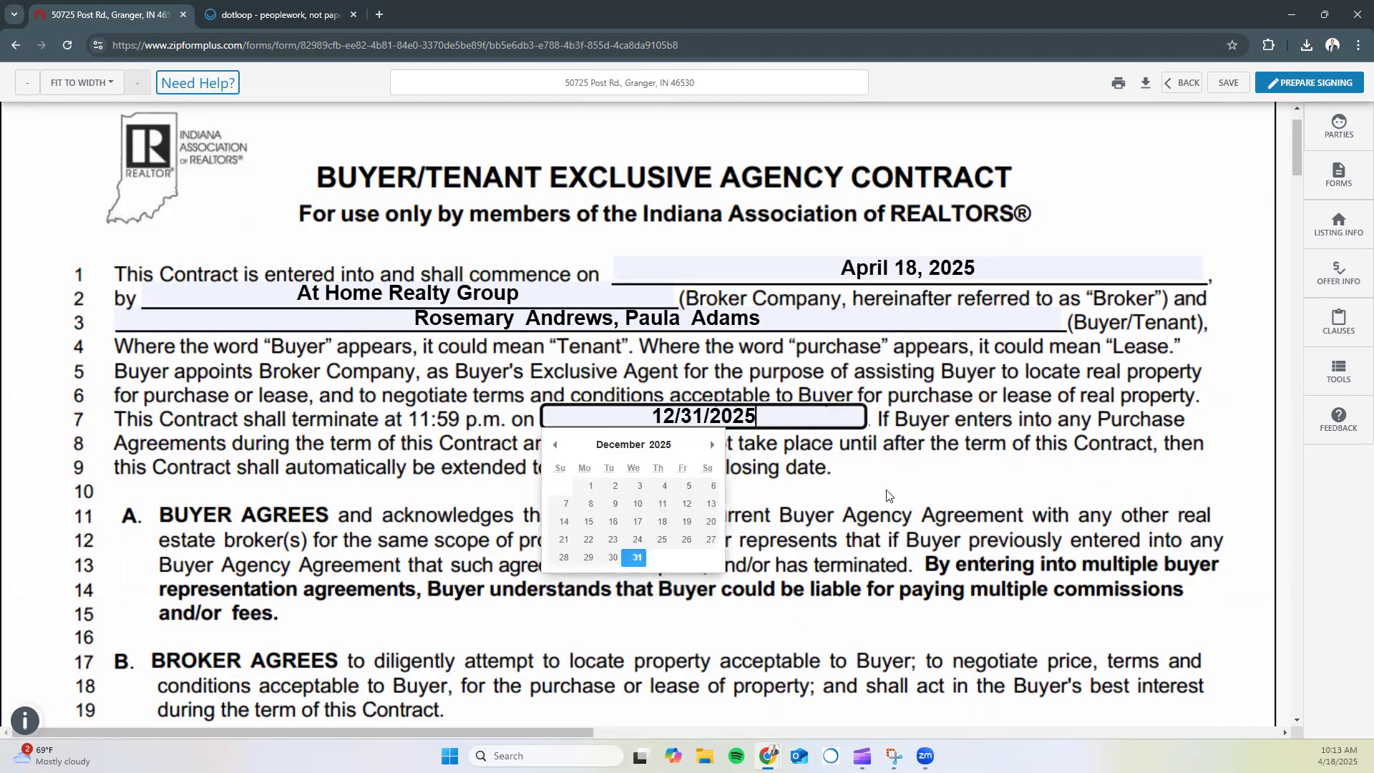
pyautogui.click(865, 516)
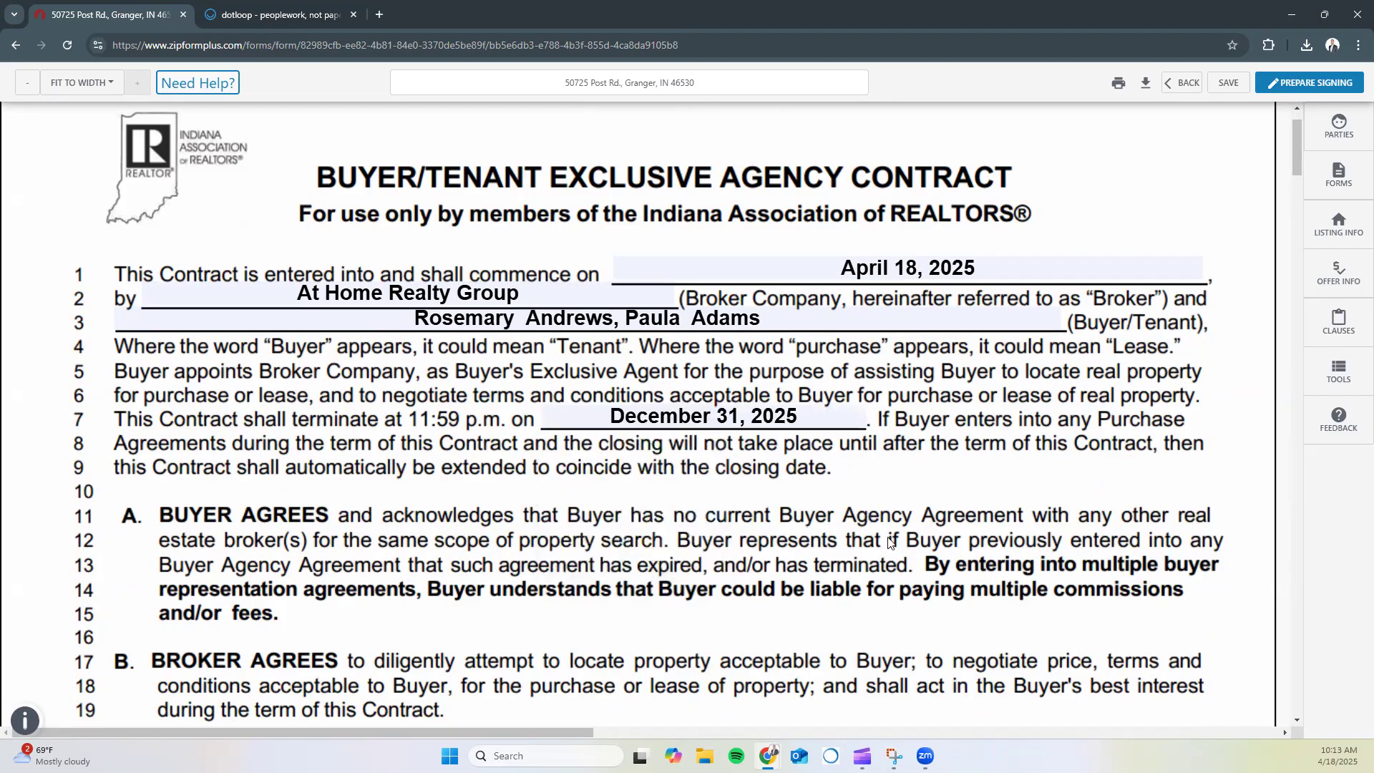
# Enter the search scope "Any property that meets the buyer's needs in Indiana."
pyautogui.scroll(-6, 971, 366)
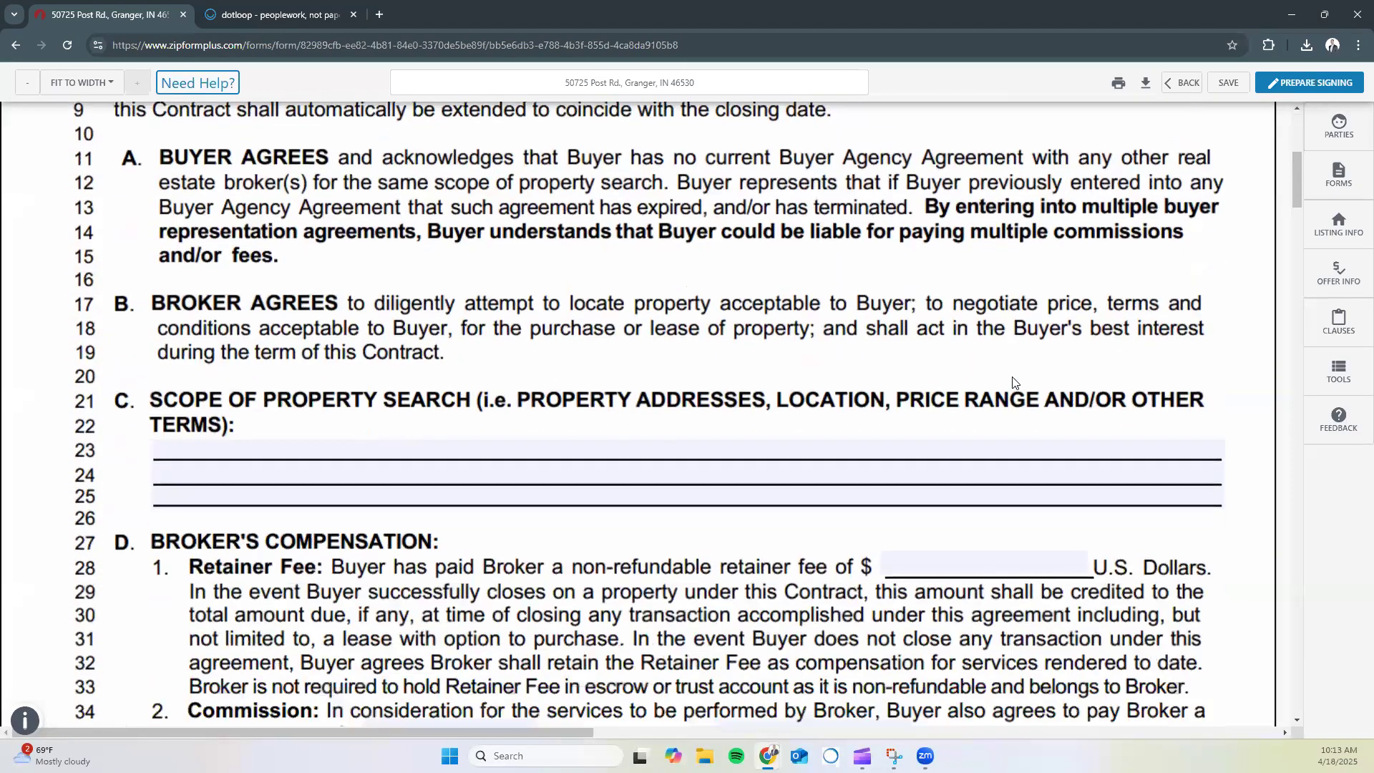
pyautogui.scroll(-2, 971, 366)
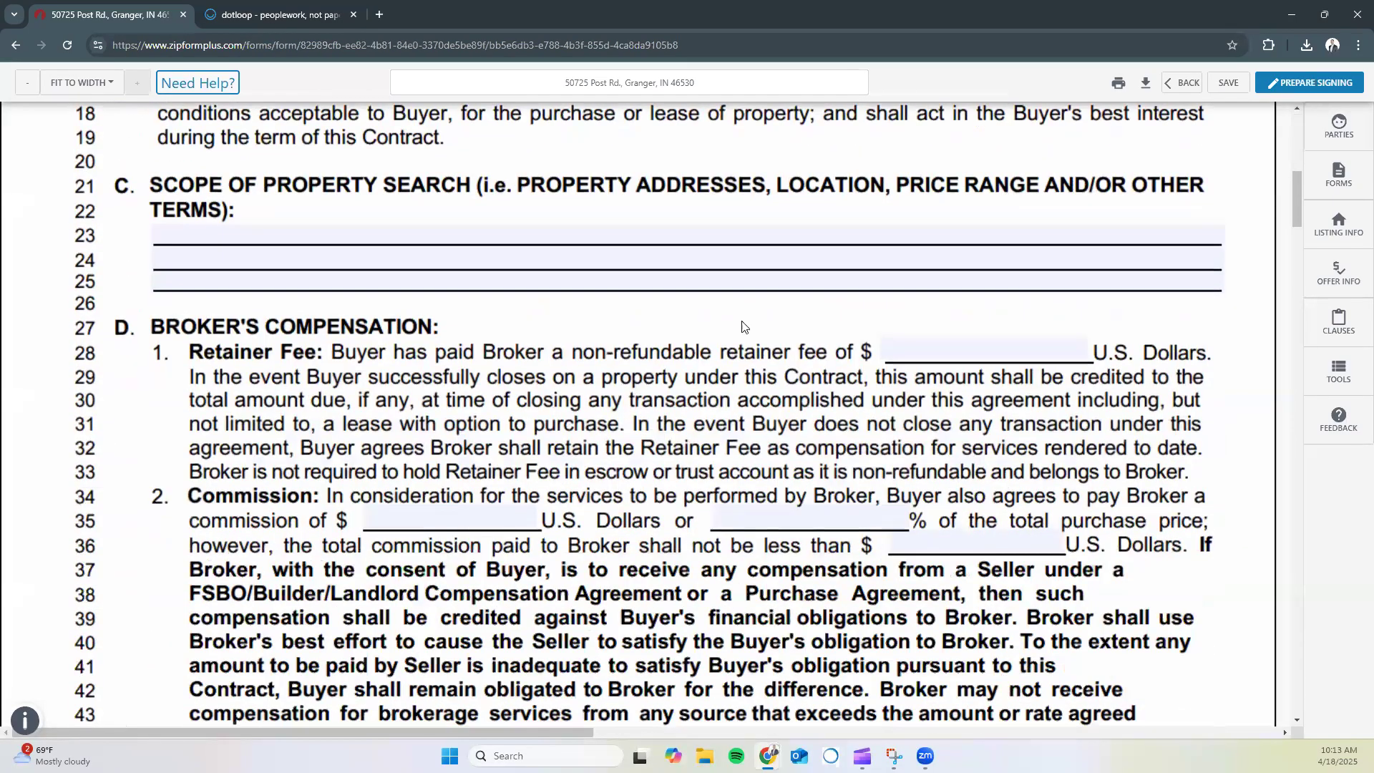
pyautogui.click(216, 240)
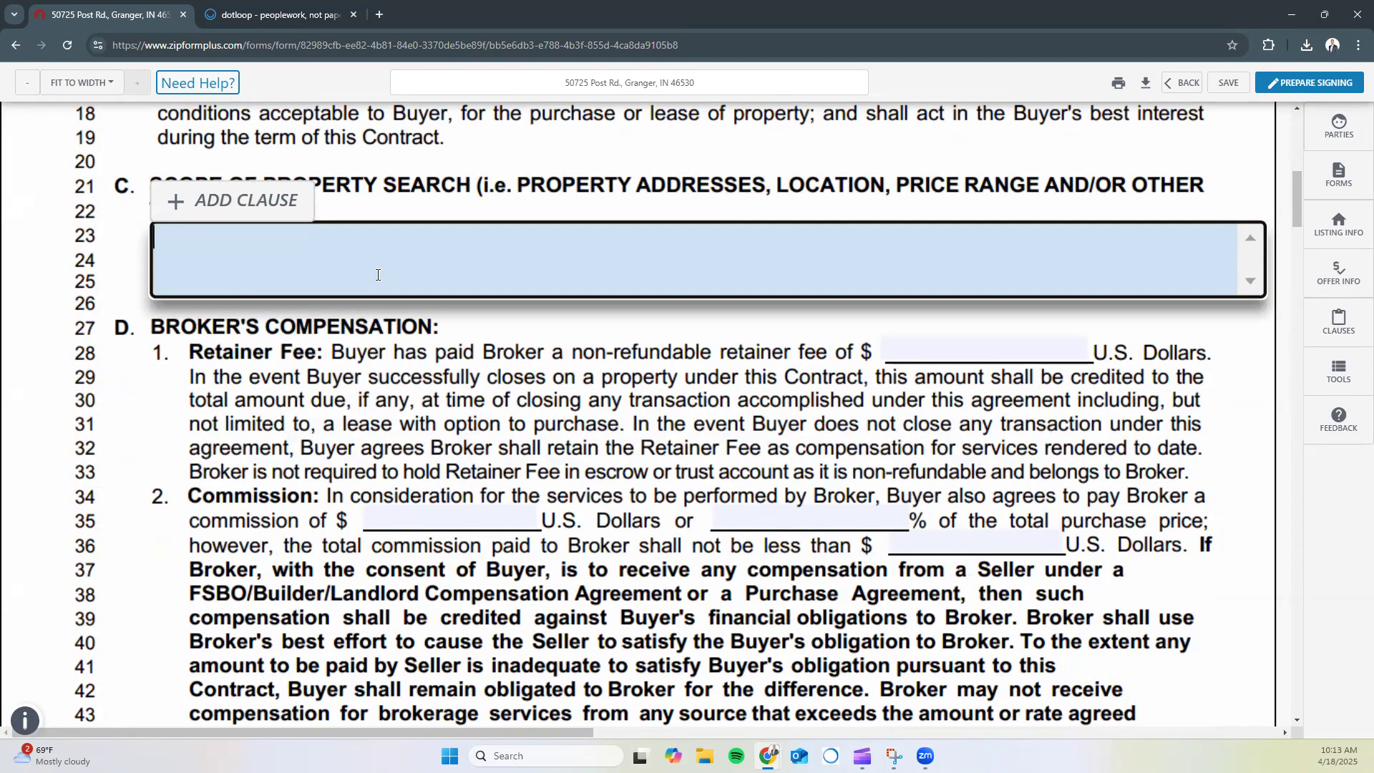
pyautogui.write("Any property that meets the buyer's needs in l")
pyautogui.write('ndiana.')
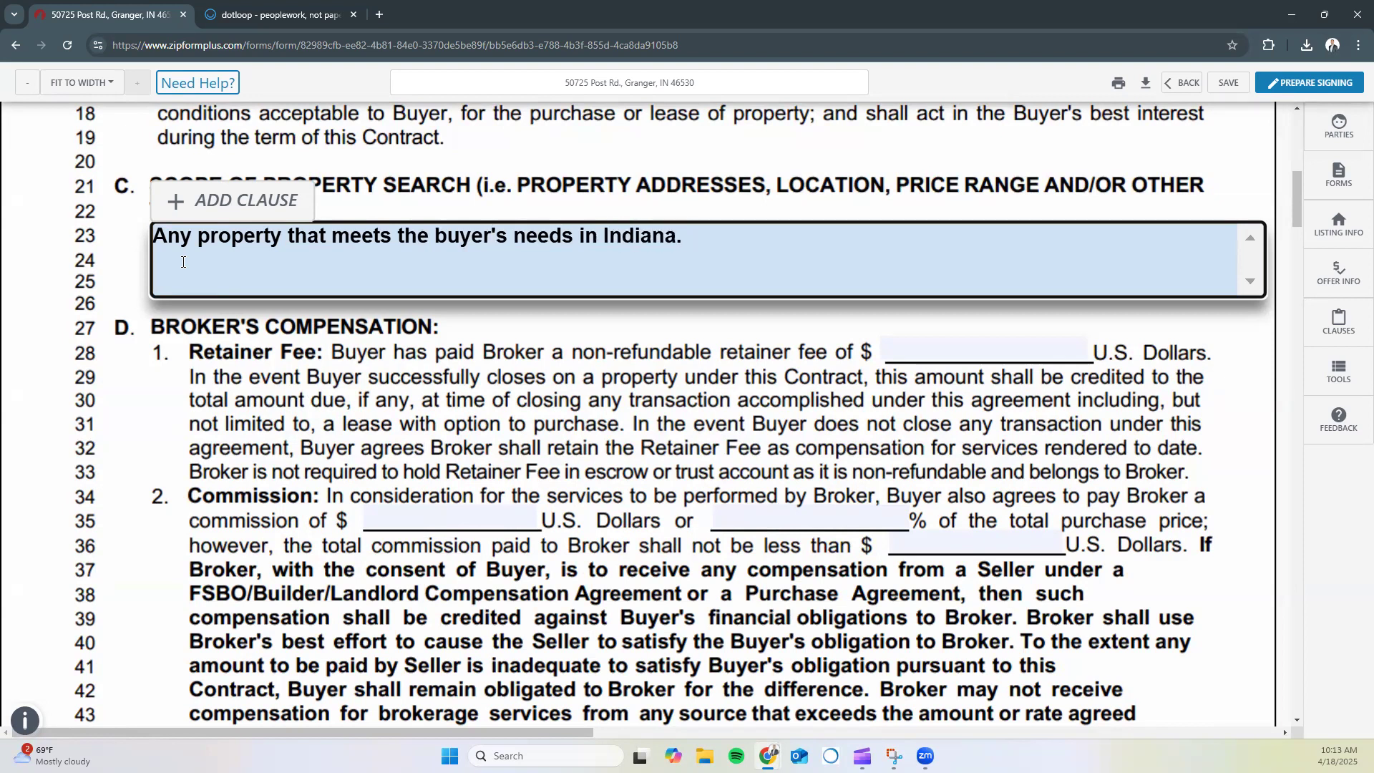
pyautogui.click(649, 422)
pyautogui.scroll(-2, 632, 380)
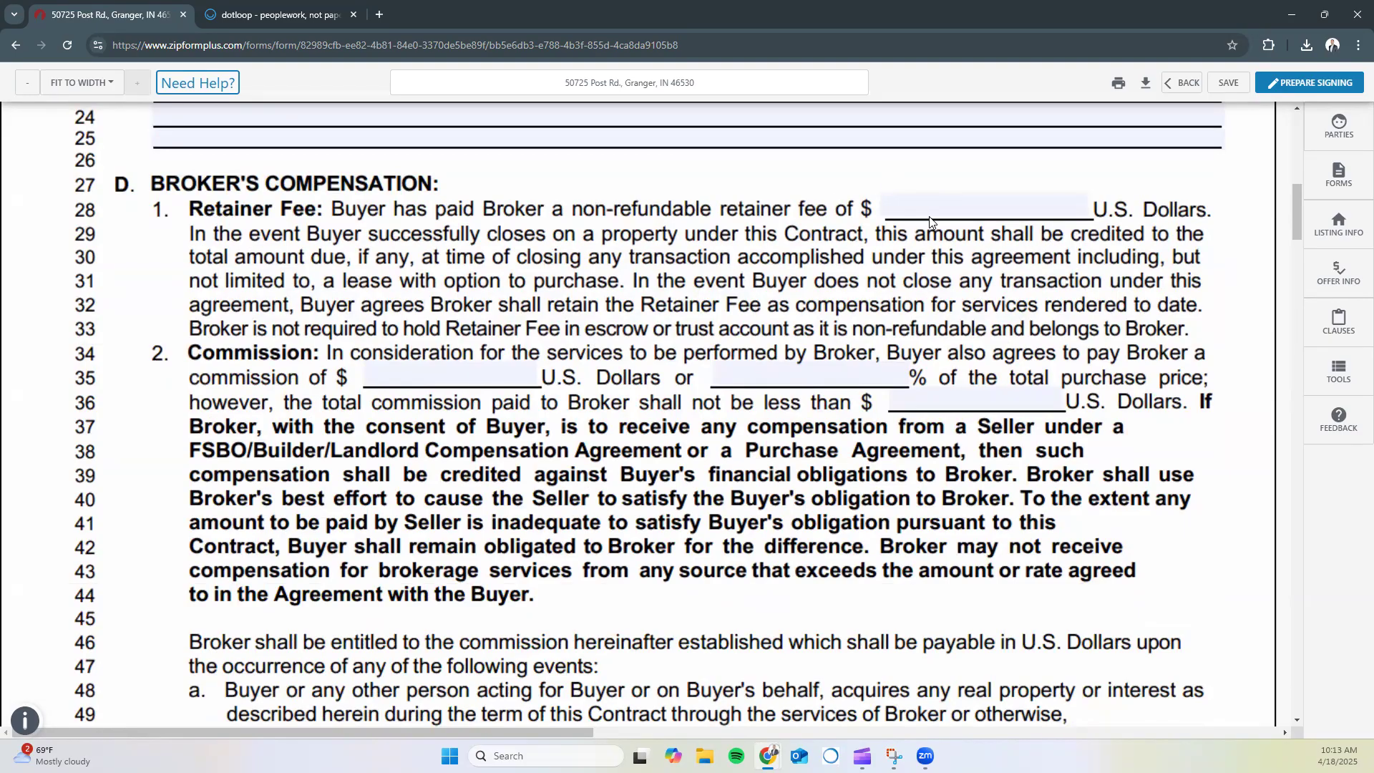
# Set the retainer fee to n/a
pyautogui.click(945, 207)
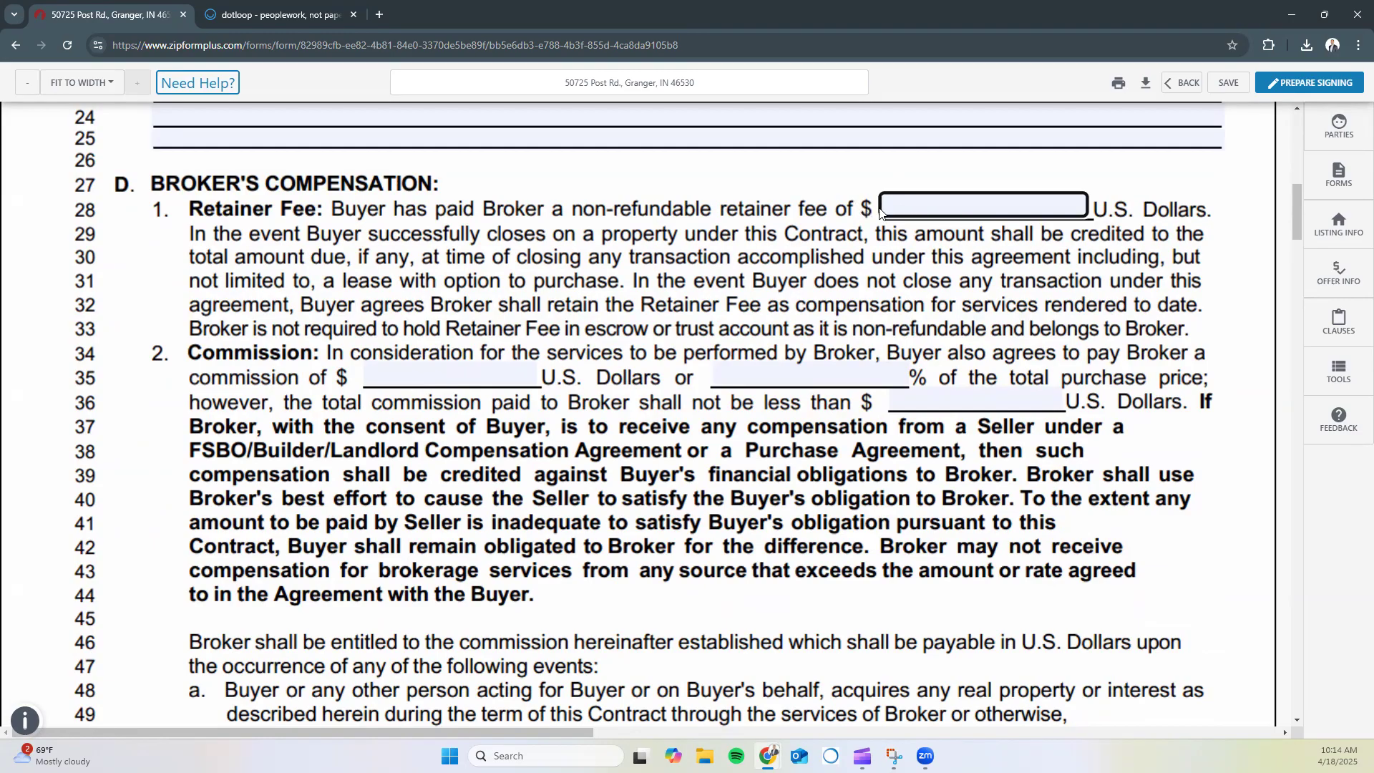
pyautogui.click(977, 202)
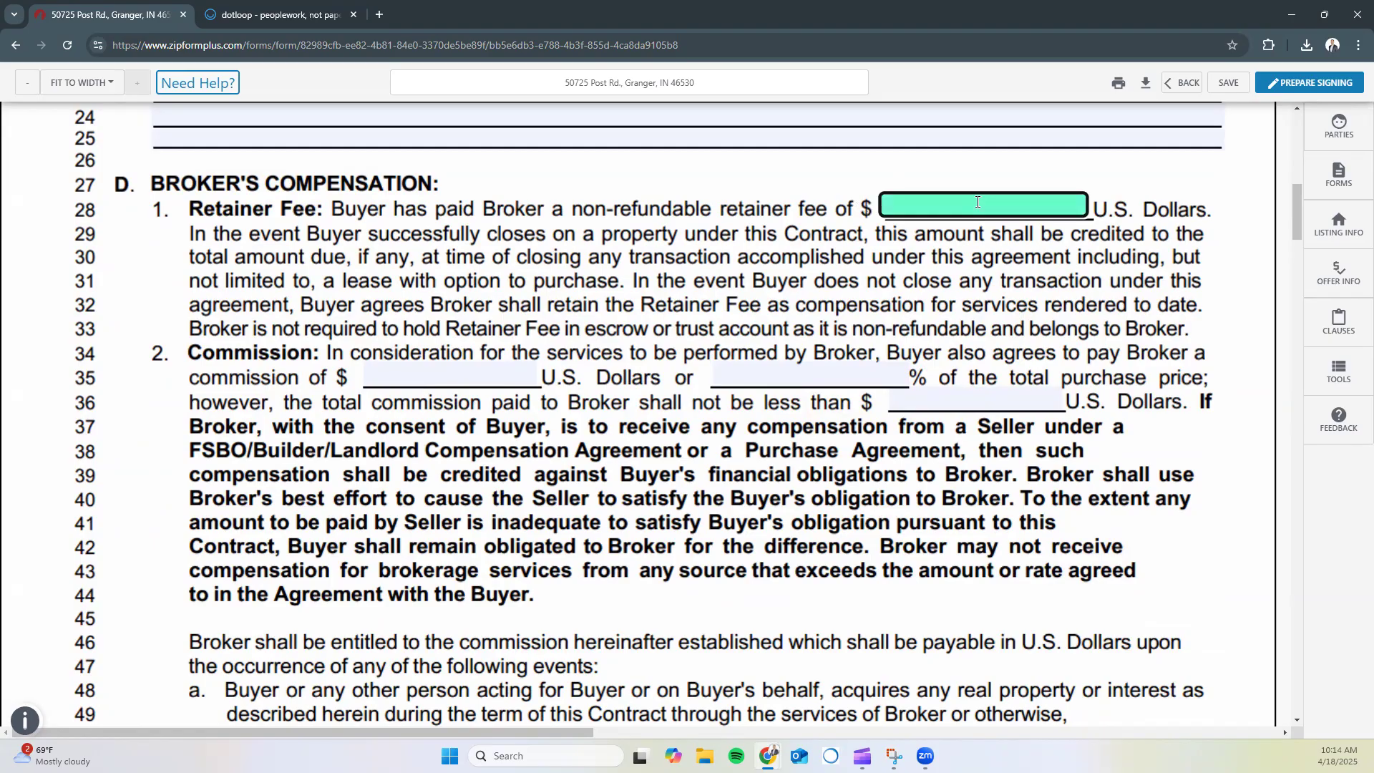
pyautogui.write('n/a')
pyautogui.click(793, 282)
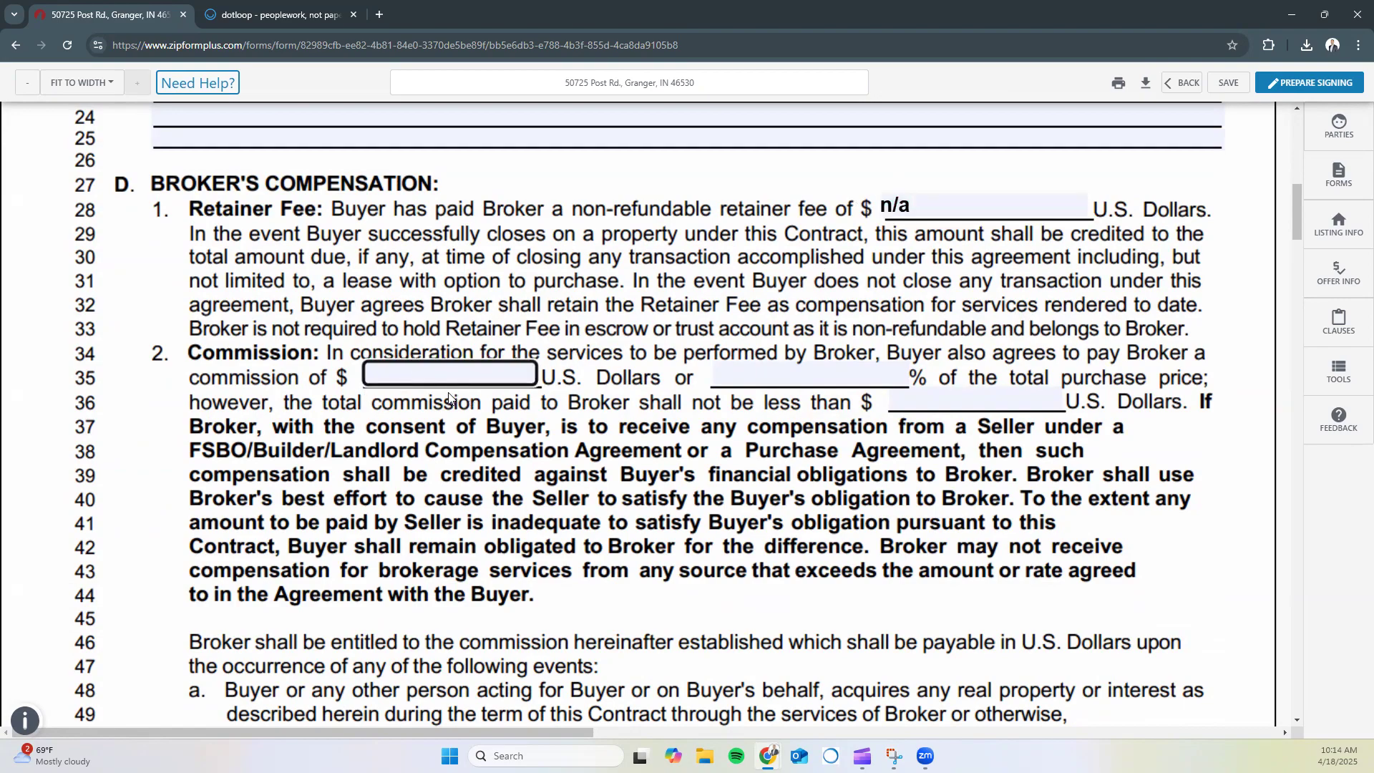
# Set the commission amount to n/a, the commission rate to 3% and the minimum to 2500
pyautogui.click(393, 365)
pyautogui.write('n/a')
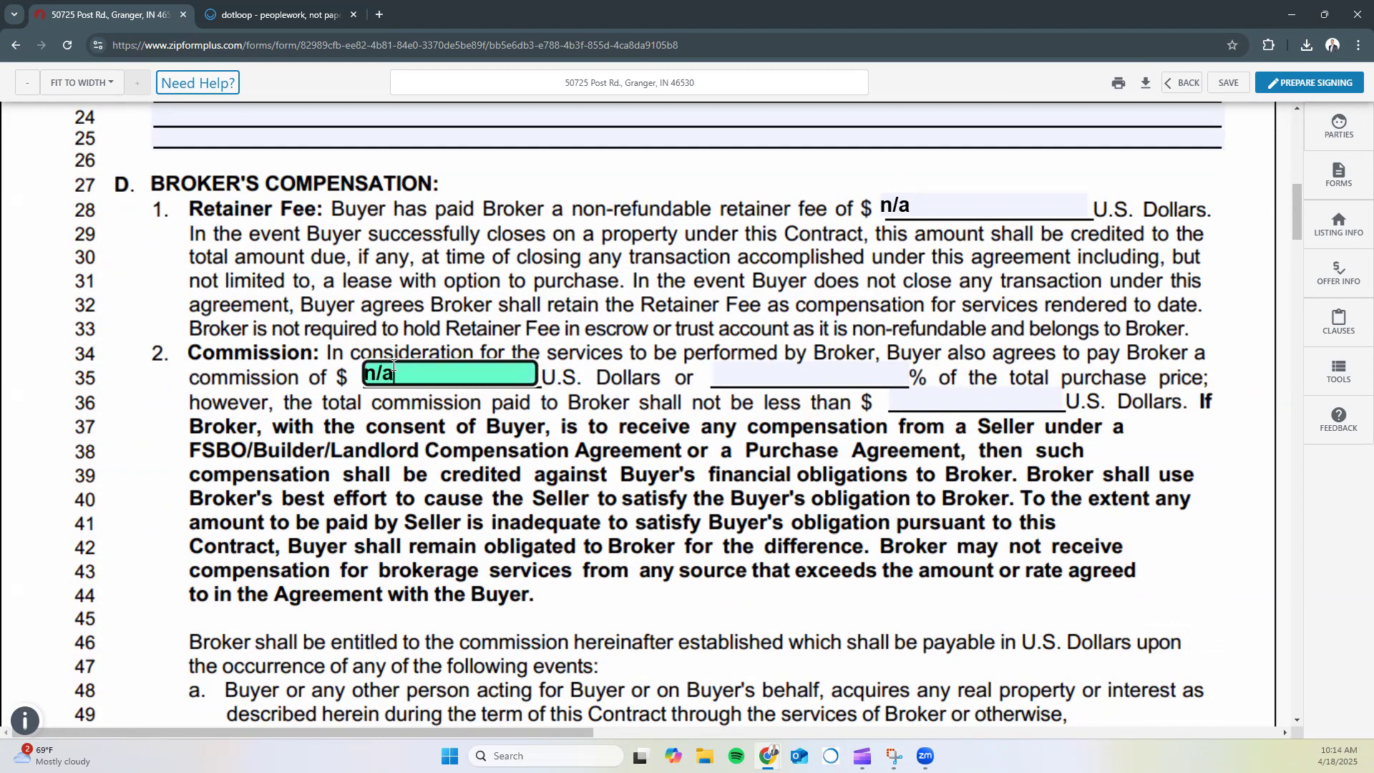
pyautogui.press('Tab')
pyautogui.write('3')
pyautogui.press('Tab')
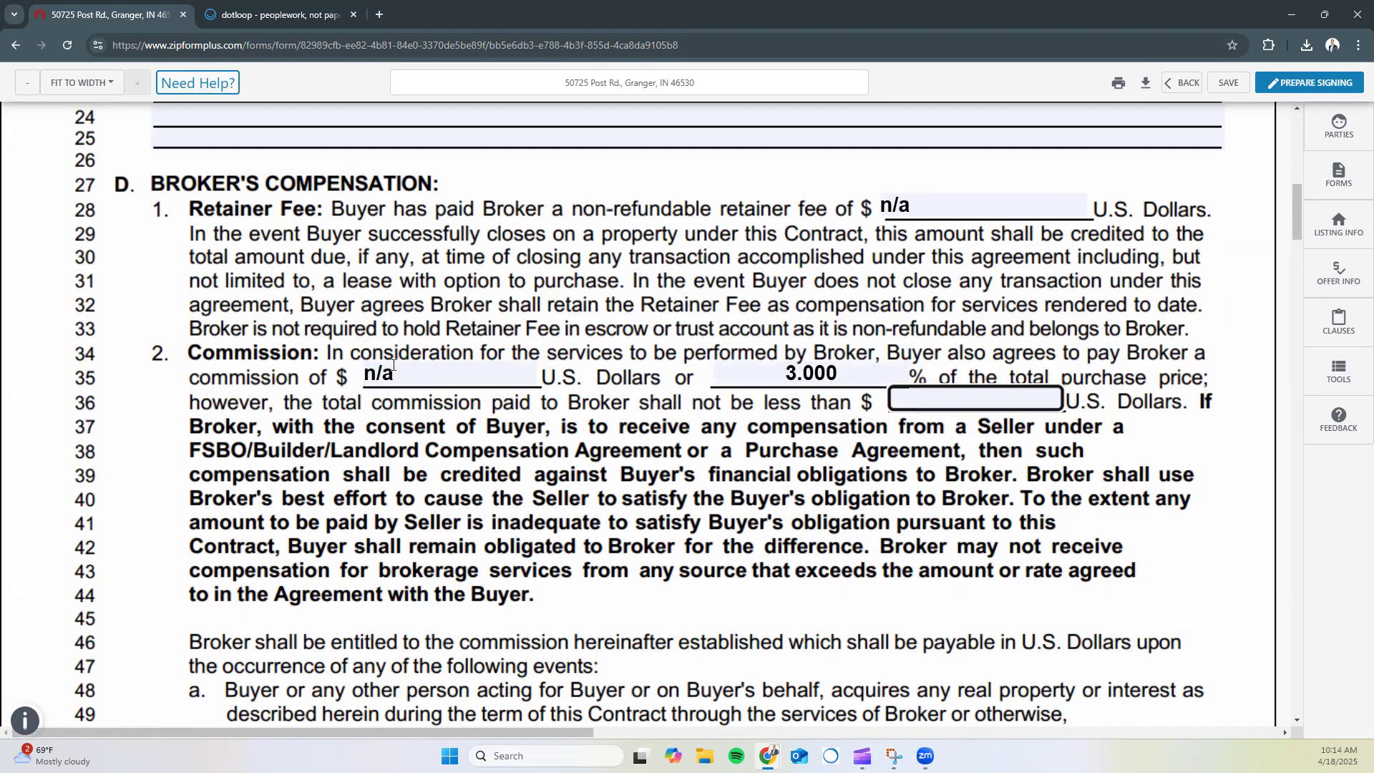
pyautogui.write('2500')
# In the signature section, enter the broker's Indiana license number and accept the suggestion
pyautogui.scroll(-10, 614, 516)
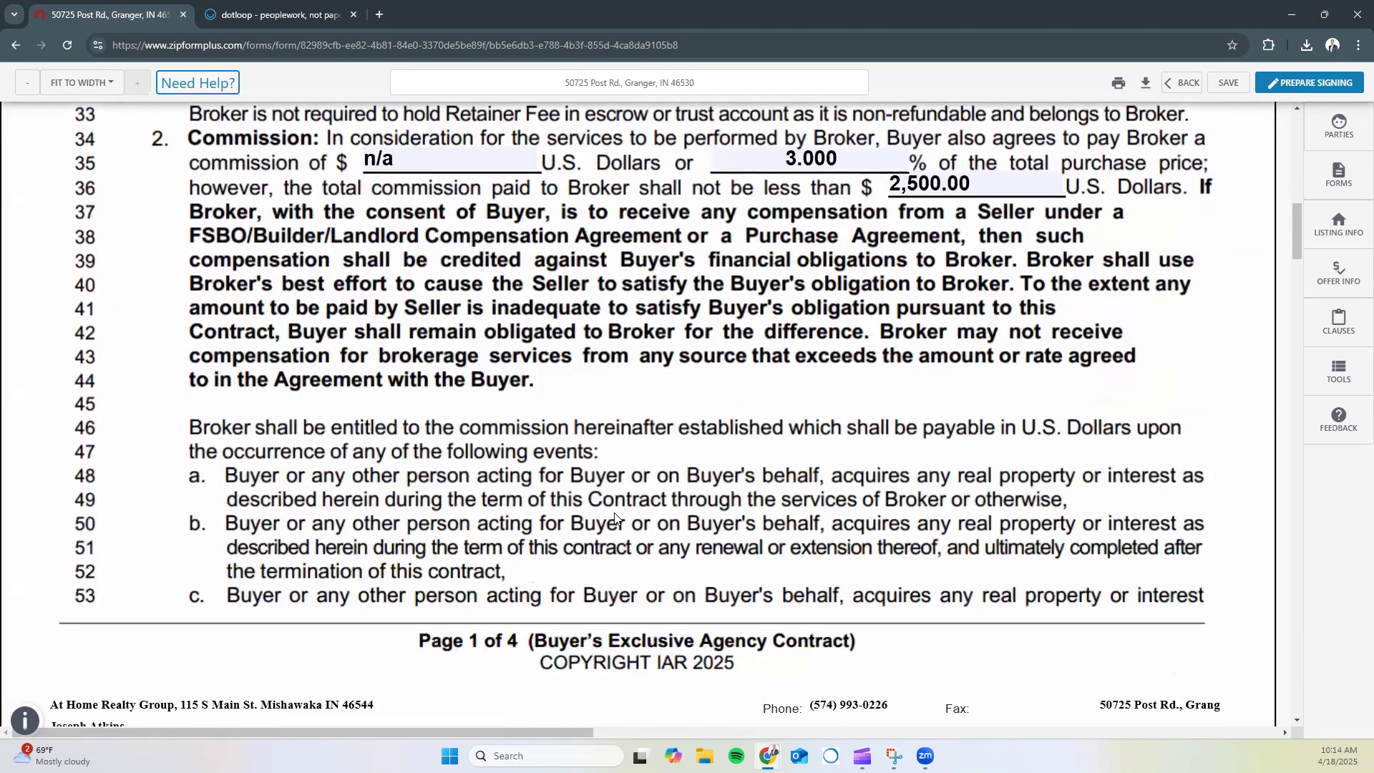
pyautogui.scroll(-2, 619, 508)
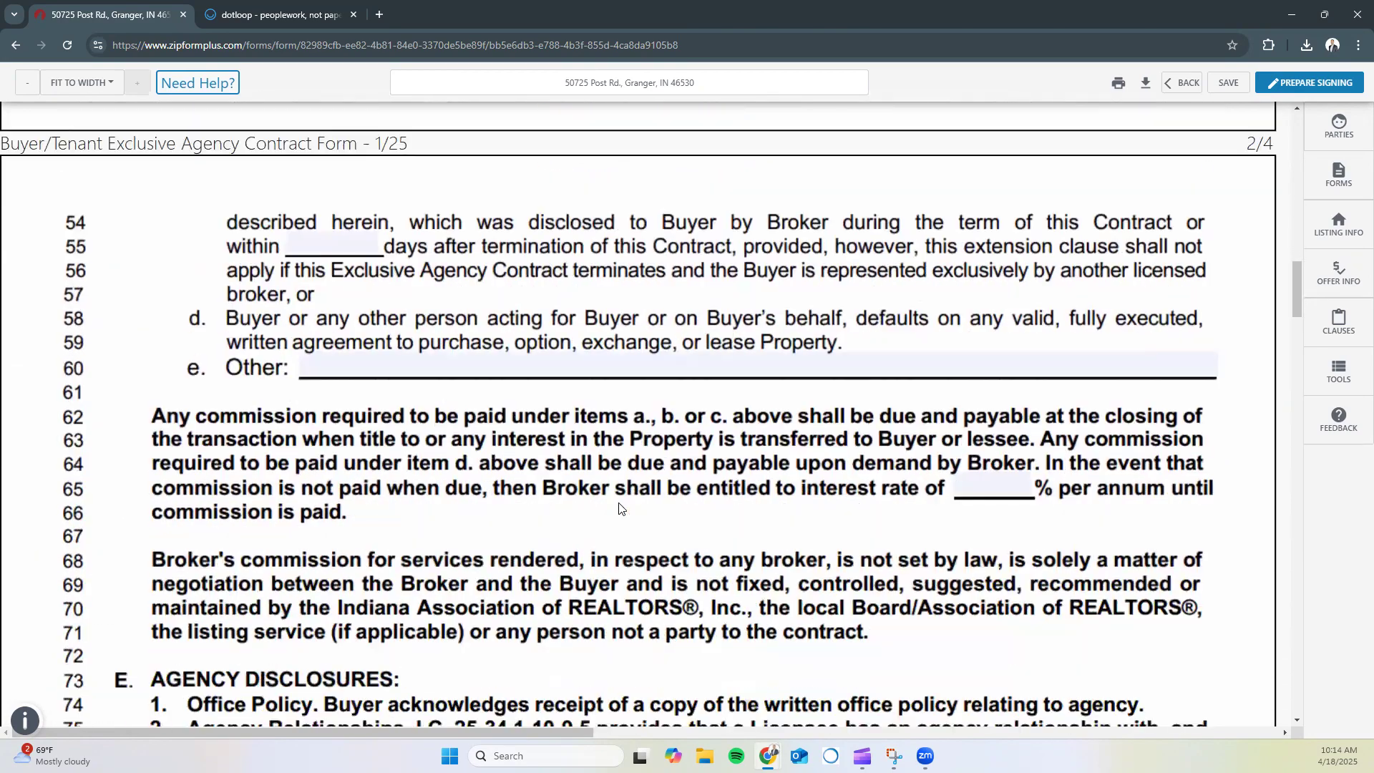
pyautogui.scroll(-4, 631, 473)
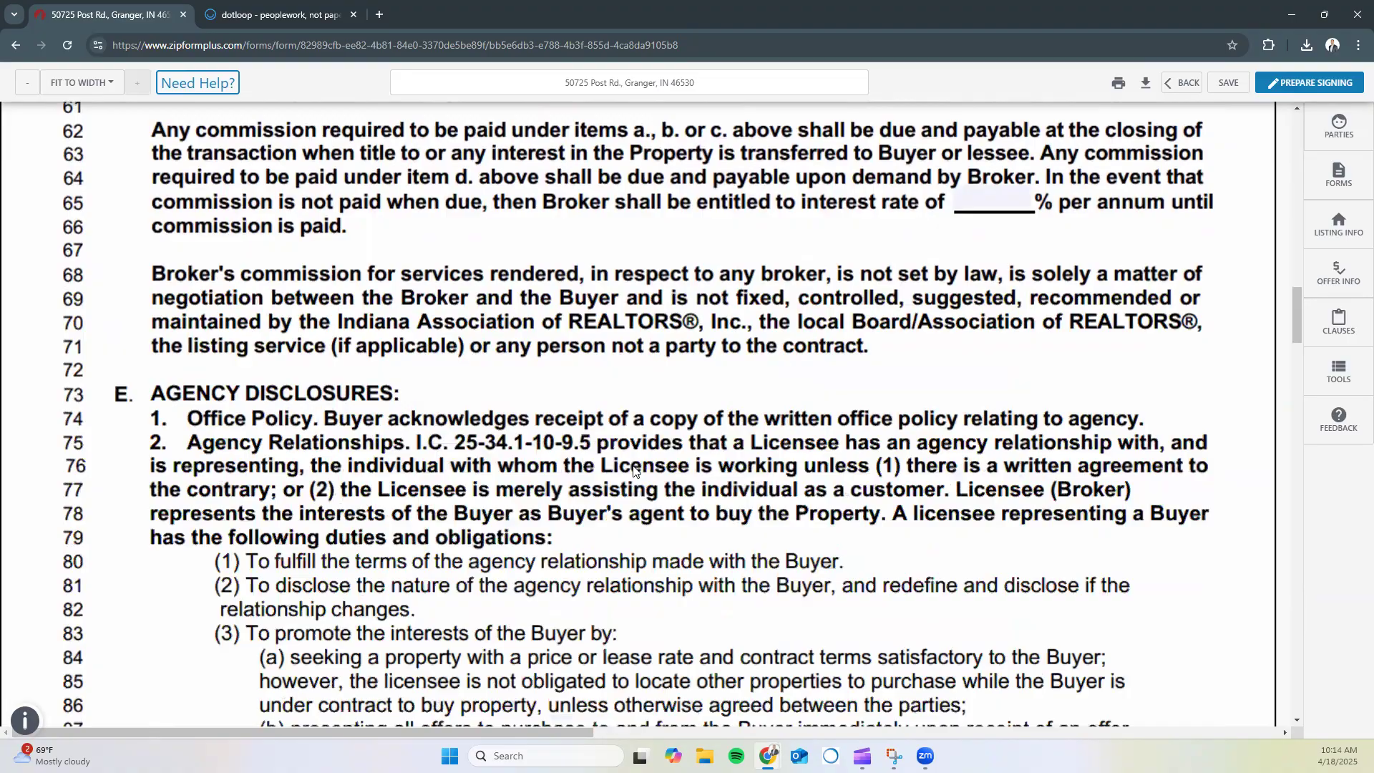
pyautogui.scroll(-6, 644, 458)
pyautogui.scroll(-12, 644, 445)
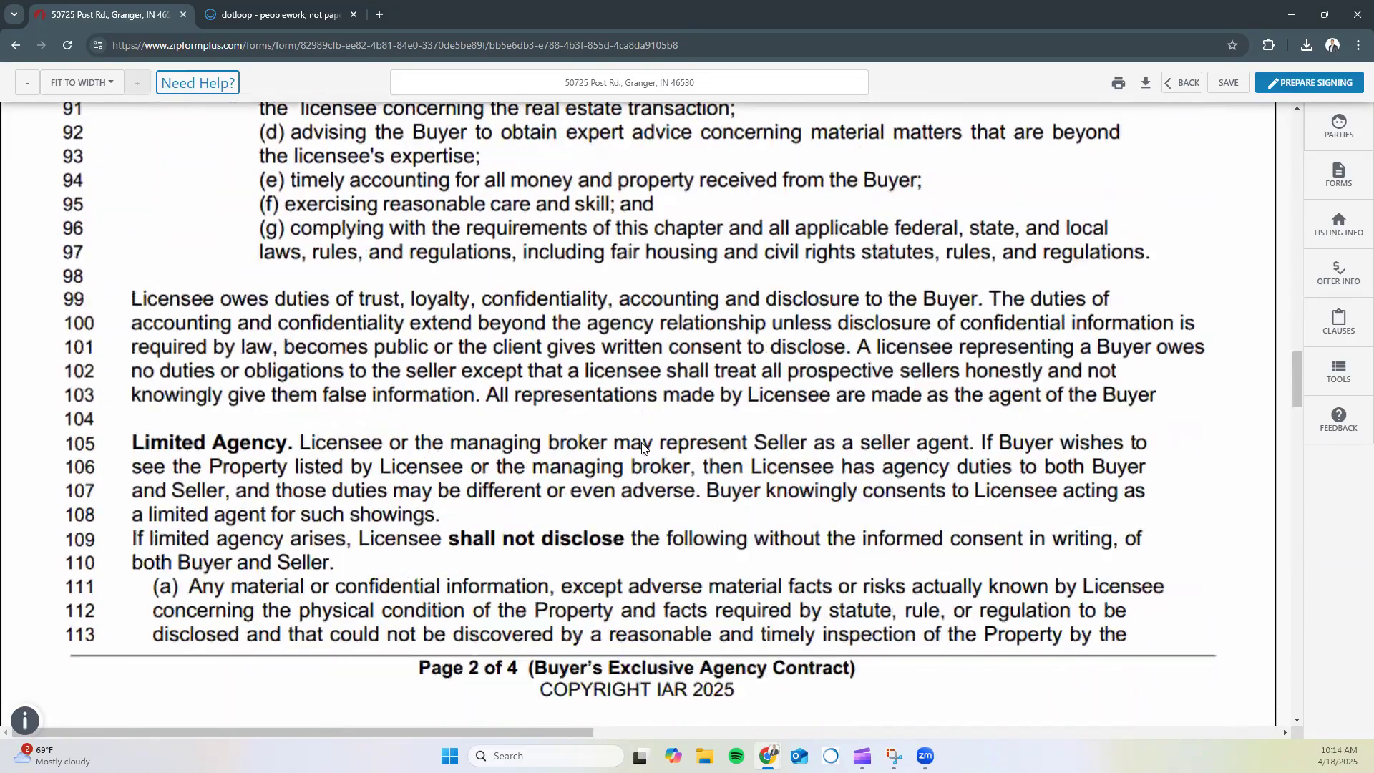
pyautogui.scroll(-8, 642, 447)
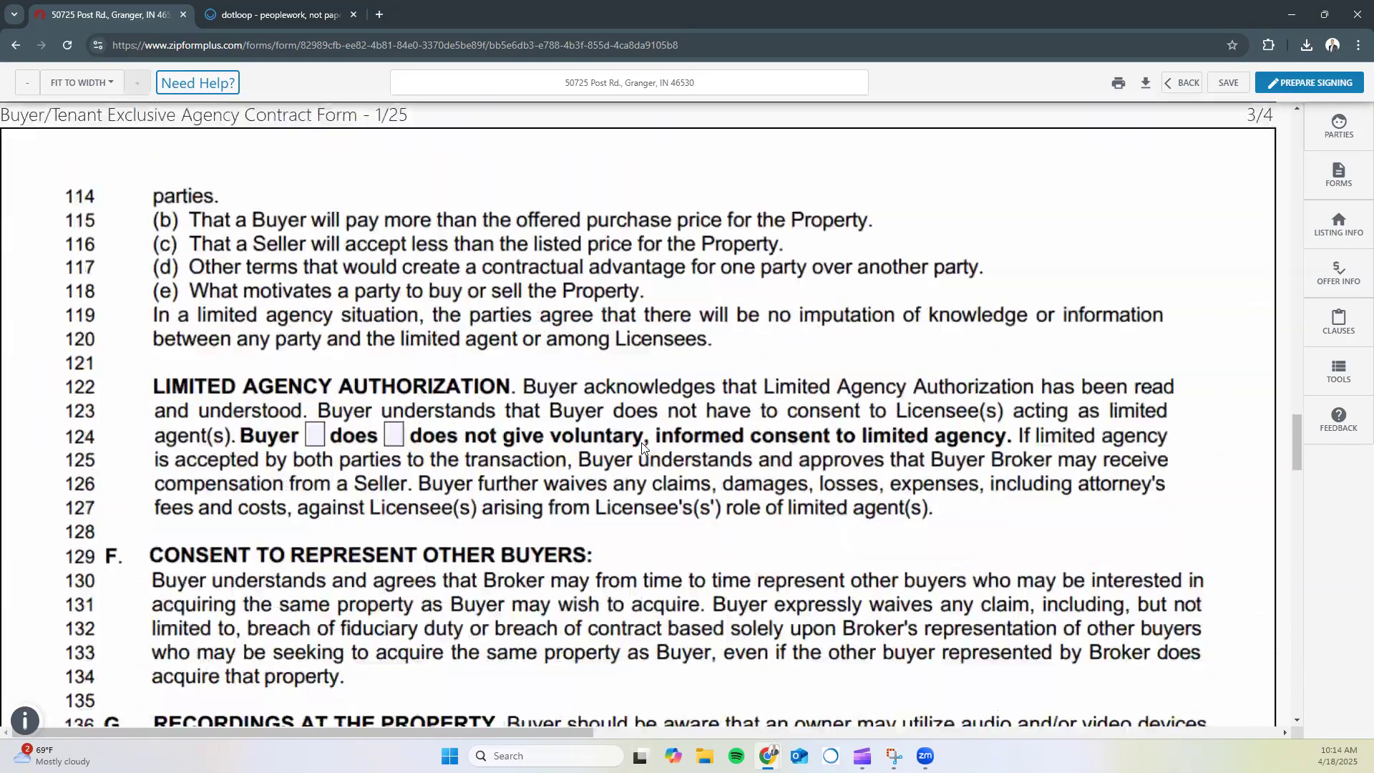
pyautogui.scroll(-12, 642, 447)
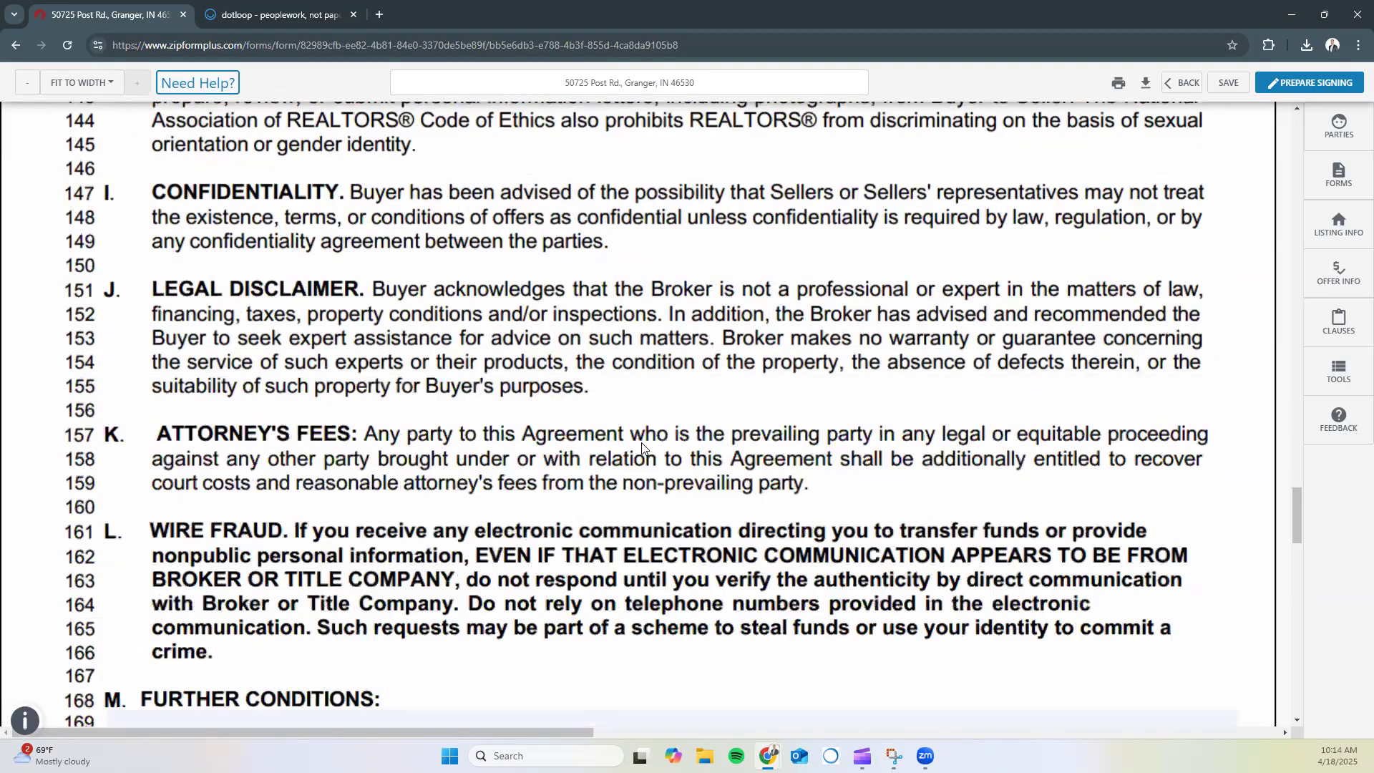
pyautogui.scroll(-8, 642, 447)
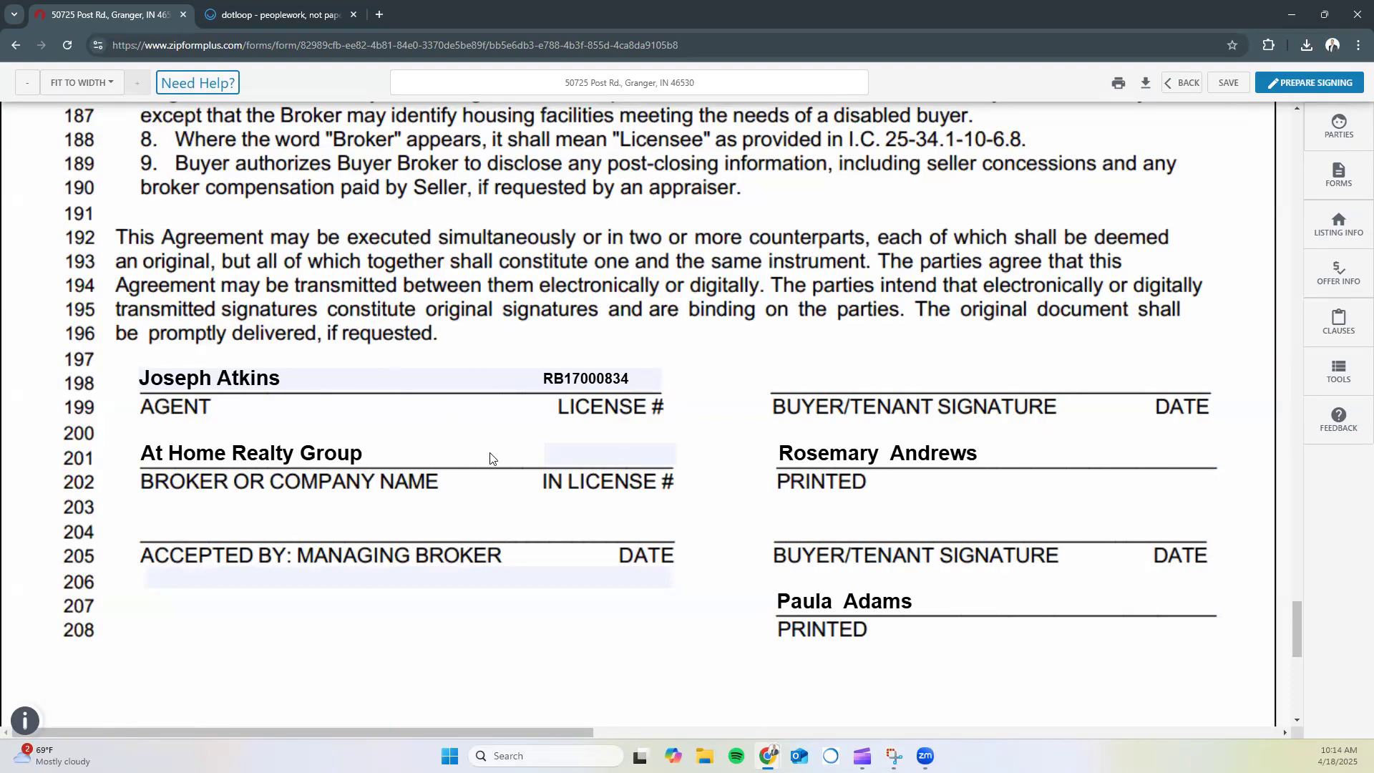
pyautogui.click(583, 454)
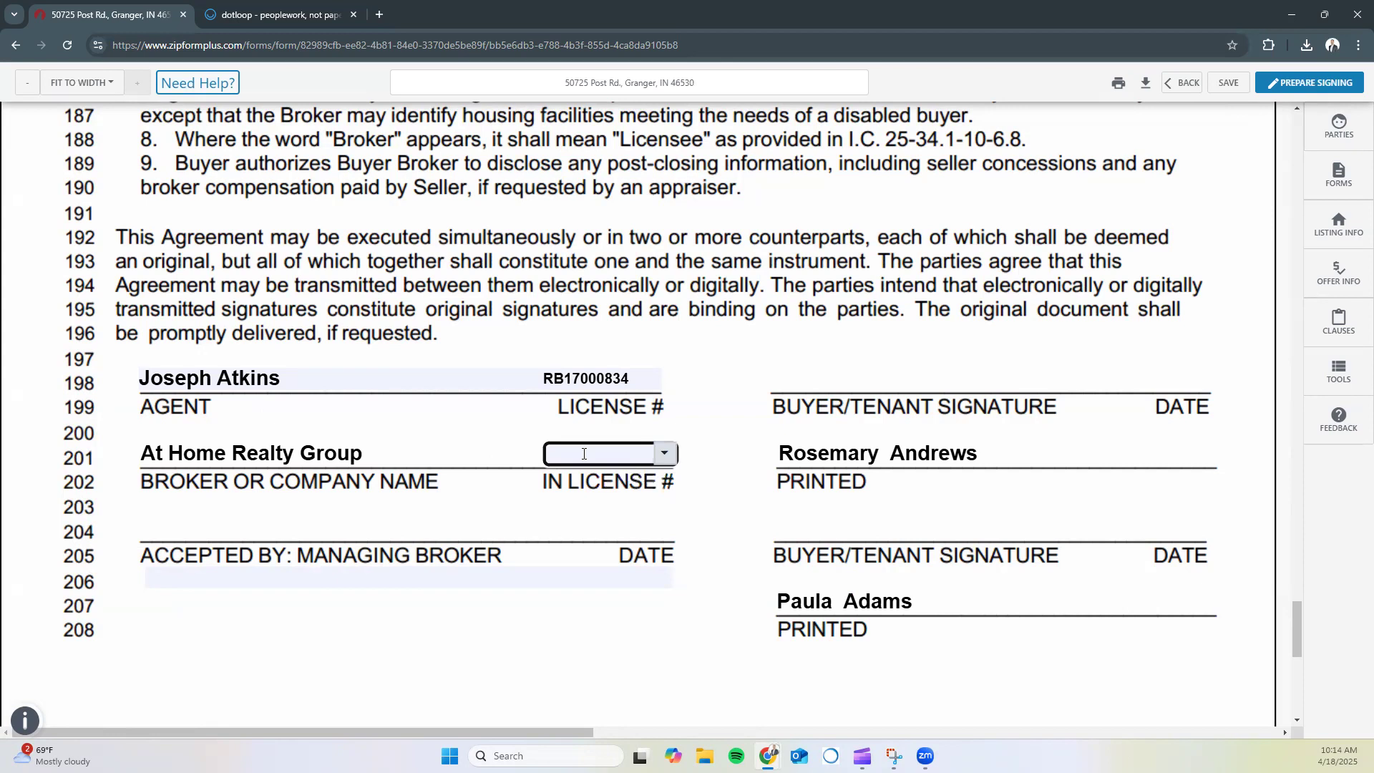
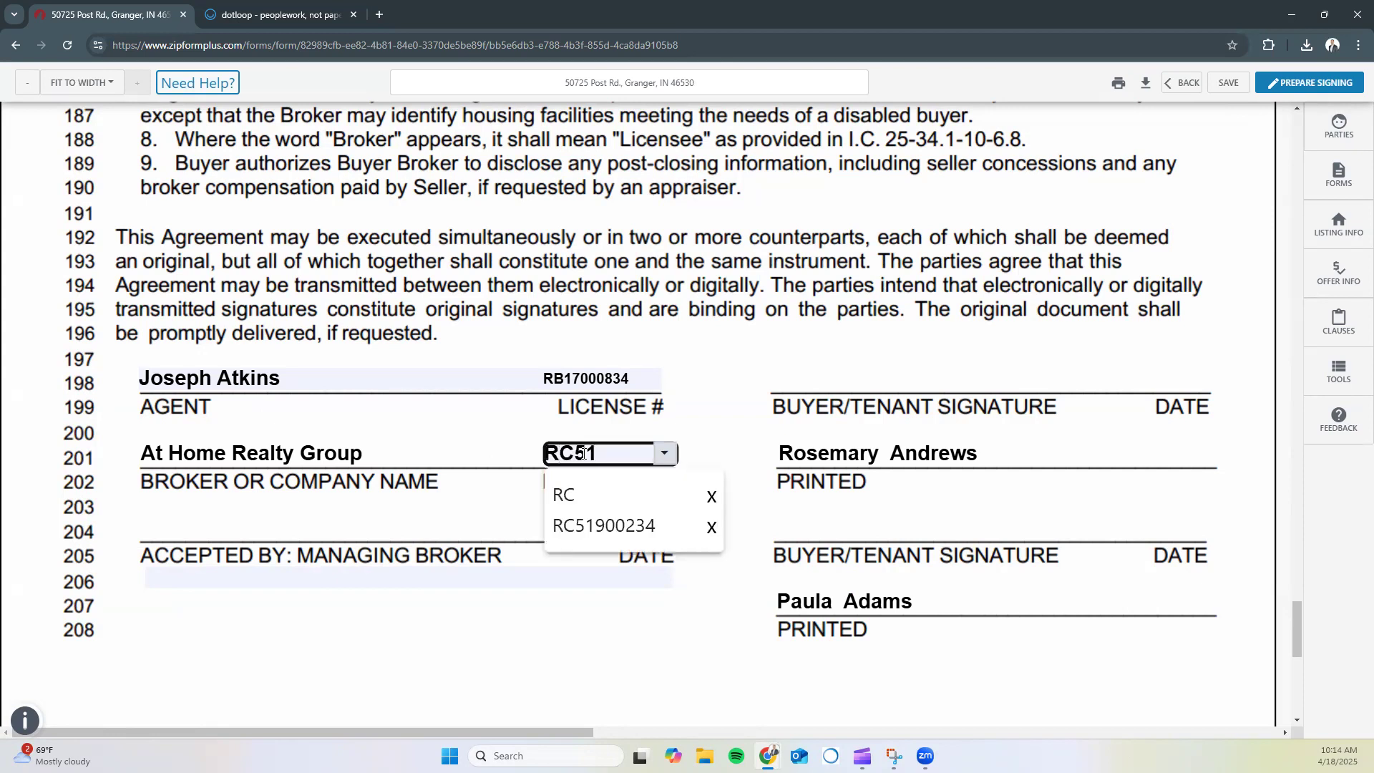
pyautogui.click(286, 659)
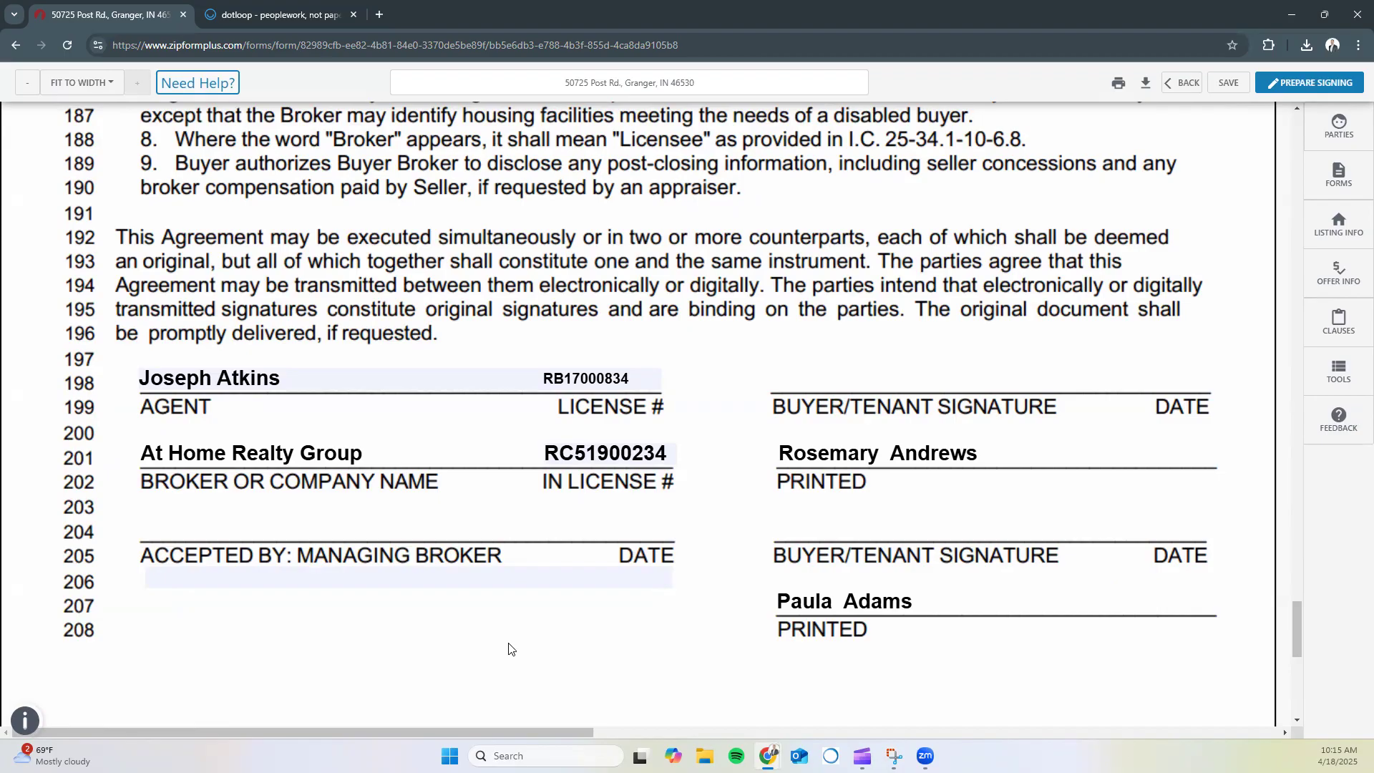
# Fill in the managing broker's name on the acceptance line
pyautogui.click(384, 575)
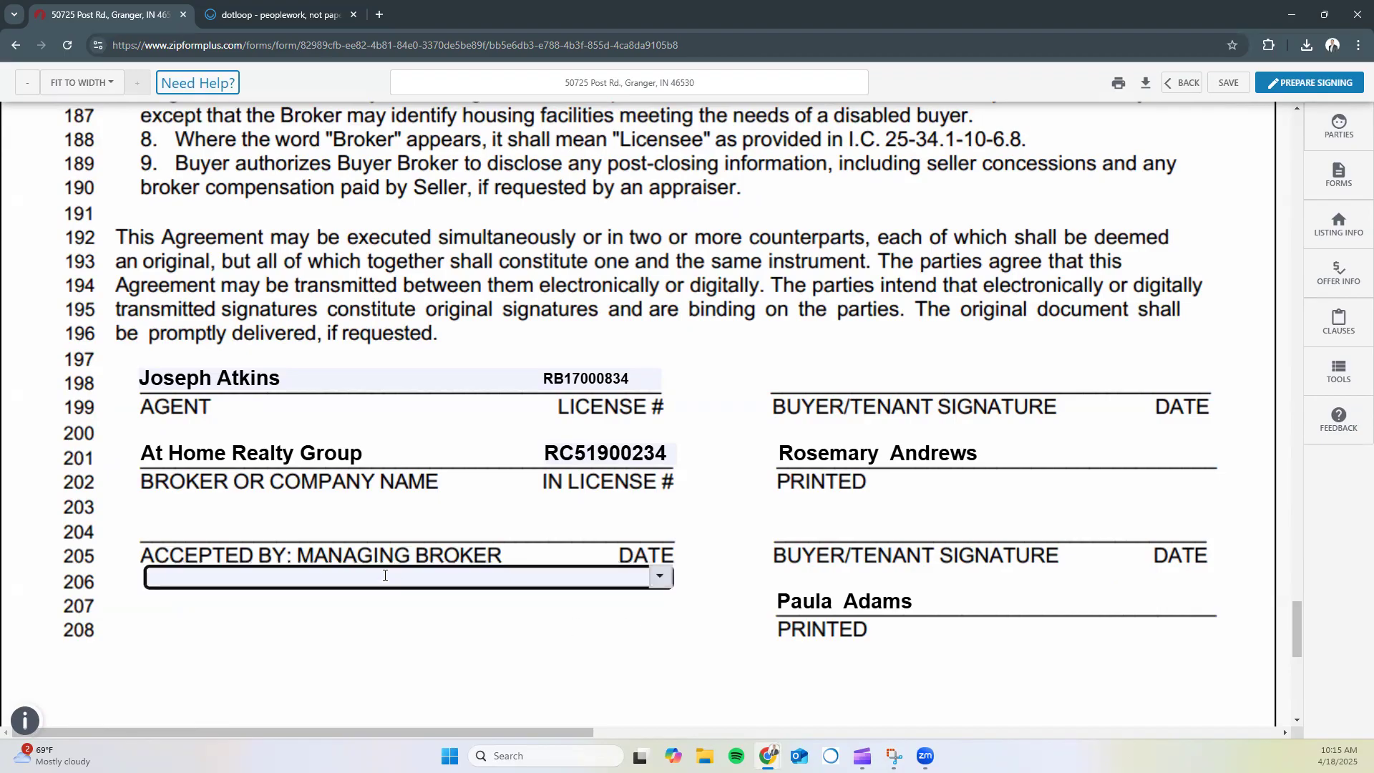
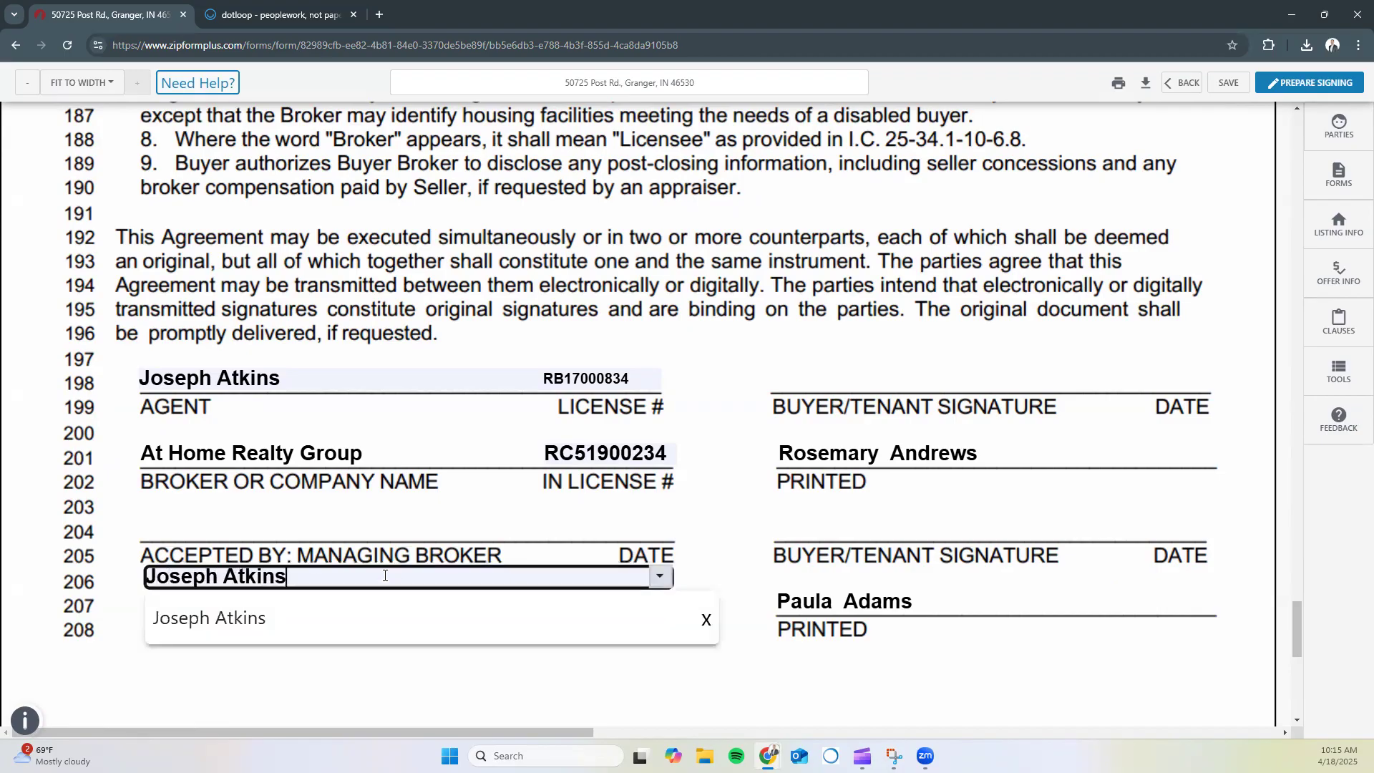
pyautogui.click(342, 661)
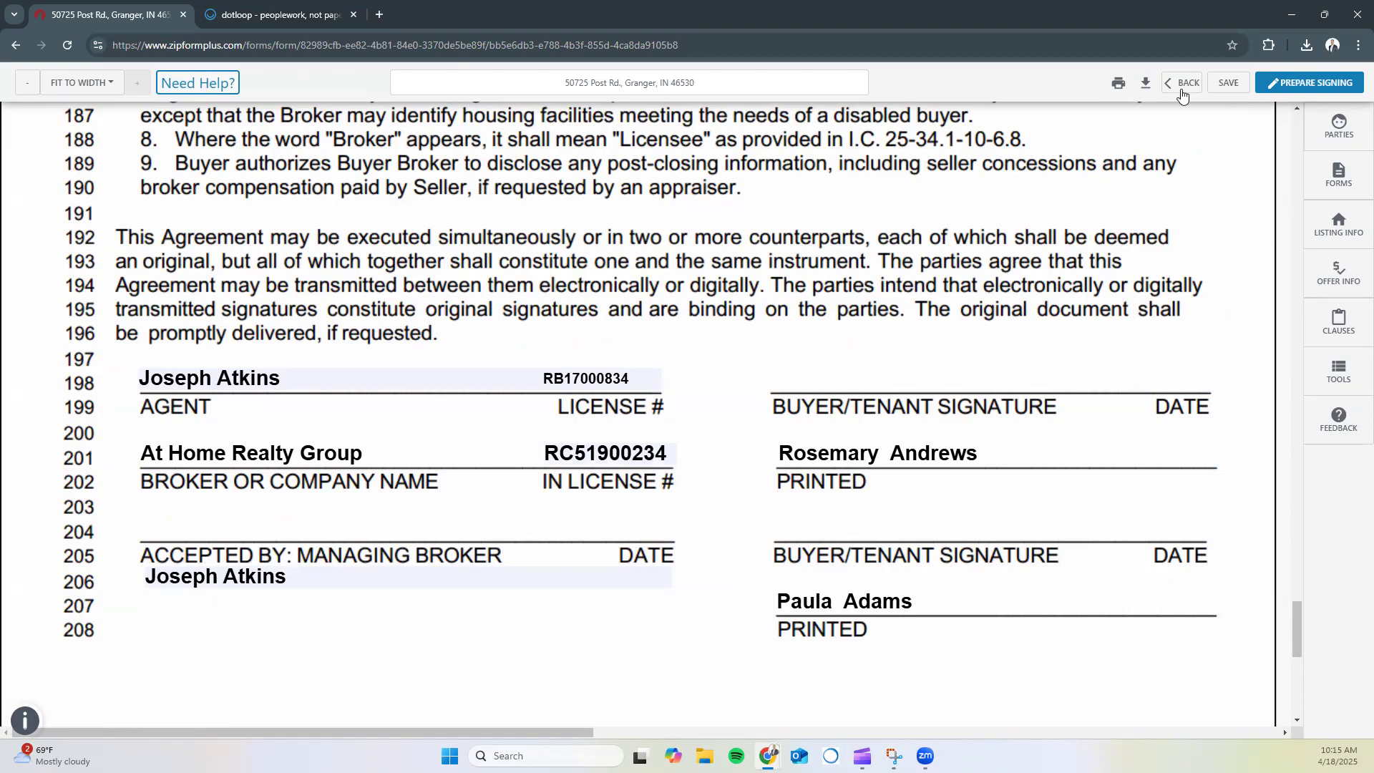
# Save the Buyer/Tenant contract and create its signing, returning to Executed Purchase Documents
pyautogui.click(1229, 82)
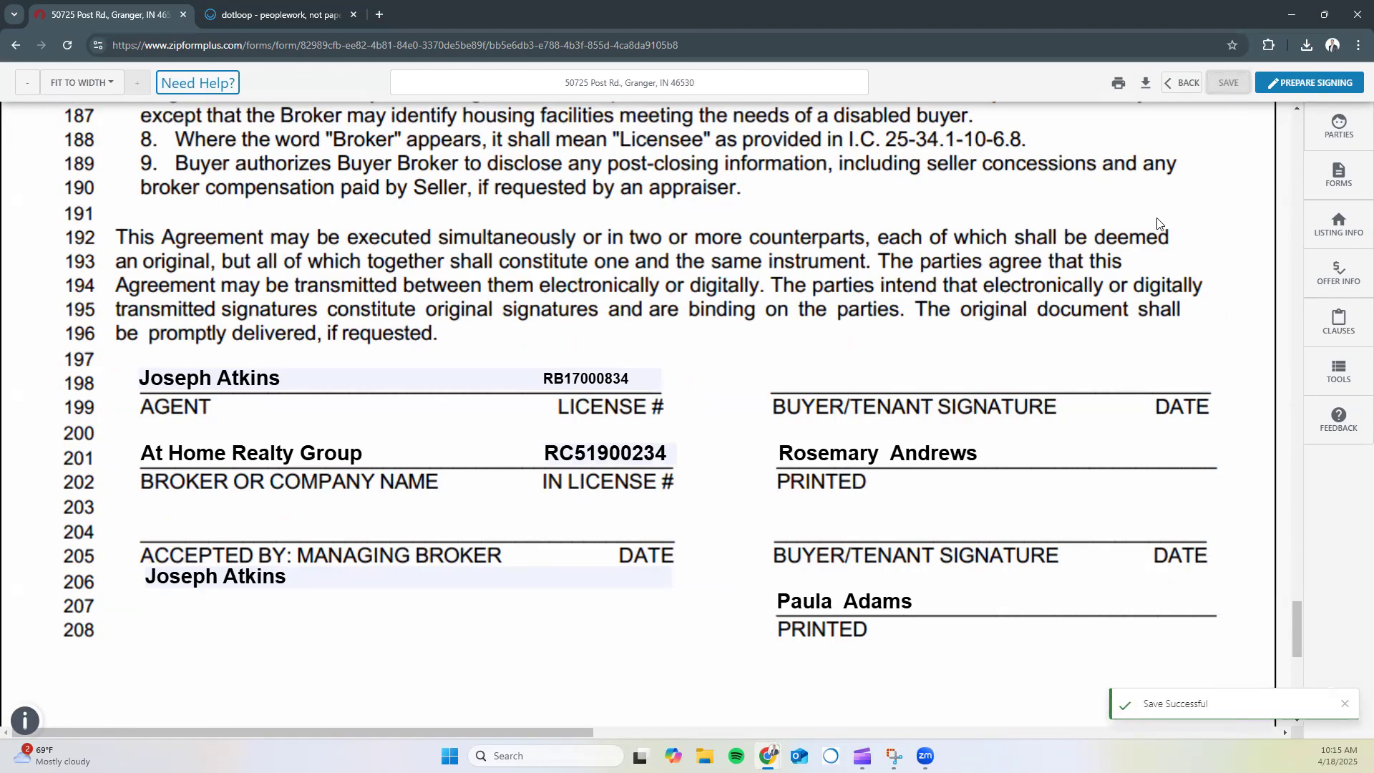
pyautogui.click(1298, 91)
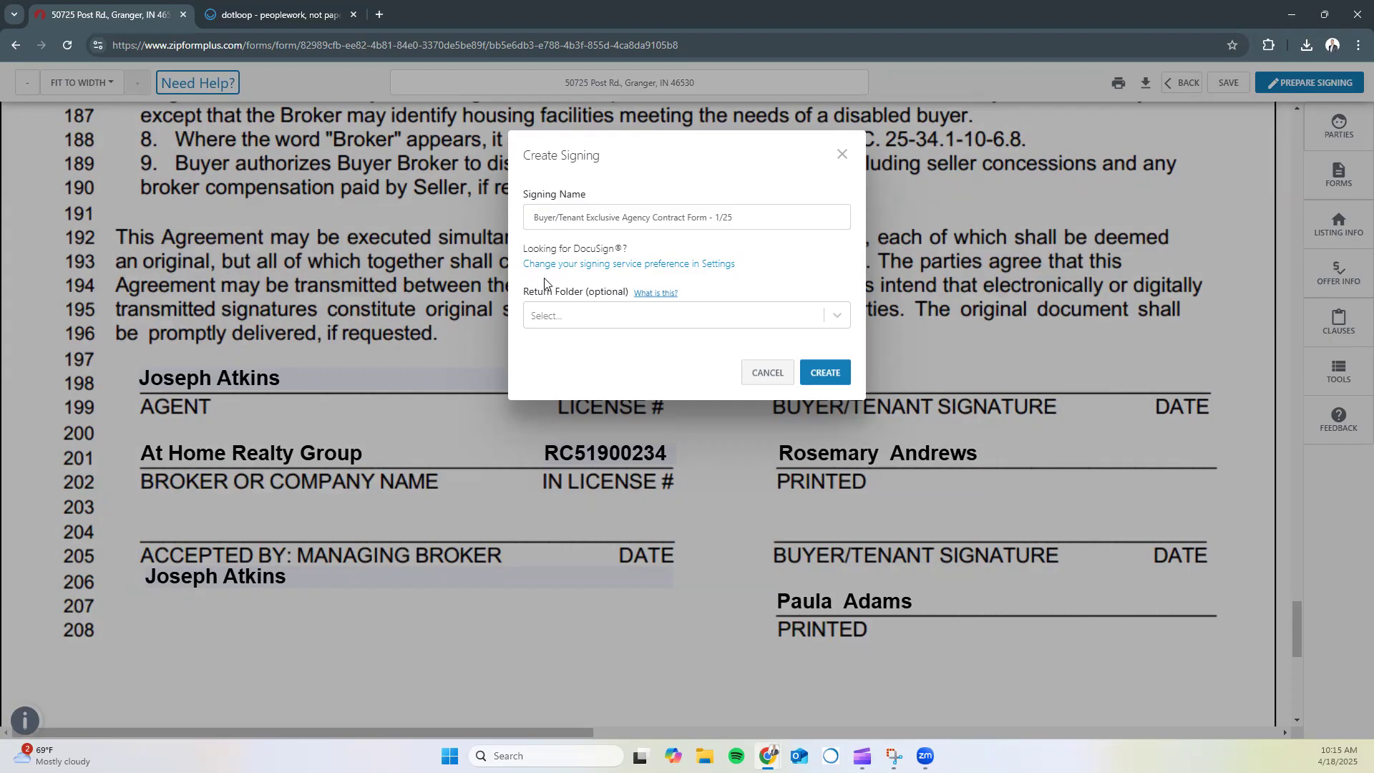
pyautogui.click(555, 313)
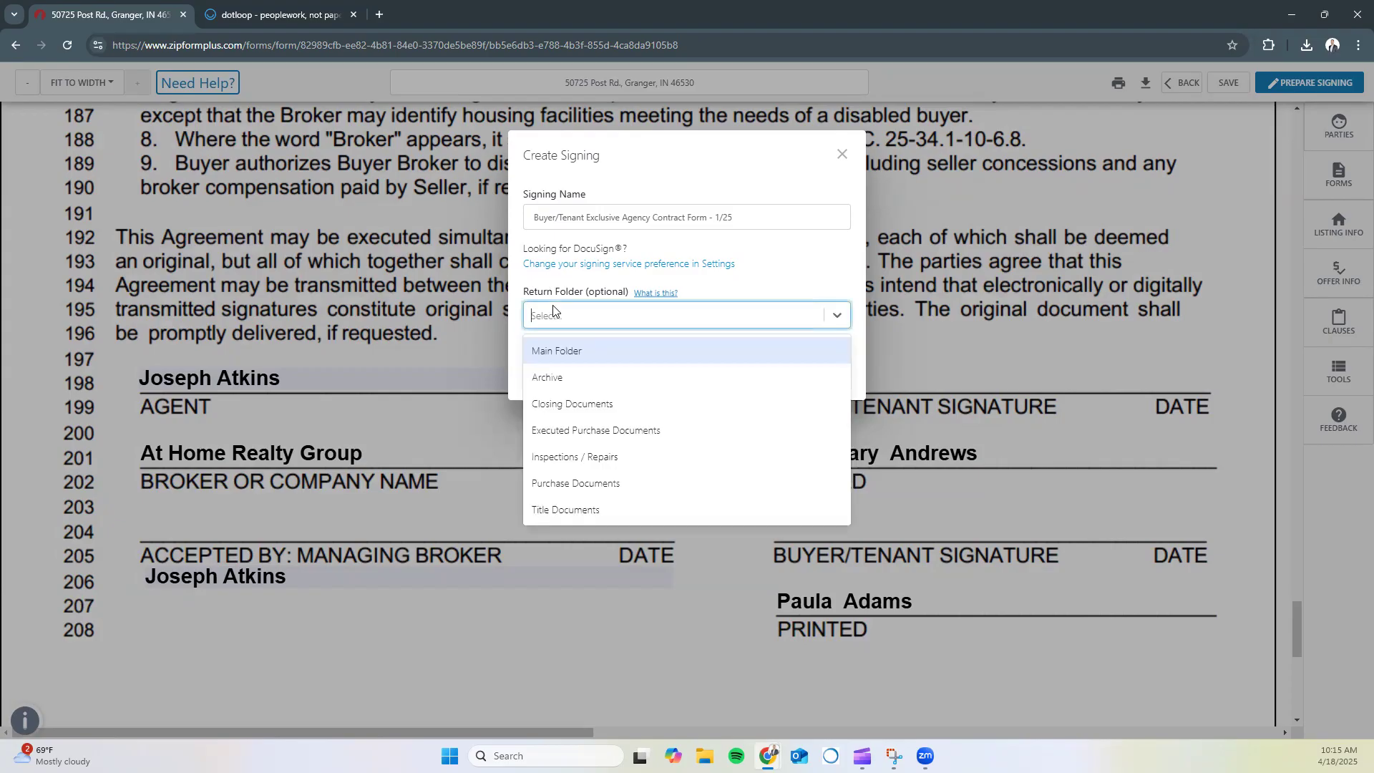
pyautogui.click(595, 429)
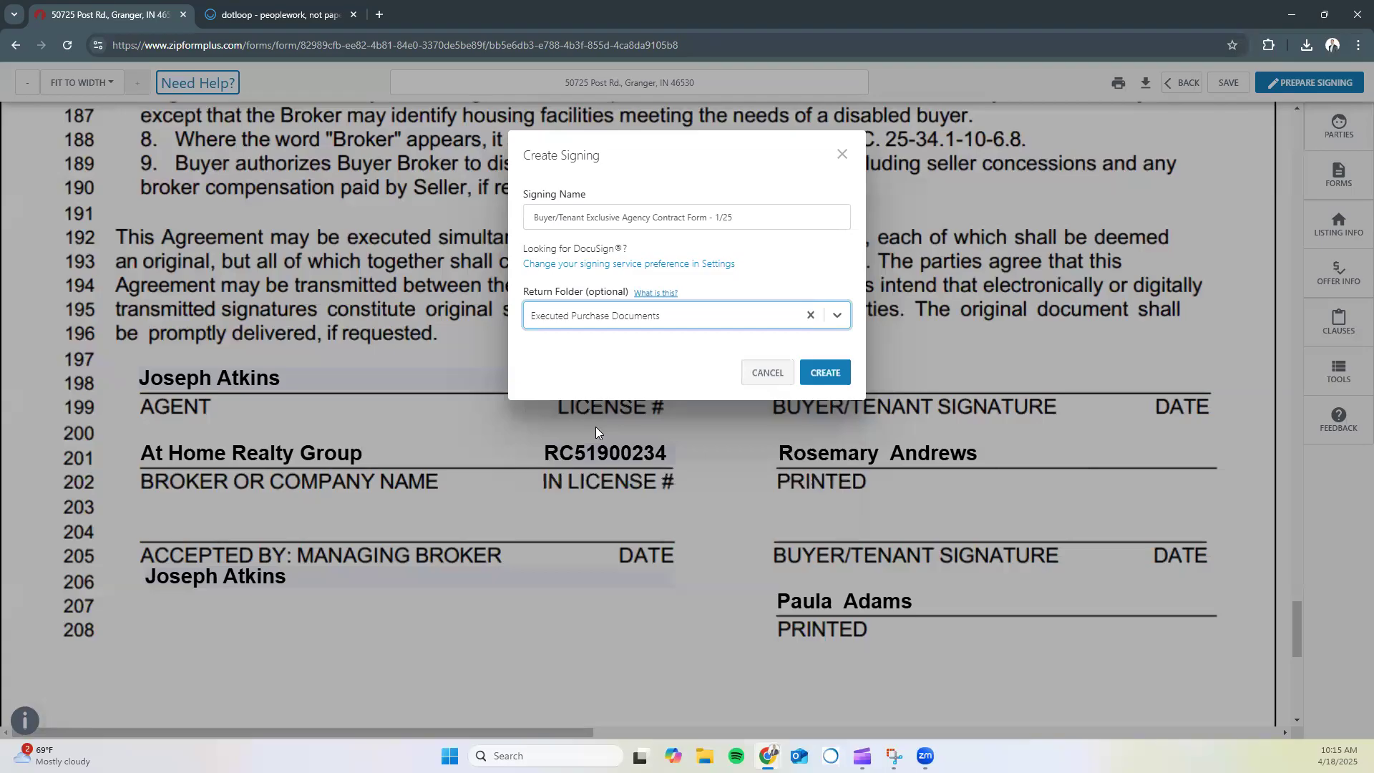
pyautogui.click(627, 359)
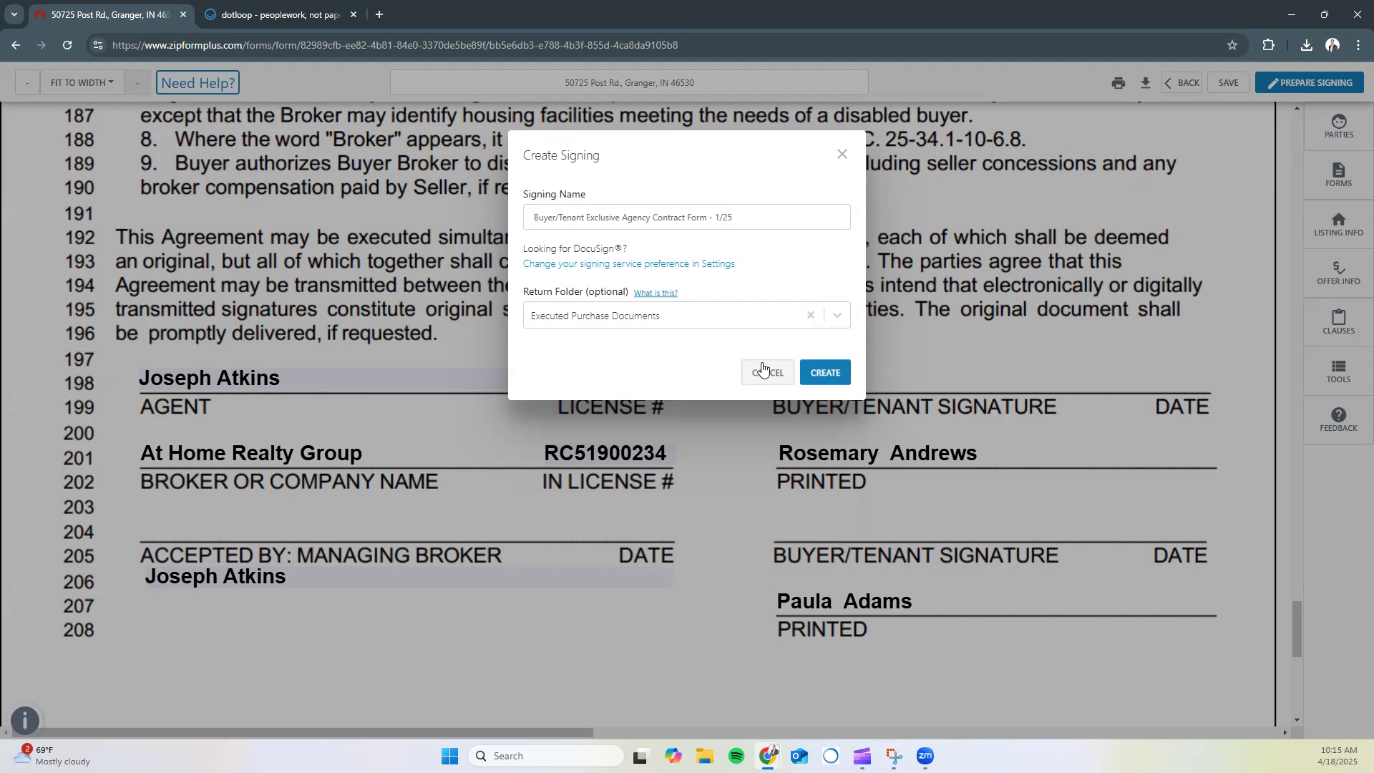
pyautogui.click(824, 376)
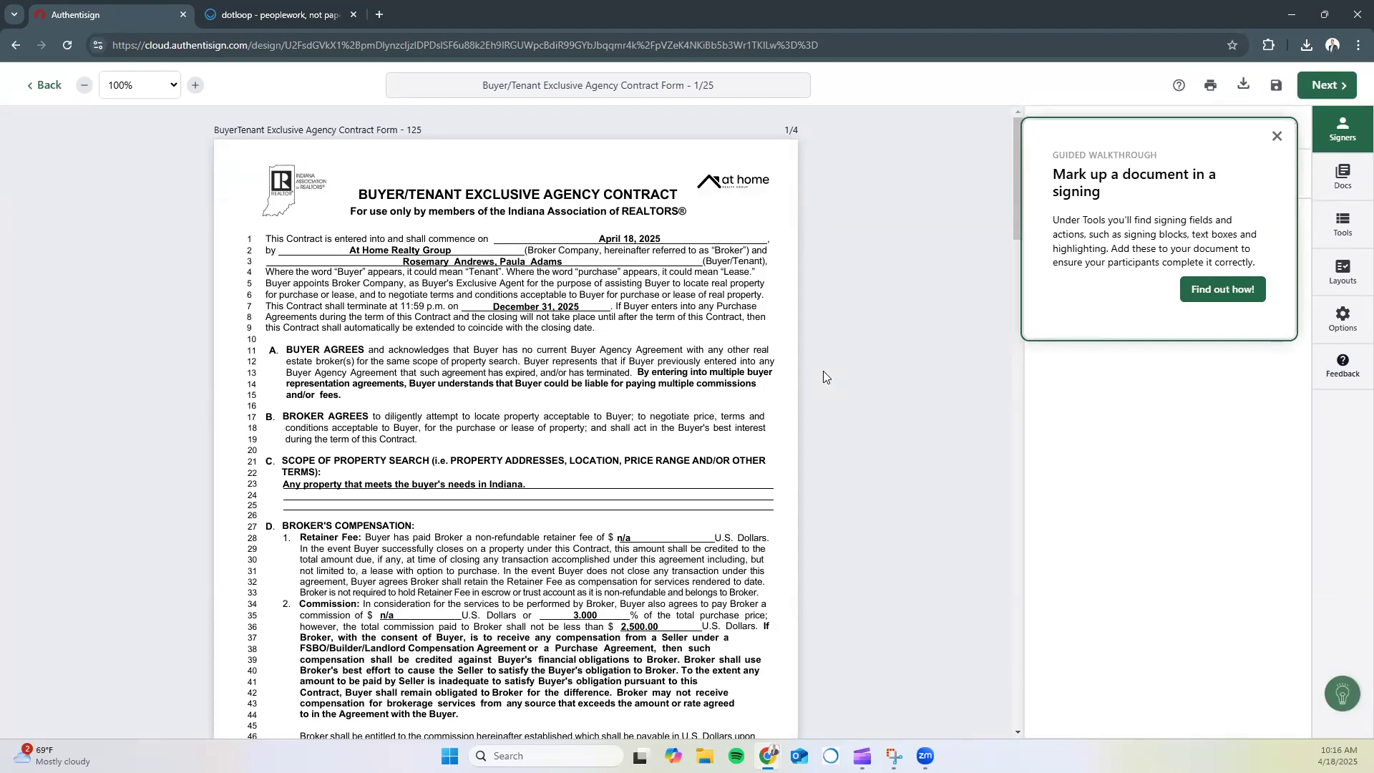
# Add the selling agent, Buyer One and Buyer Two from the transaction as signers
pyautogui.click(1275, 136)
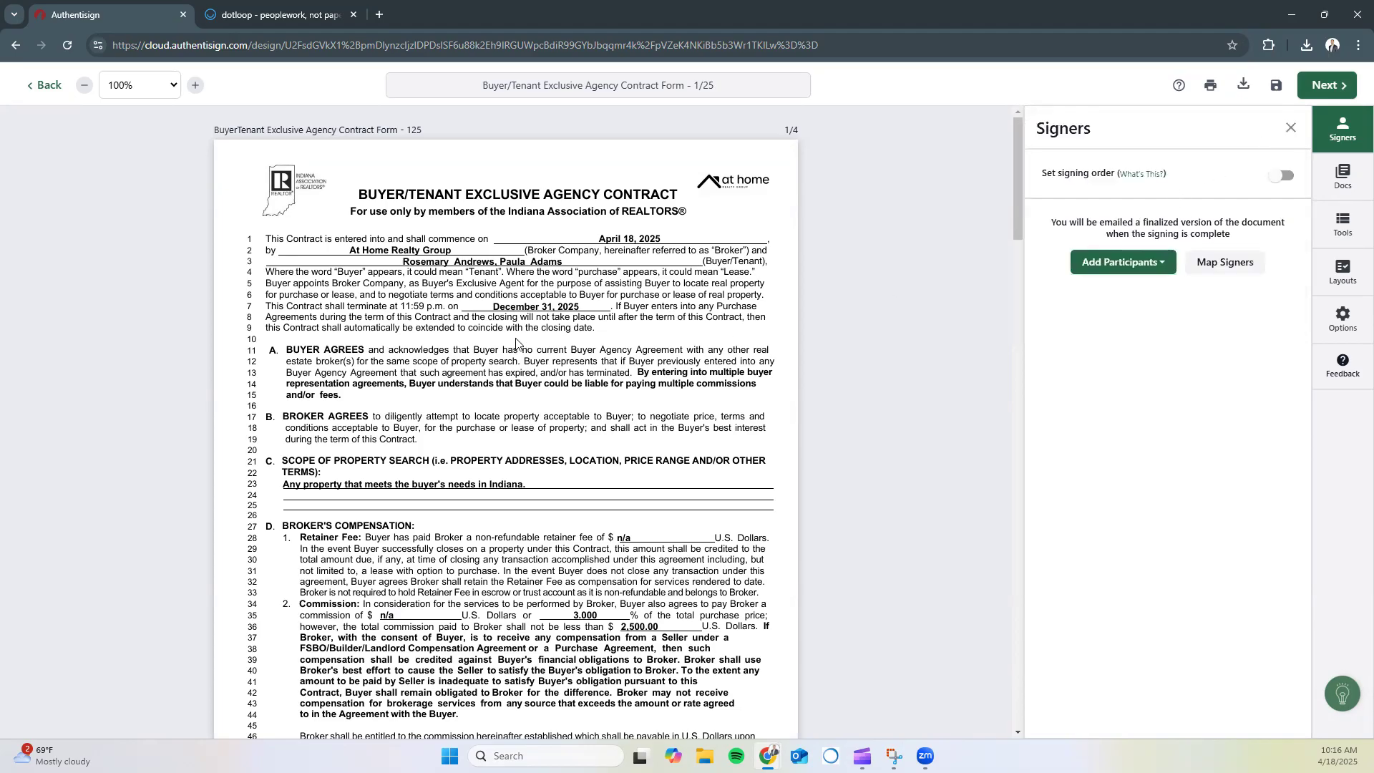
pyautogui.scroll(-3, 516, 343)
pyautogui.scroll(-8, 517, 343)
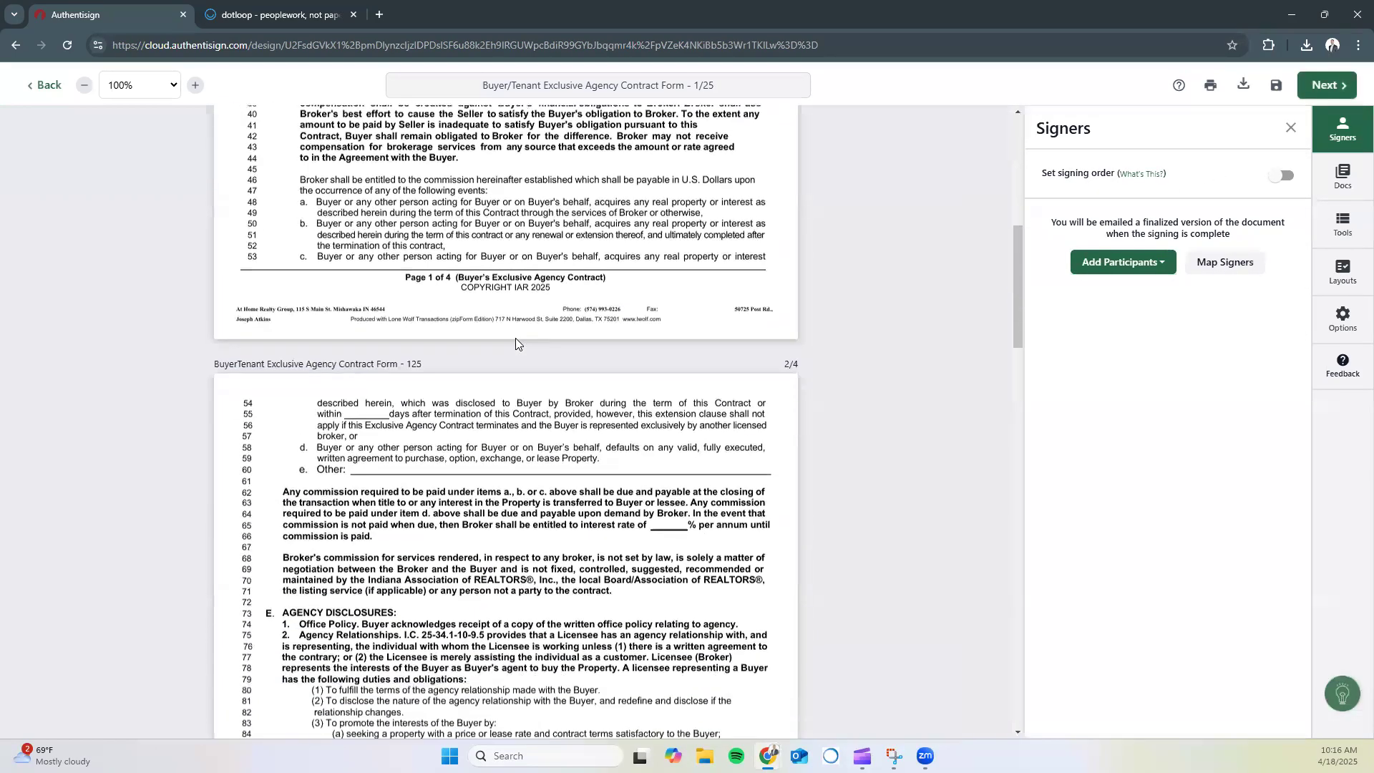
pyautogui.scroll(-17, 515, 342)
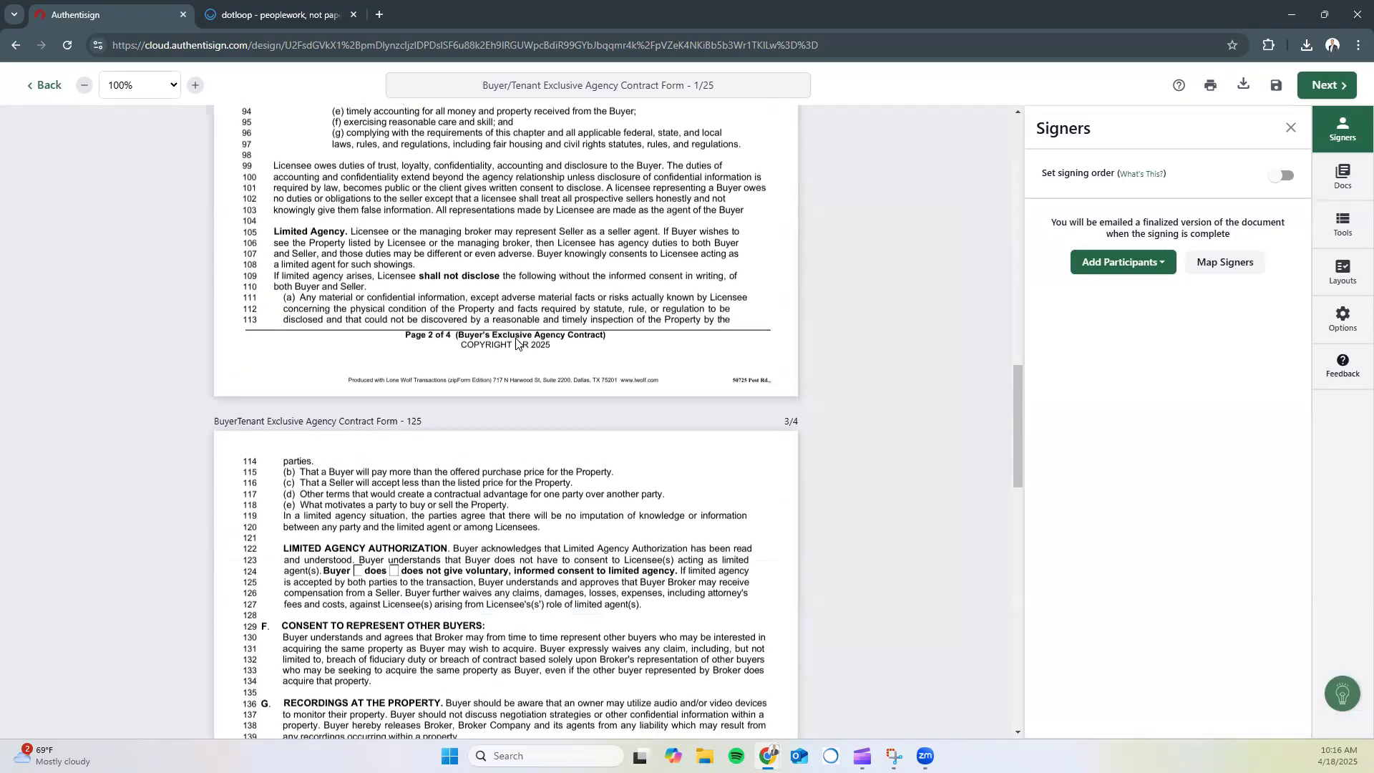
pyautogui.scroll(-8, 515, 342)
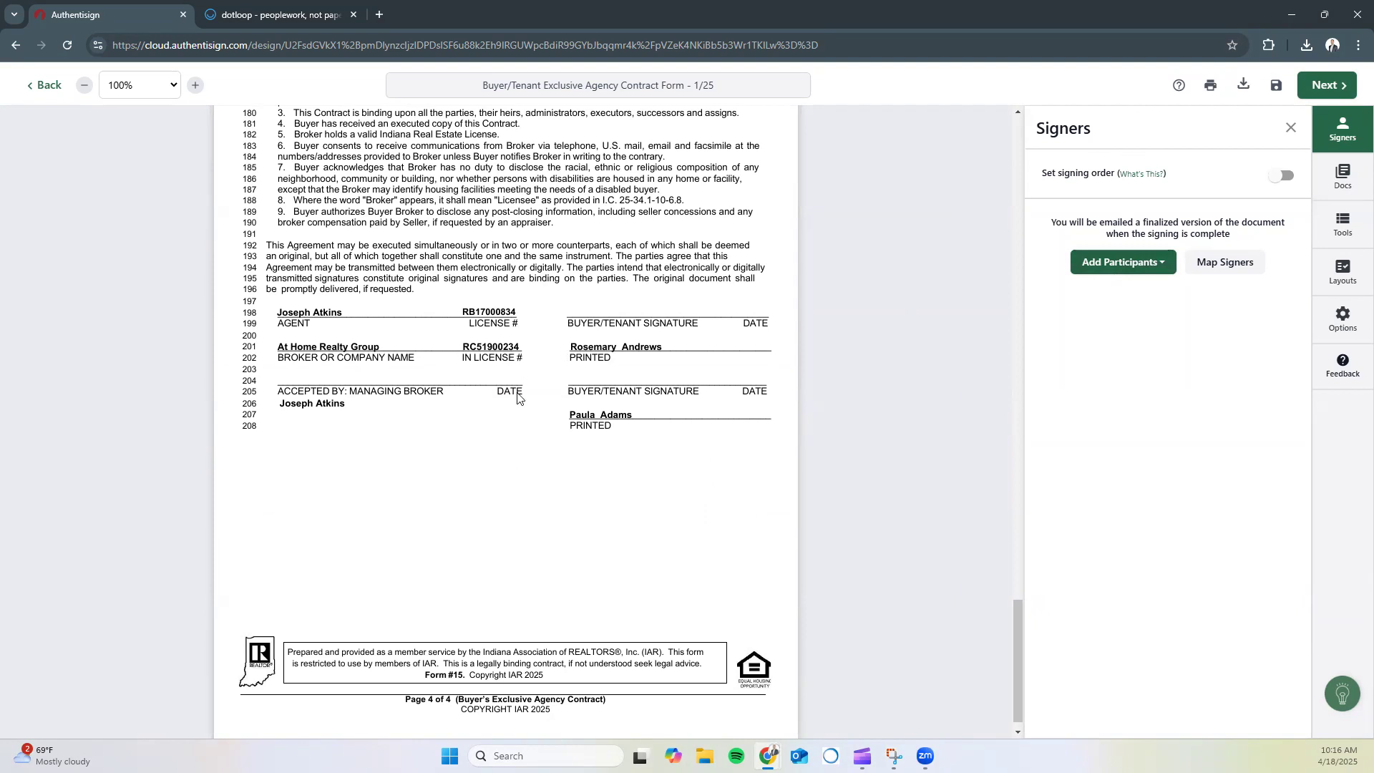
pyautogui.click(1107, 266)
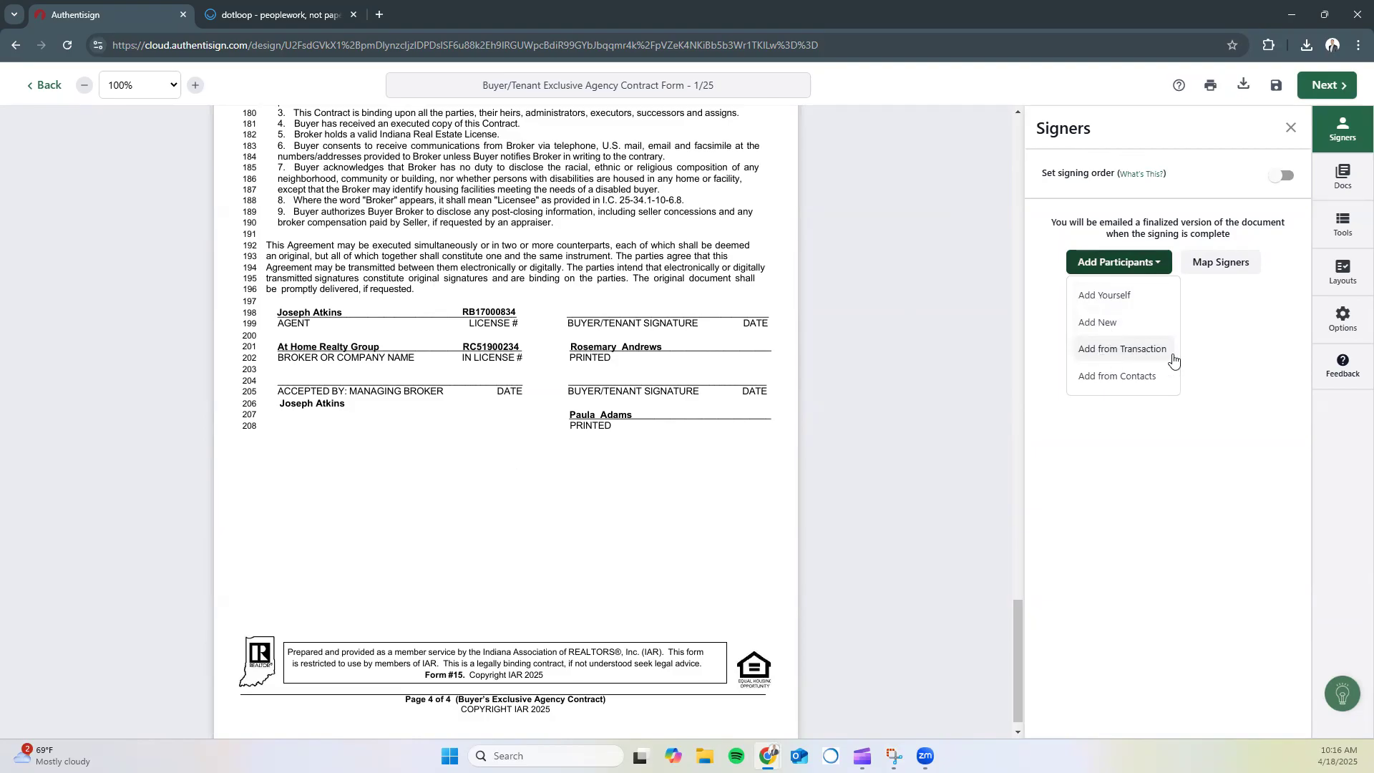
pyautogui.click(1117, 352)
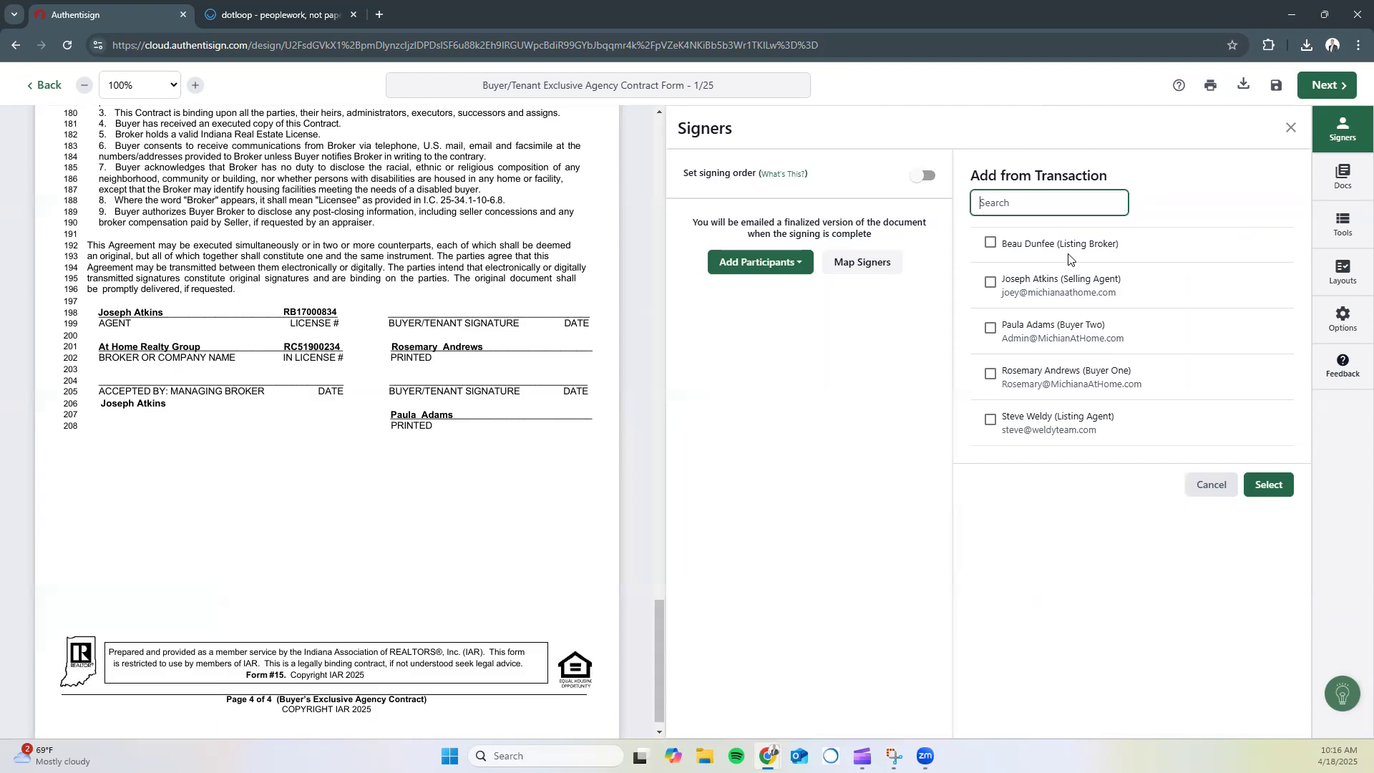
pyautogui.click(988, 285)
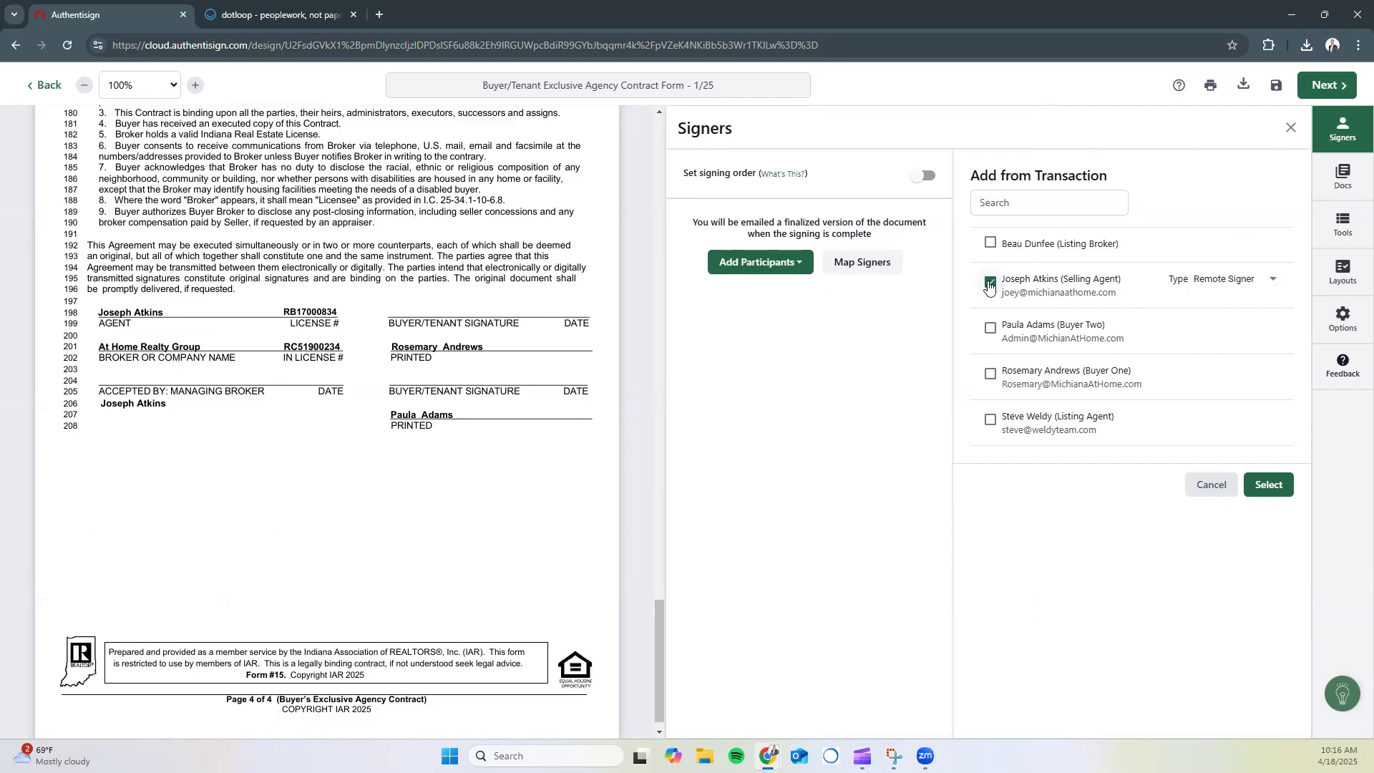
pyautogui.click(989, 330)
pyautogui.click(988, 375)
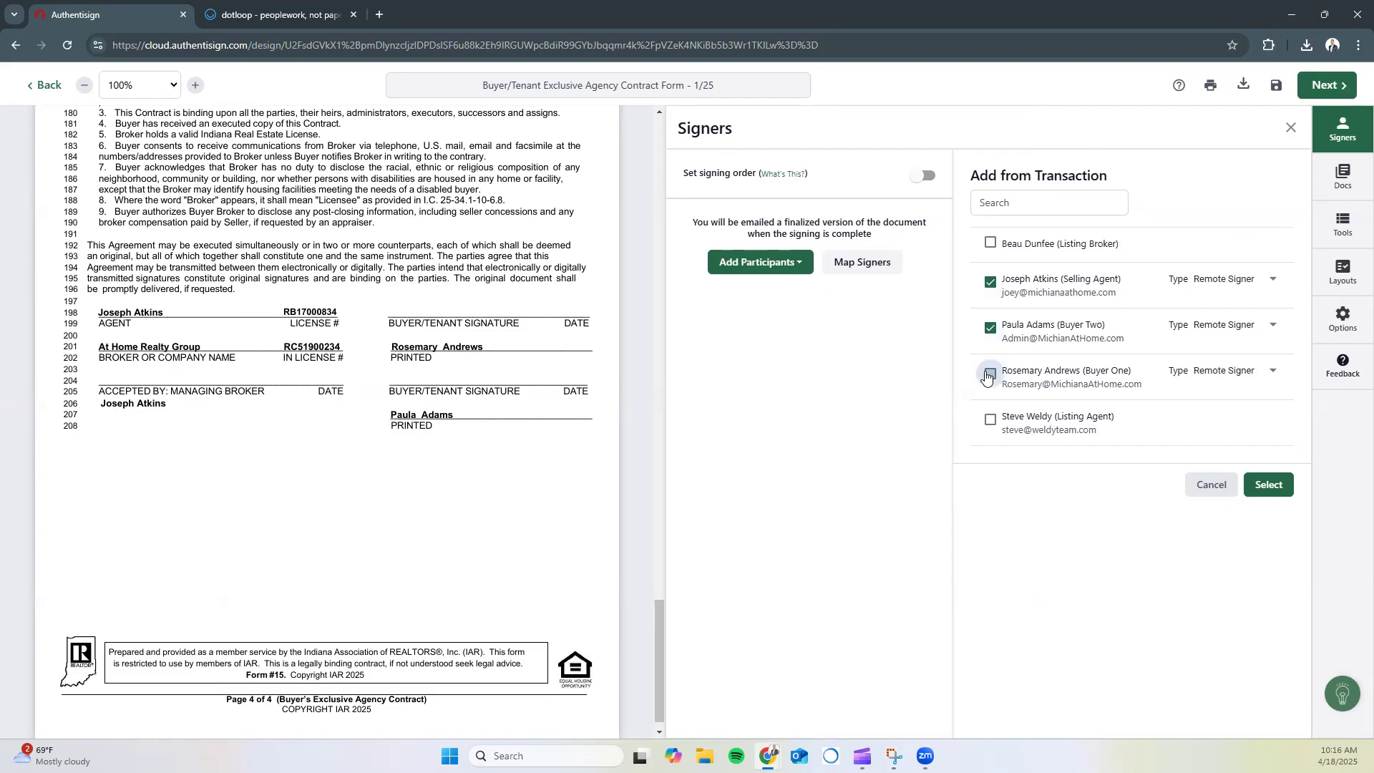
pyautogui.click(1271, 486)
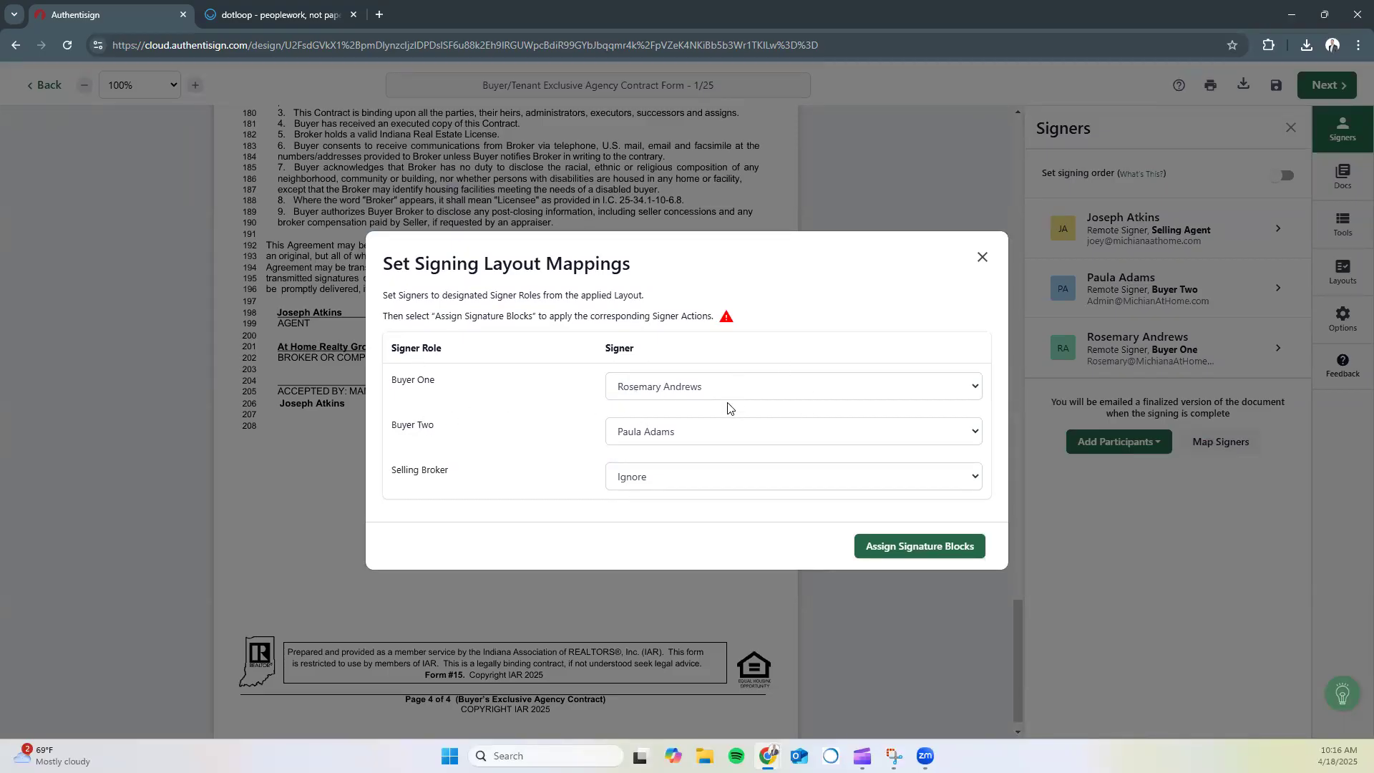
# Map the selling agent to Selling Broker and assign signature blocks to all three signers
pyautogui.click(654, 481)
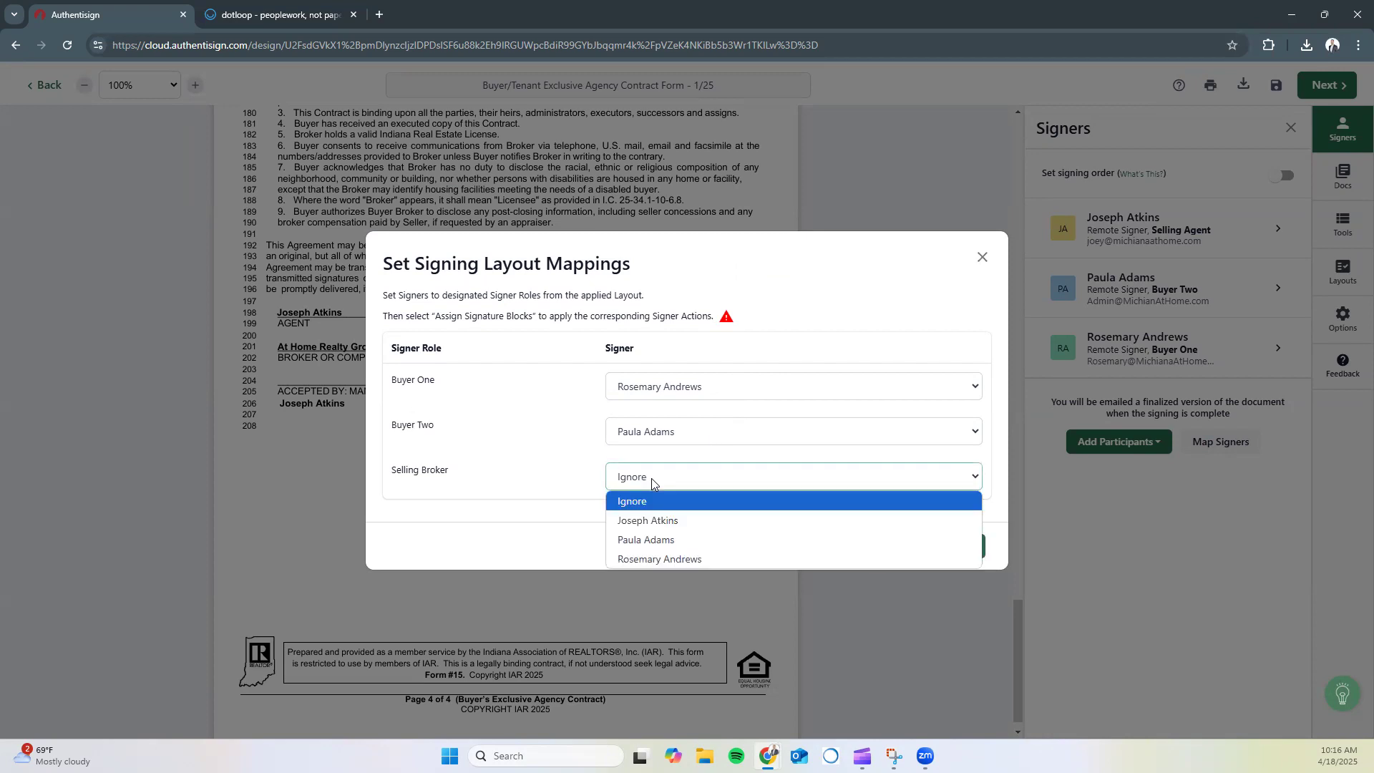
pyautogui.click(638, 522)
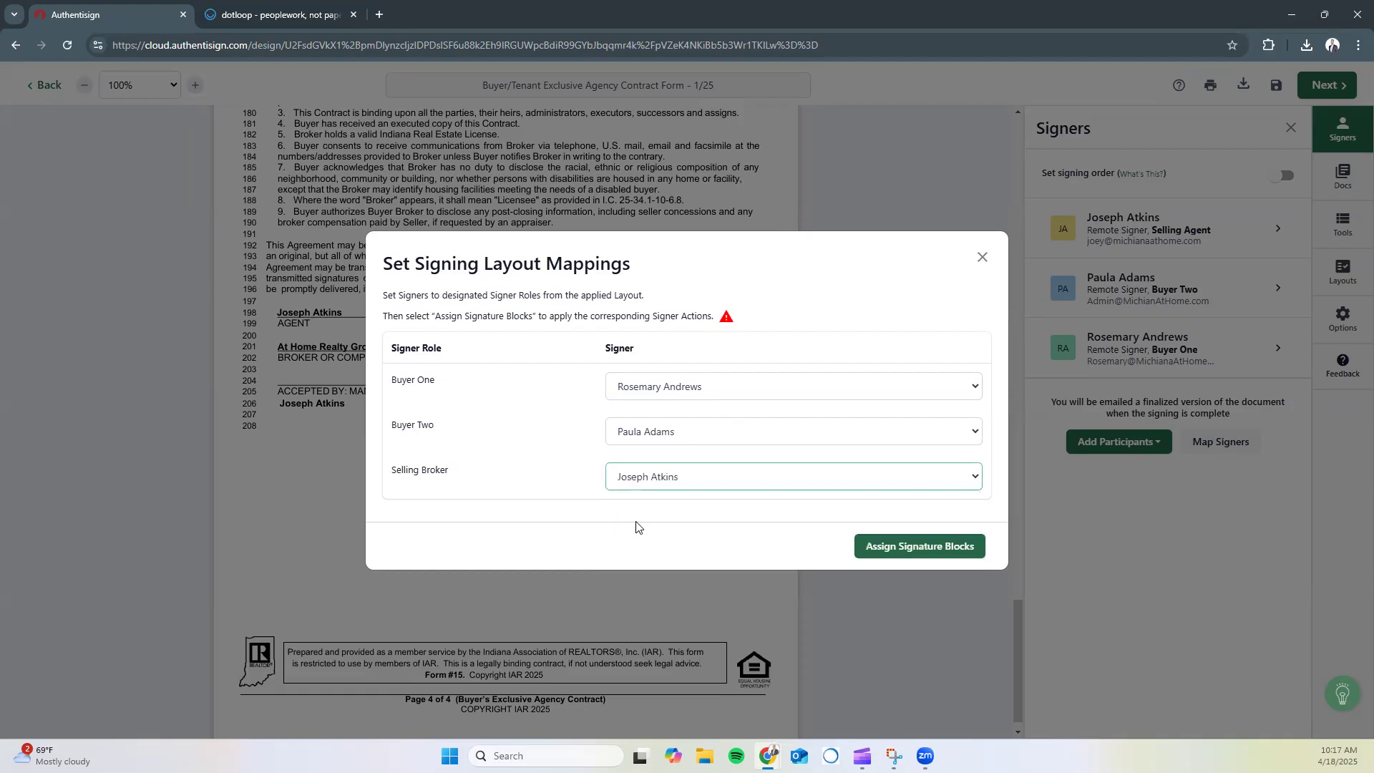
pyautogui.click(920, 547)
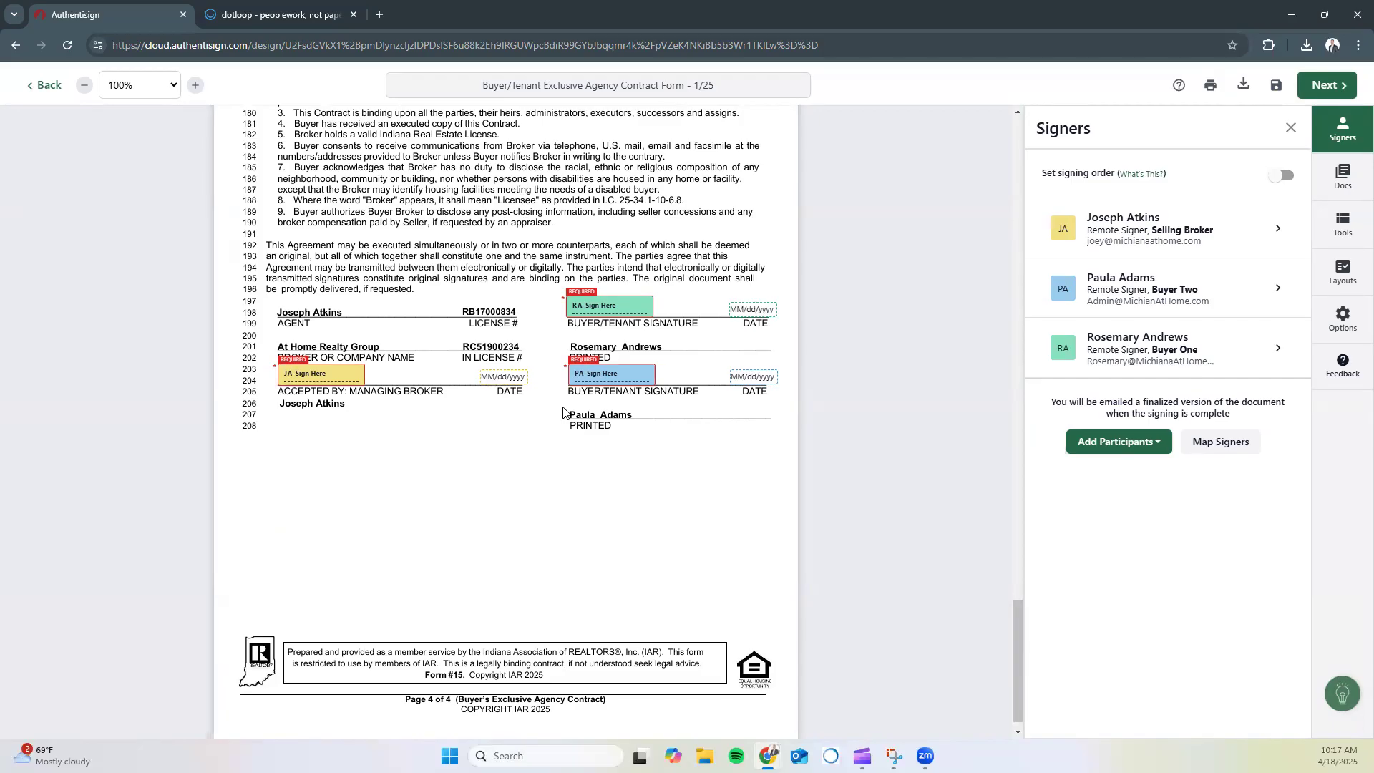
pyautogui.click(1292, 129)
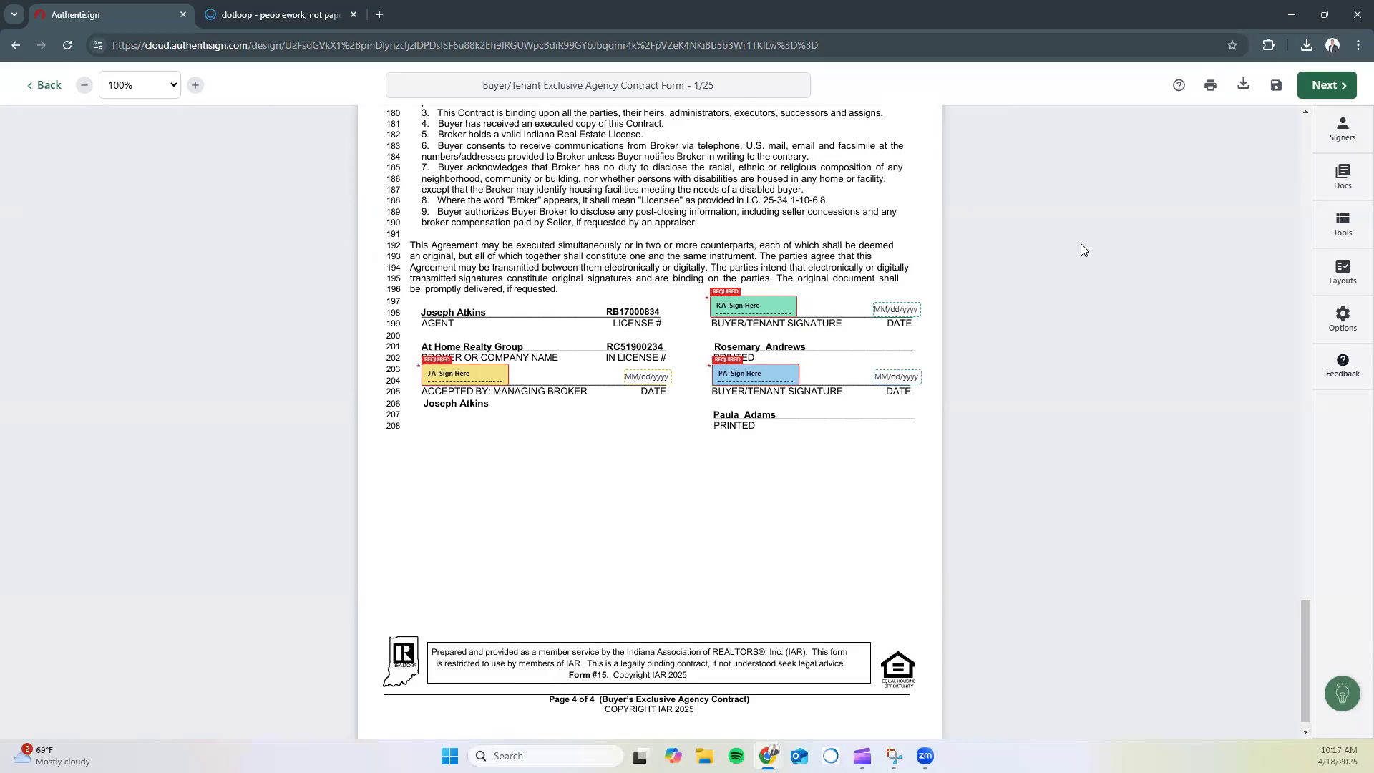
# Finalize the Authentisign setup and send the invitations with expiration 5/18/2025
pyautogui.click(1328, 86)
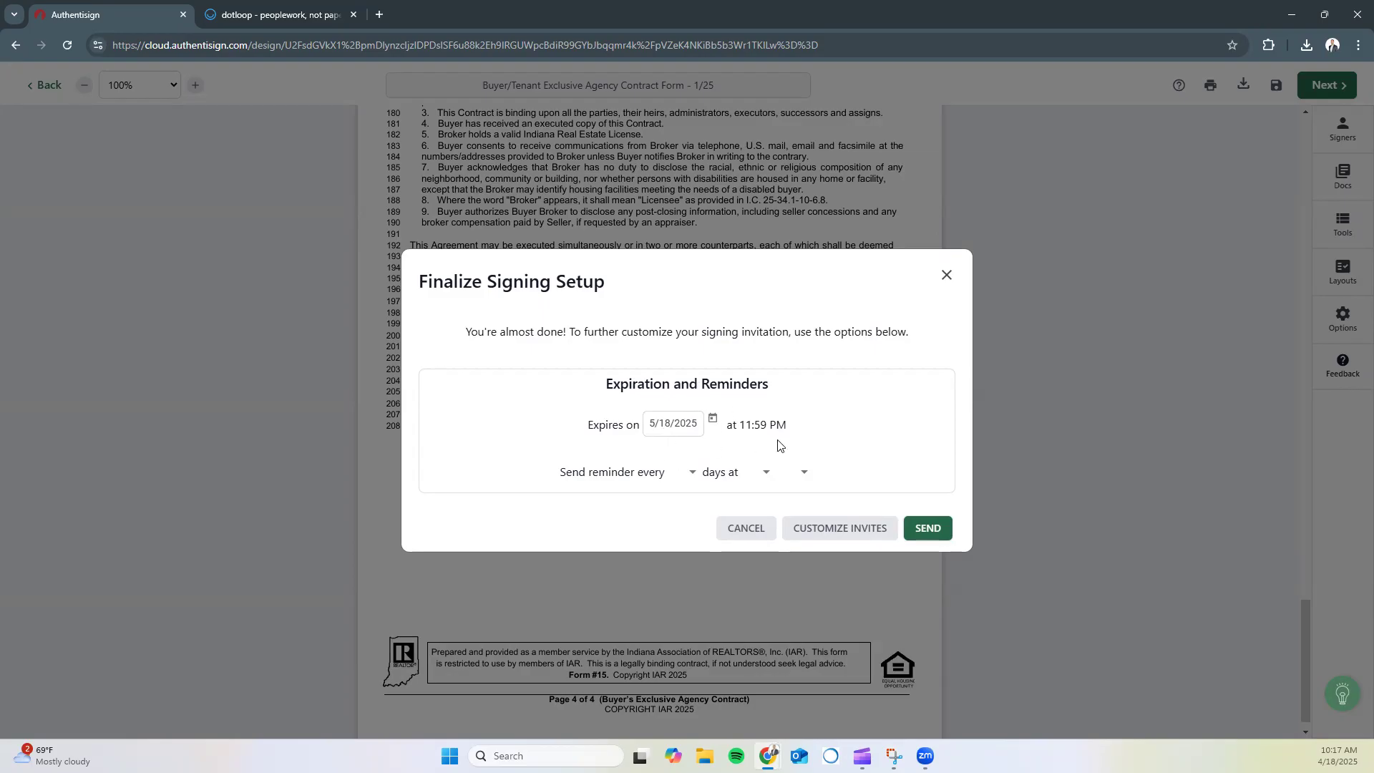
pyautogui.click(925, 526)
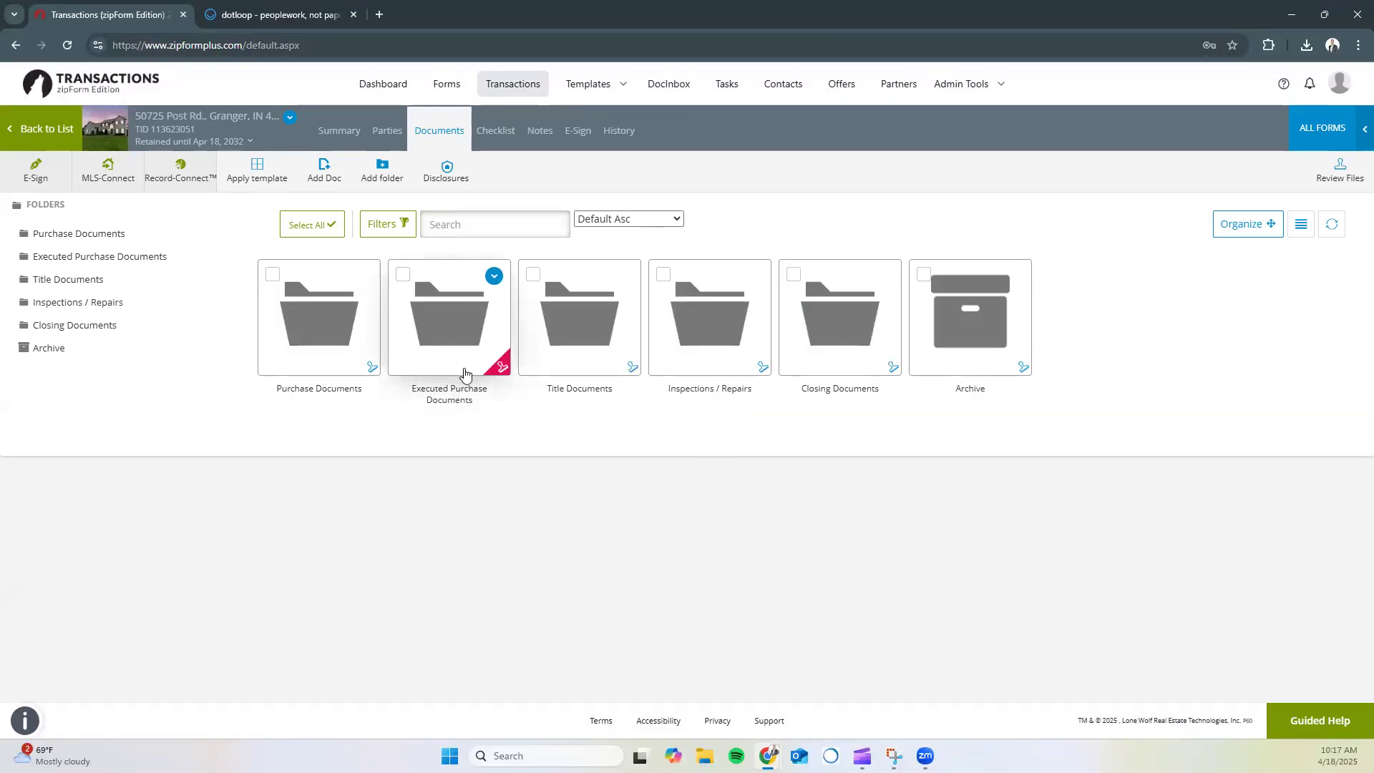
# Look inside the Executed Purchase Documents folder, then show the transaction's E-Sign packets
pyautogui.click(444, 352)
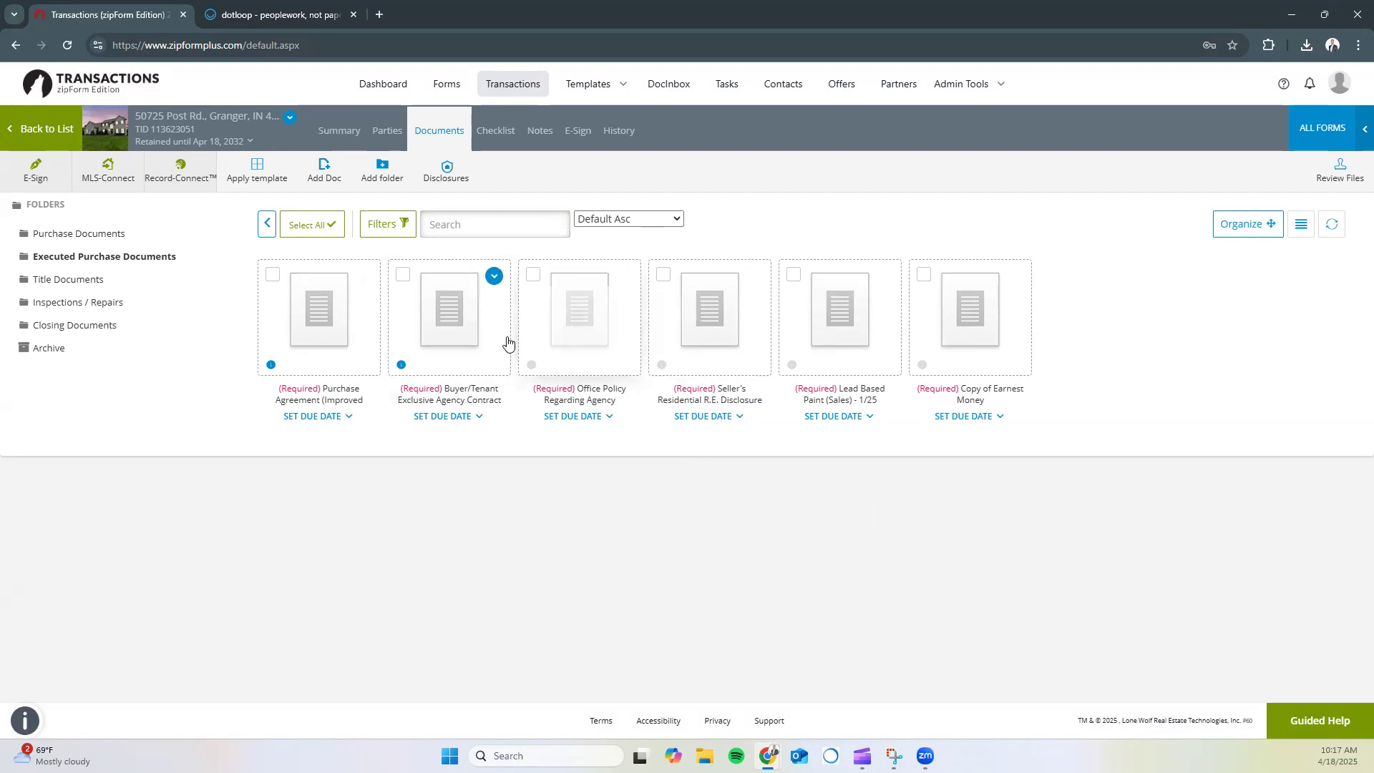
pyautogui.click(265, 233)
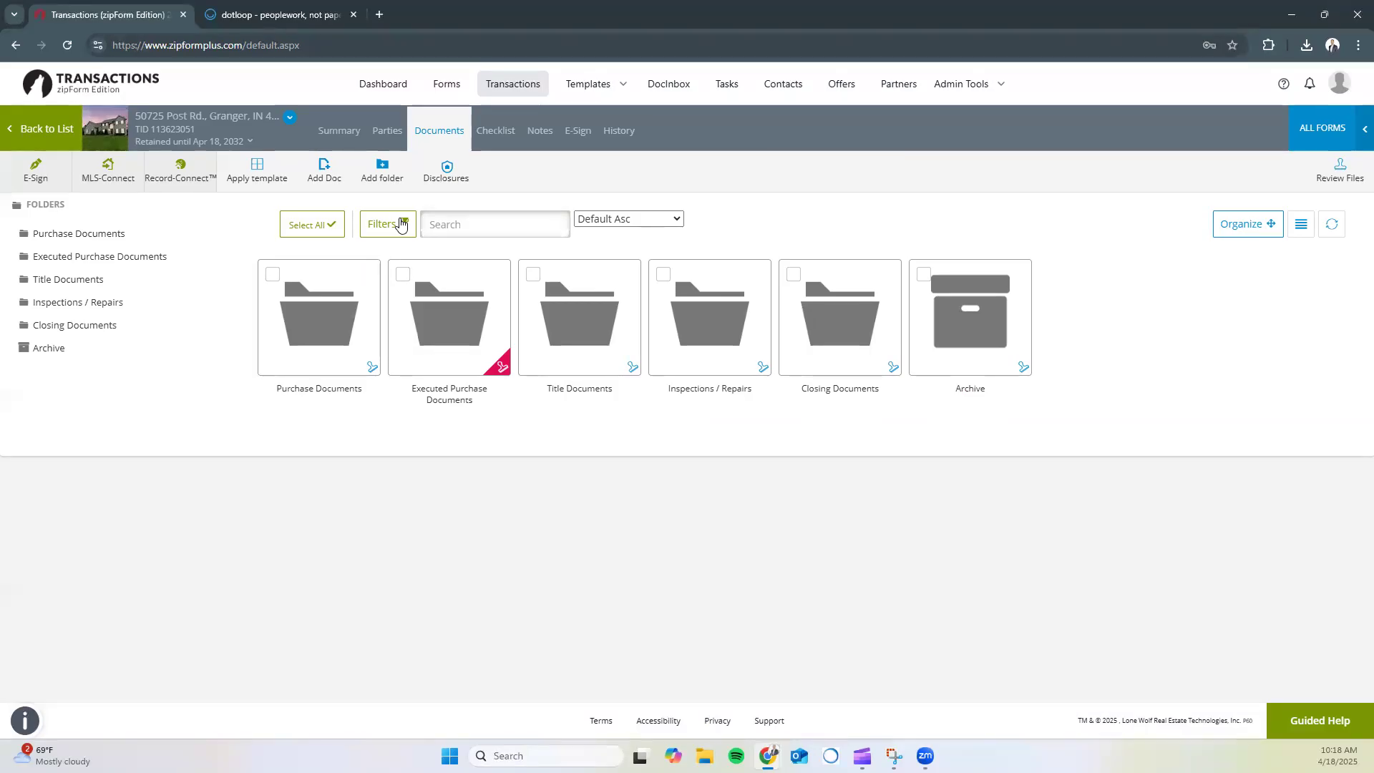
pyautogui.click(573, 136)
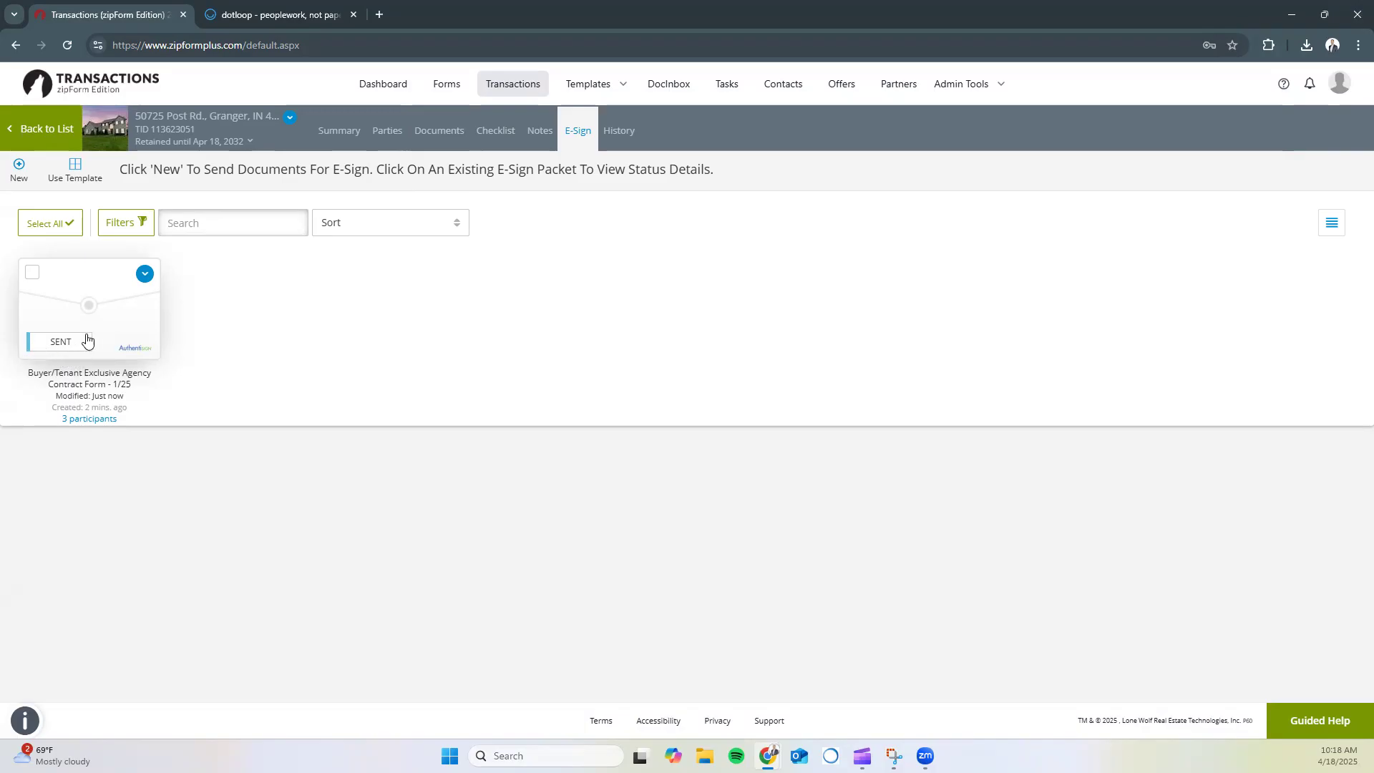
# Check the sent Buyer/Tenant contract packet's 3 participants and actions, then go to Summary
pyautogui.moveTo(70, 422)
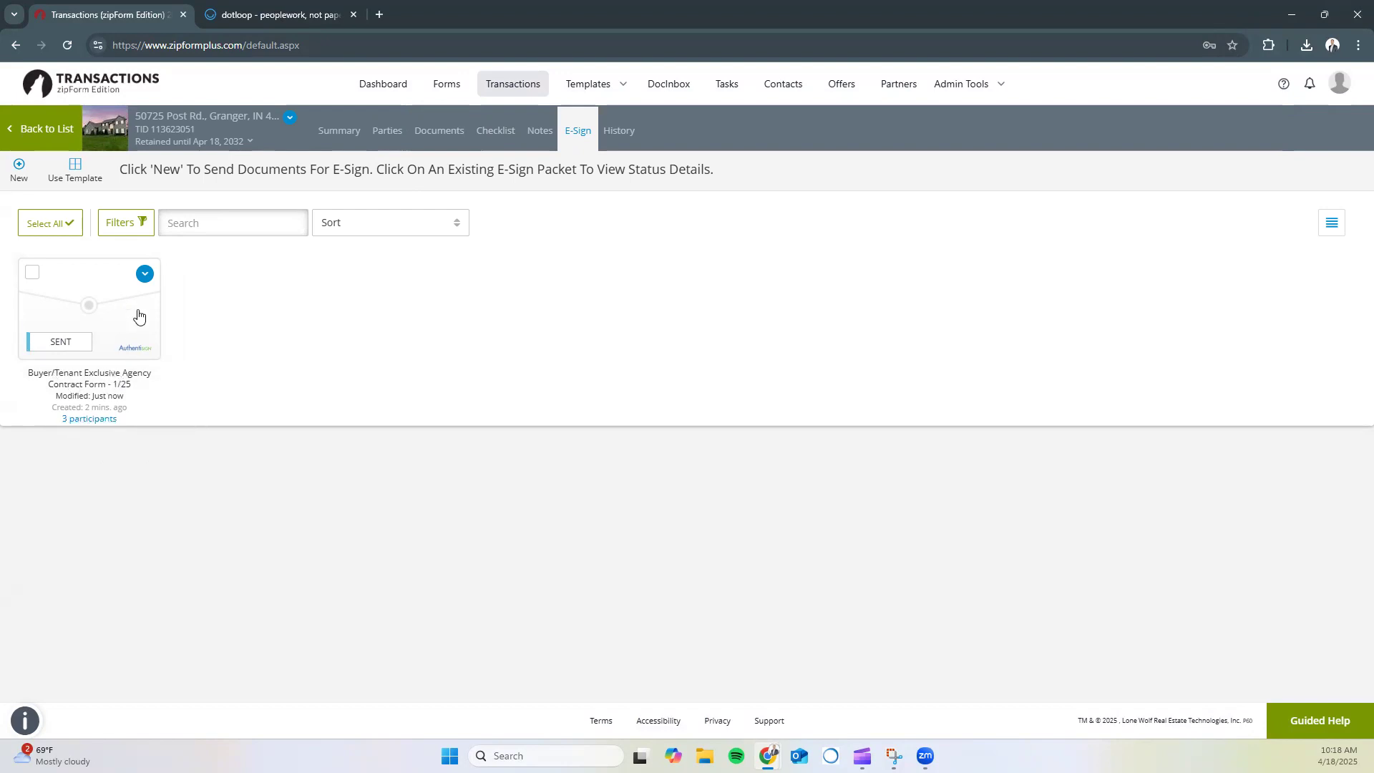
pyautogui.click(145, 282)
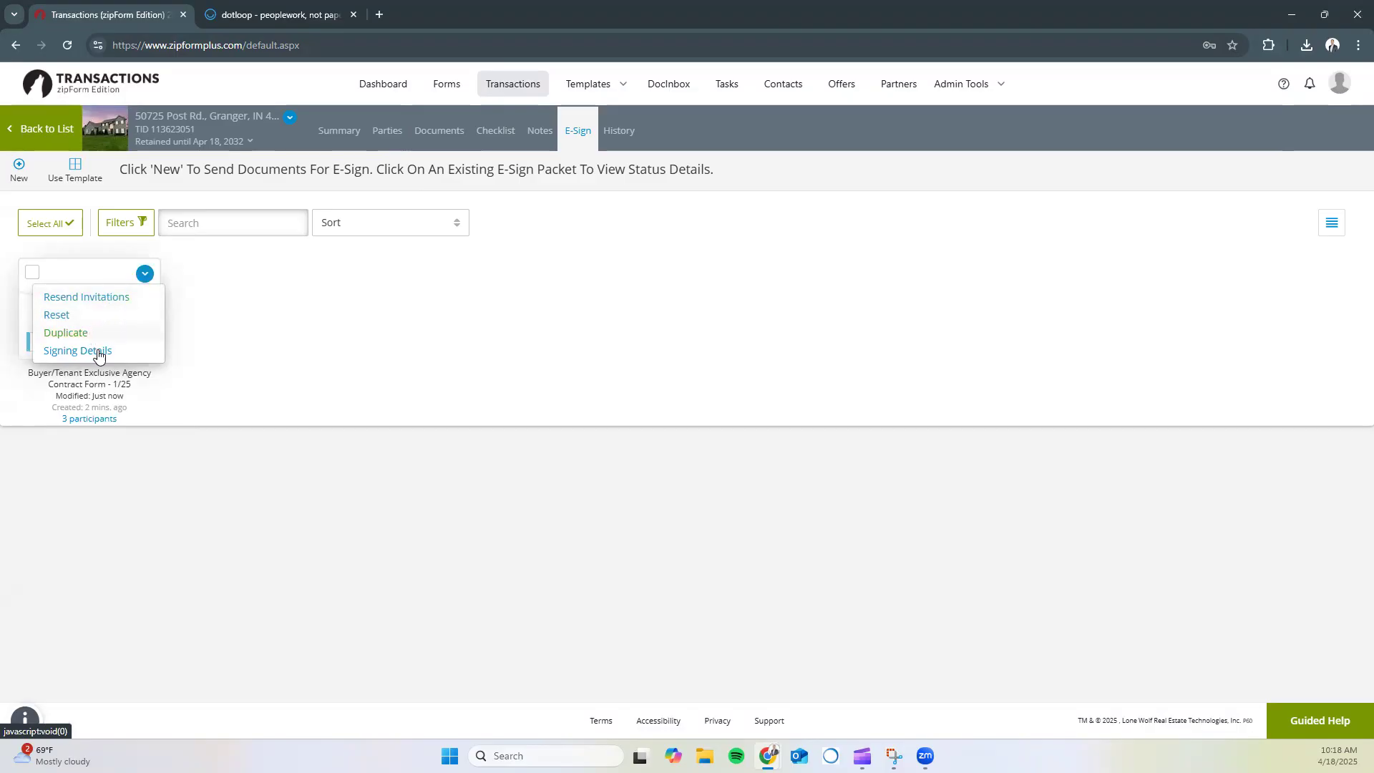
pyautogui.click(344, 331)
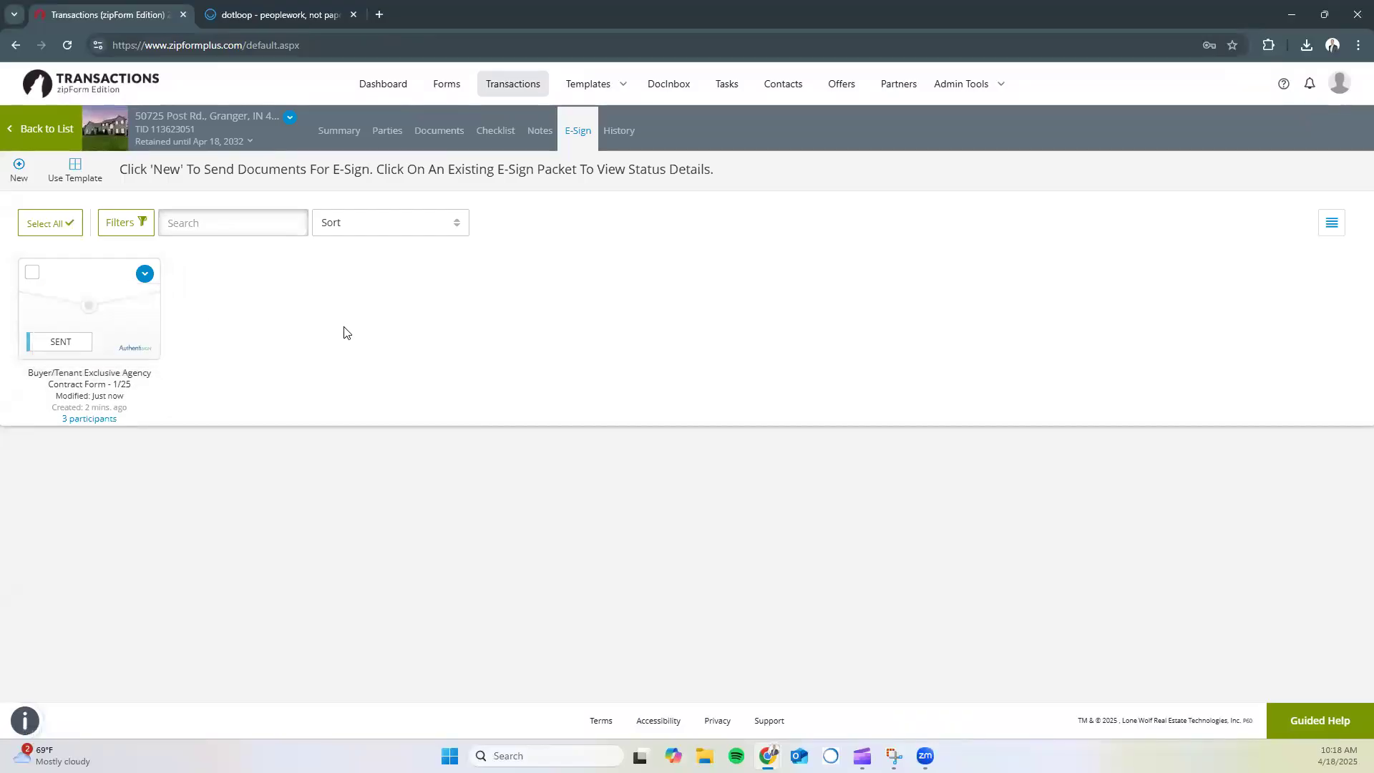
pyautogui.click(333, 131)
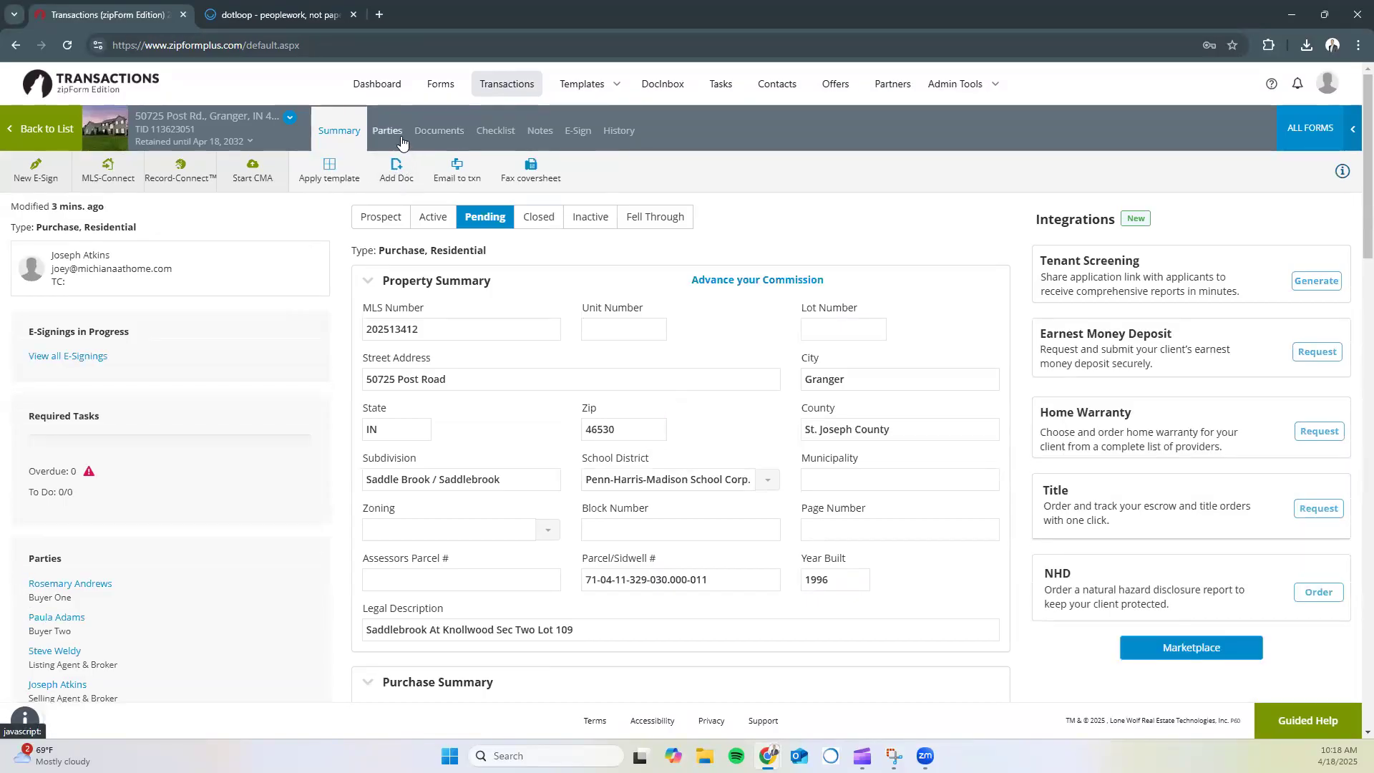
# Browse the Parties, Documents and Summary tabs, ending on the Documents folders
pyautogui.click(398, 135)
pyautogui.click(423, 135)
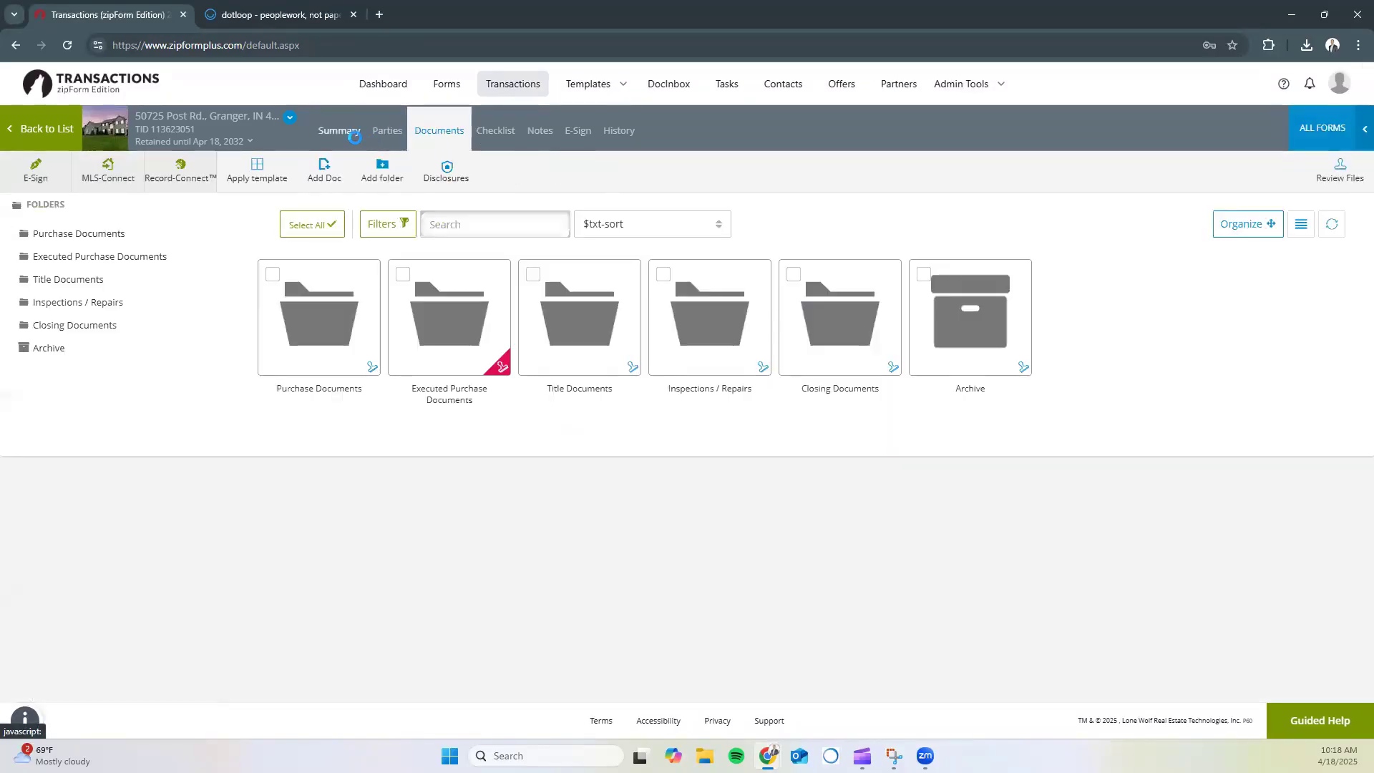
pyautogui.click(350, 135)
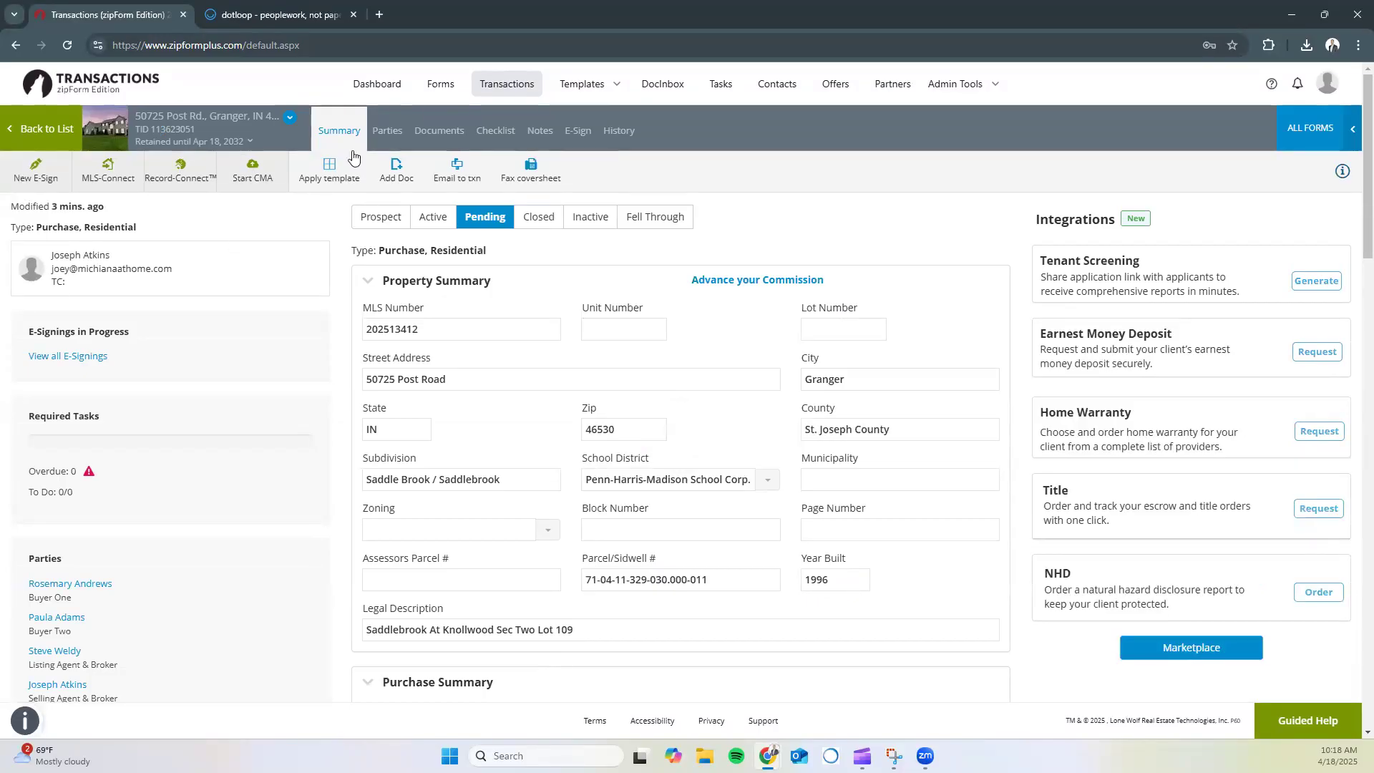
pyautogui.click(441, 136)
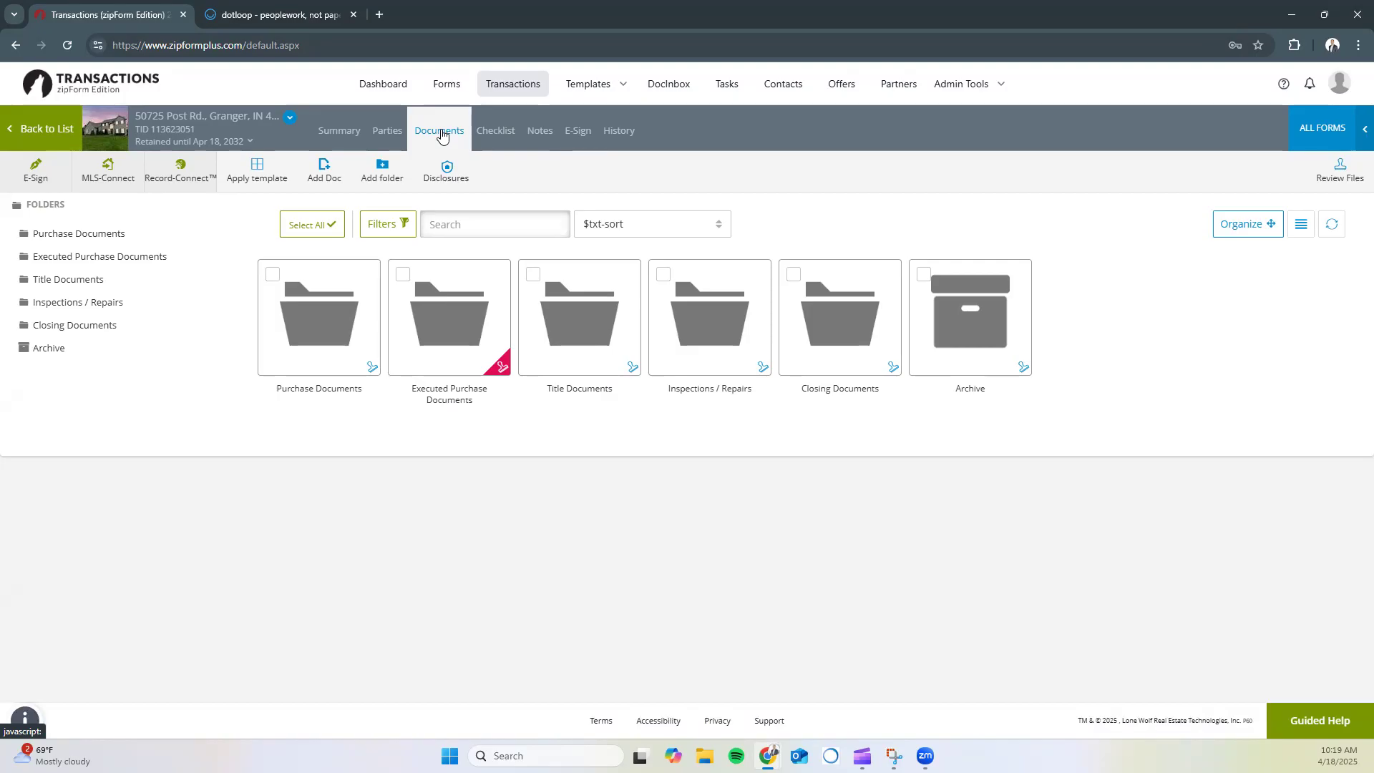
pyautogui.moveTo(307, 315)
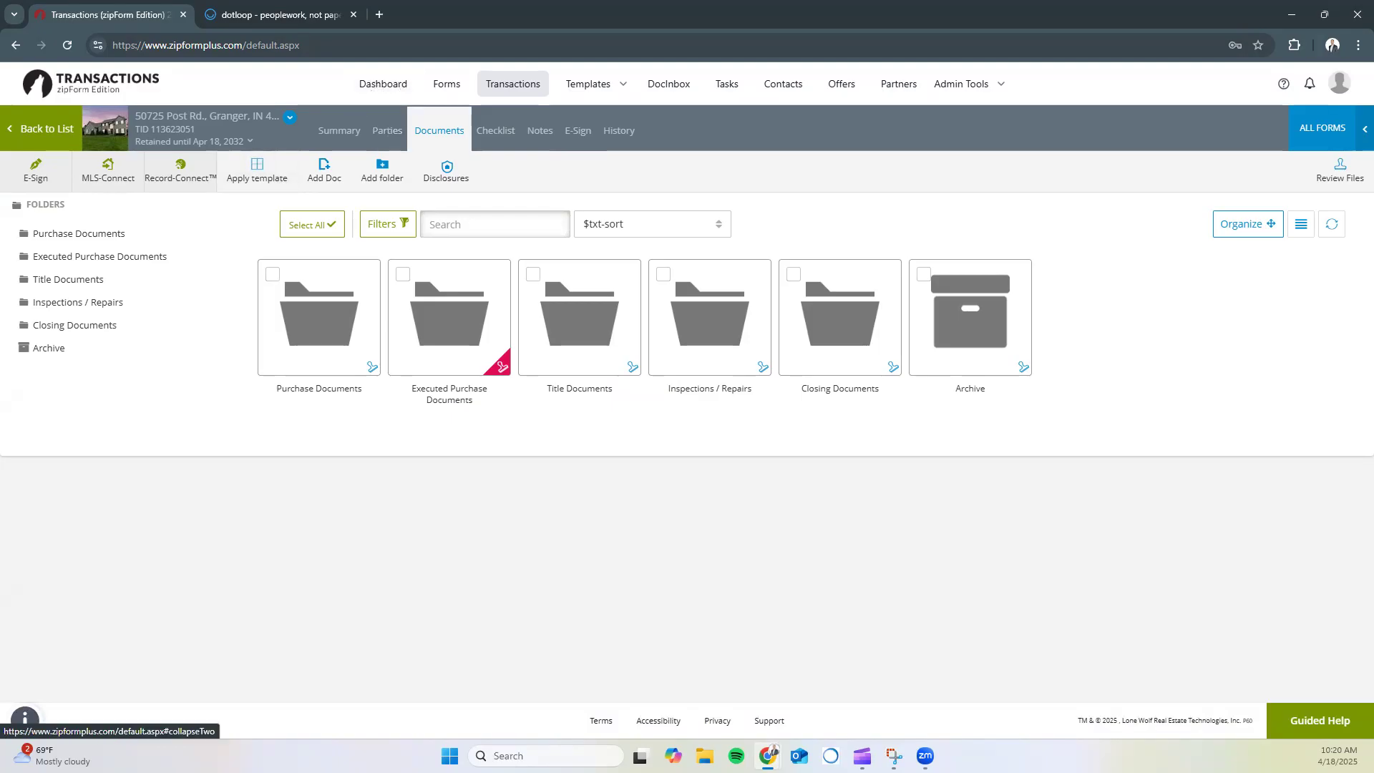
pyautogui.click(24, 140)
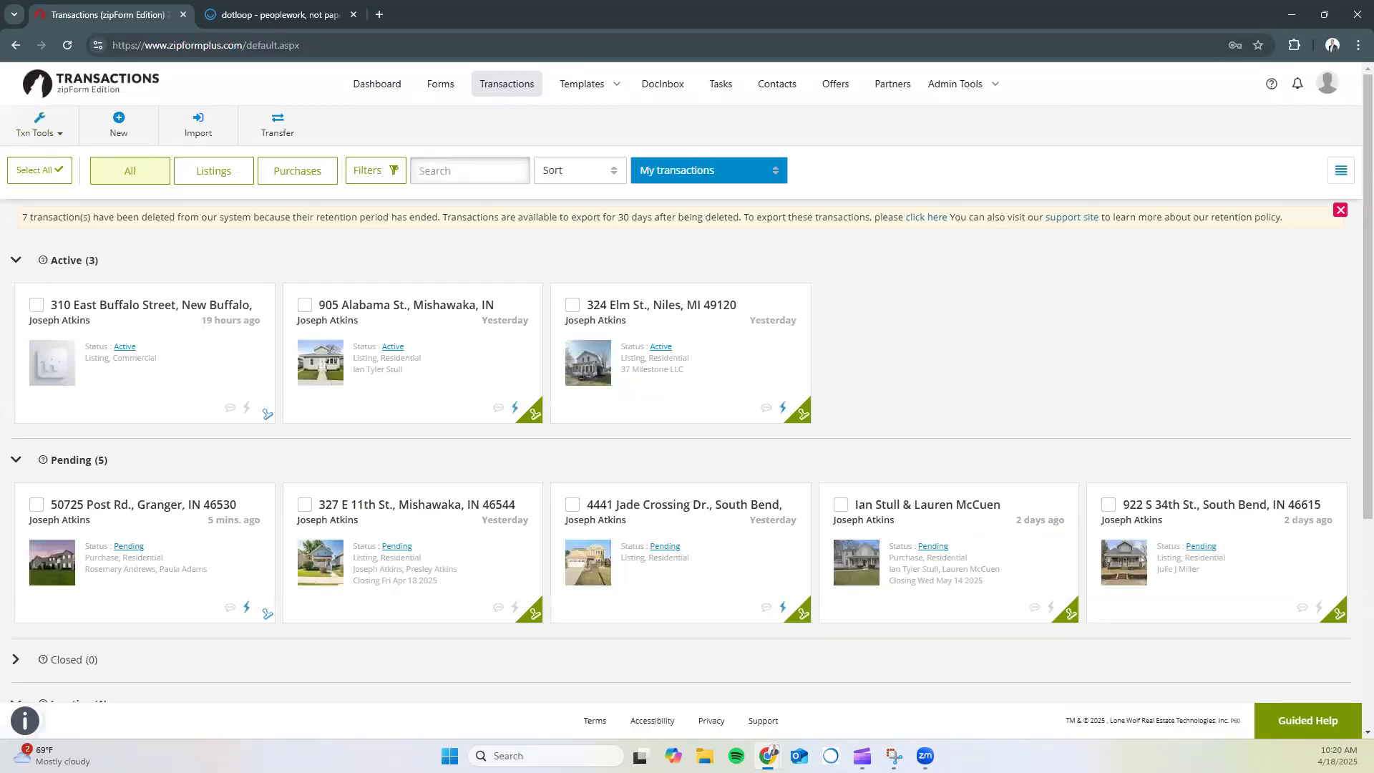
# Create a New Listing transaction from the Transactions toolbar
pyautogui.click(119, 124)
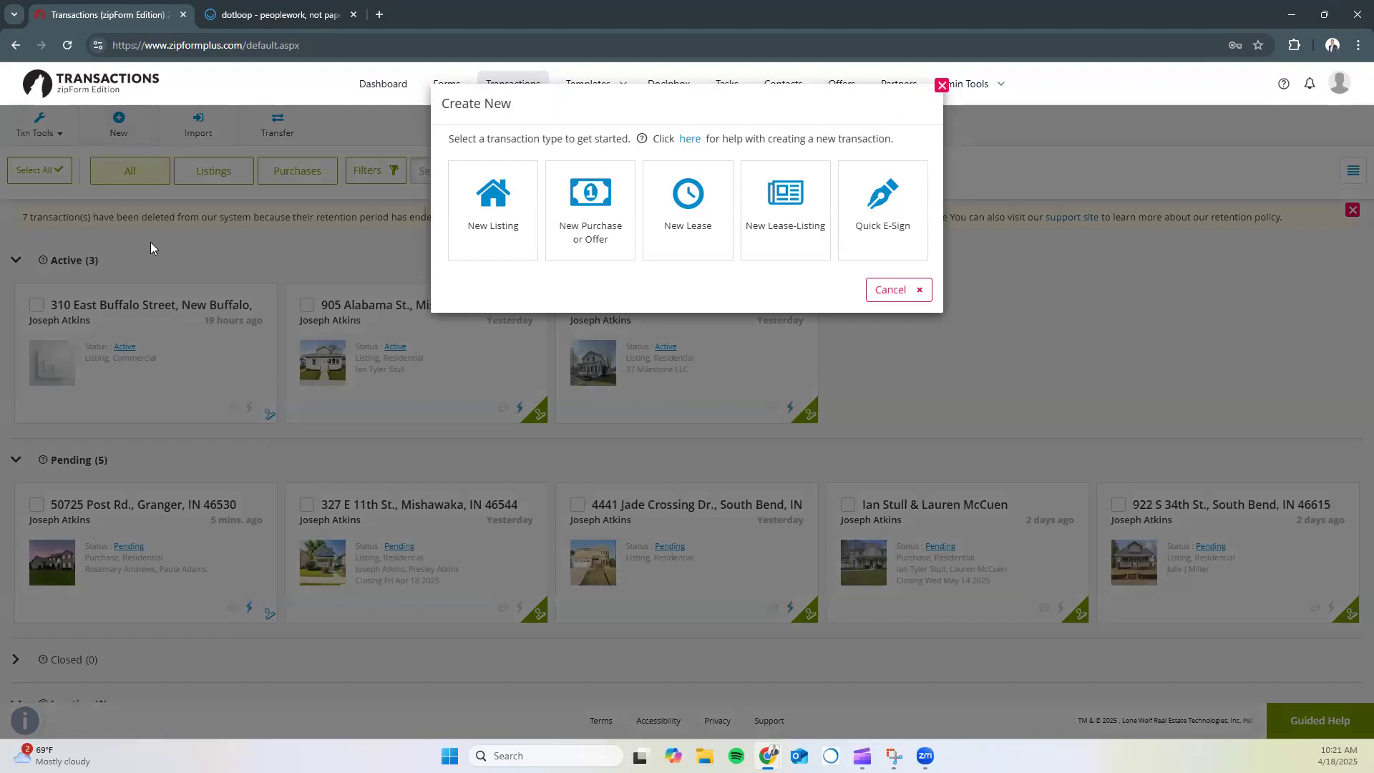
pyautogui.click(477, 216)
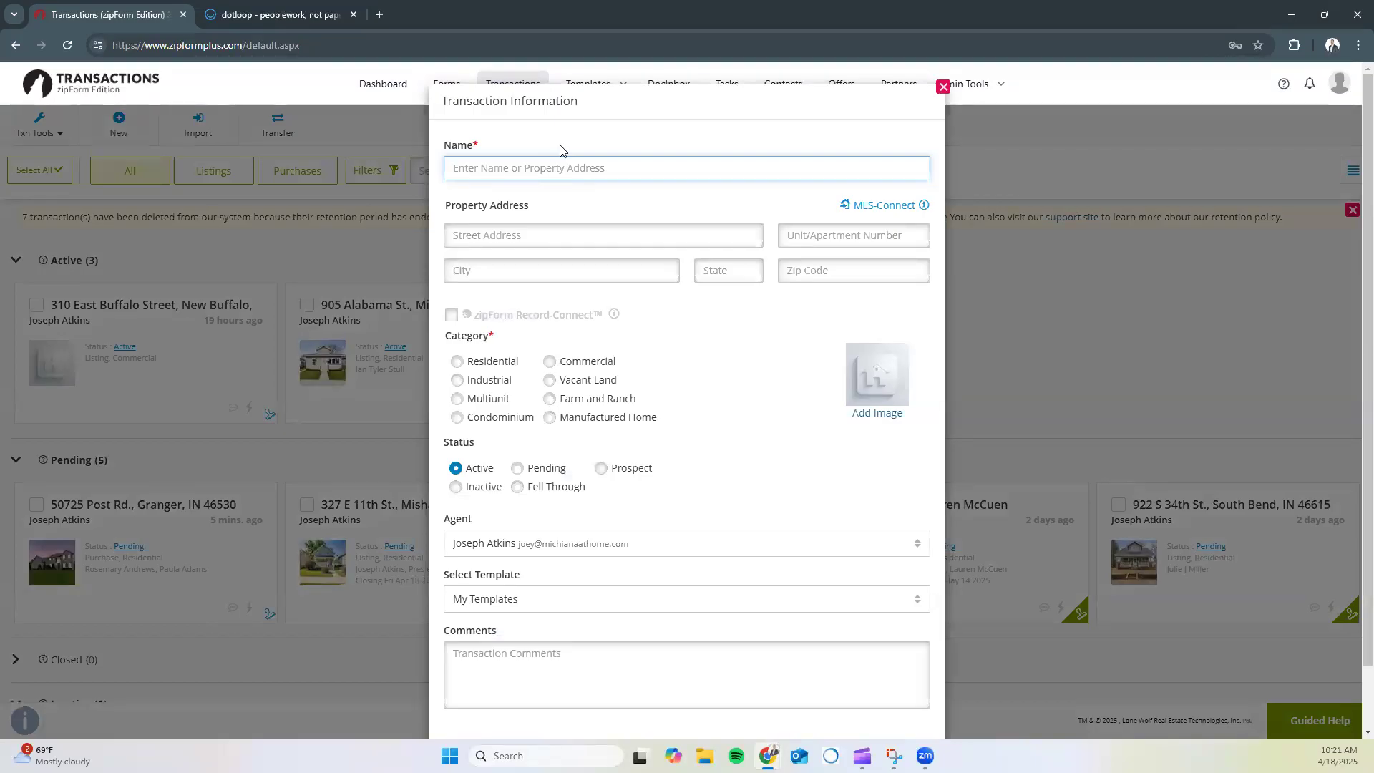
pyautogui.press('Tab')
pyautogui.press('Tab')
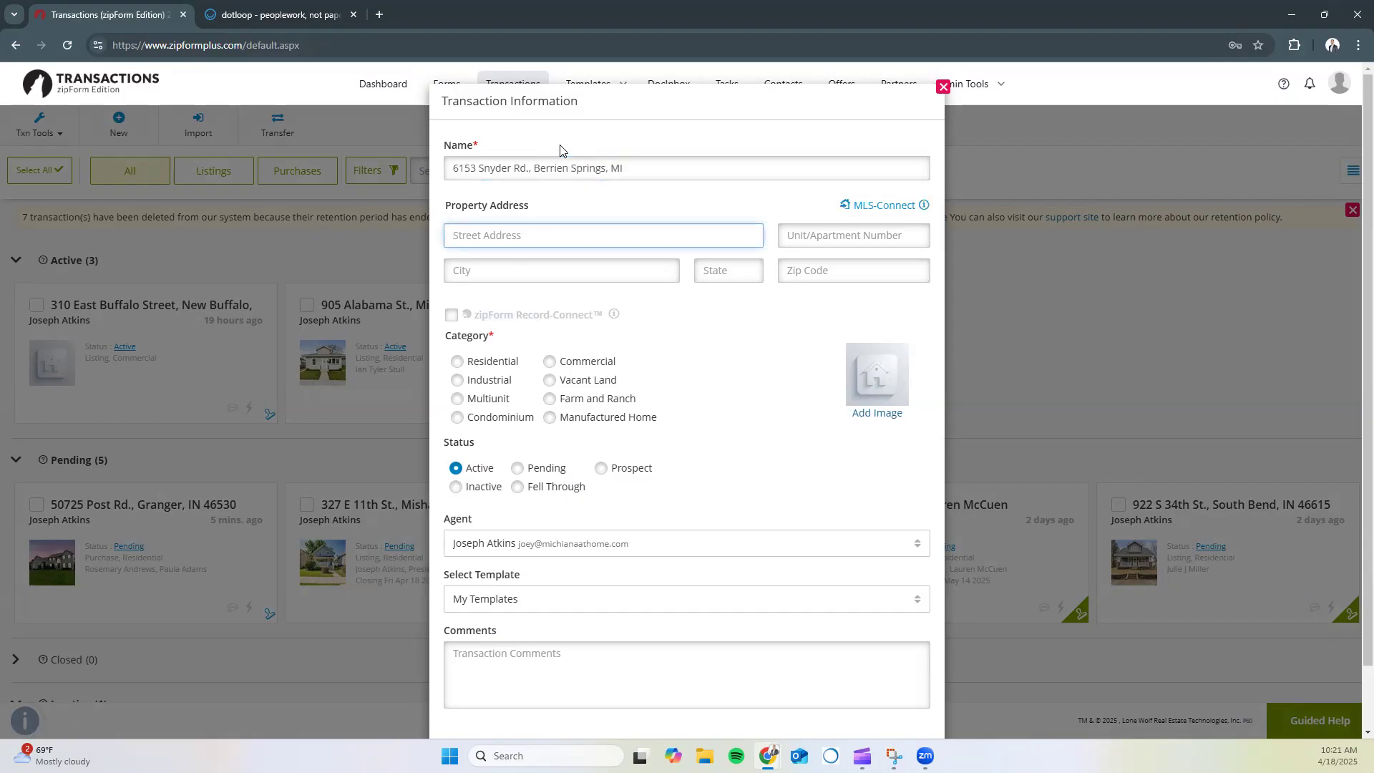
pyautogui.press('Tab')
pyautogui.press('Tab')
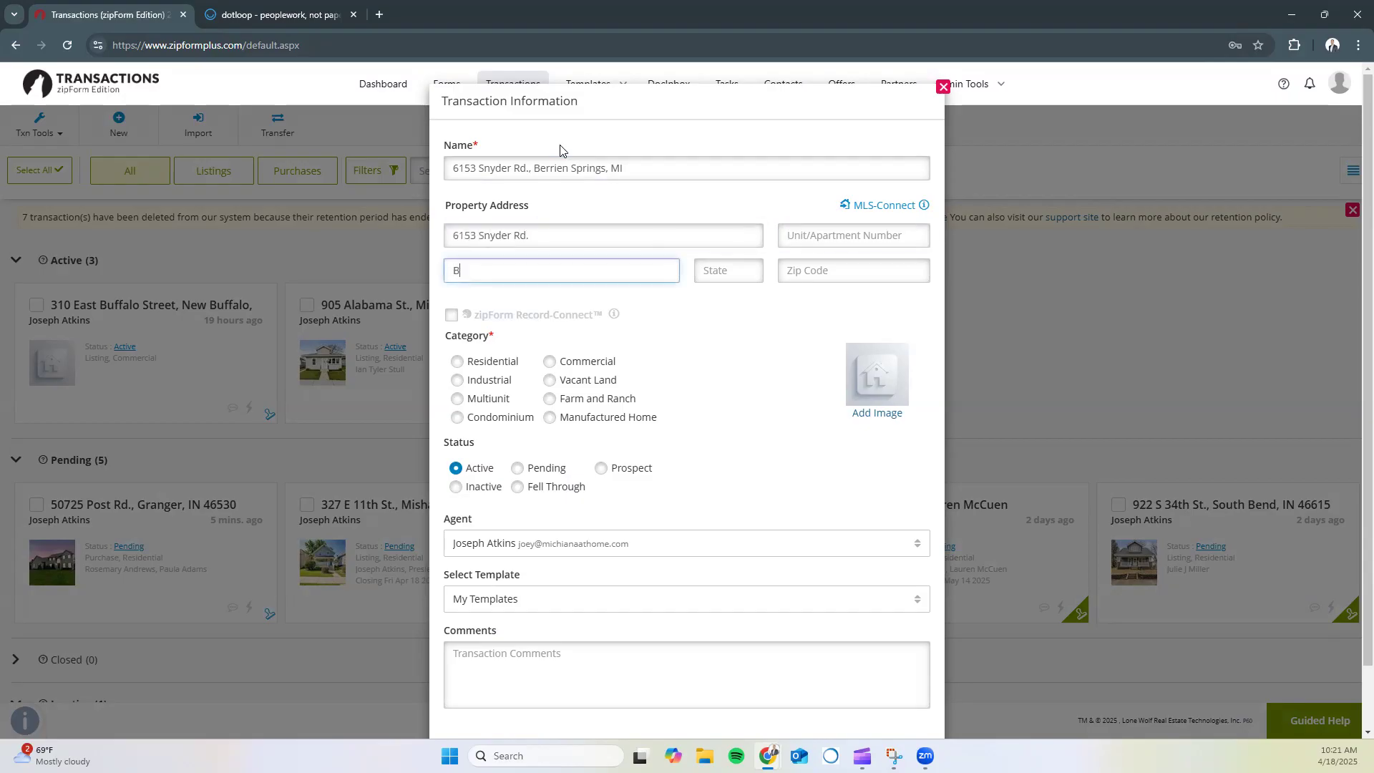
pyautogui.press('Tab')
pyautogui.press('Tab')
# Set category Residential, status Pending, template Global - Listing - Michigan, and save
pyautogui.click(456, 361)
pyautogui.click(517, 467)
pyautogui.scroll(-1, 544, 465)
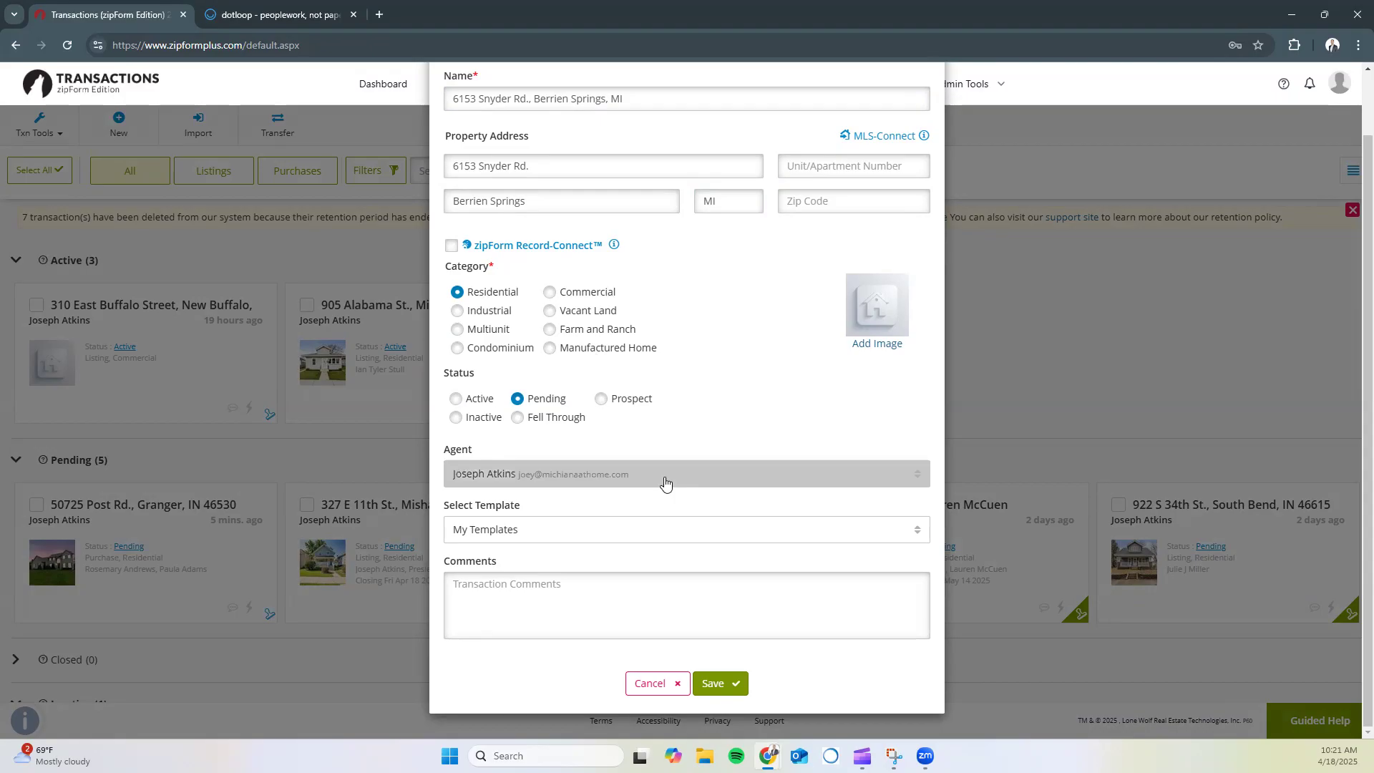
pyautogui.click(663, 527)
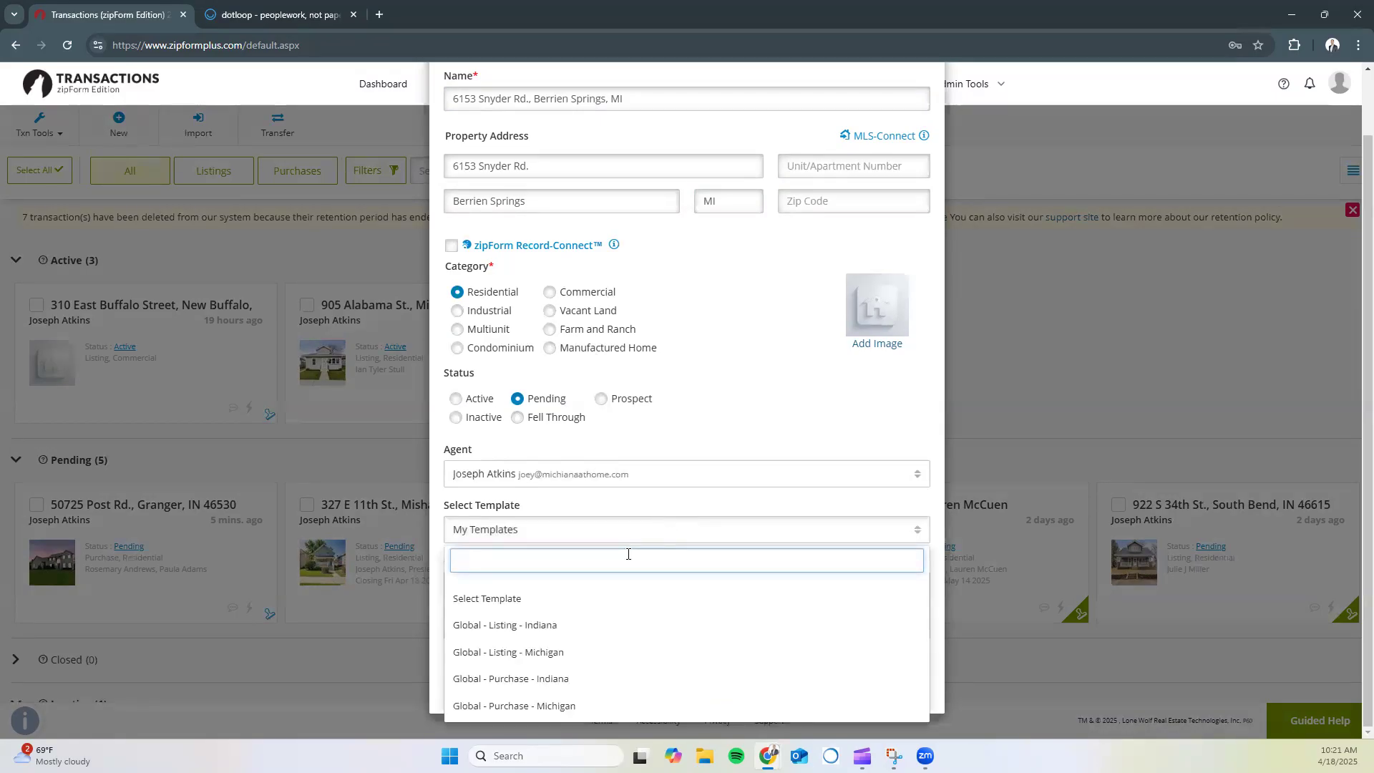
pyautogui.click(540, 655)
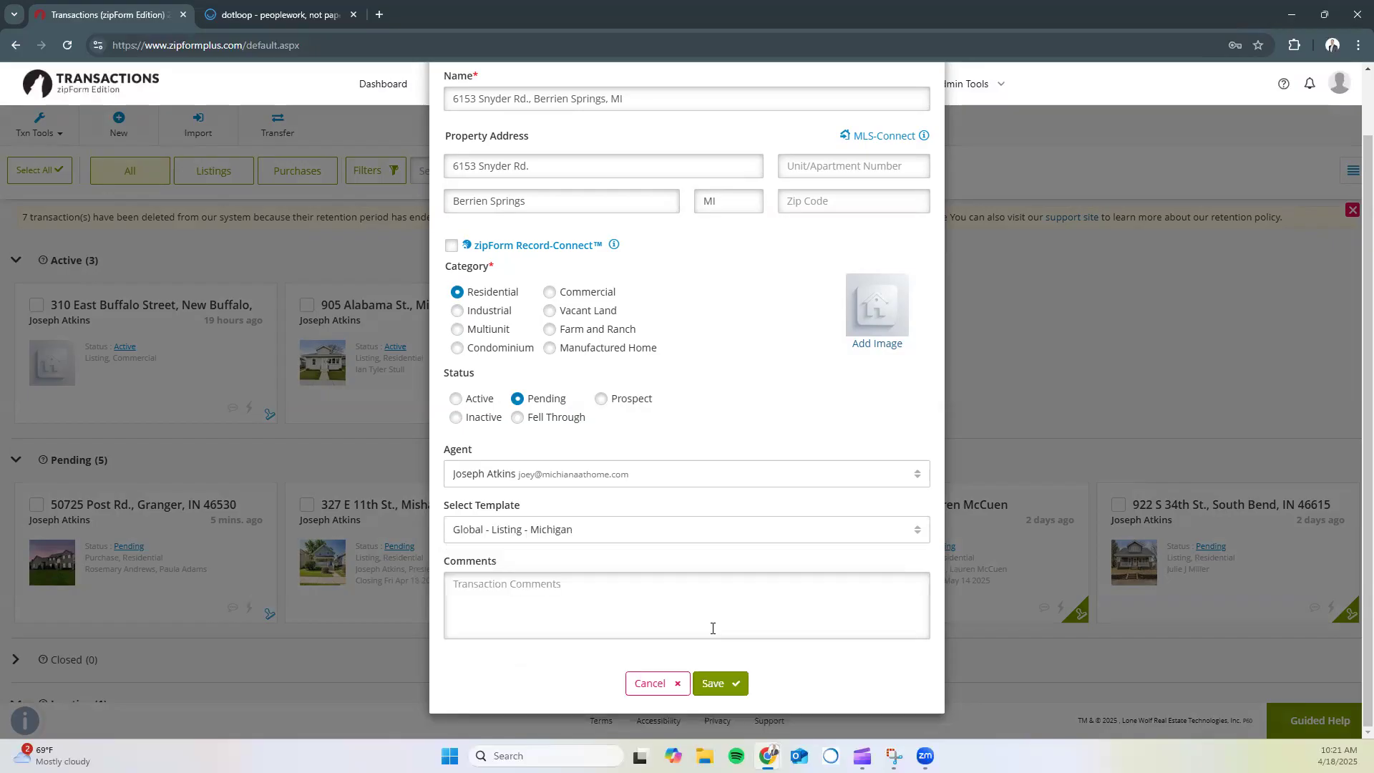
pyautogui.click(734, 689)
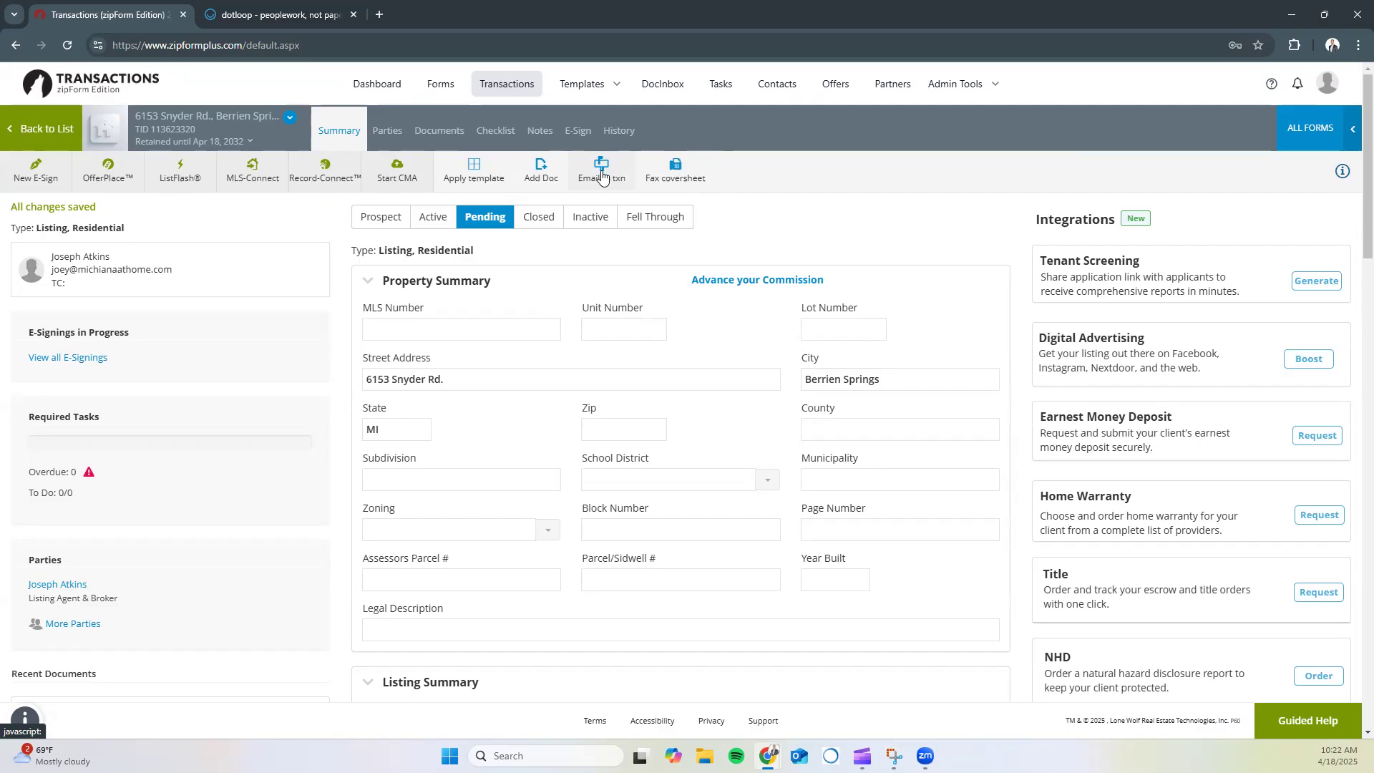
# Copy the Snyder Rd. listing's transaction e-mail address from the Email to txn details
pyautogui.click(601, 172)
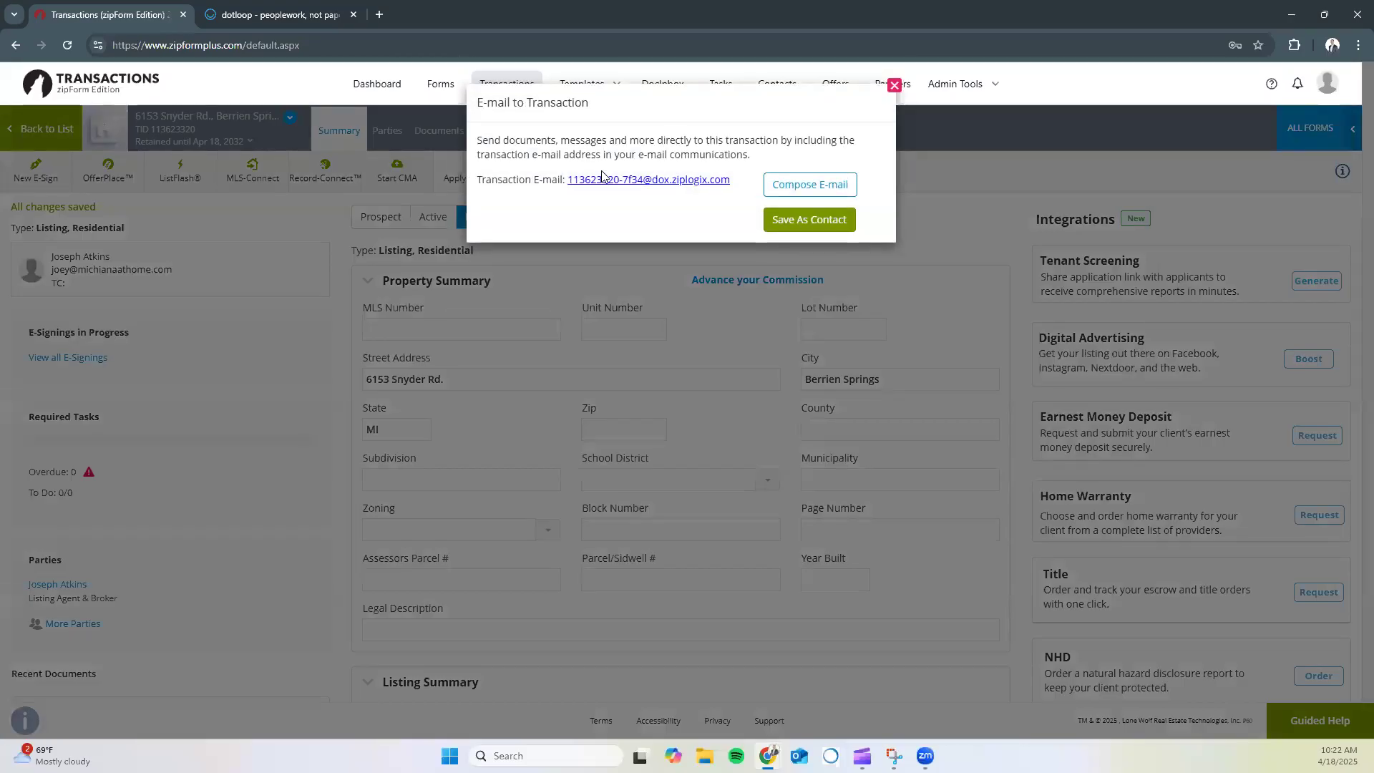
pyautogui.moveTo(730, 185); pyautogui.dragTo(568, 185)
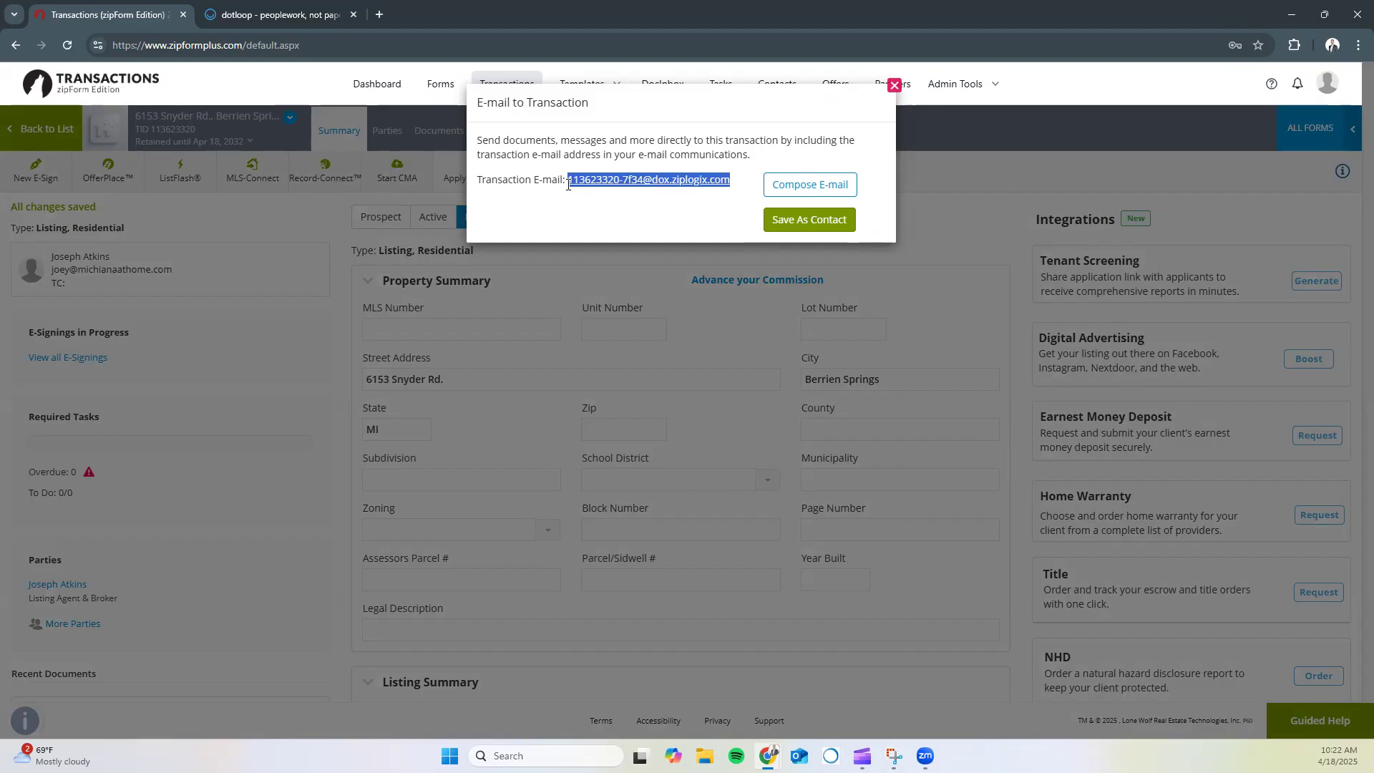
pyautogui.rightClick(576, 186)
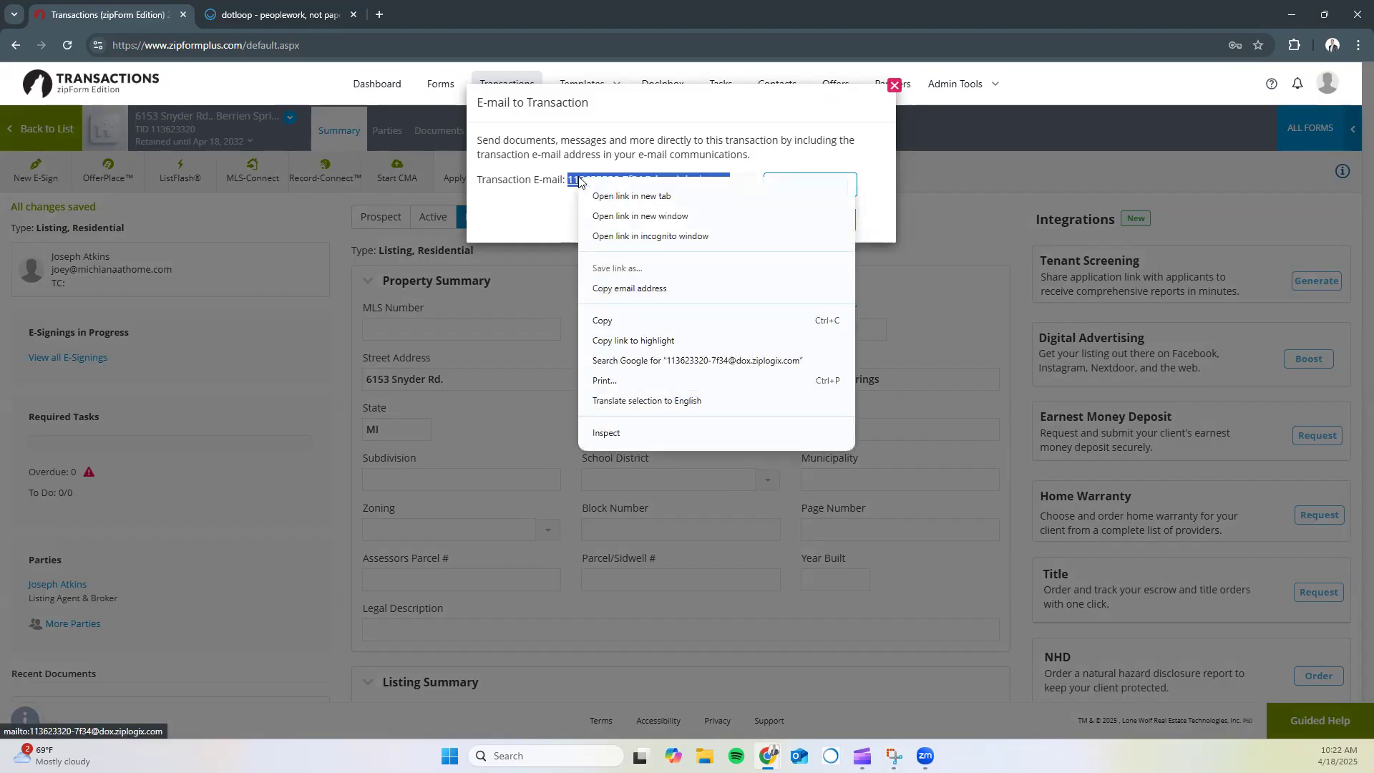
pyautogui.click(602, 288)
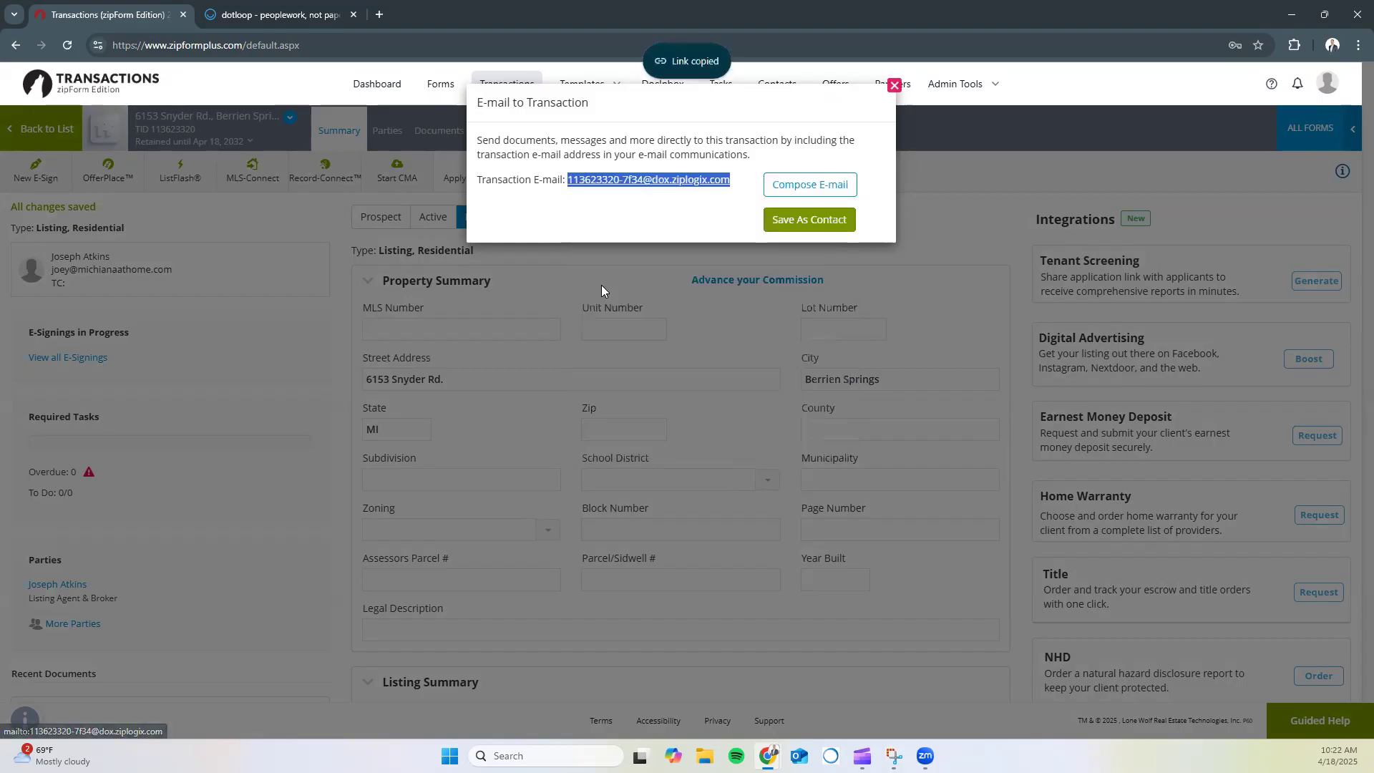
pyautogui.click(894, 87)
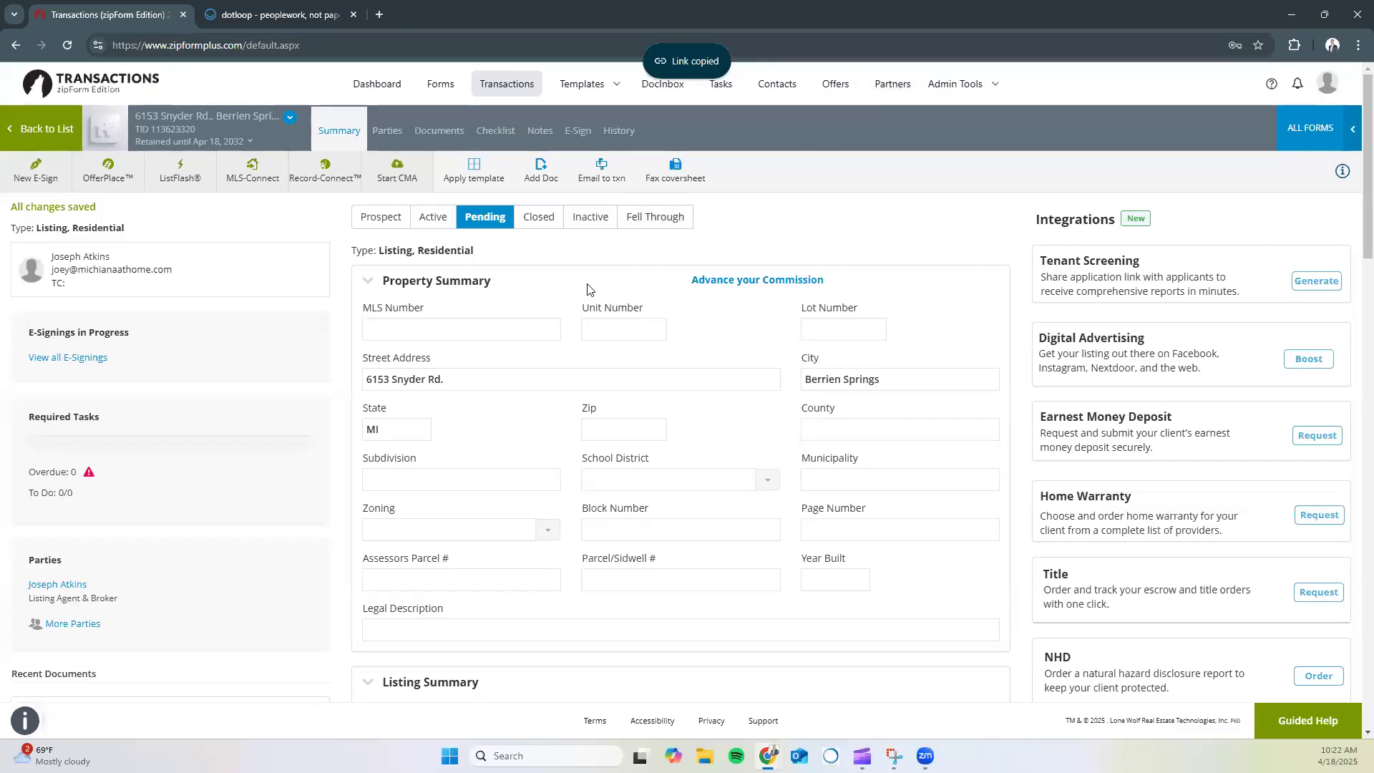
pyautogui.click(267, 14)
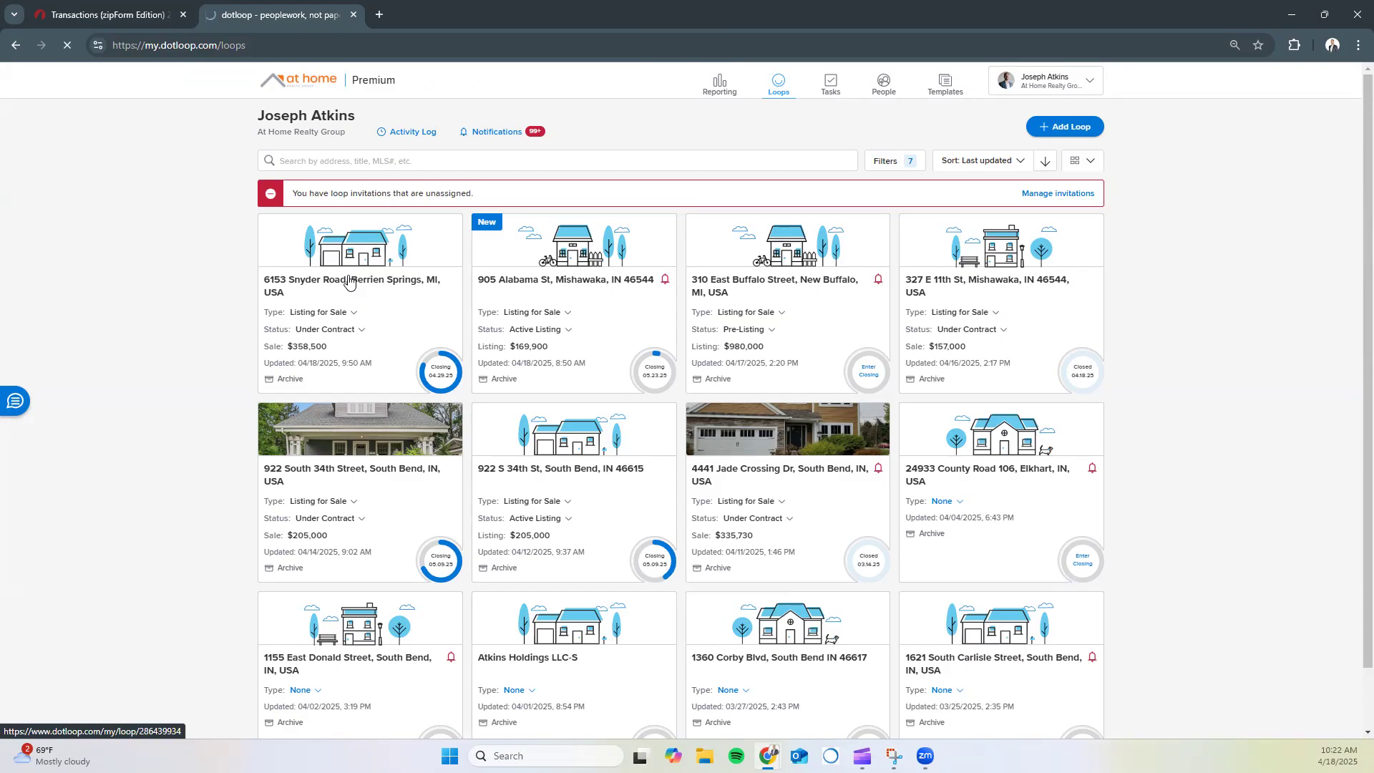
pyautogui.scroll(-1, 625, 287)
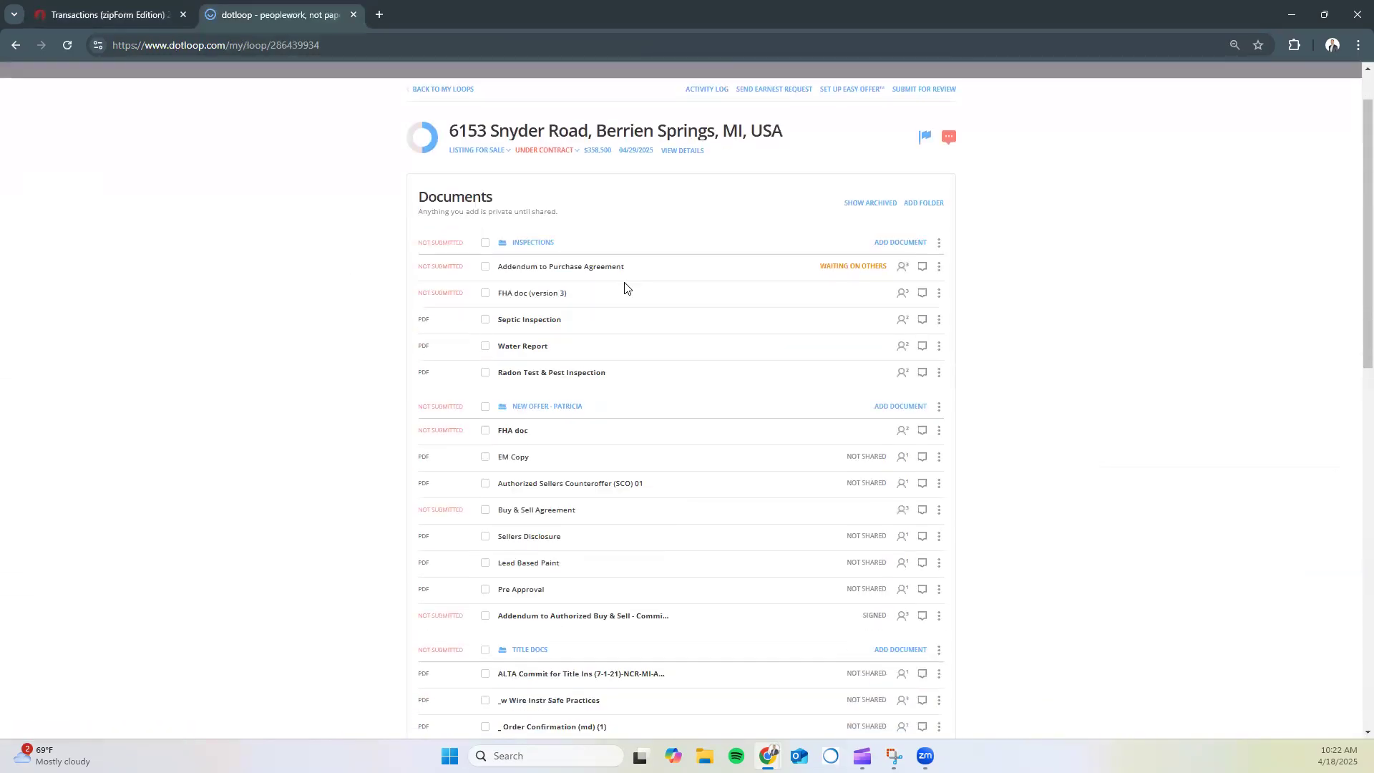
pyautogui.scroll(-4, 624, 287)
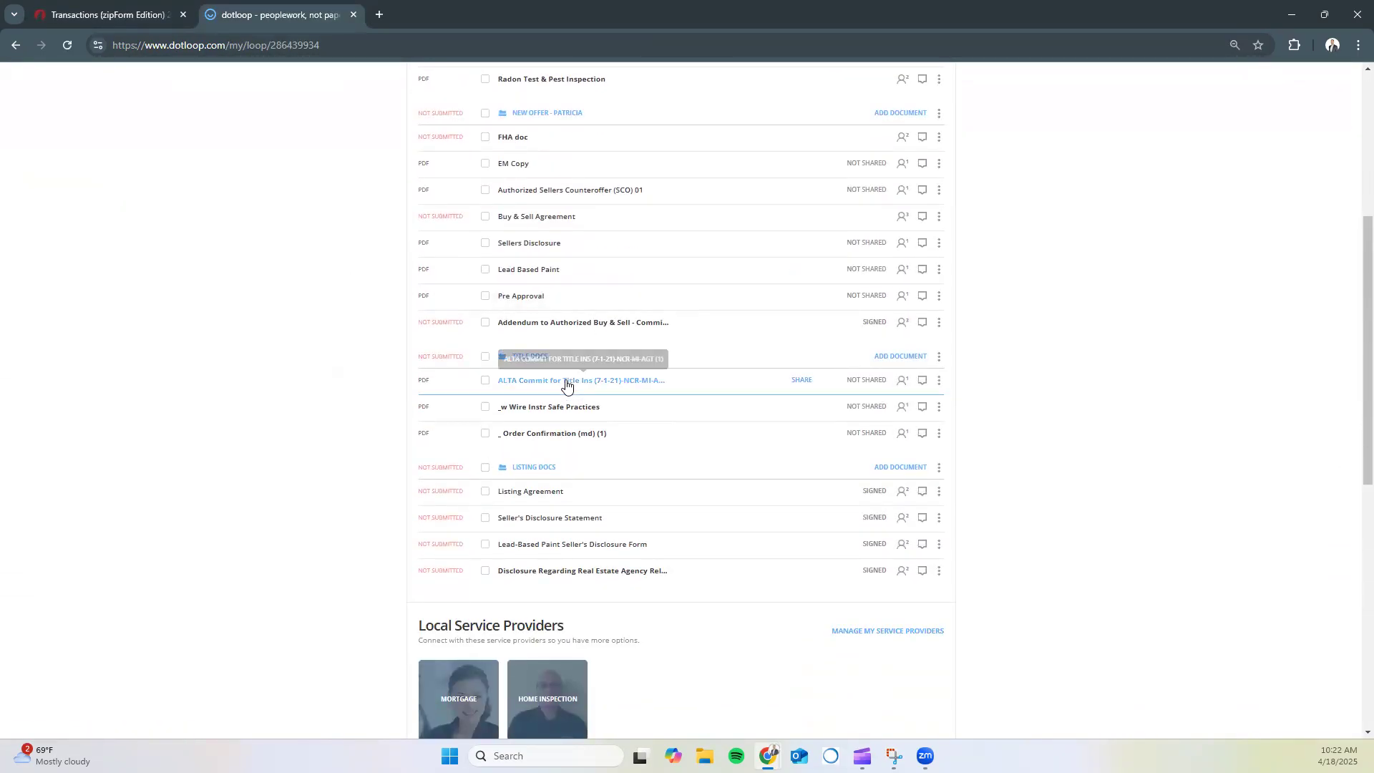
pyautogui.scroll(2, 562, 357)
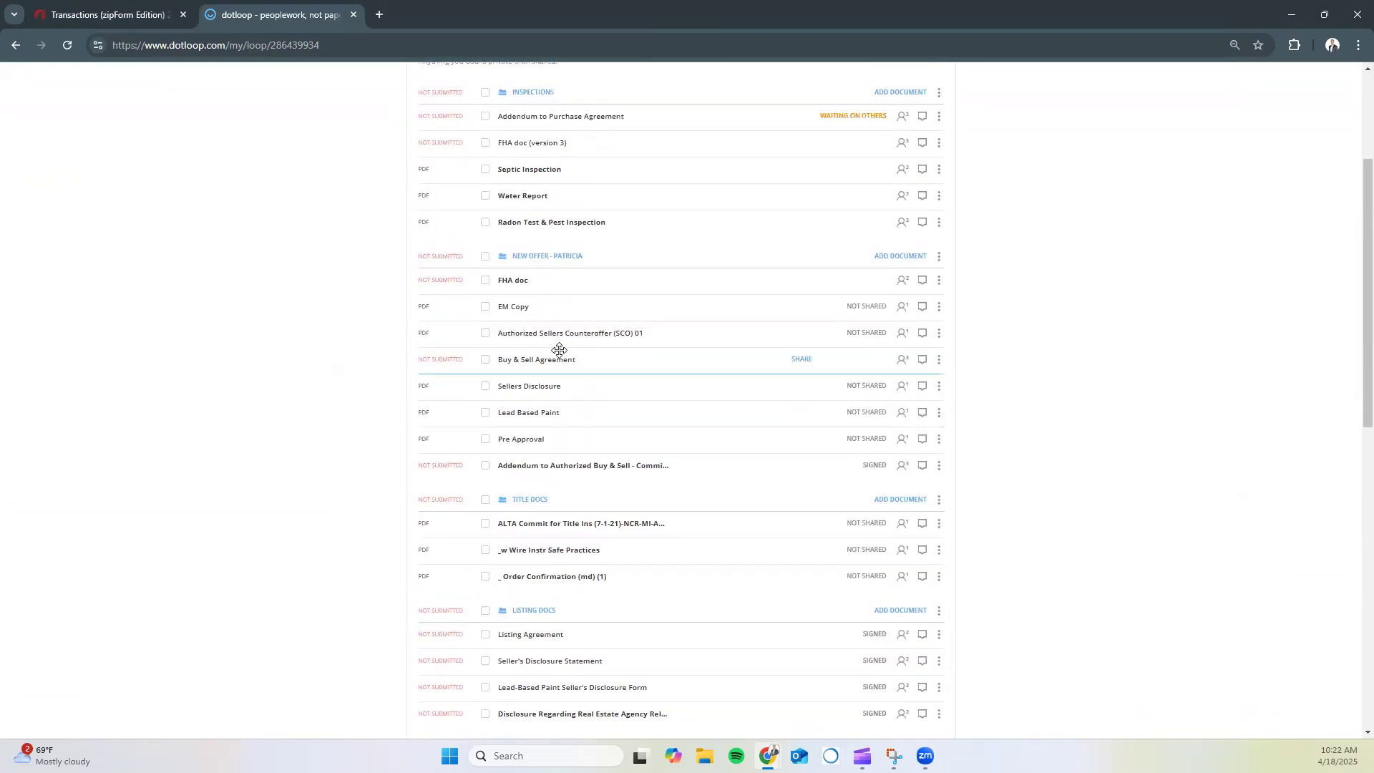
pyautogui.scroll(-6, 559, 350)
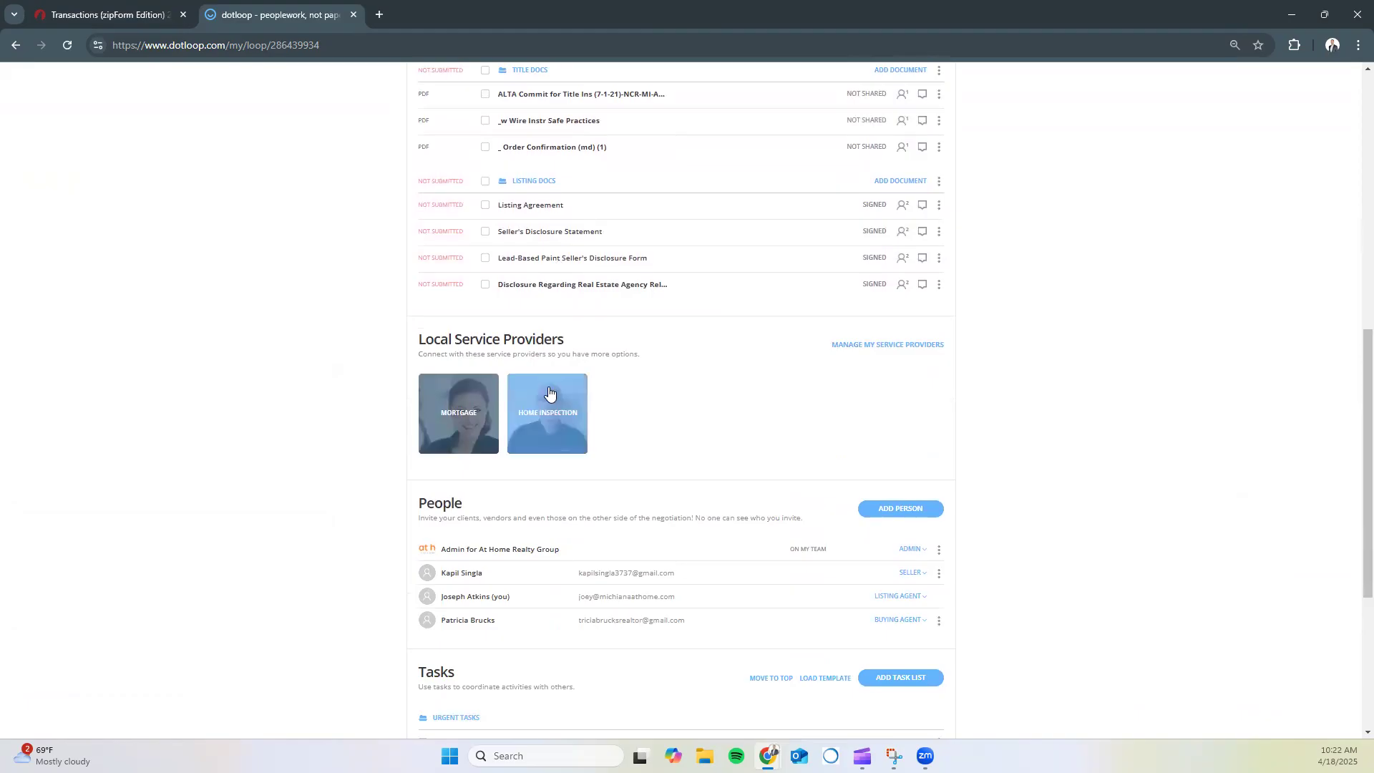
# Add a person named 'Zip Forms File 1' and paste the copied transaction e-mail
pyautogui.click(896, 507)
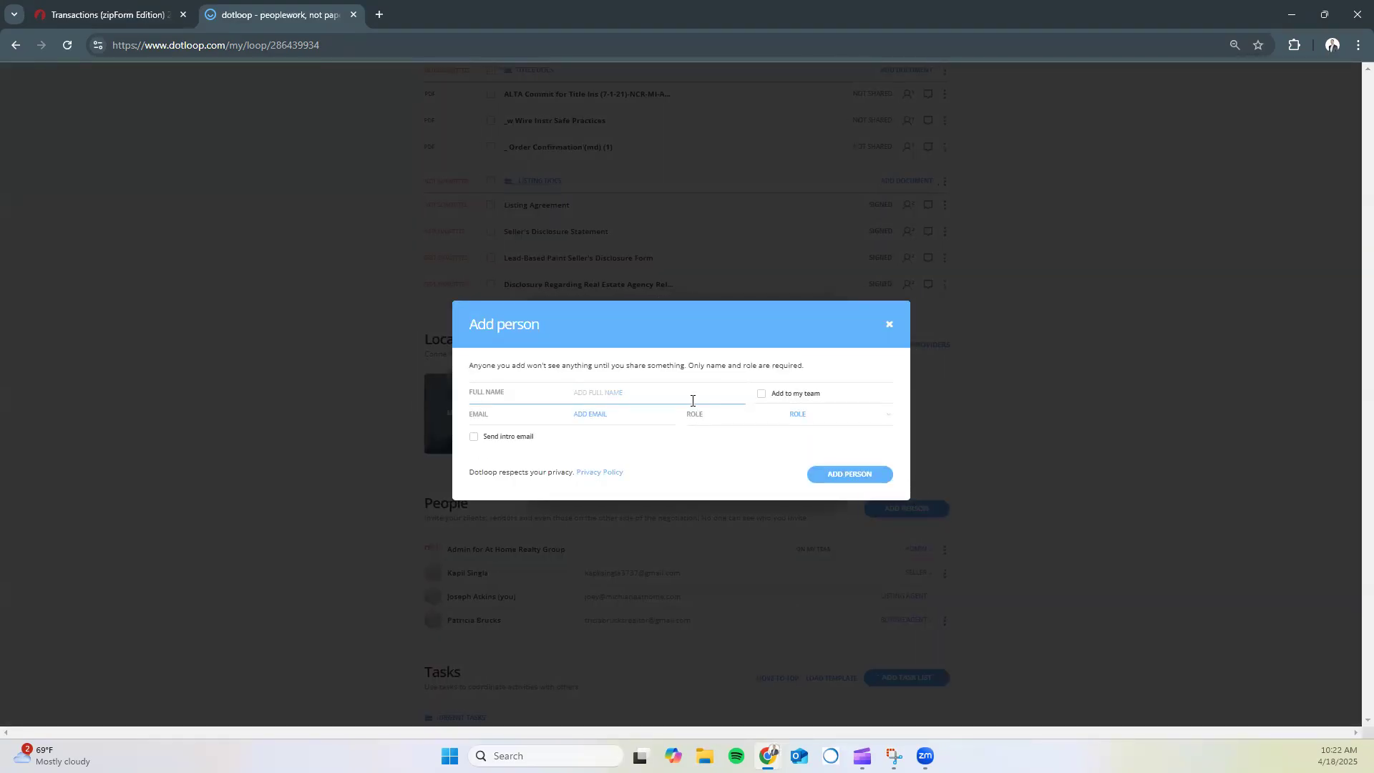
pyautogui.write('Zip Forms File 1')
pyautogui.press('Tab')
pyautogui.click(623, 418)
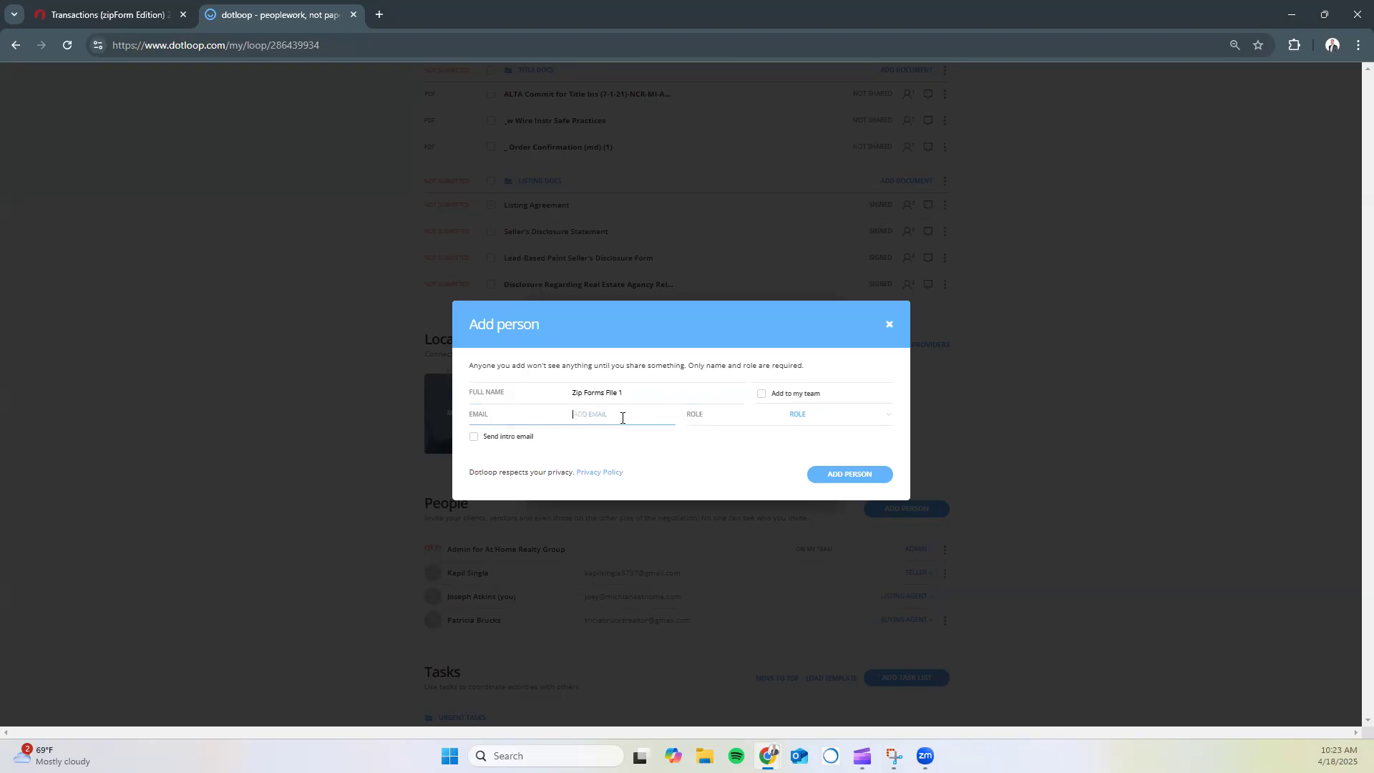
pyautogui.rightClick(611, 418)
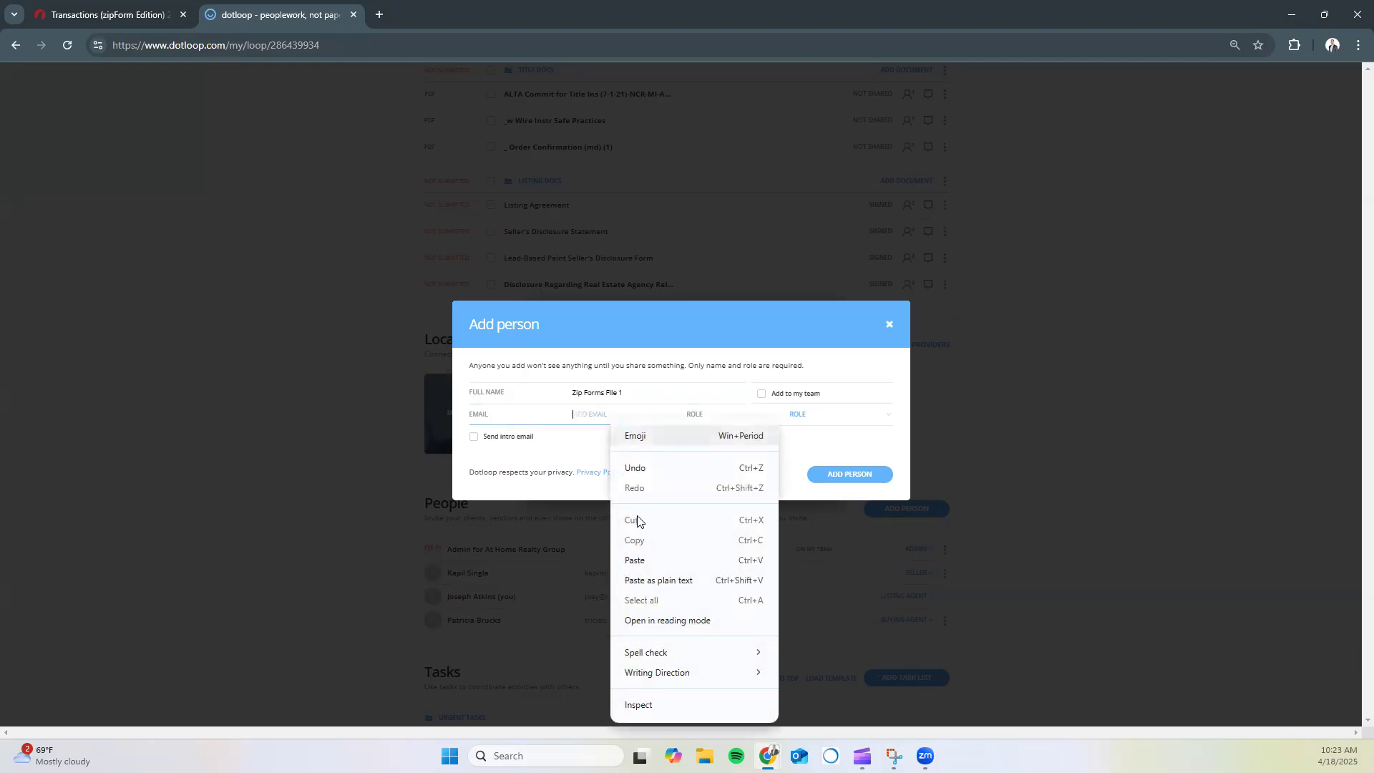
pyautogui.click(637, 560)
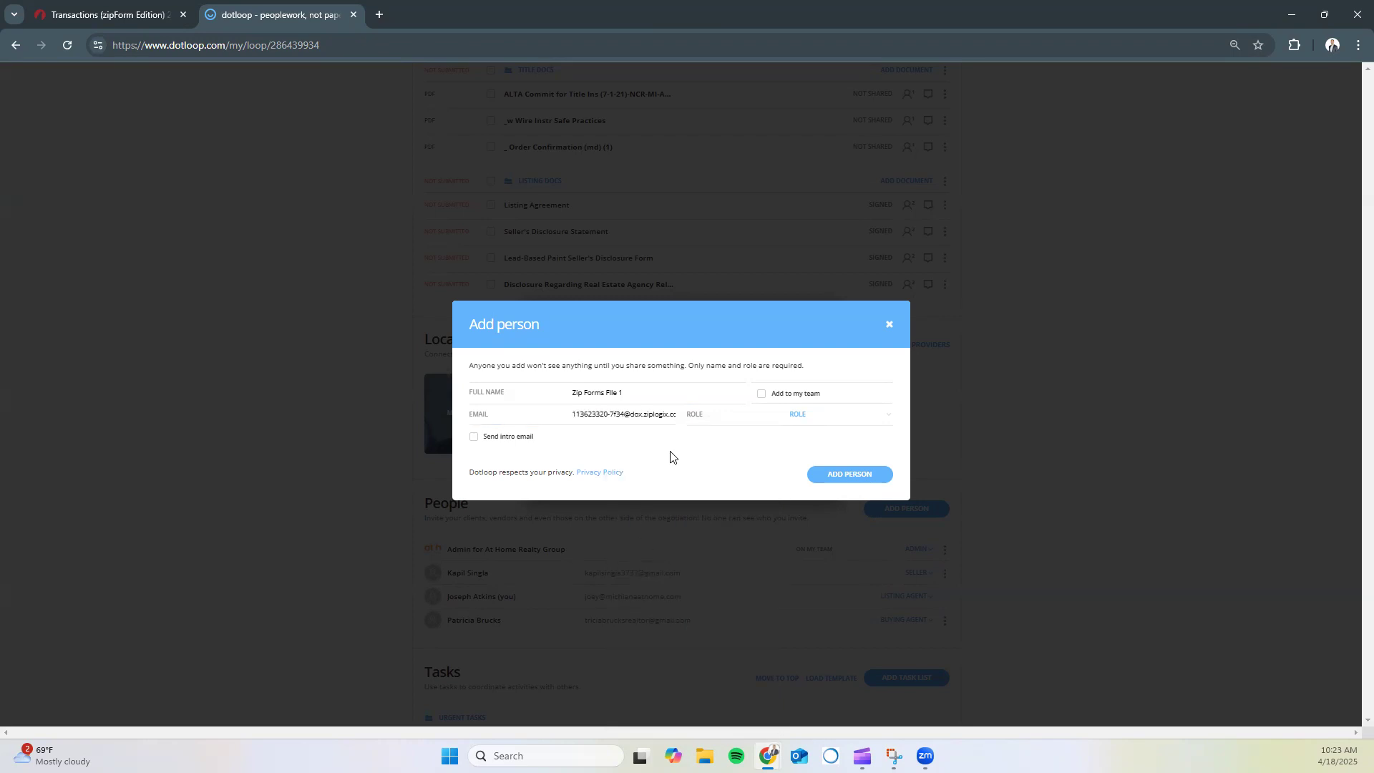
# Set the new person's role to OTHER and add them to the loop
pyautogui.click(804, 415)
pyautogui.scroll(-2, 801, 444)
pyautogui.scroll(-4, 802, 448)
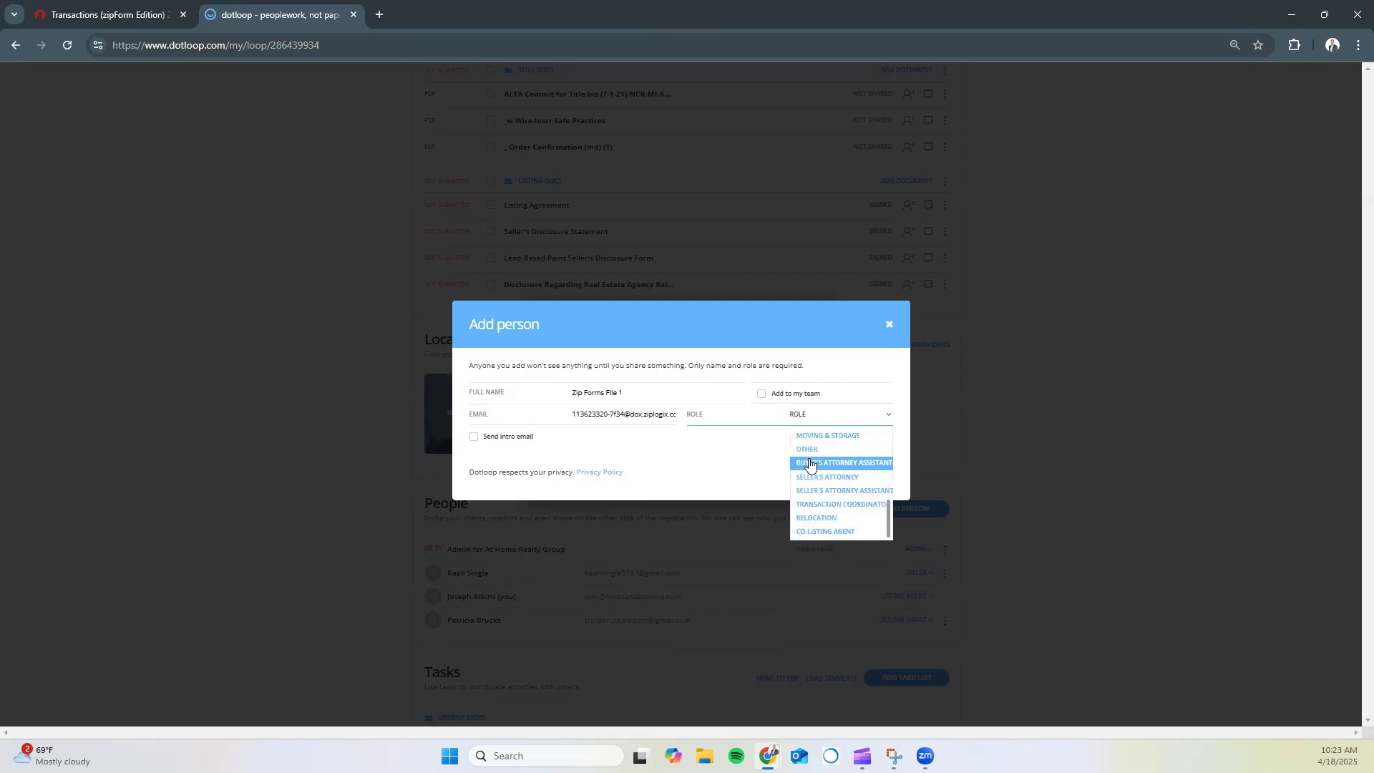
pyautogui.click(806, 451)
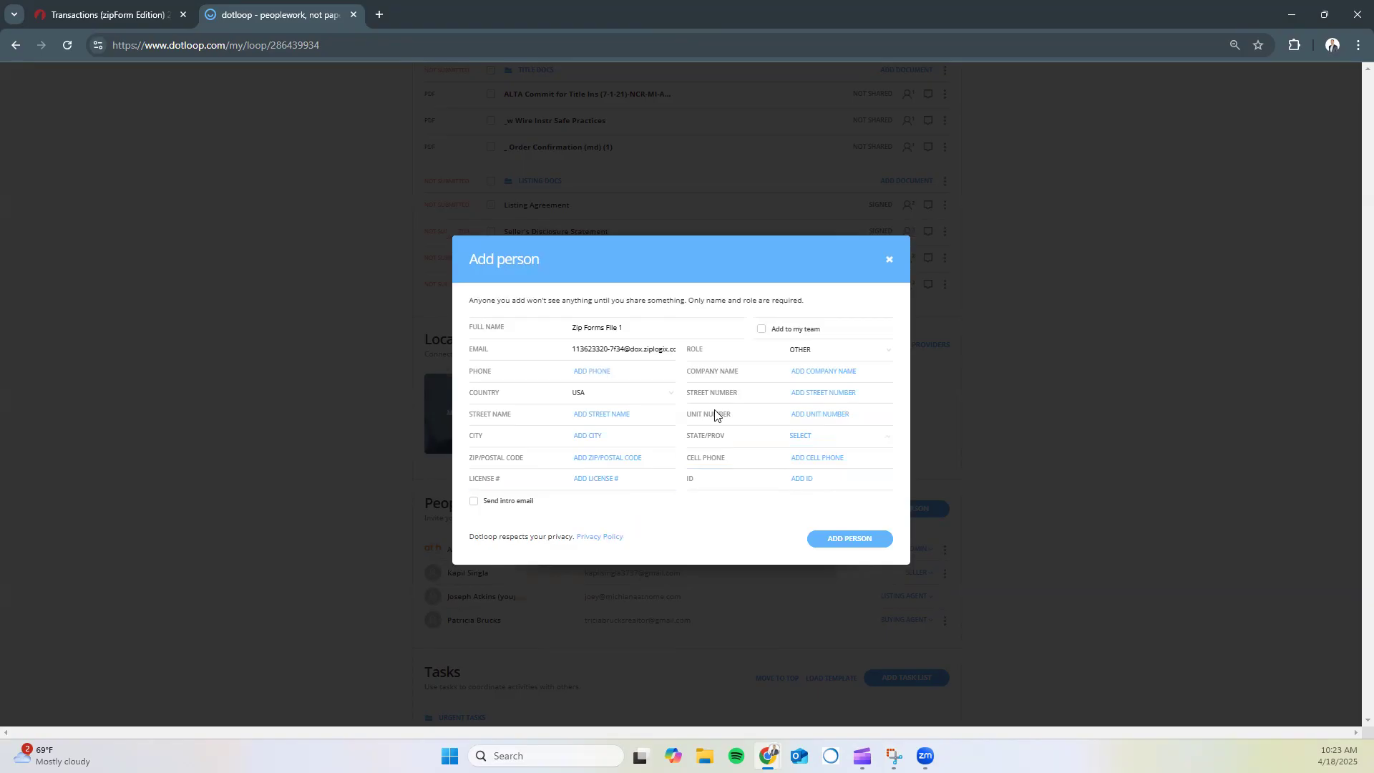
pyautogui.click(623, 399)
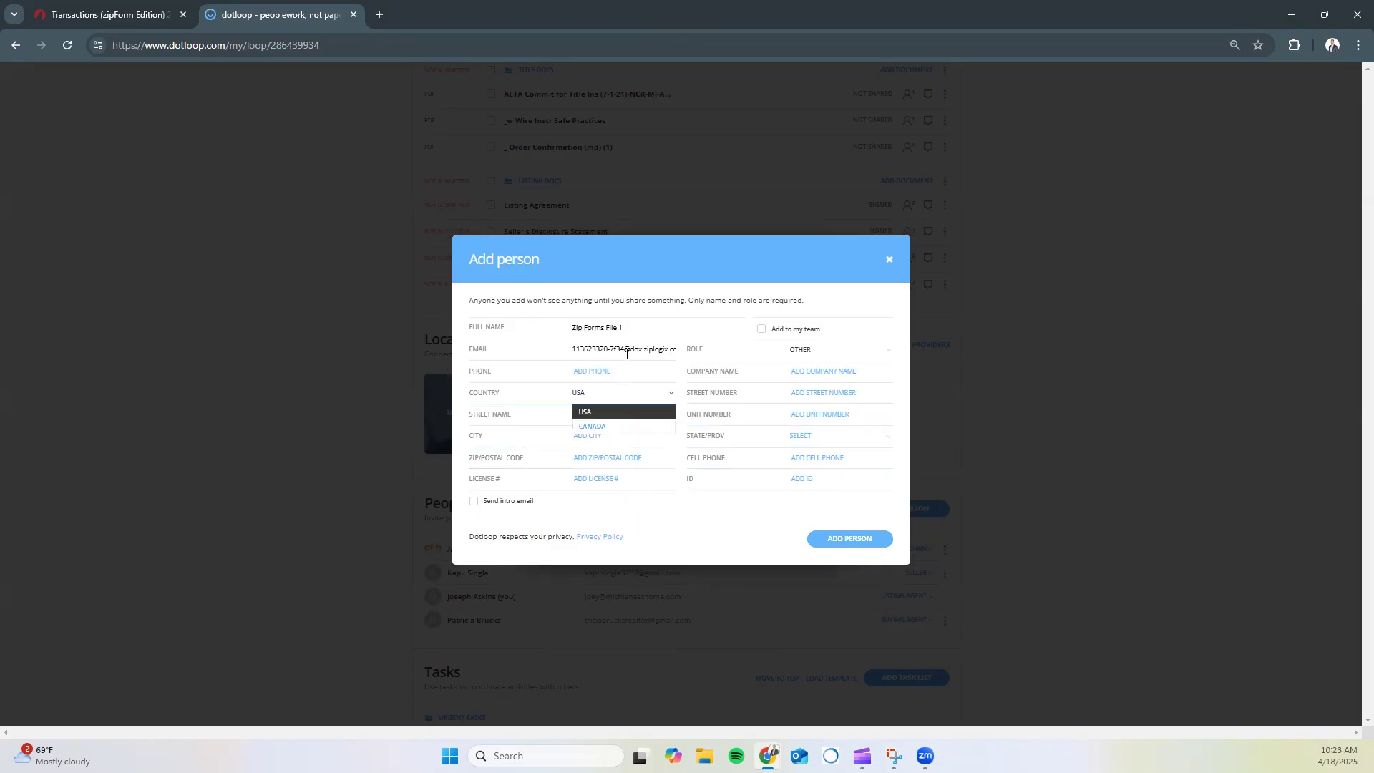
pyautogui.click(808, 358)
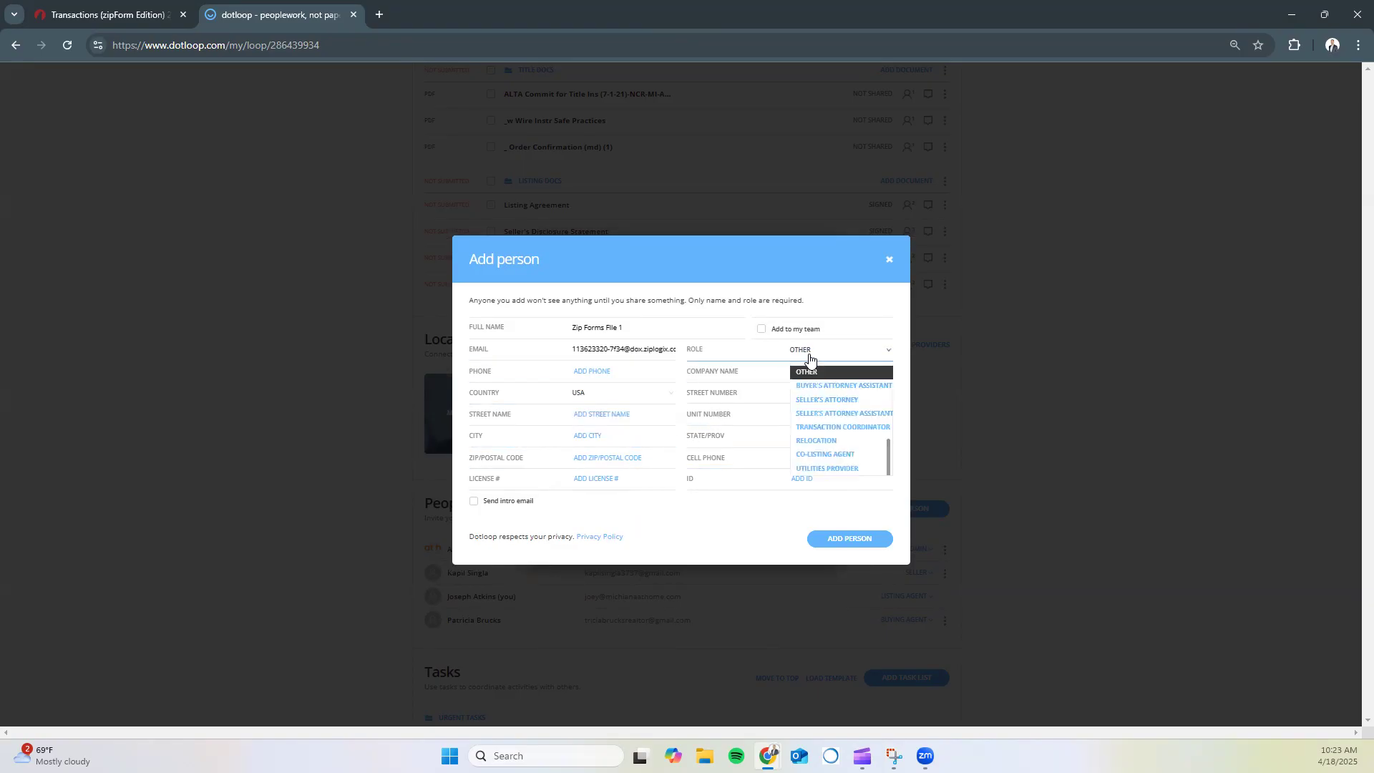
pyautogui.click(698, 527)
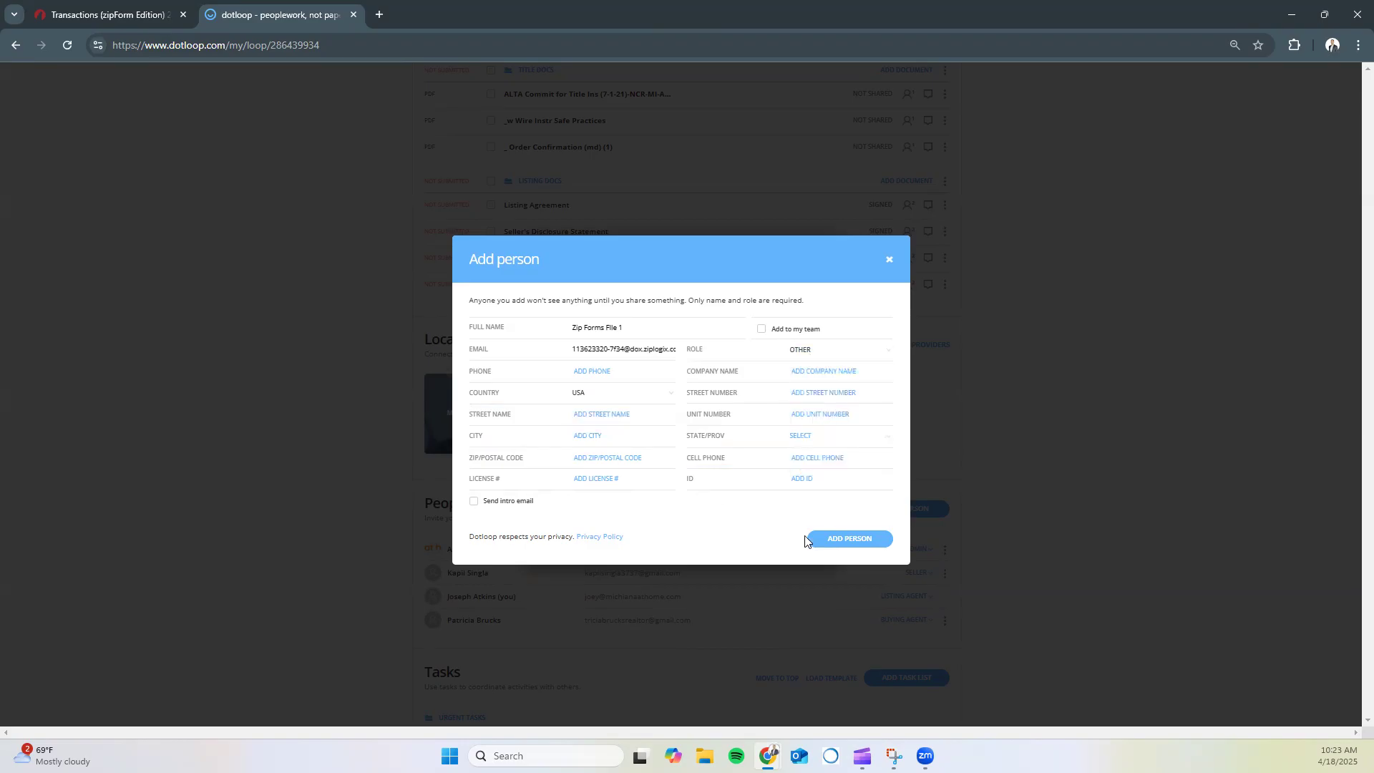
pyautogui.click(830, 542)
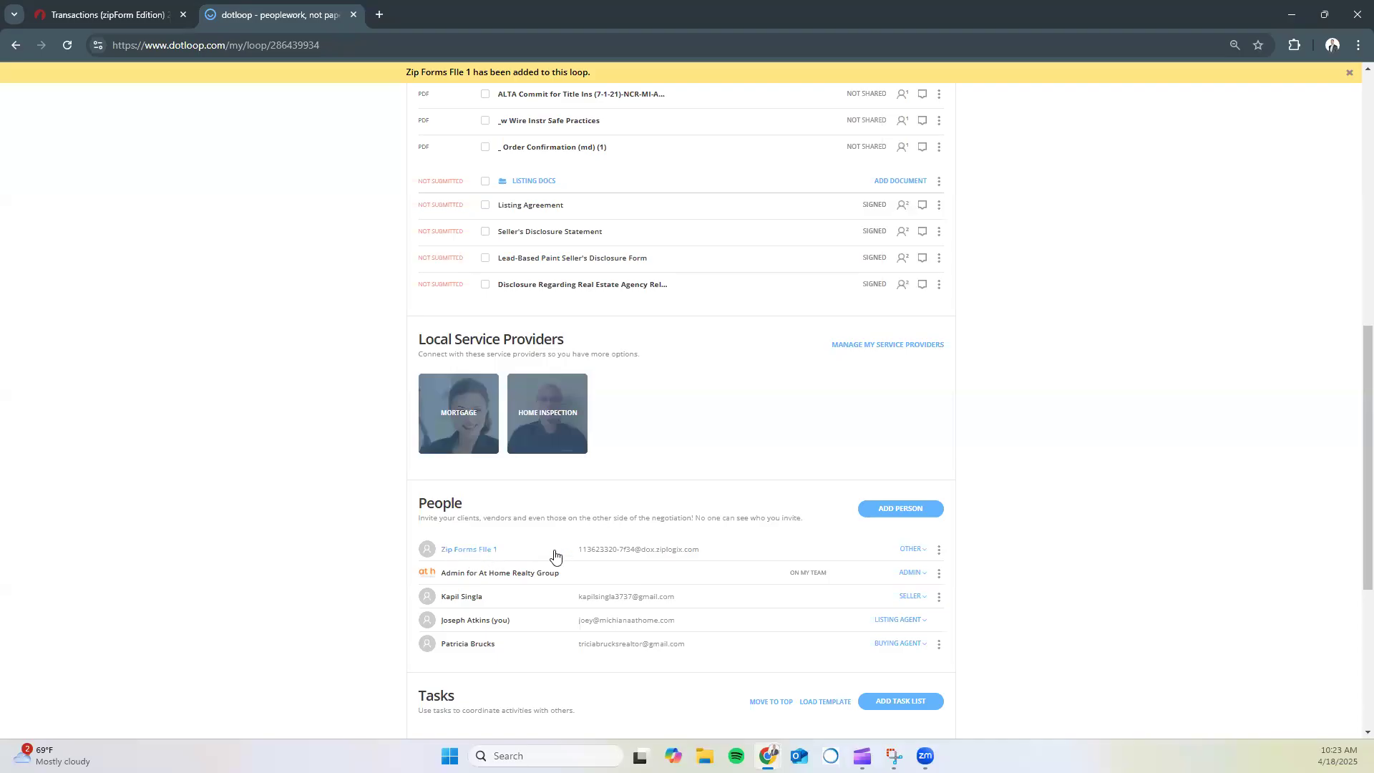
# Select the Inspections, New Offer, Title Docs and Listing Docs folders and bring up sharing for them
pyautogui.scroll(8, 656, 426)
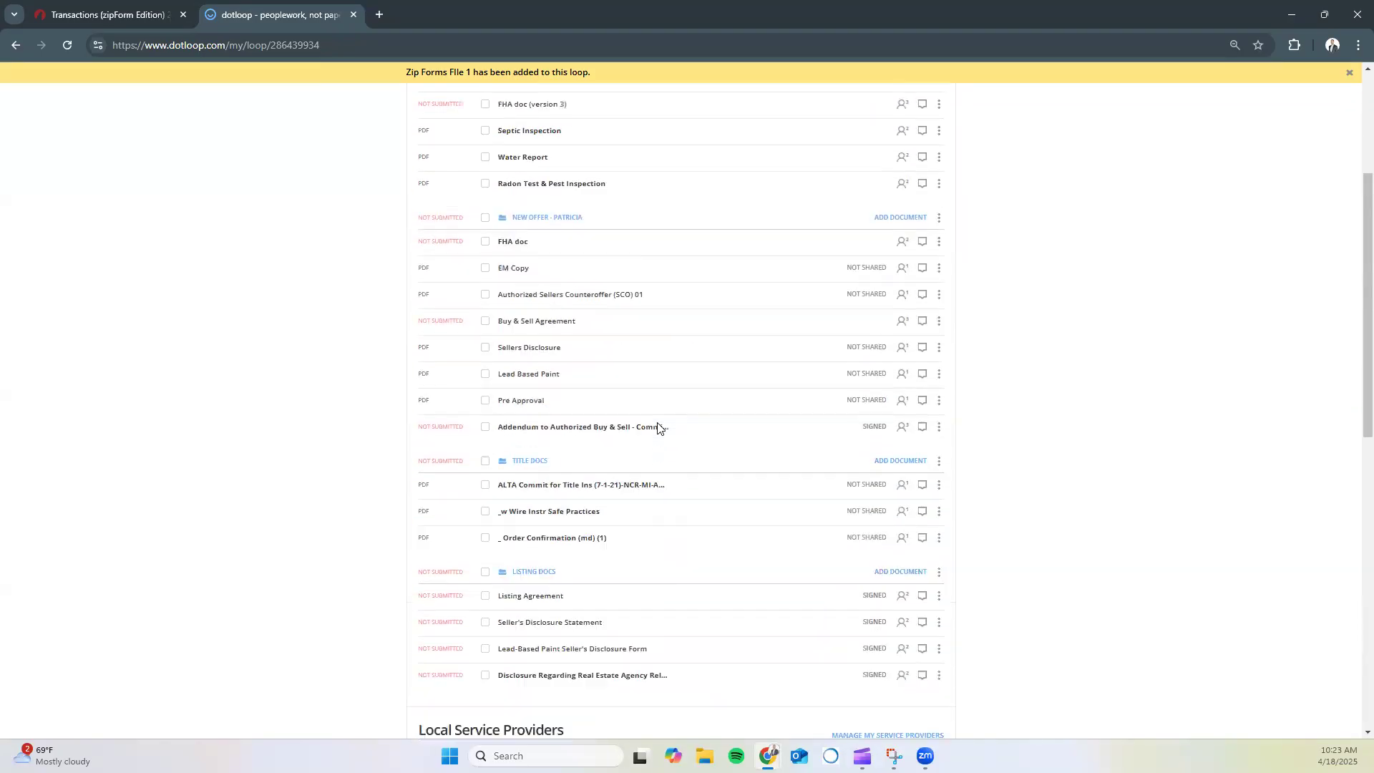
pyautogui.click(485, 235)
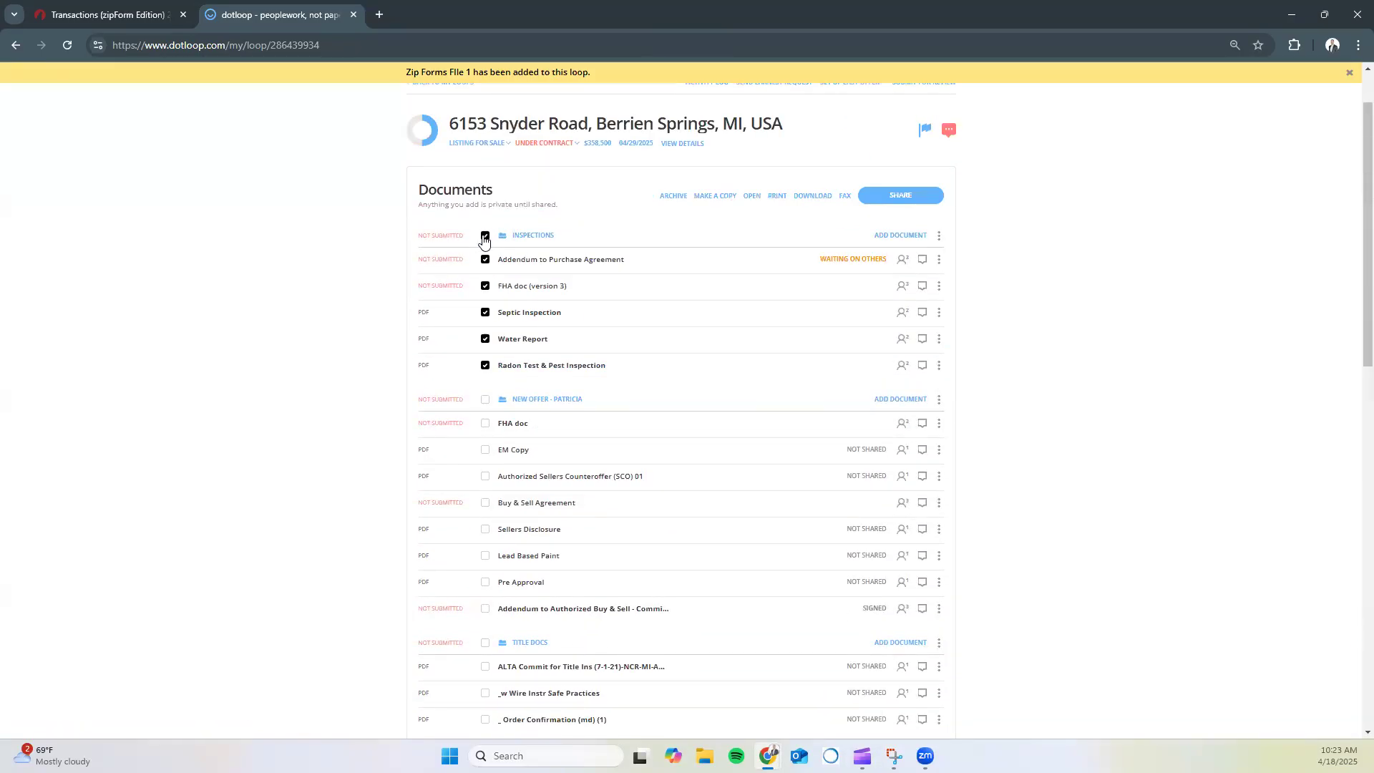
pyautogui.click(484, 401)
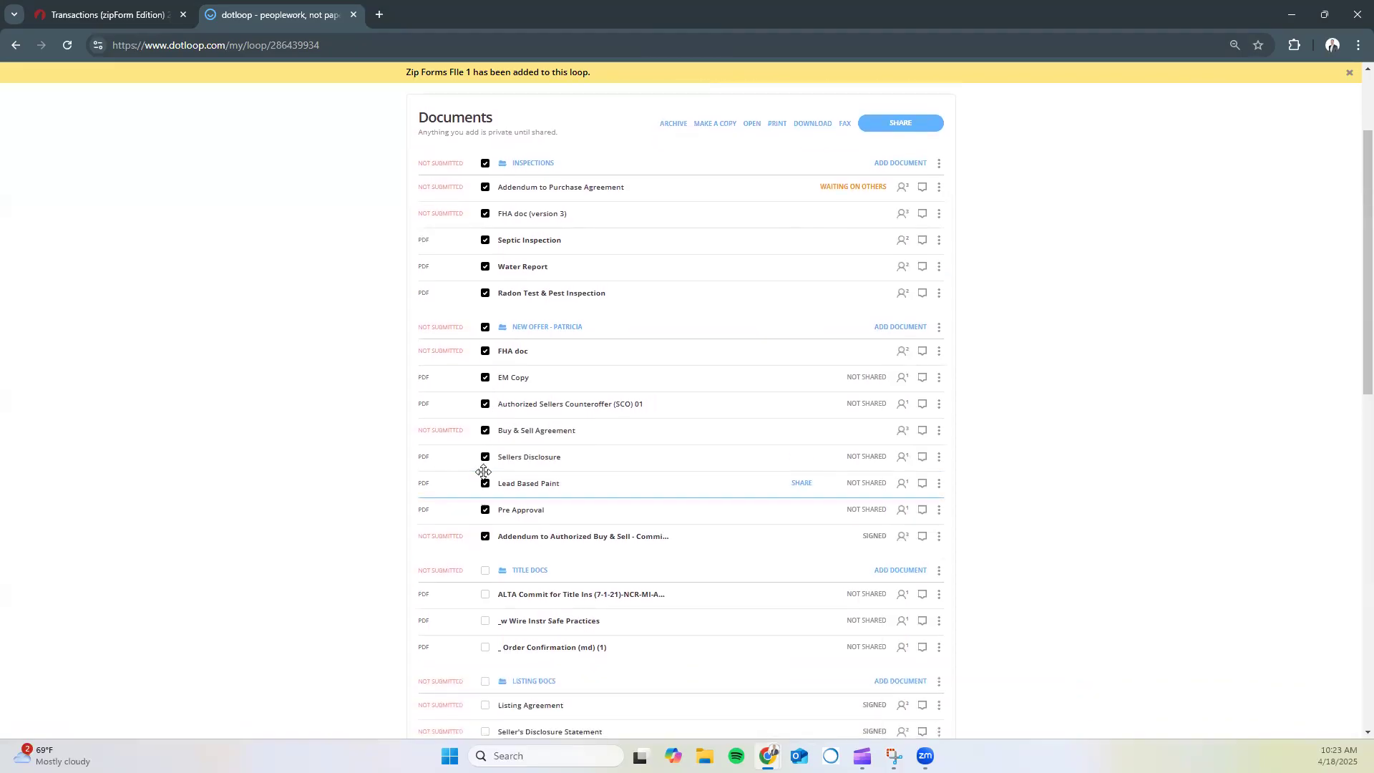
pyautogui.scroll(-3, 483, 423)
pyautogui.click(485, 427)
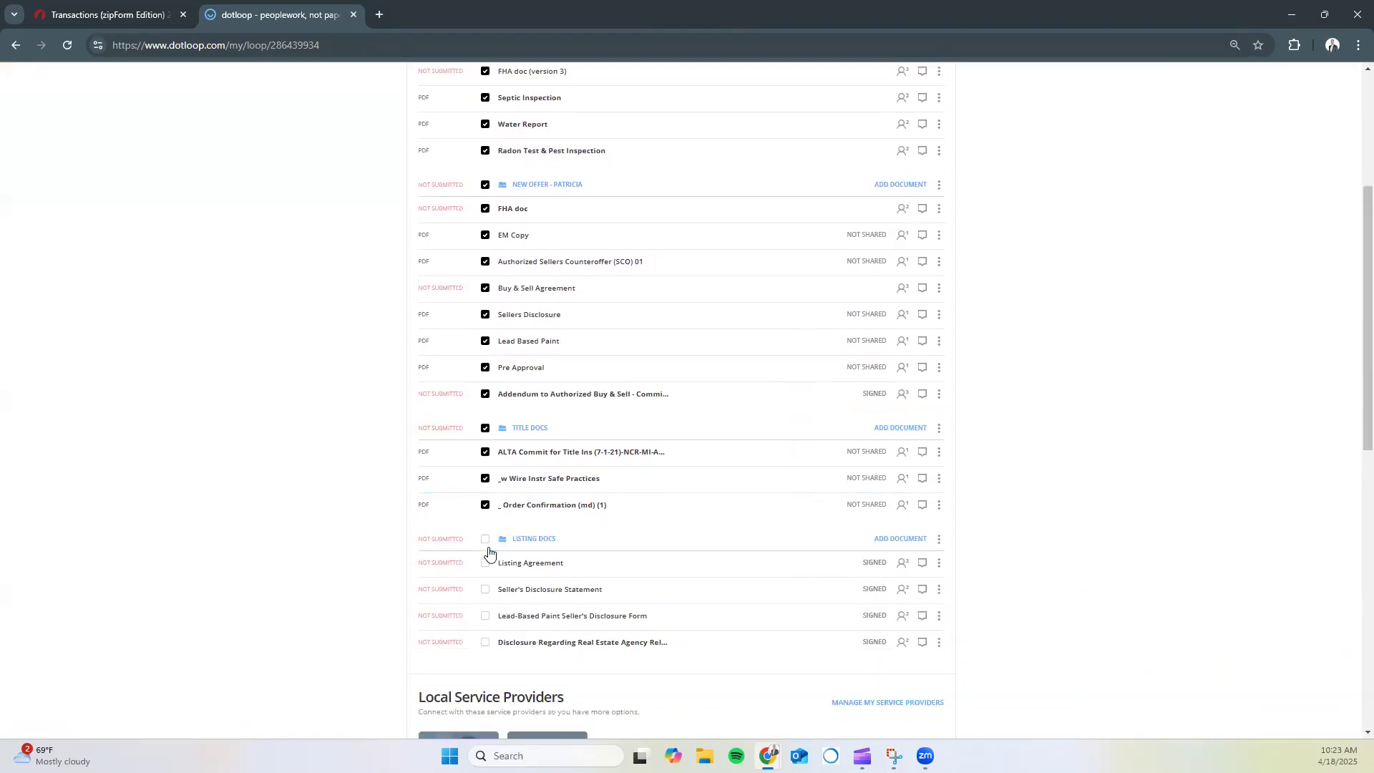
pyautogui.click(485, 539)
pyautogui.scroll(2, 835, 358)
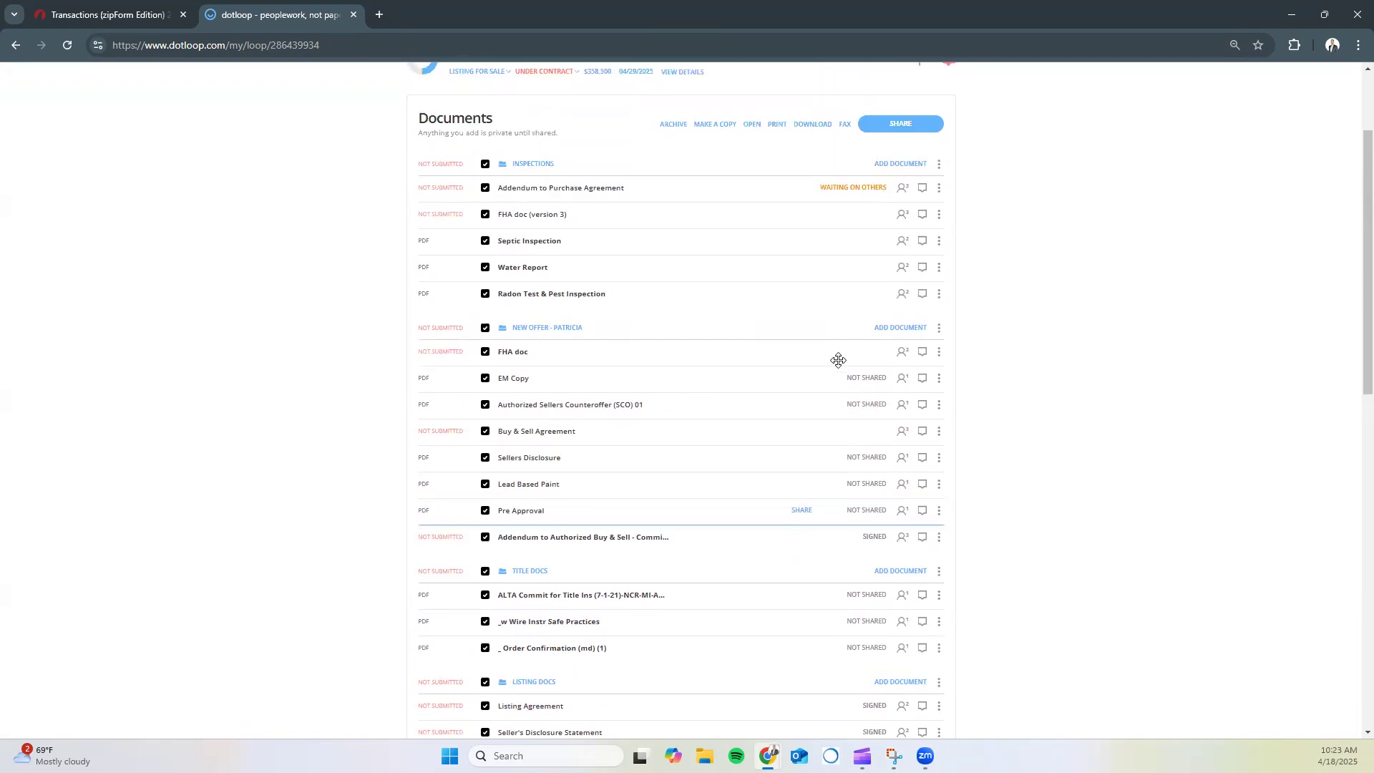
pyautogui.click(895, 131)
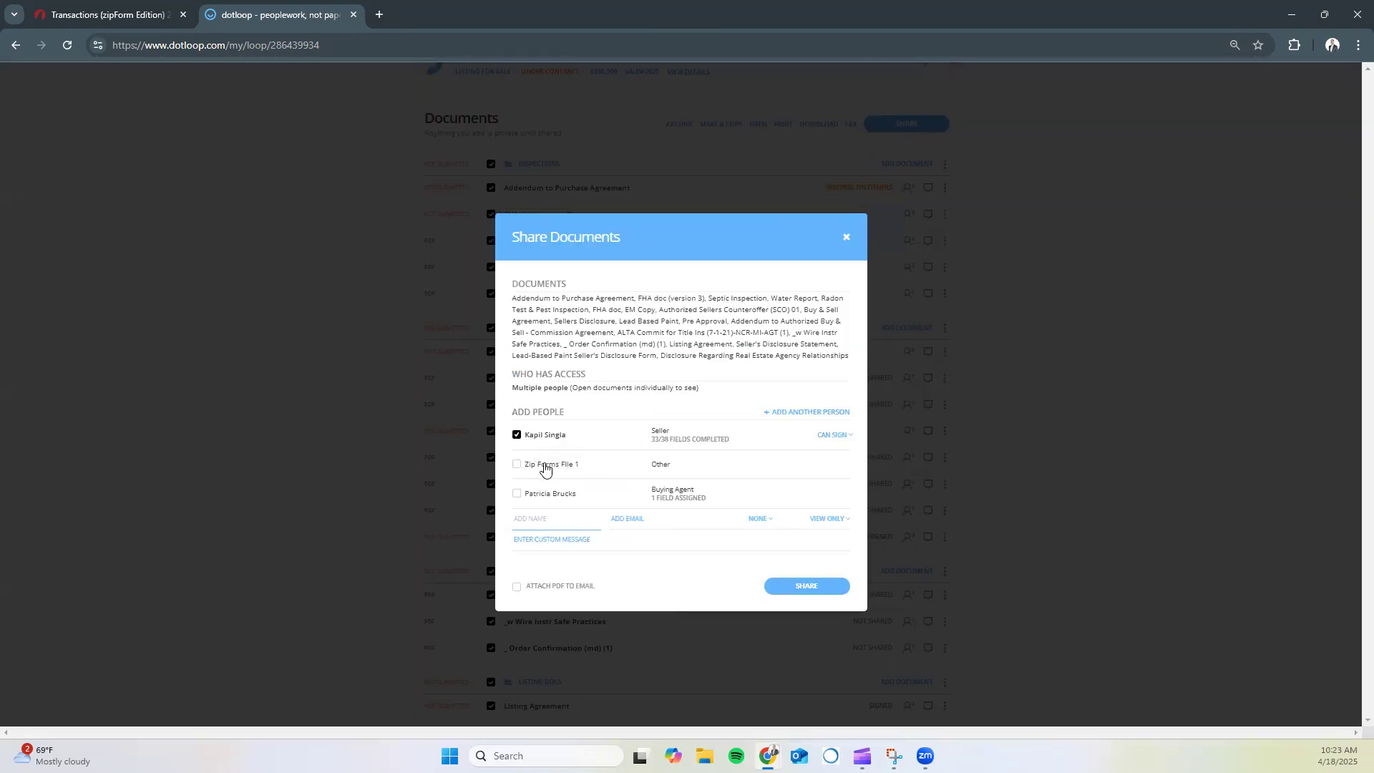
# Try sharing all documents with Zip Forms File 1 only, excluding the seller
pyautogui.click(517, 465)
pyautogui.click(517, 435)
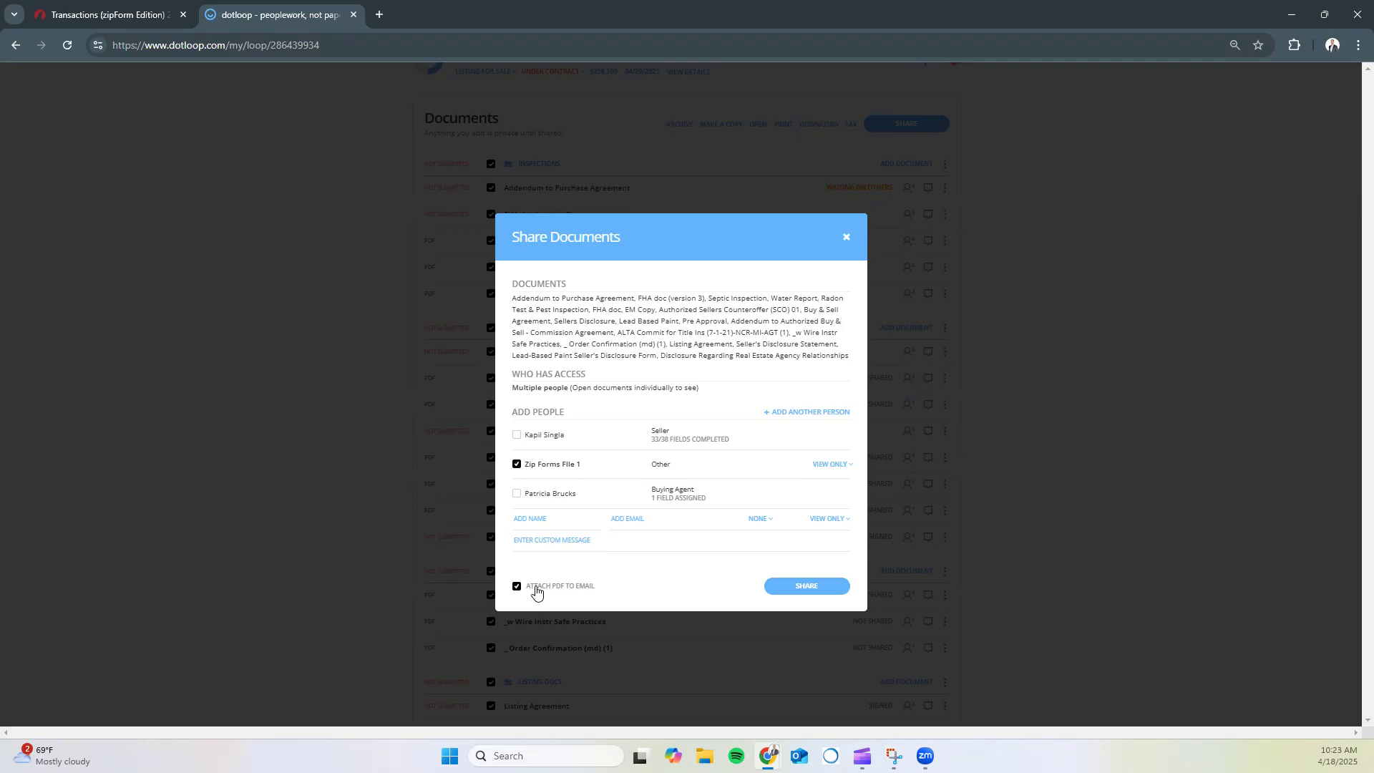
pyautogui.click(785, 589)
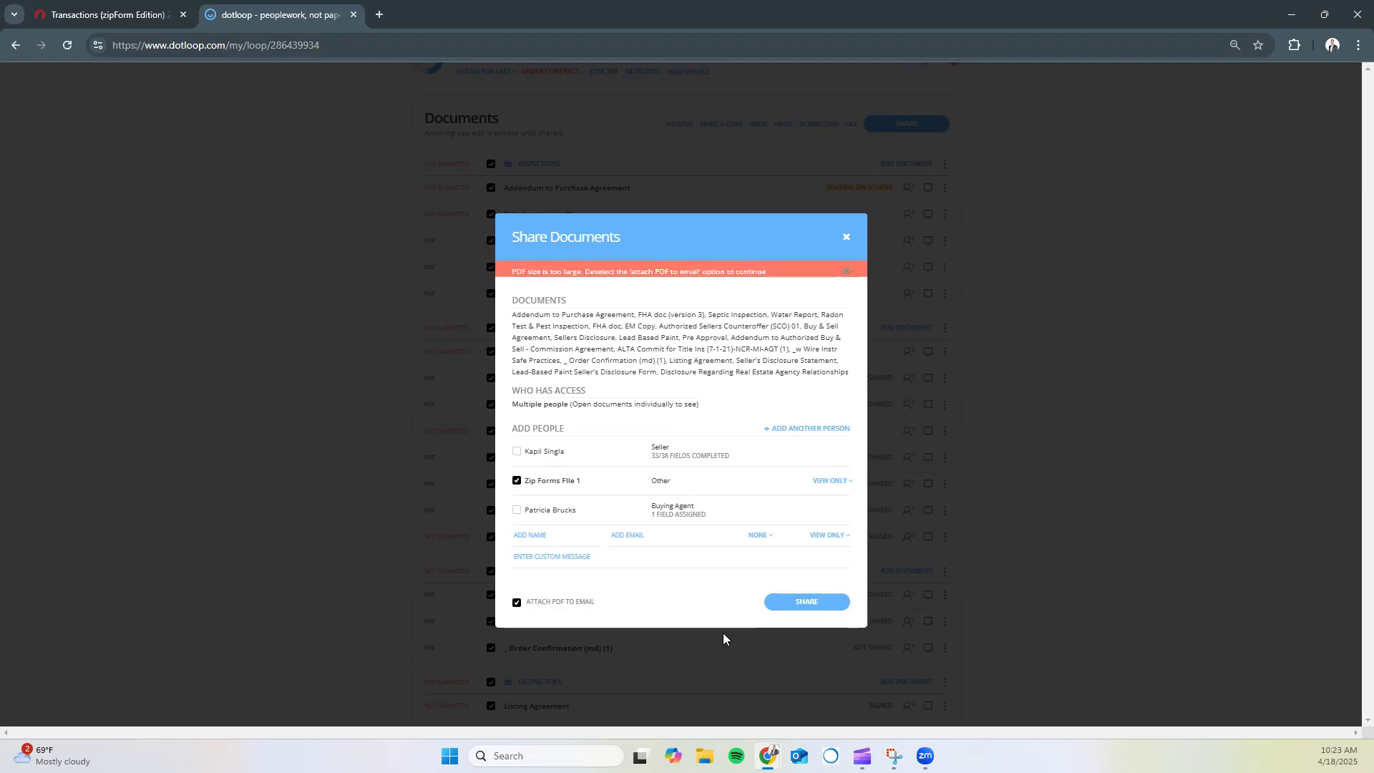
# Dismiss the PDF-too-large warning, close Share Documents, and deselect the New Offer folder
pyautogui.click(846, 269)
pyautogui.click(849, 235)
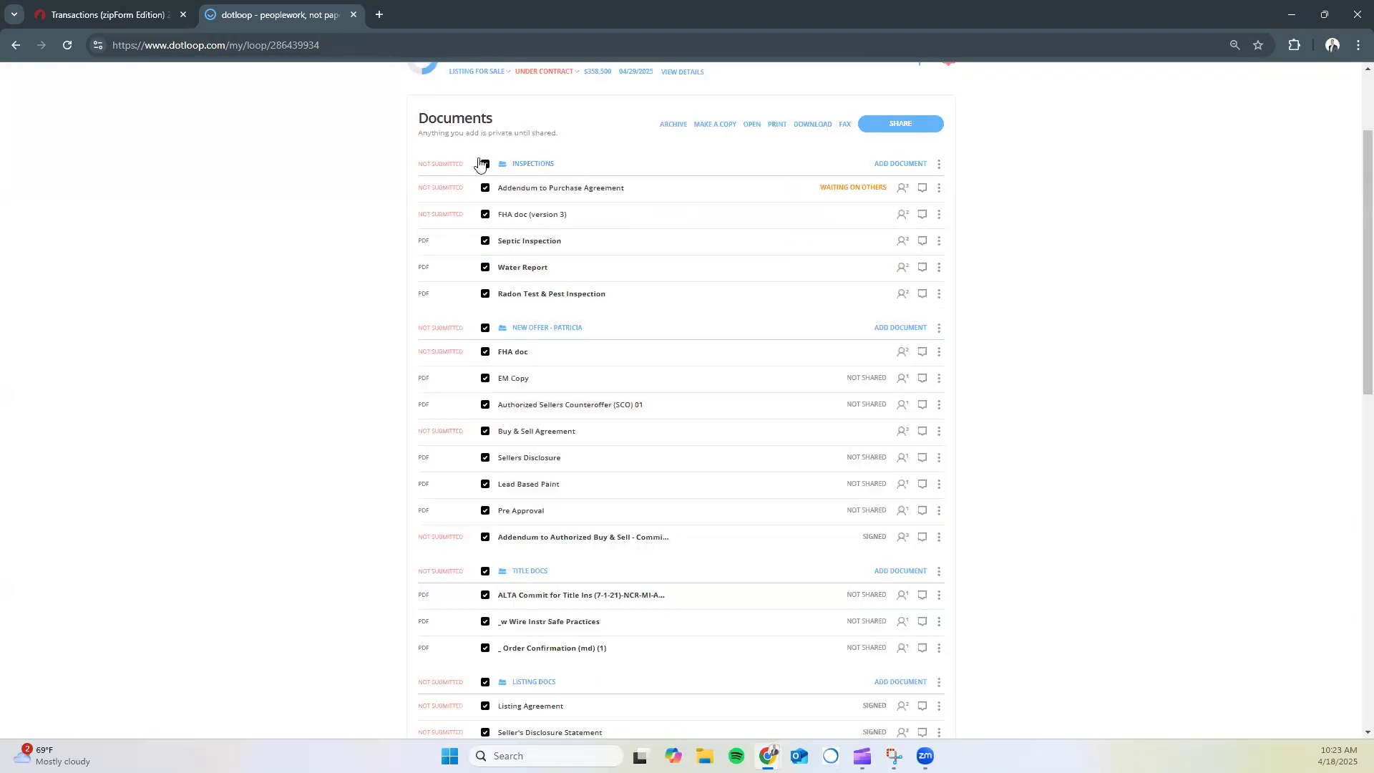
pyautogui.click(485, 329)
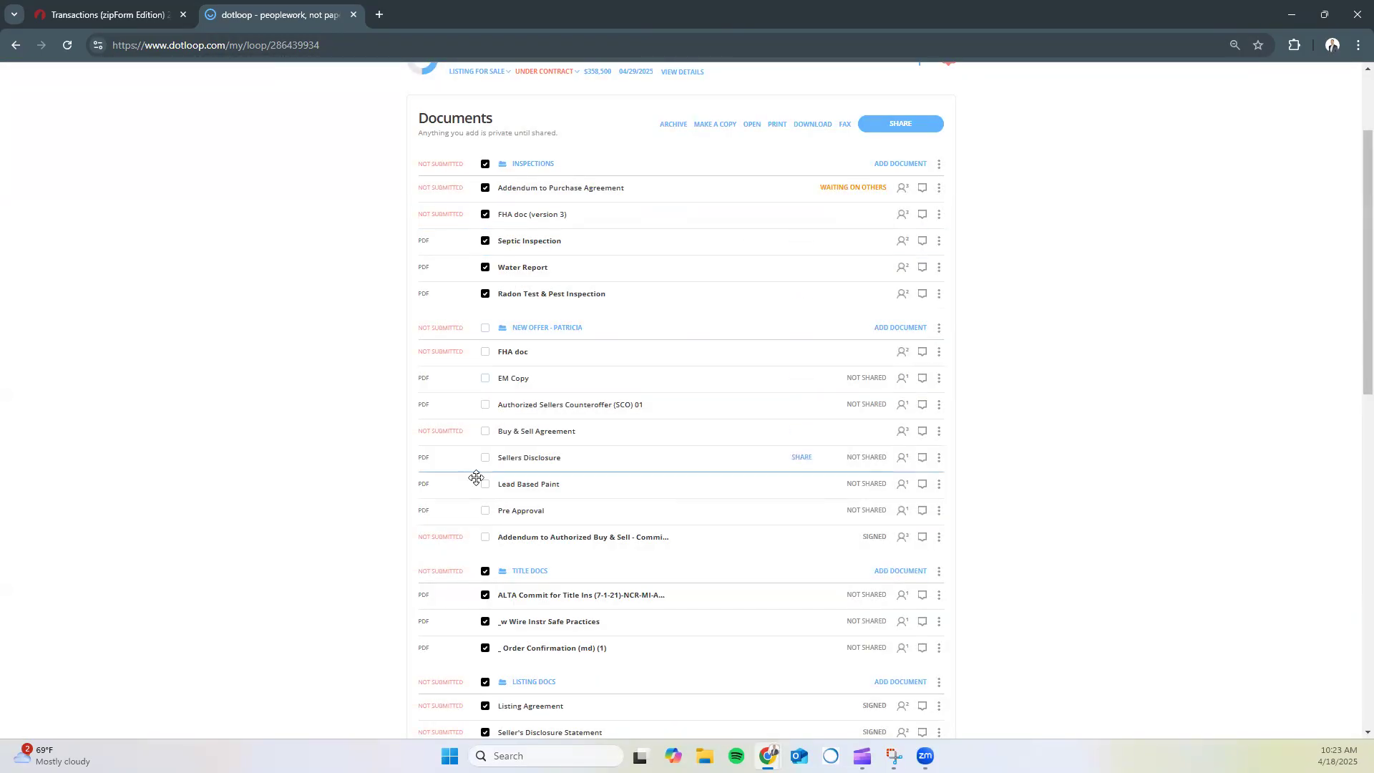
# Narrow the selection by deselecting Title Docs and Inspections and reselecting New Offer
pyautogui.click(486, 571)
pyautogui.scroll(-2, 489, 572)
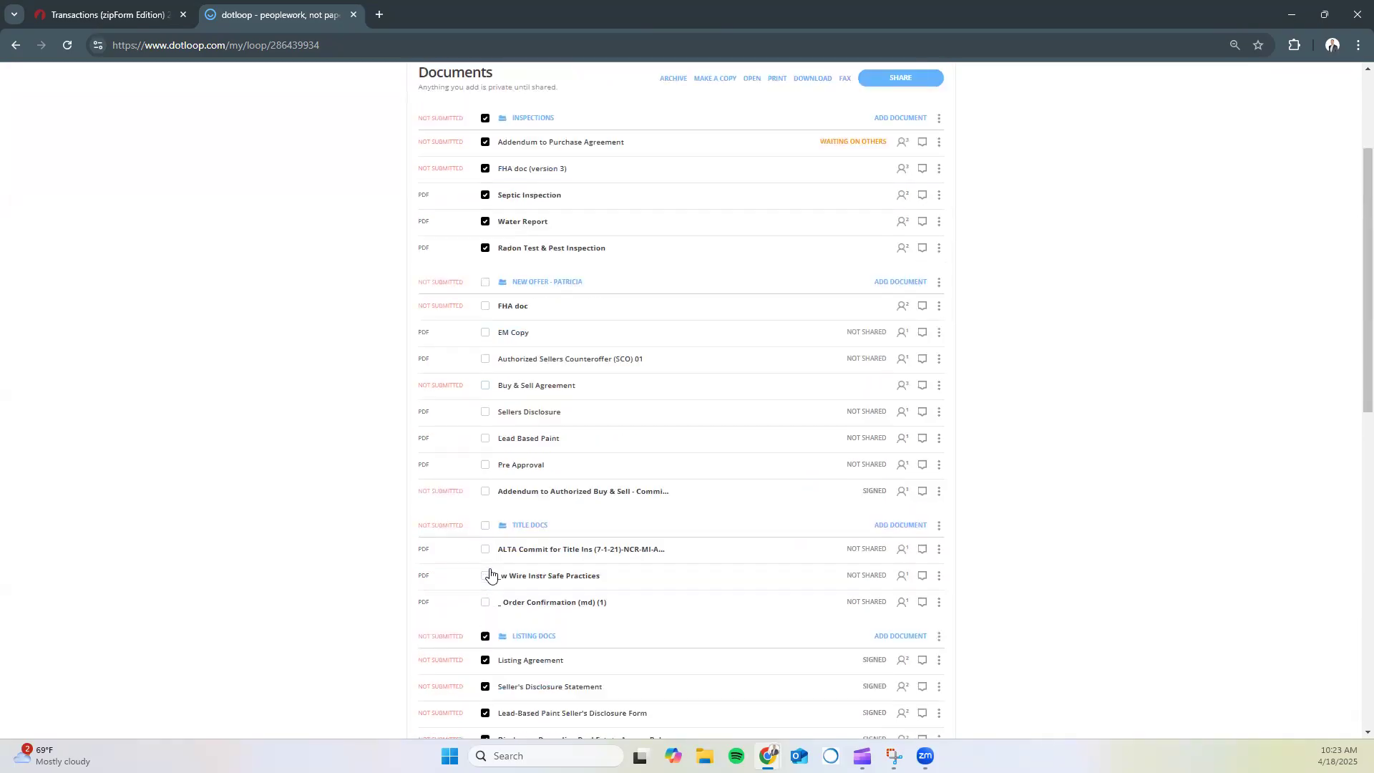
pyautogui.scroll(2, 506, 514)
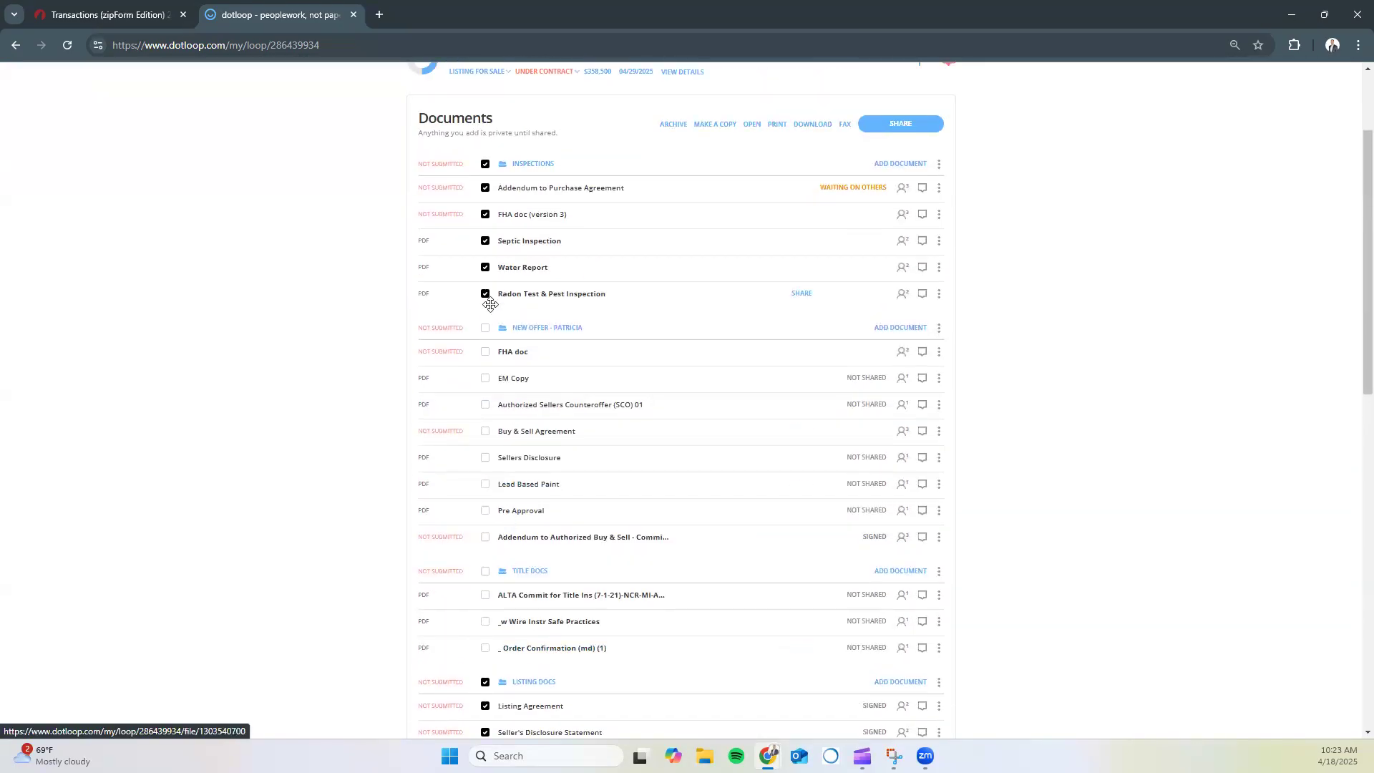
pyautogui.click(487, 164)
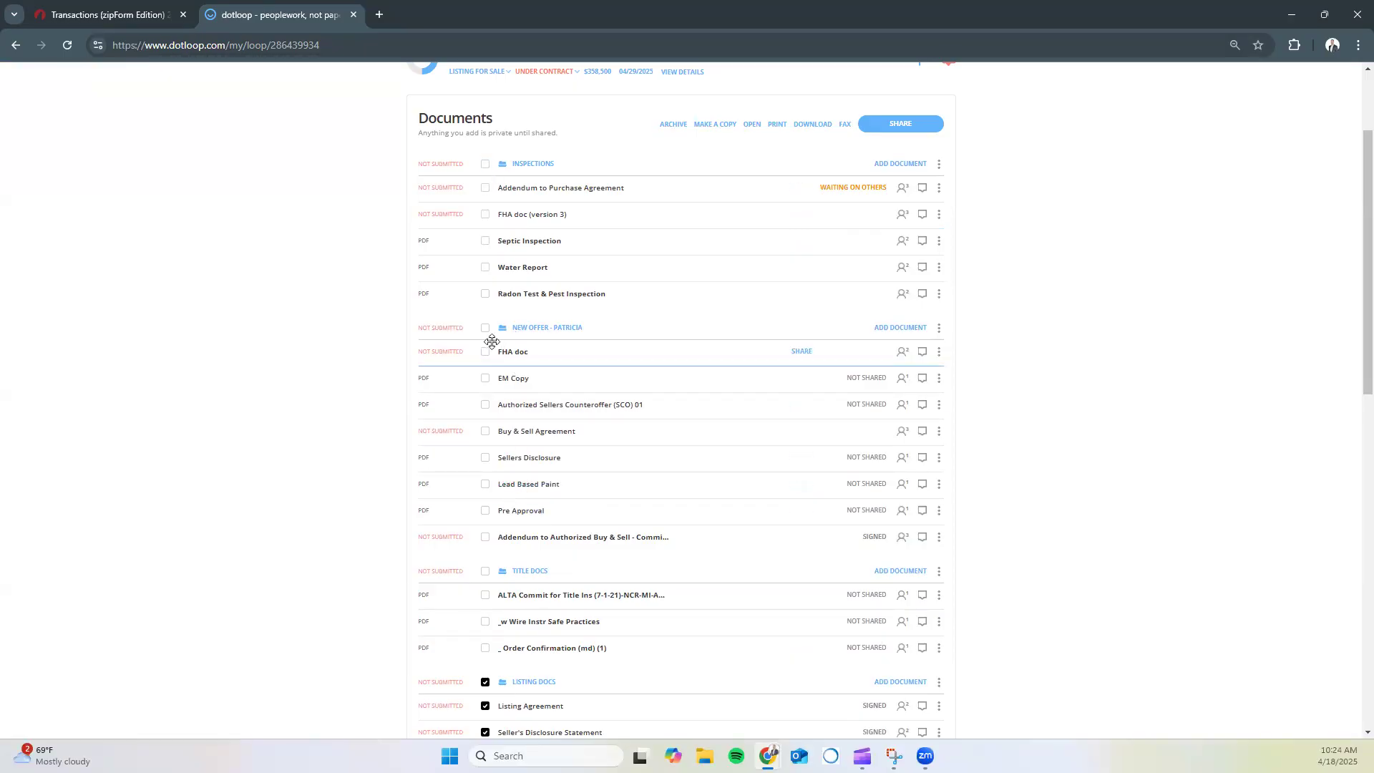
pyautogui.click(485, 329)
pyautogui.scroll(-2, 483, 501)
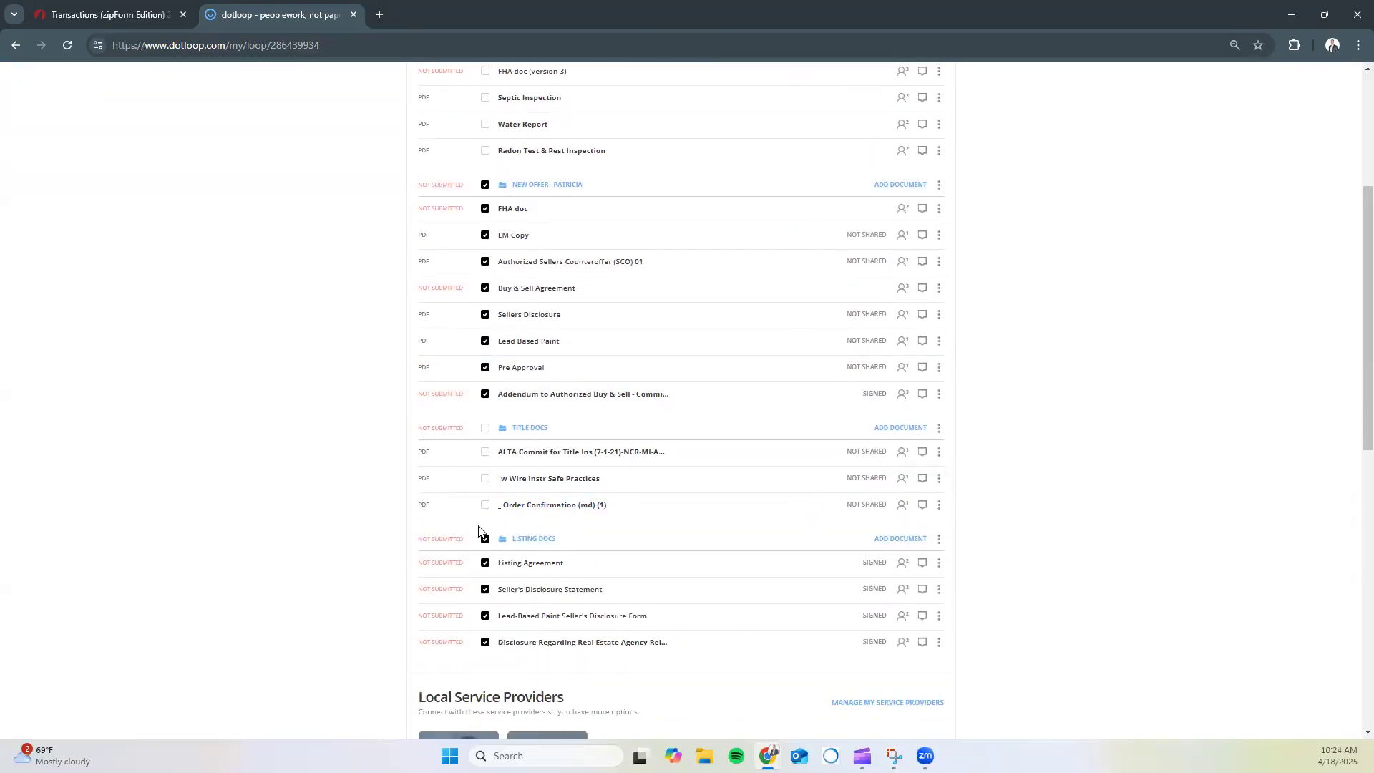
pyautogui.scroll(3, 591, 439)
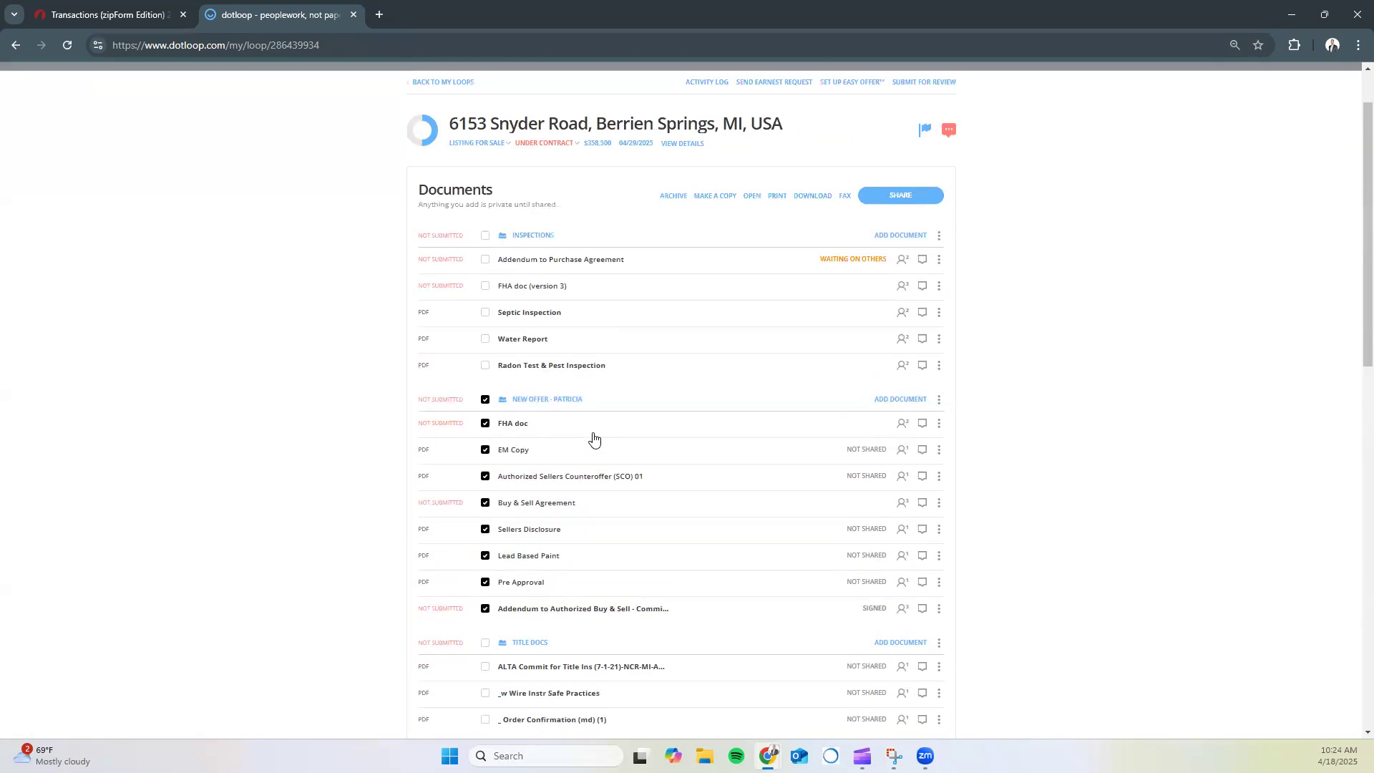
# Share the selected documents view-only with Zip Forms File 1 only, with the PDF attached
pyautogui.click(873, 197)
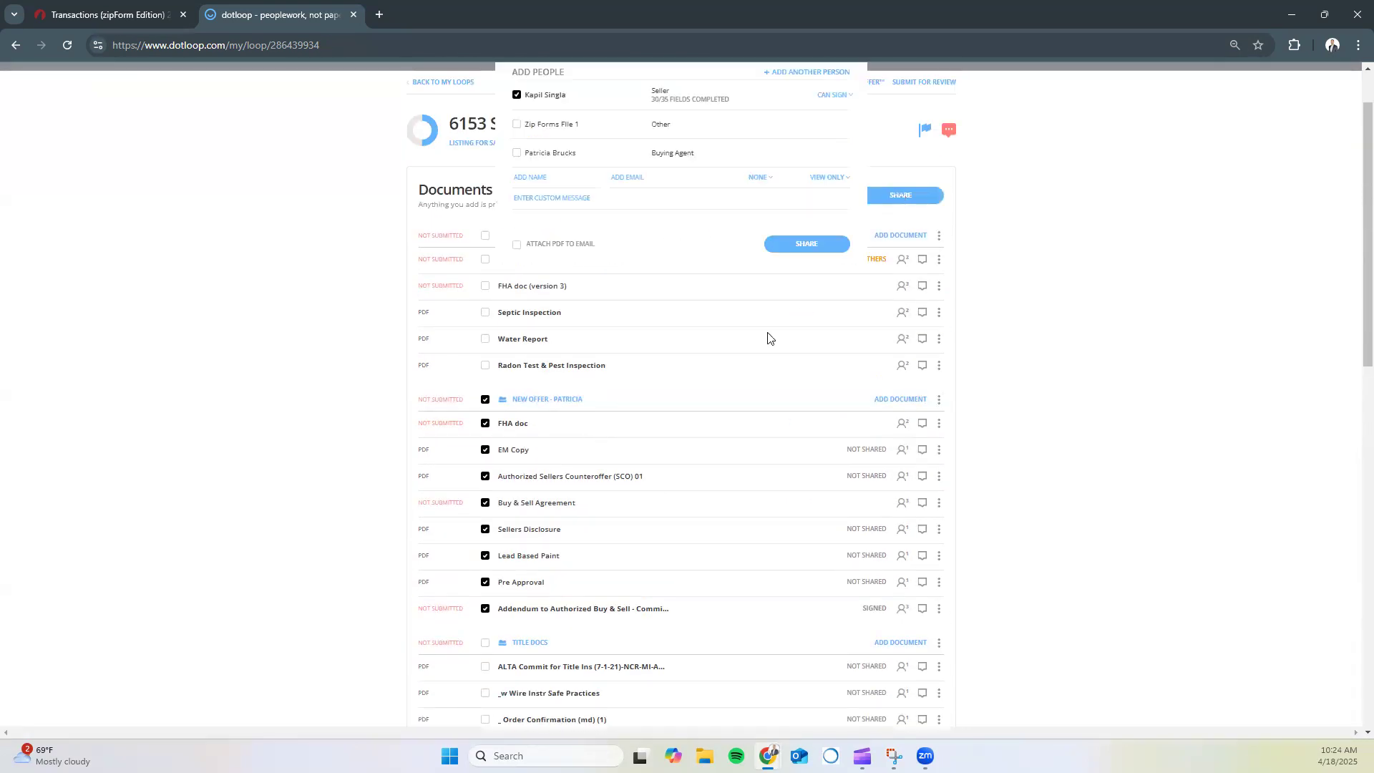
pyautogui.click(517, 454)
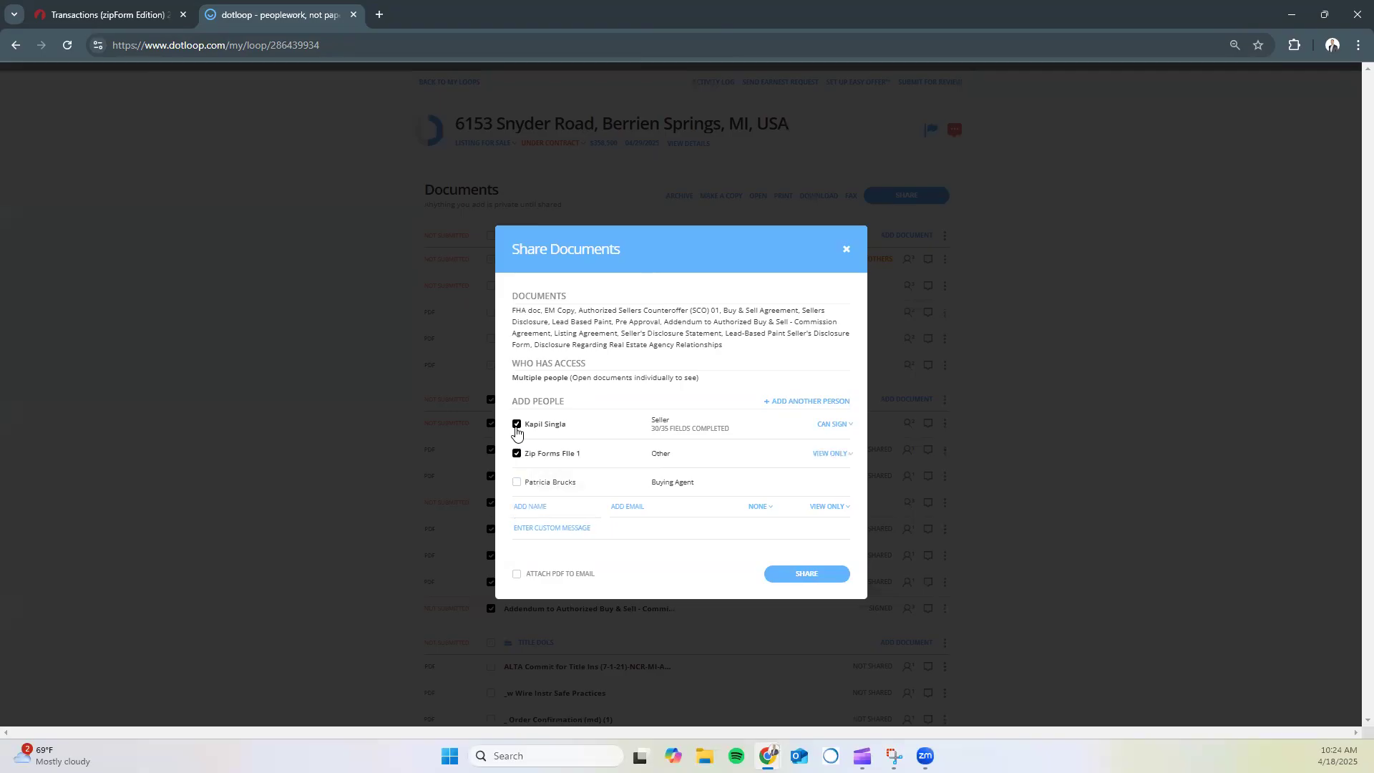
pyautogui.click(517, 424)
pyautogui.click(517, 574)
pyautogui.click(817, 573)
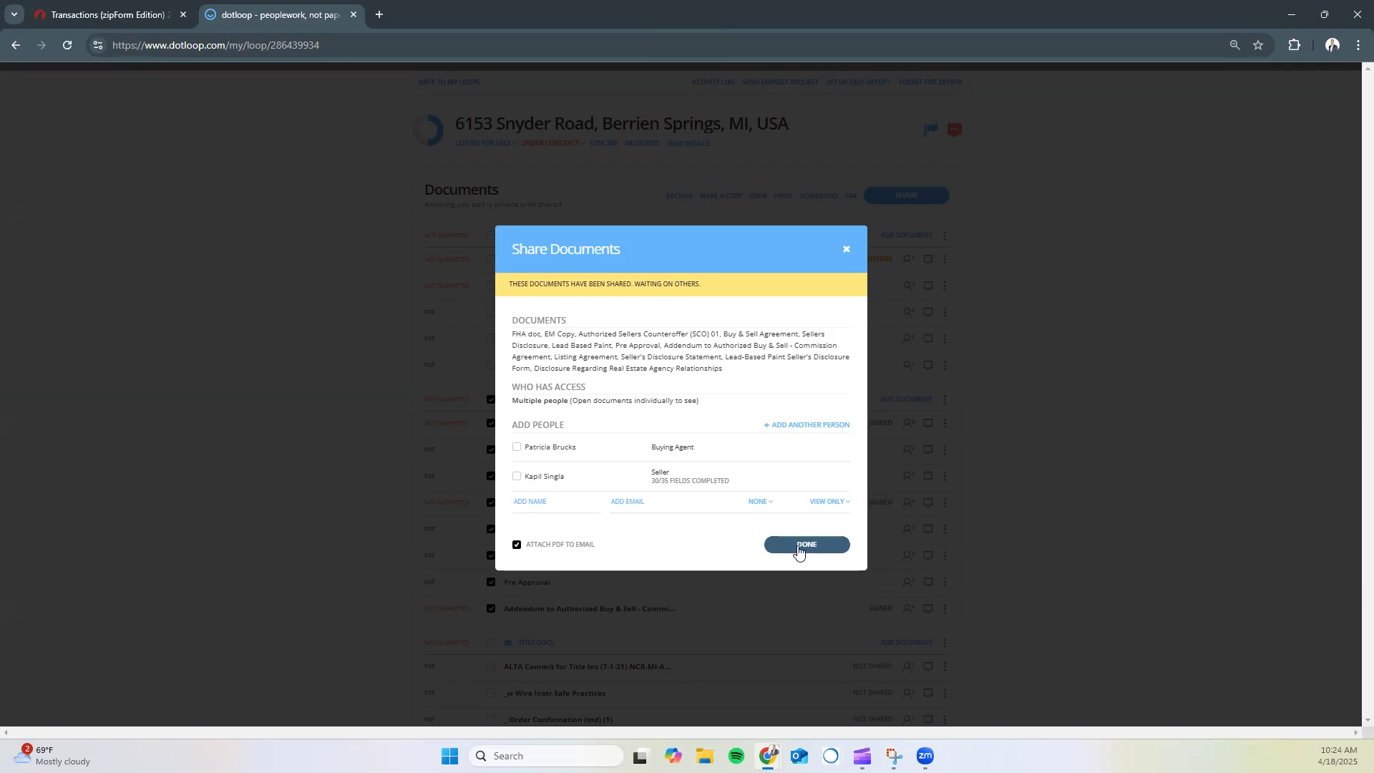
pyautogui.click(798, 546)
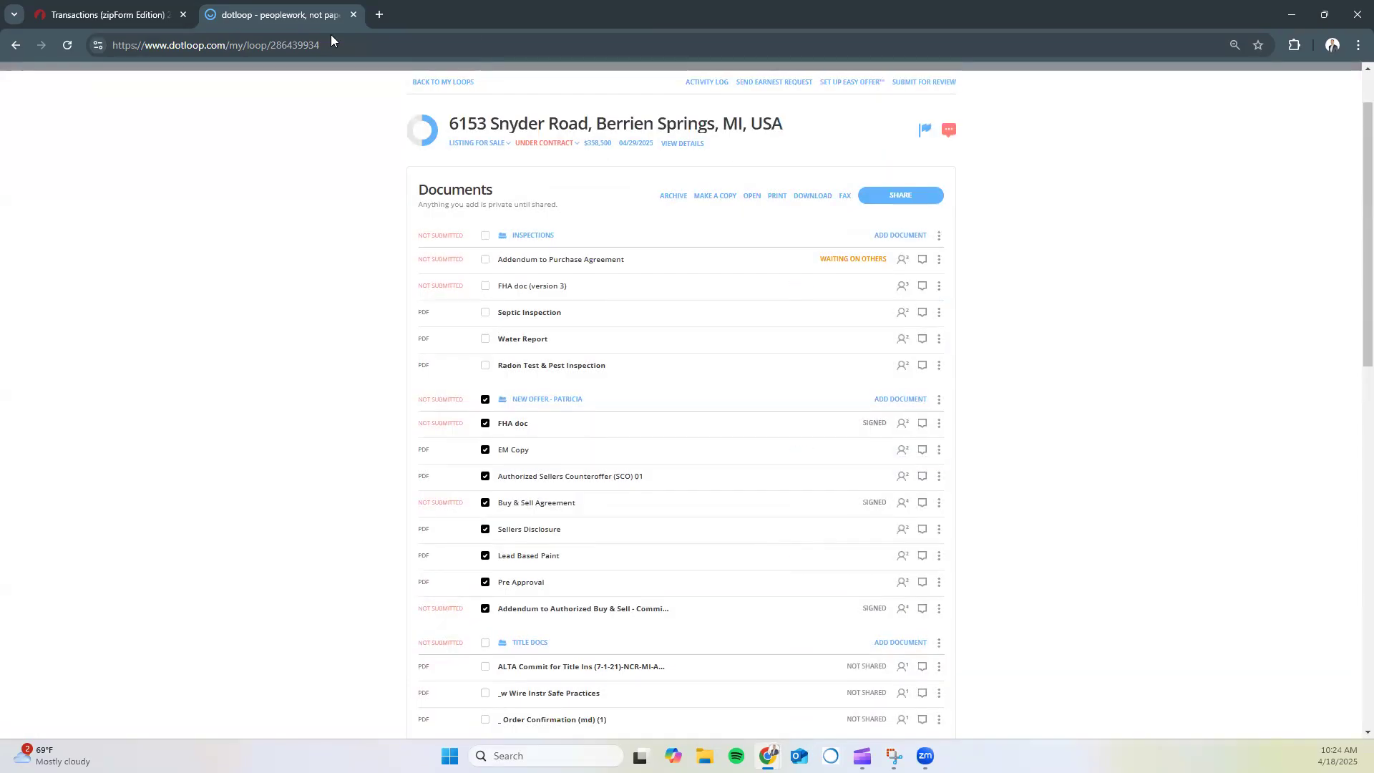
pyautogui.click(119, 20)
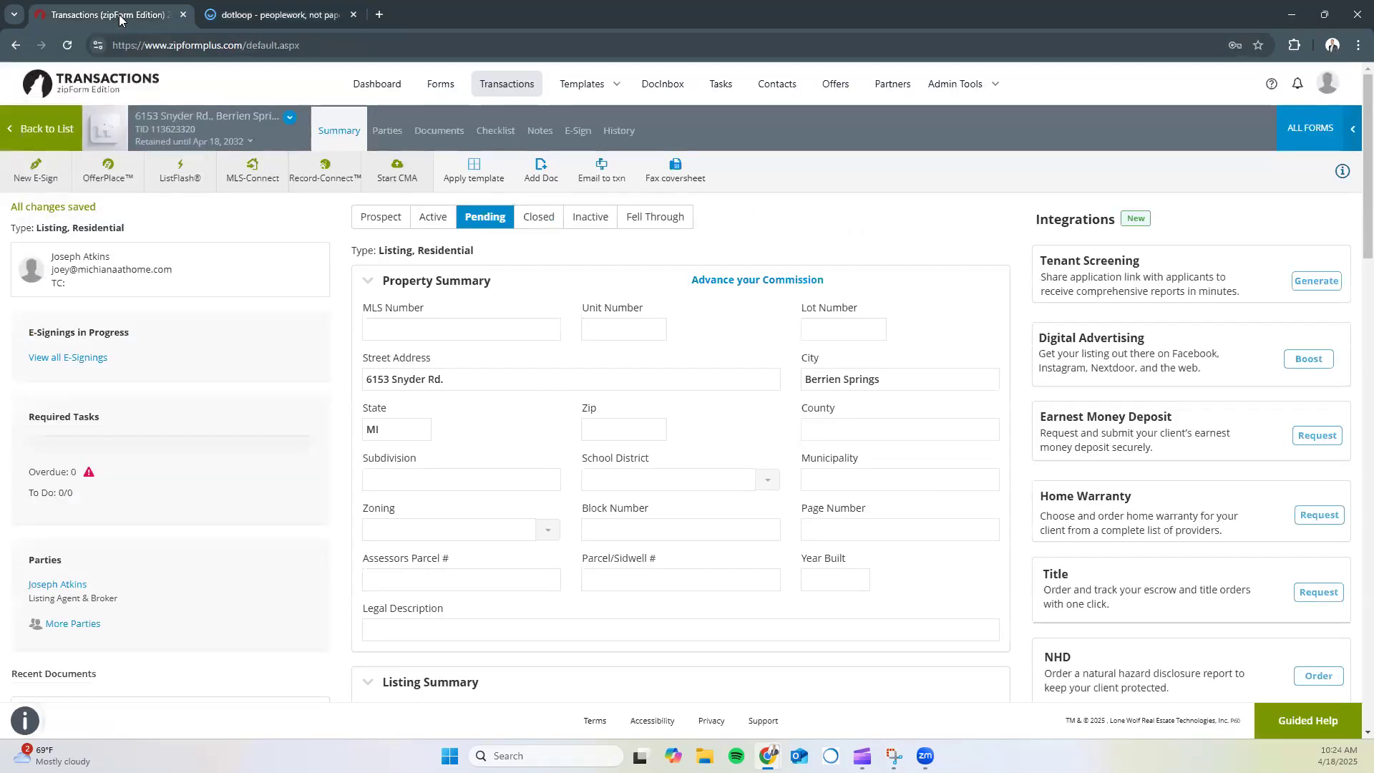
pyautogui.click(437, 130)
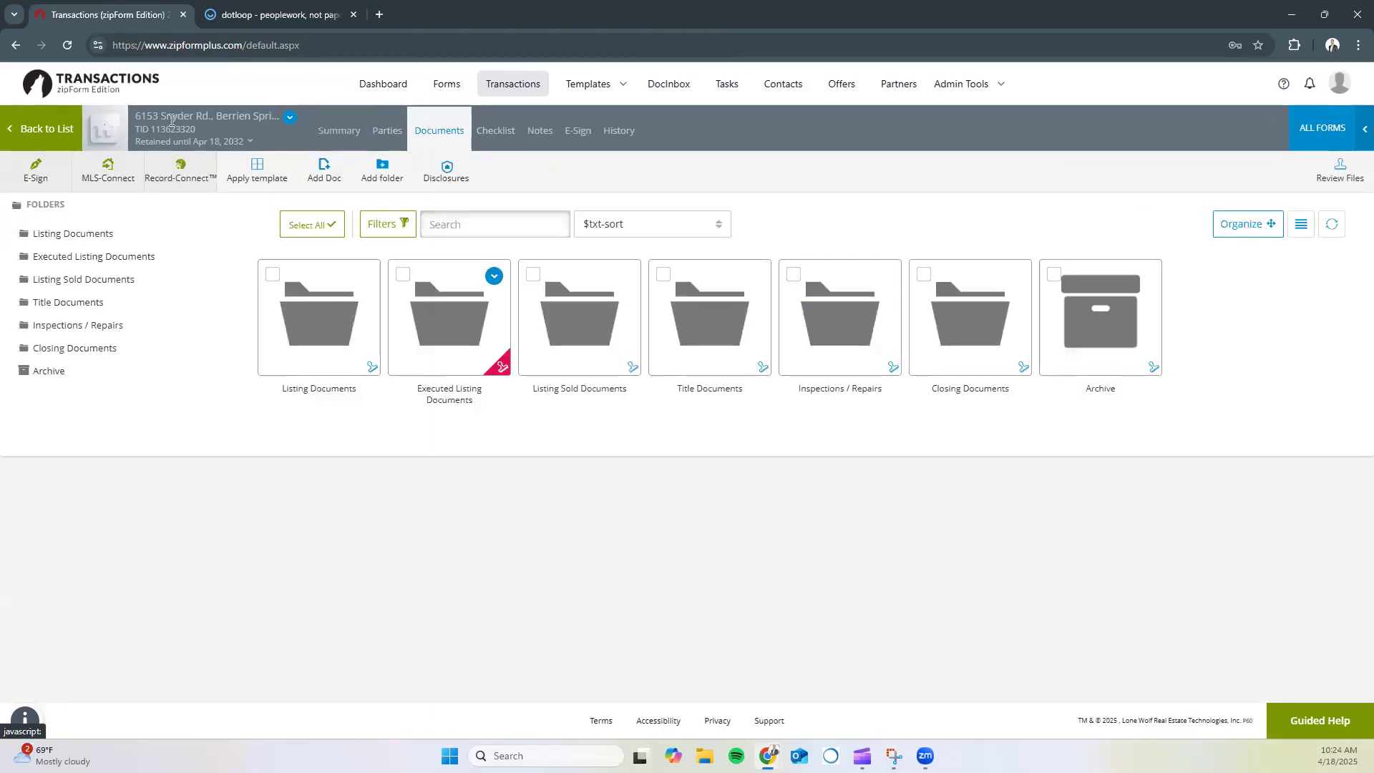
pyautogui.click(68, 47)
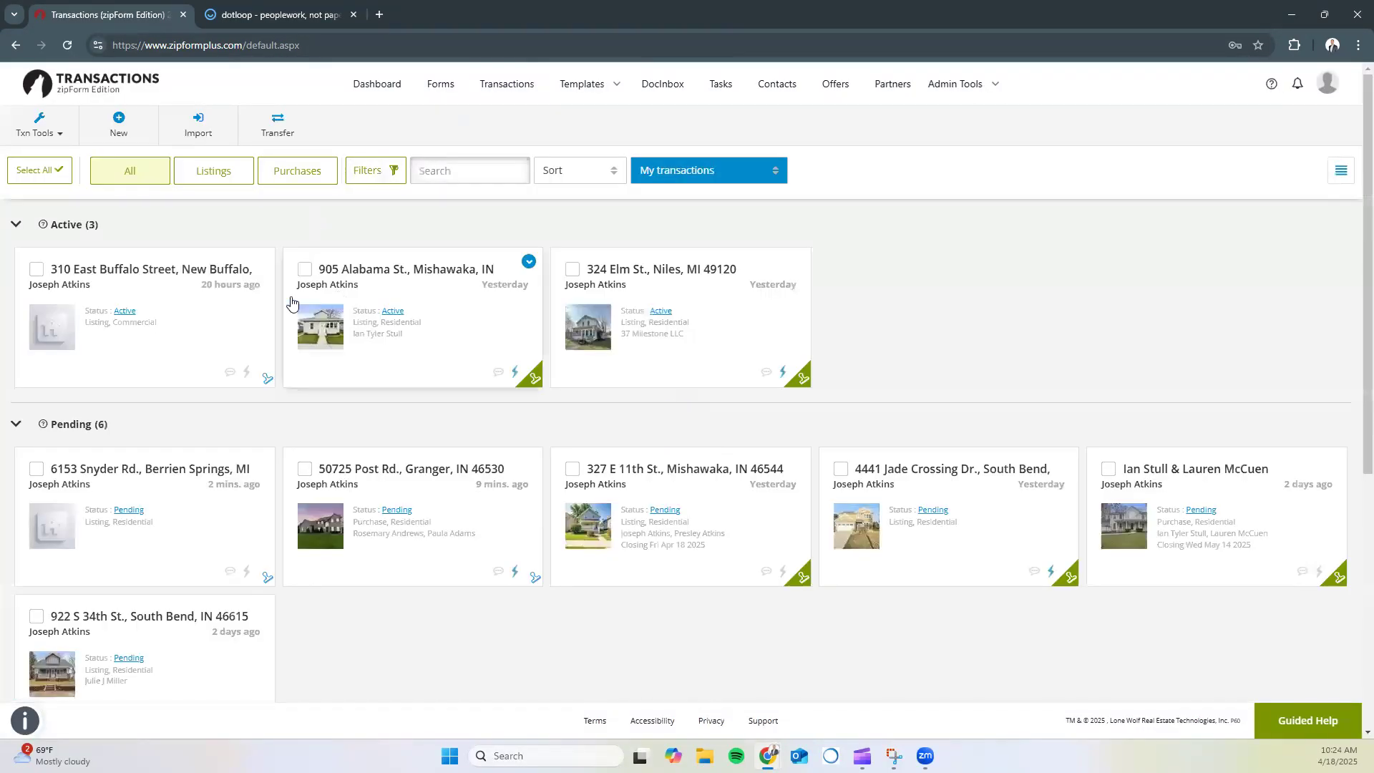
pyautogui.scroll(-1, 173, 452)
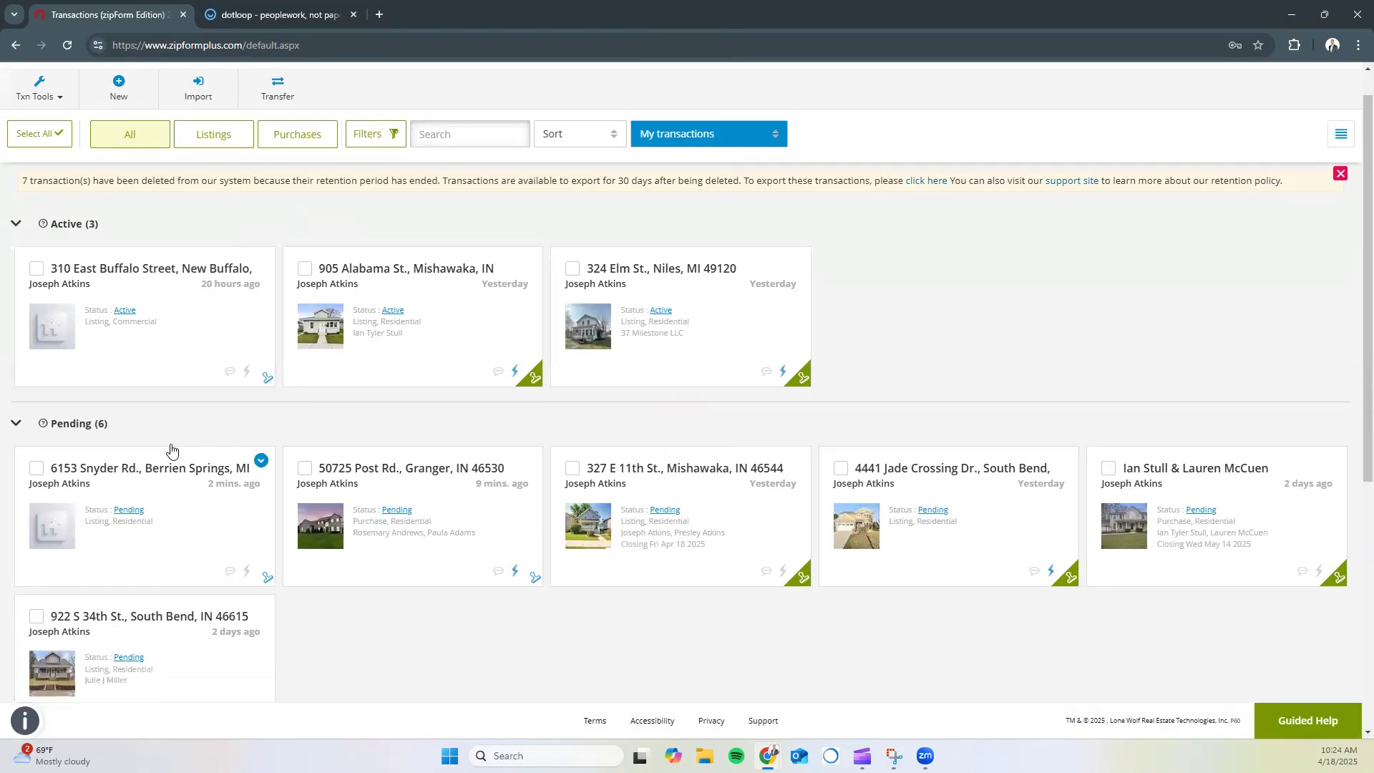
pyautogui.scroll(-1, 172, 449)
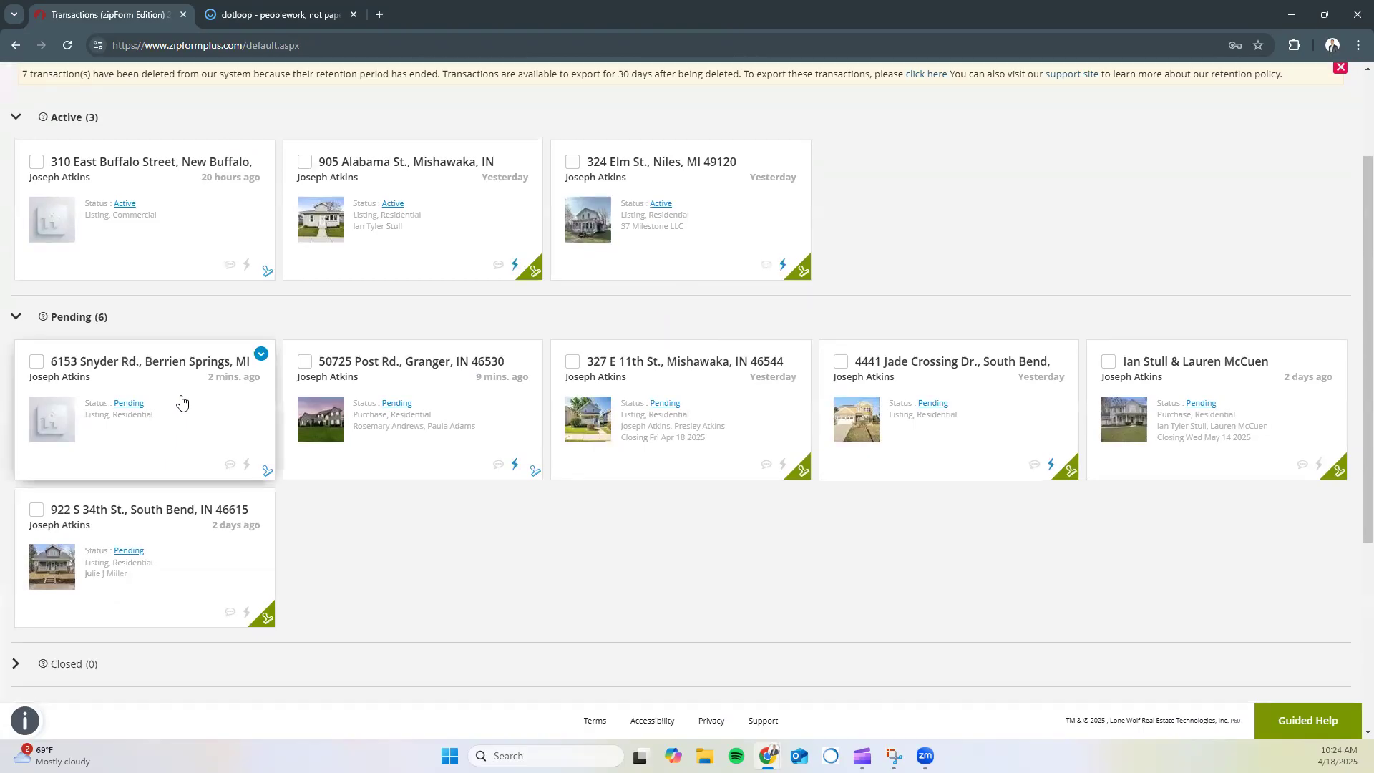
pyautogui.click(151, 365)
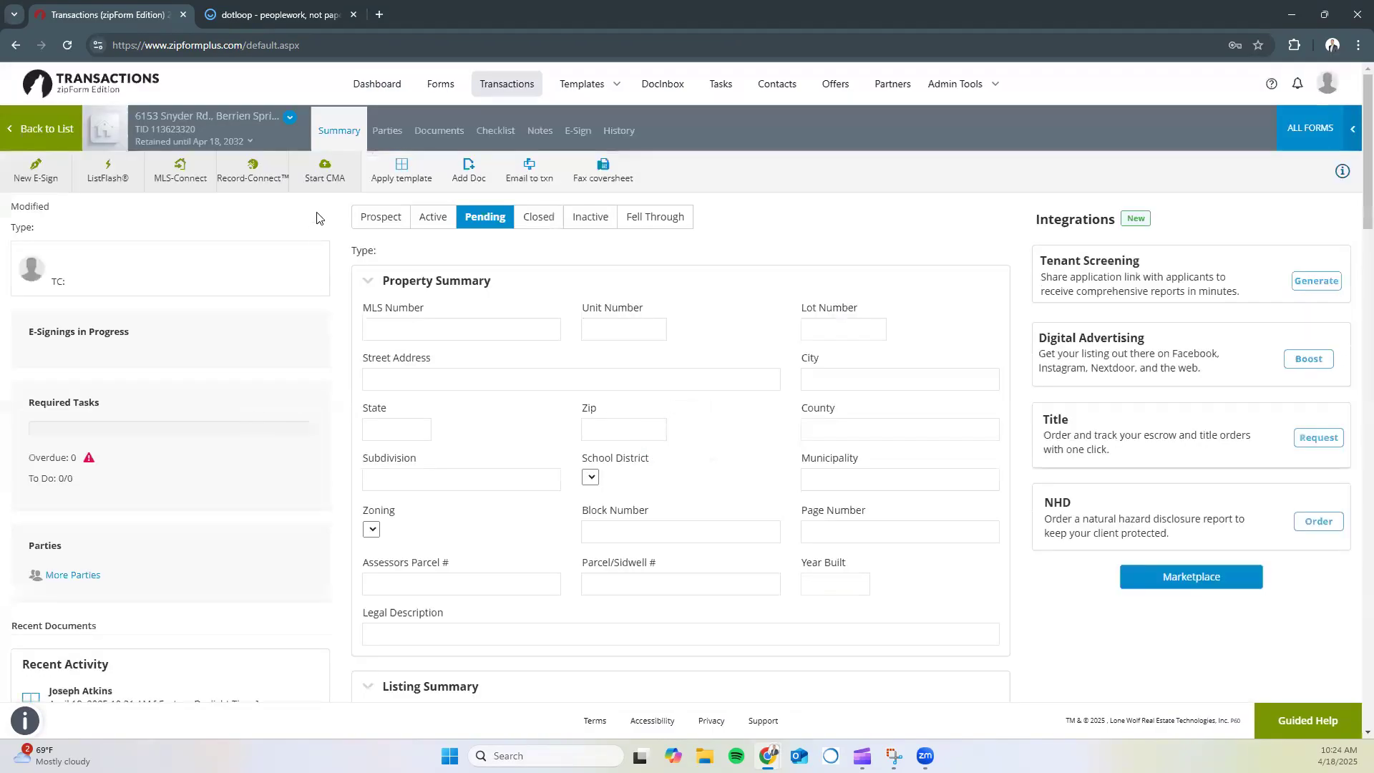
pyautogui.click(430, 133)
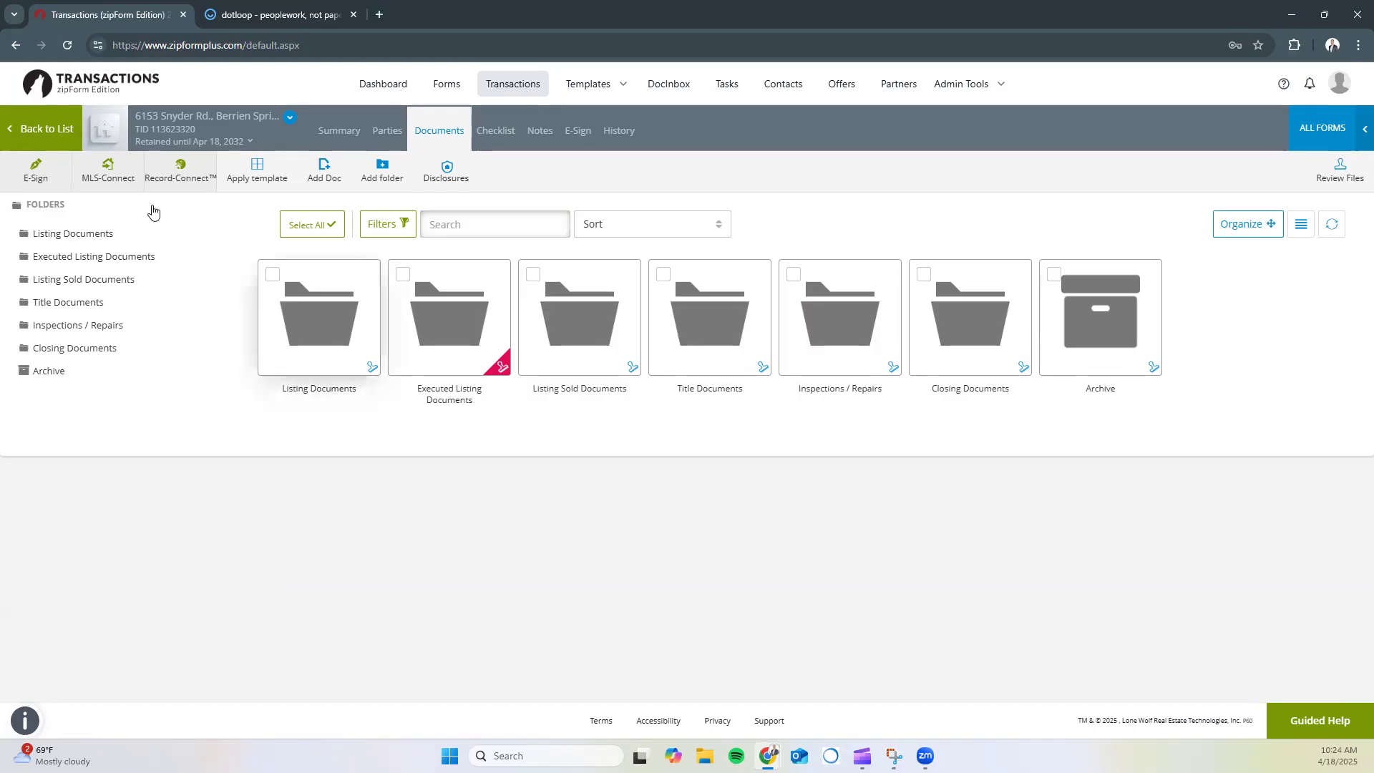
pyautogui.click(46, 131)
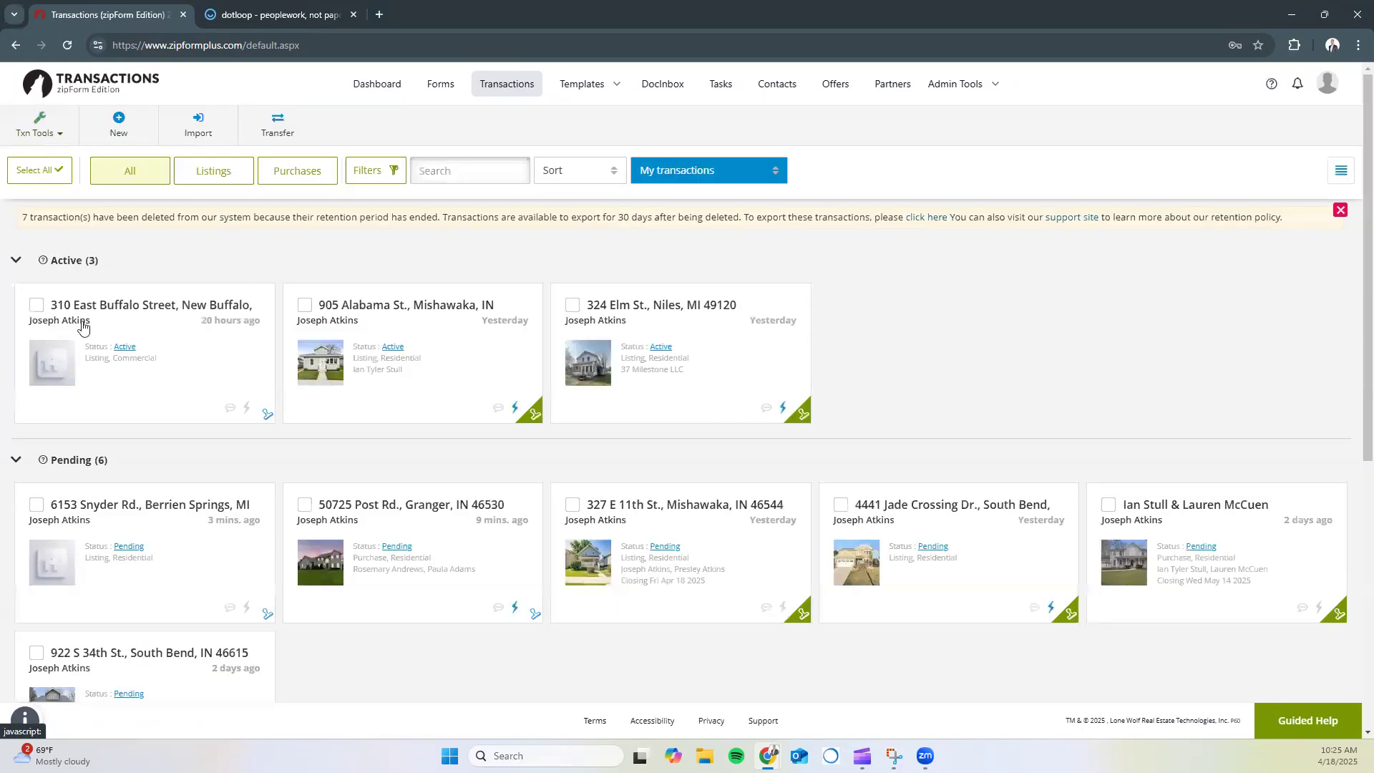
pyautogui.click(85, 307)
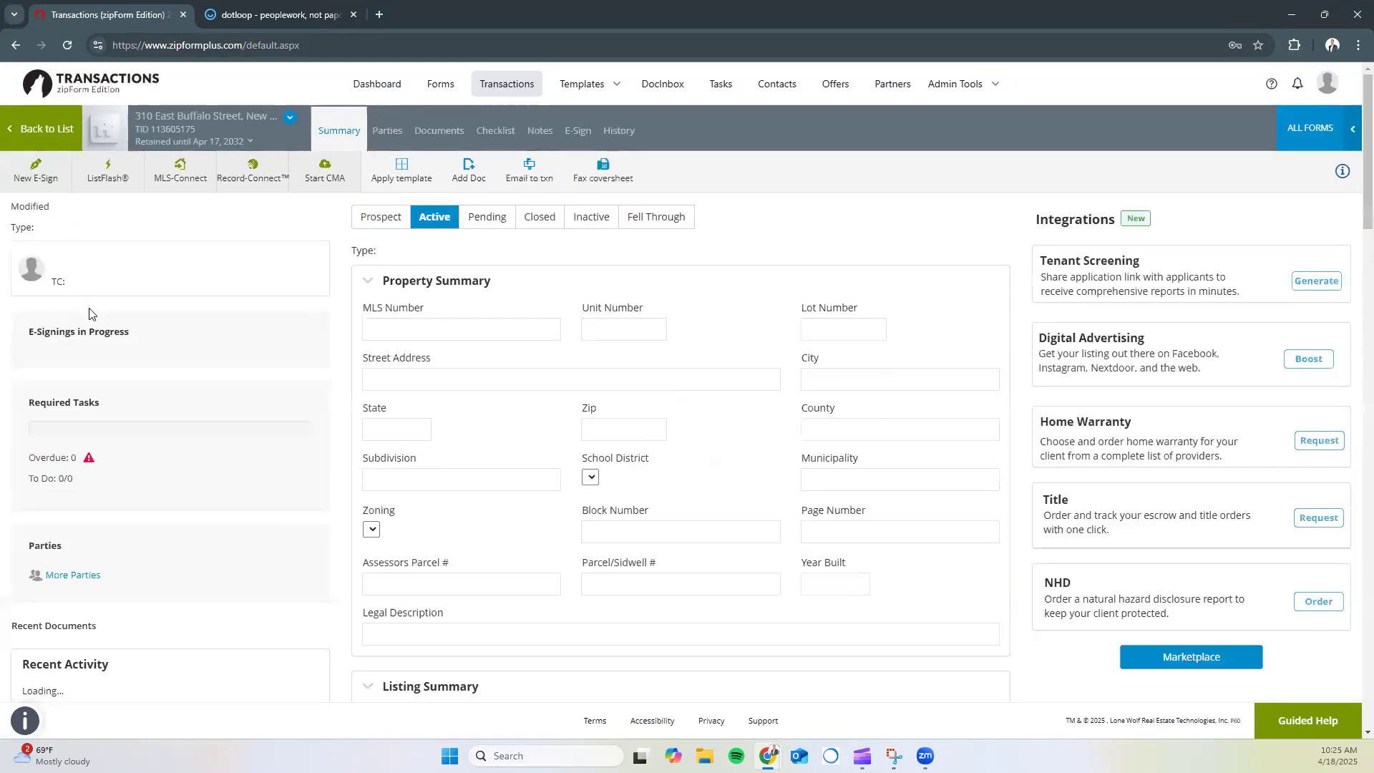
pyautogui.click(438, 130)
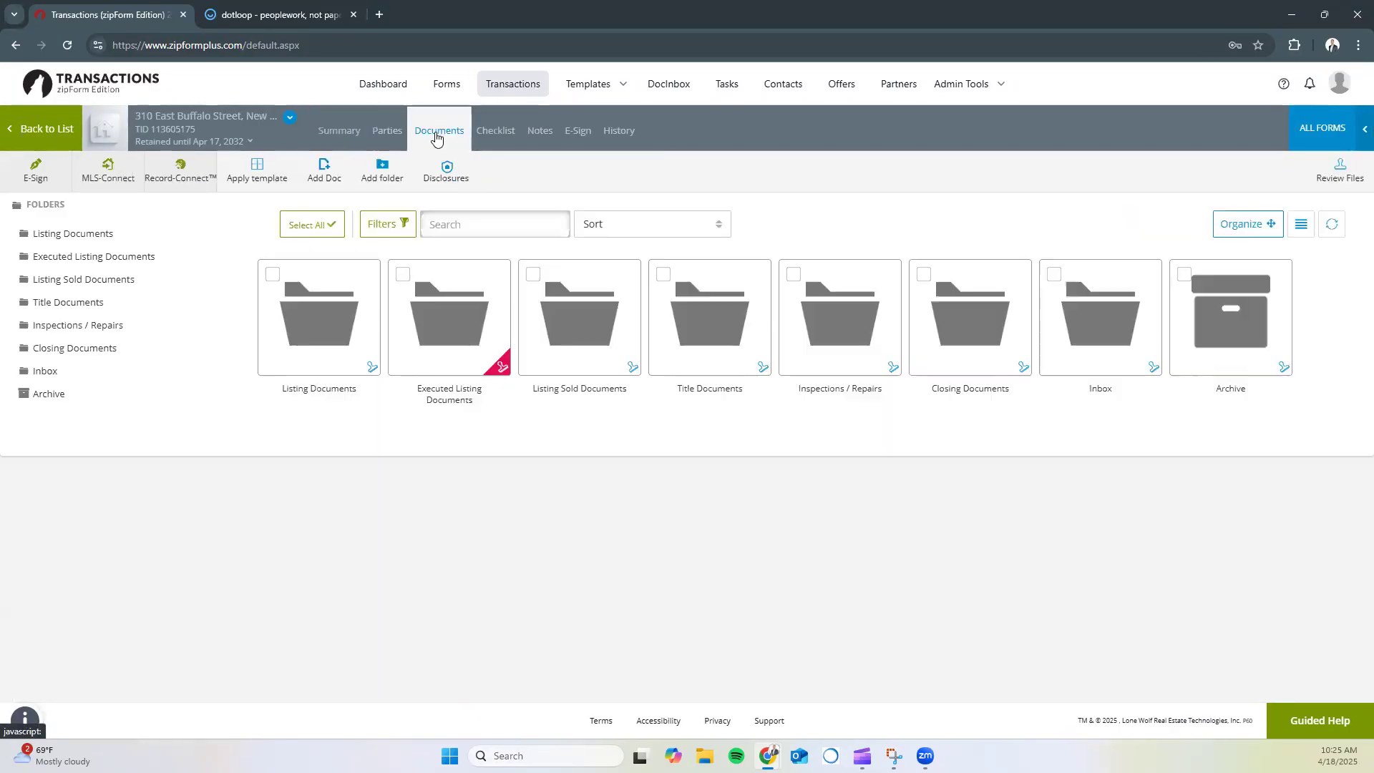
pyautogui.click(1122, 325)
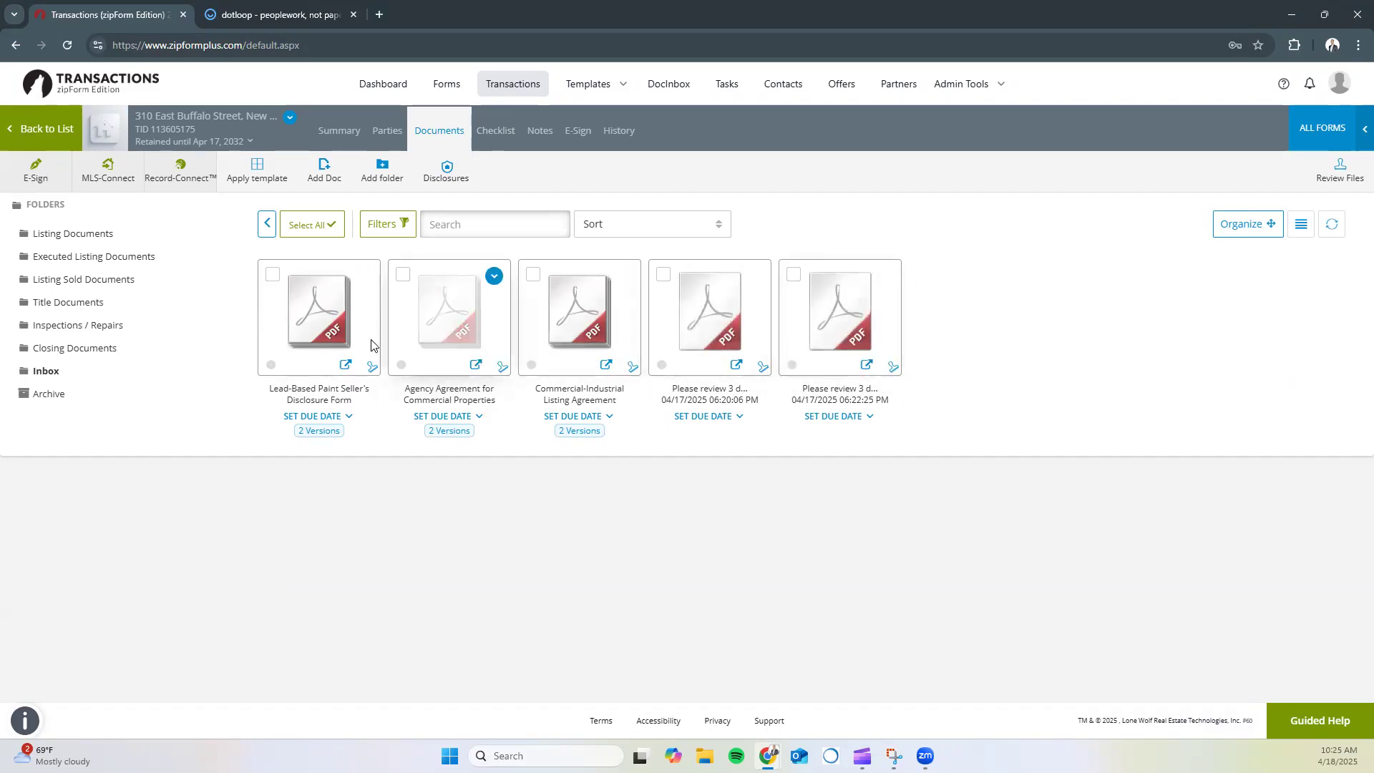
pyautogui.moveTo(319, 328)
pyautogui.mouseDown()
pyautogui.moveTo(236, 302)
pyautogui.moveTo(43, 283)
pyautogui.moveTo(75, 280)
pyautogui.moveTo(86, 261)
pyautogui.moveTo(83, 276)
pyautogui.moveTo(290, 354)
pyautogui.moveTo(315, 335)
pyautogui.mouseUp()
pyautogui.click(272, 275)
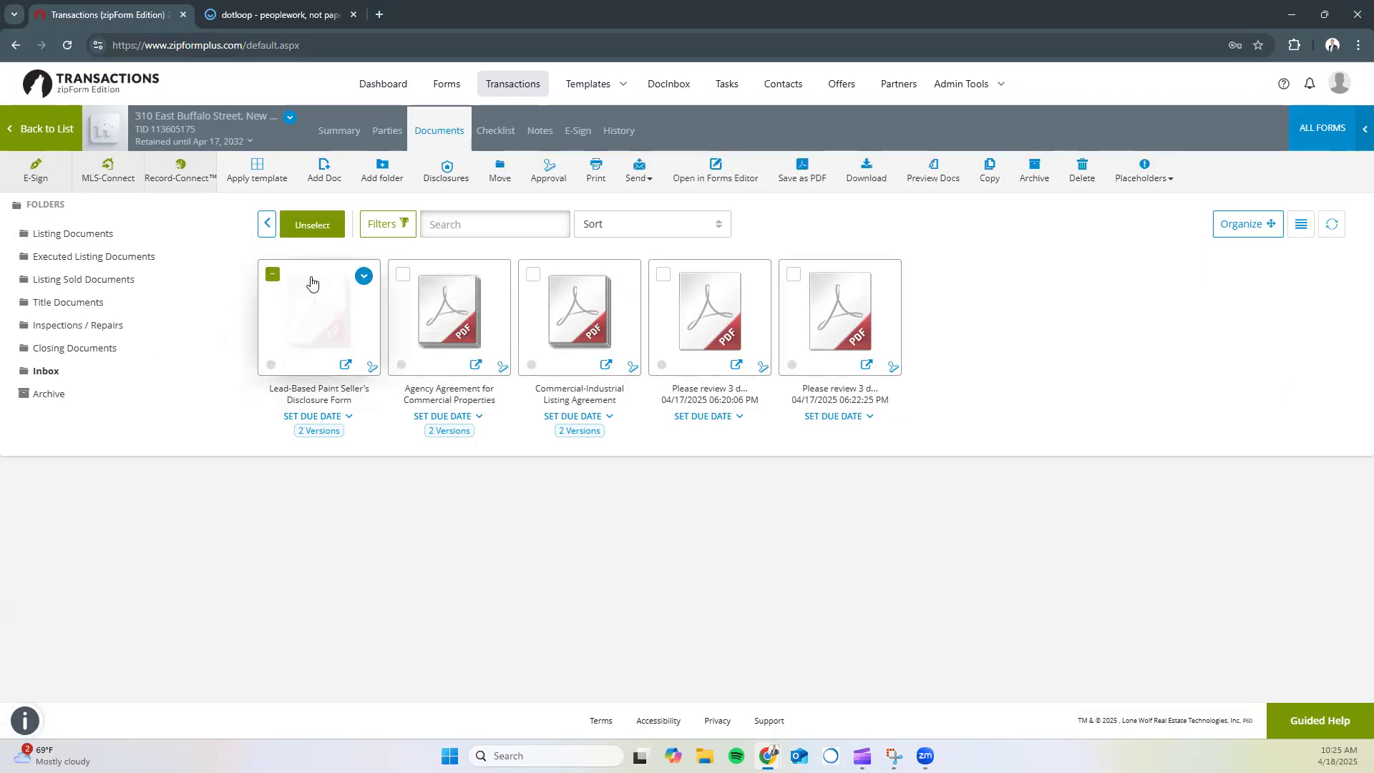
pyautogui.click(401, 276)
pyautogui.click(533, 275)
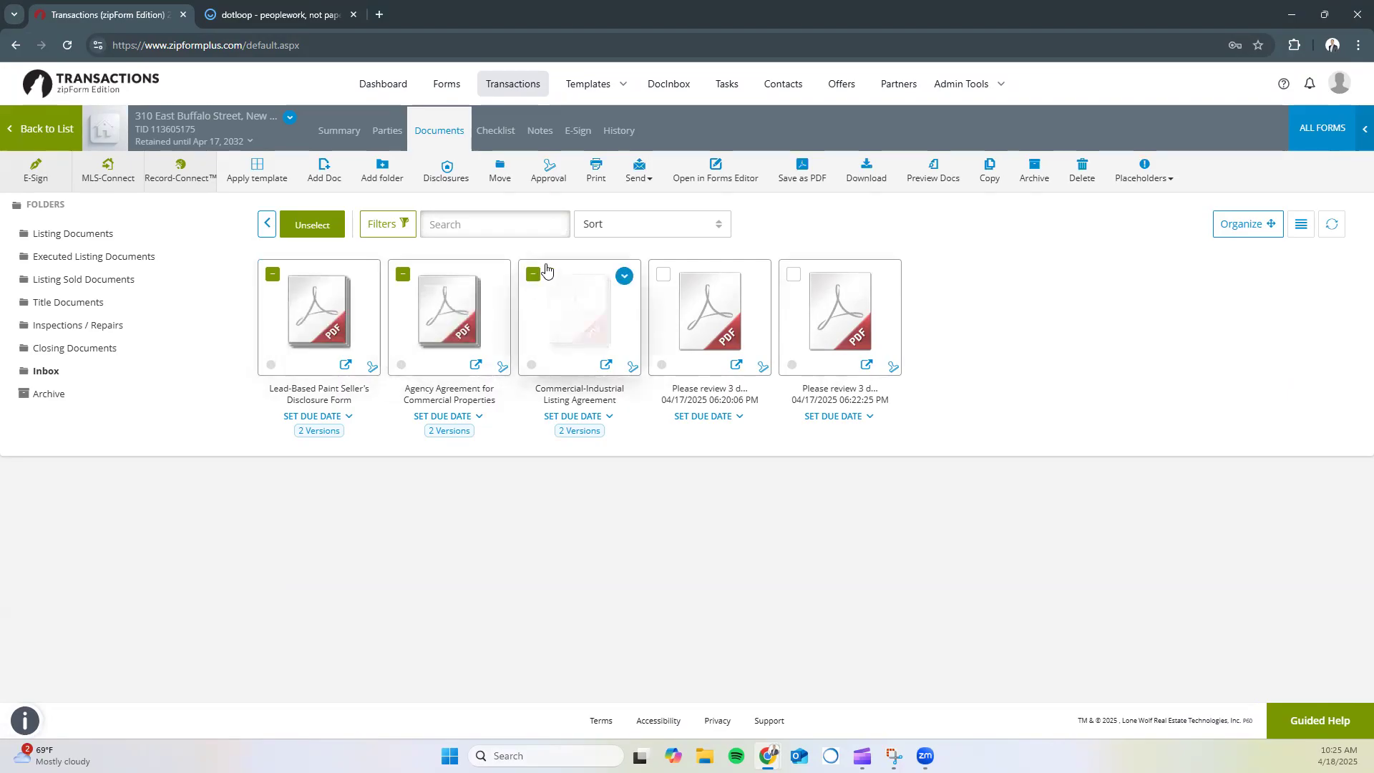
pyautogui.click(505, 178)
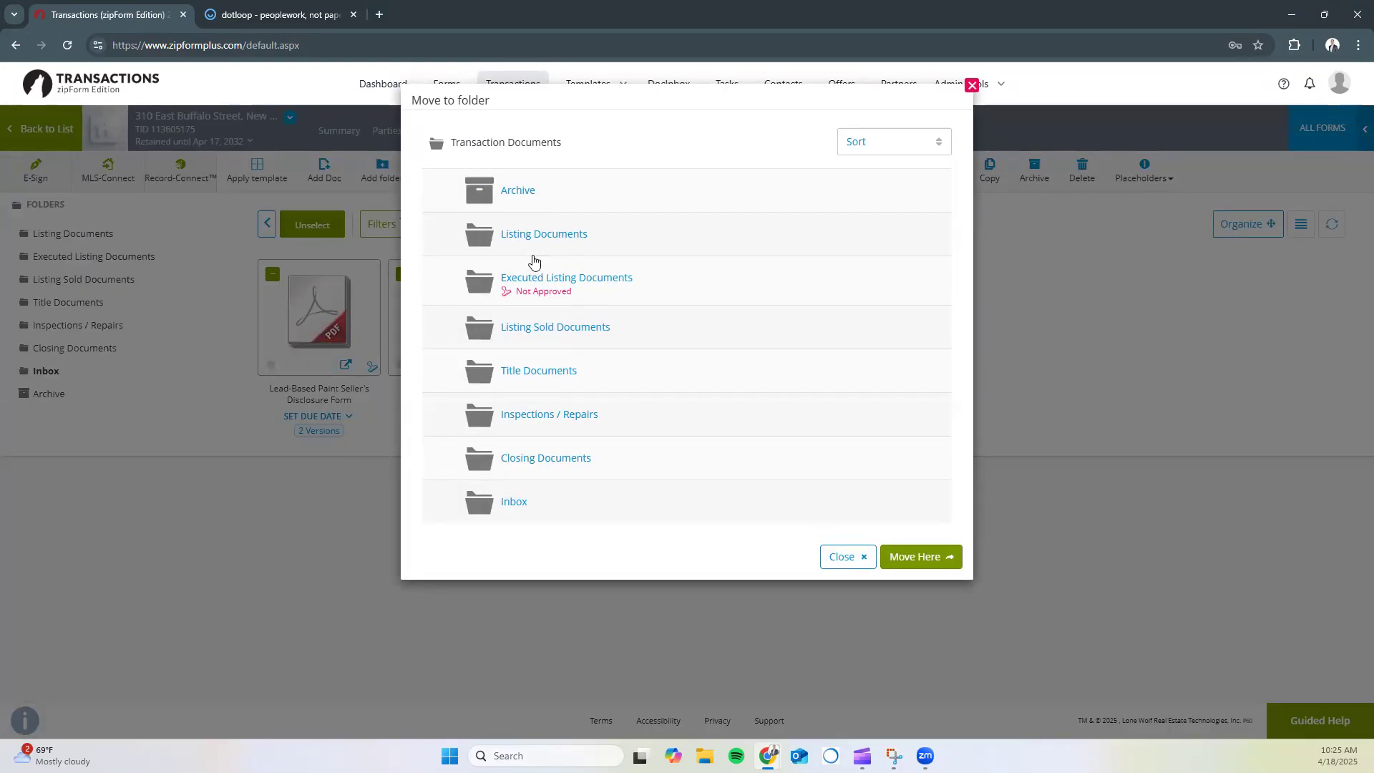
pyautogui.click(522, 281)
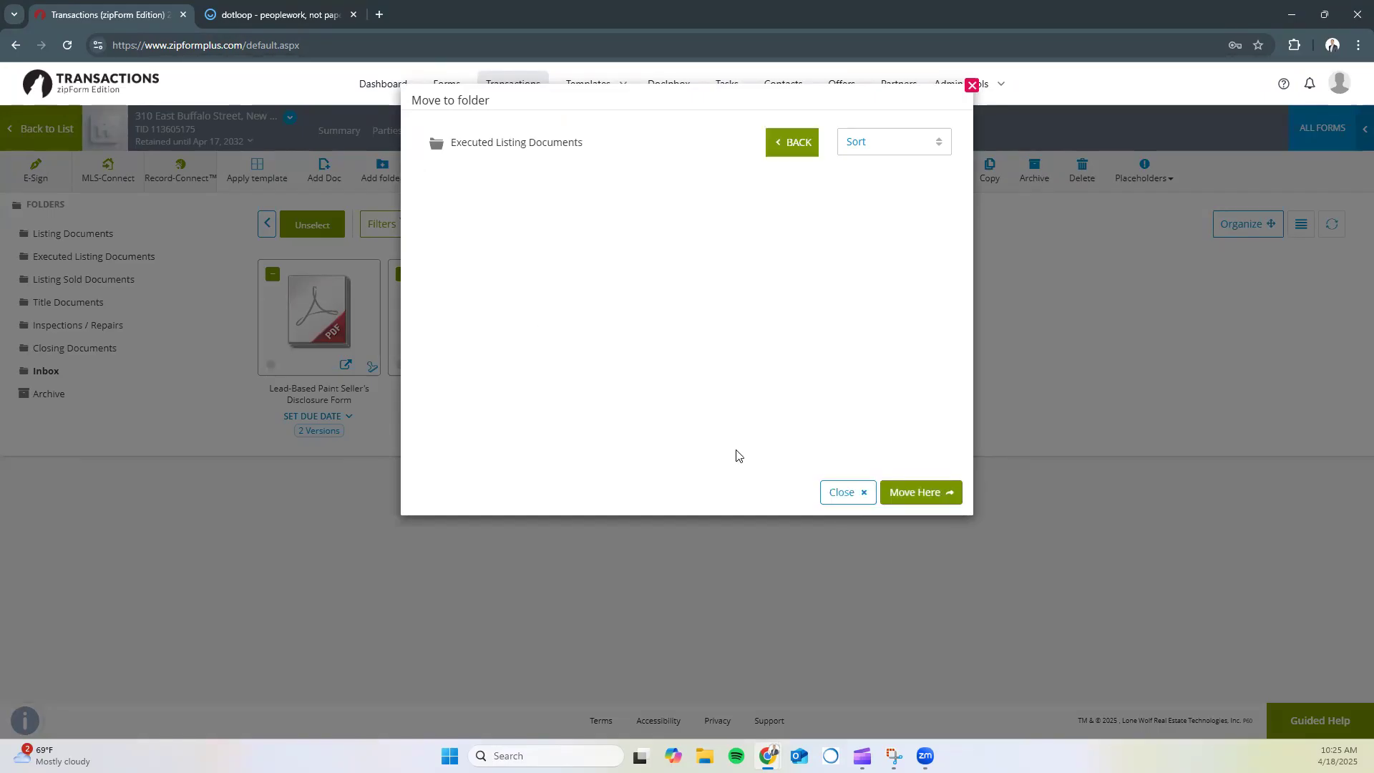
pyautogui.click(916, 492)
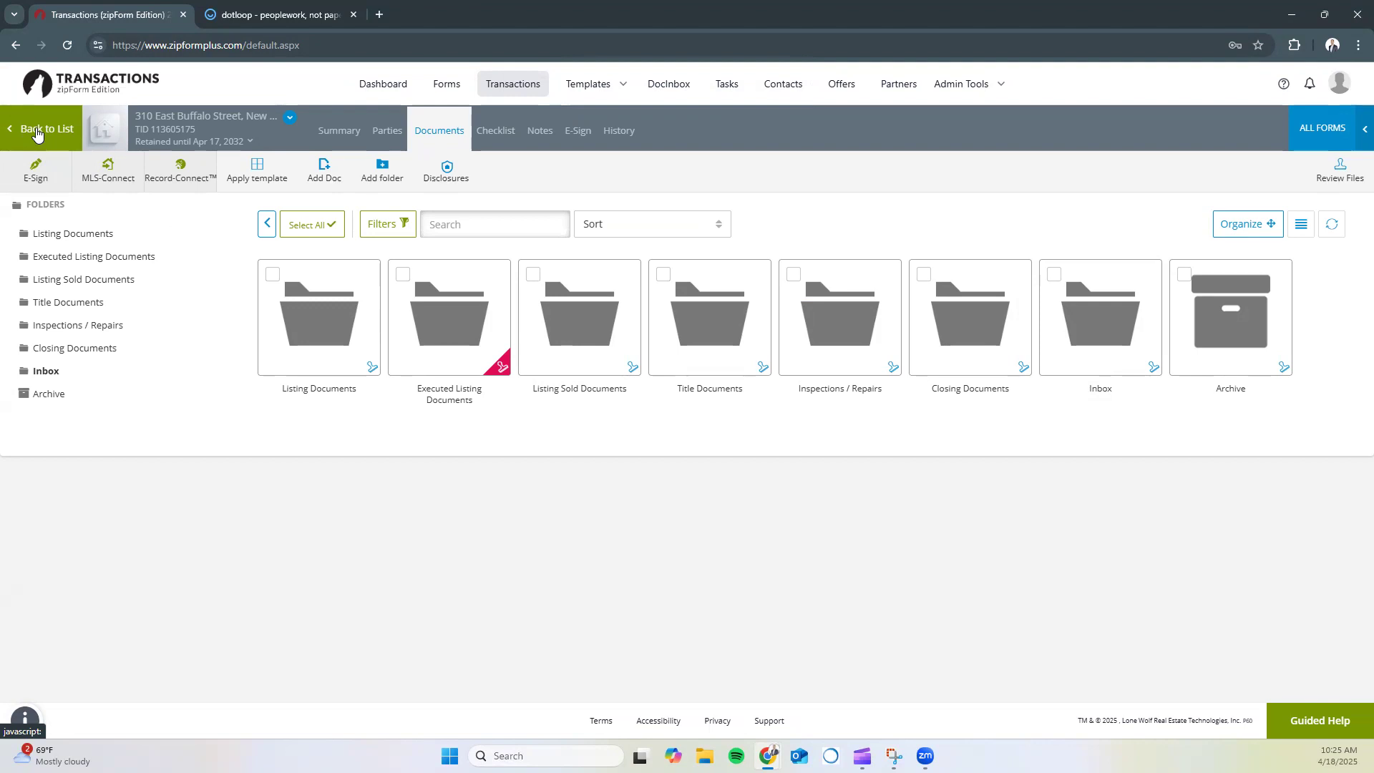
pyautogui.click(37, 135)
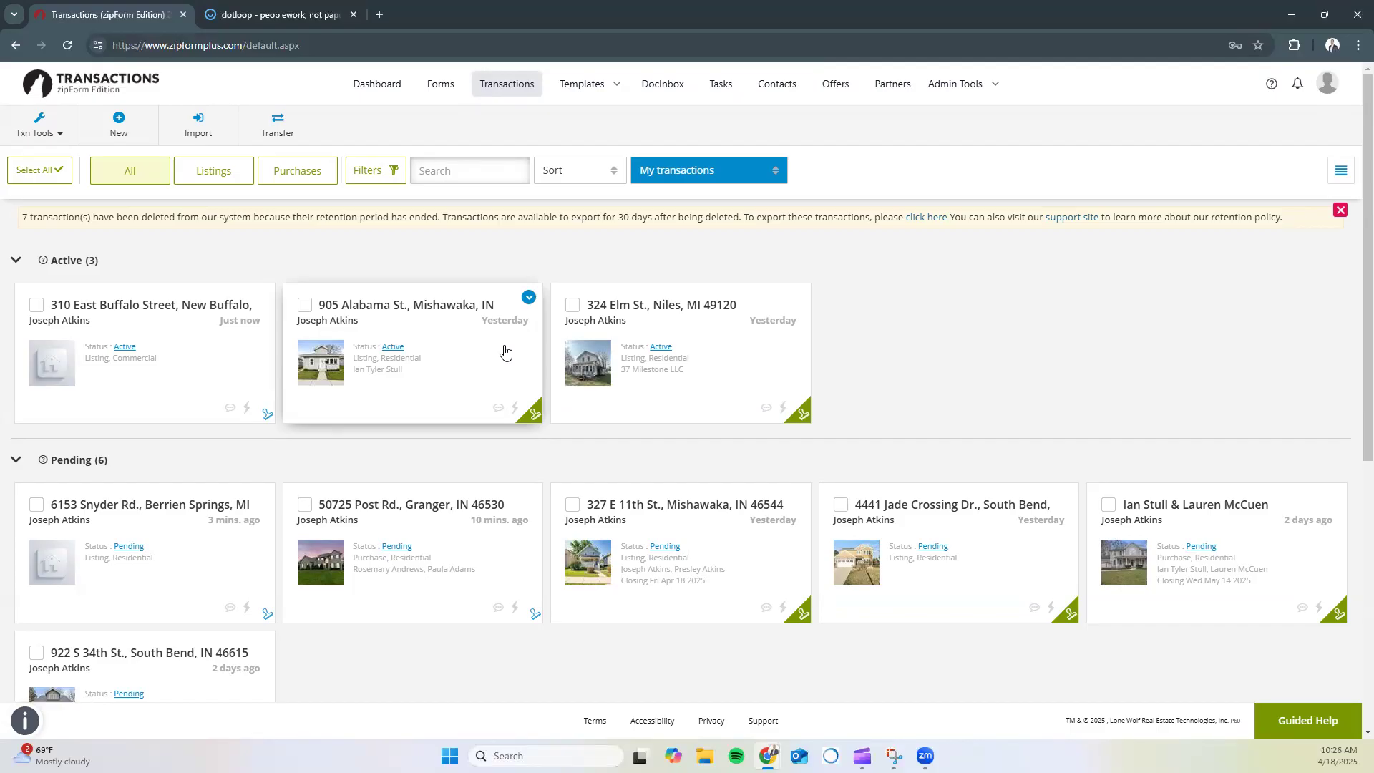
pyautogui.click(157, 508)
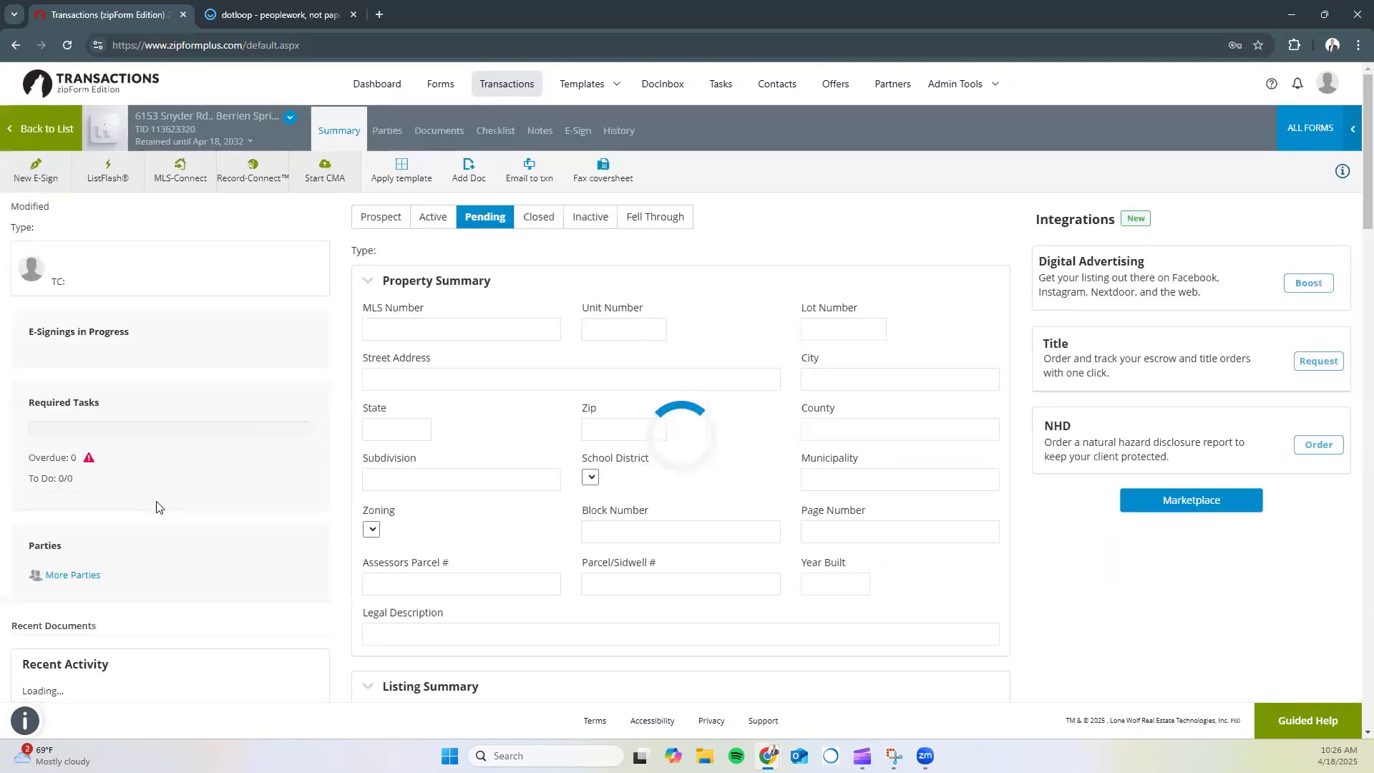
pyautogui.click(449, 133)
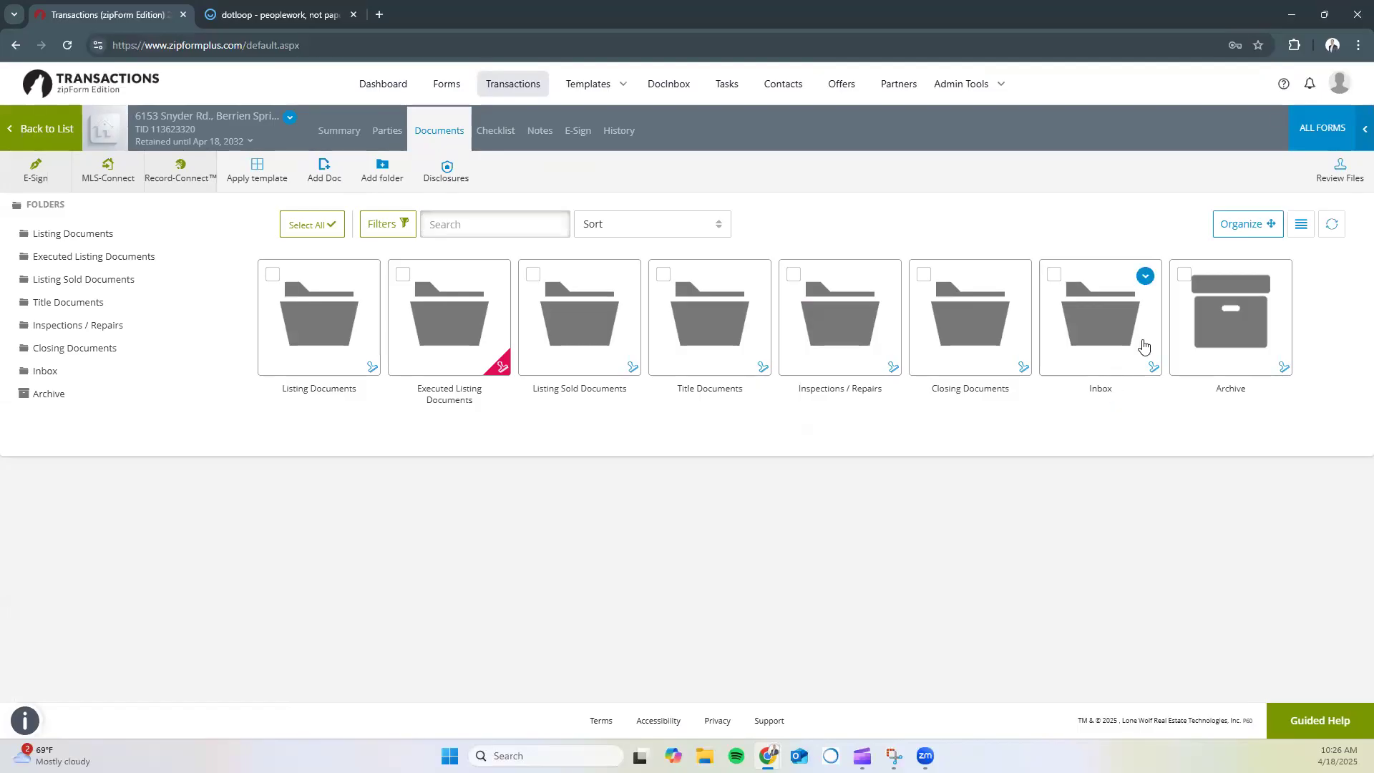
pyautogui.click(1080, 331)
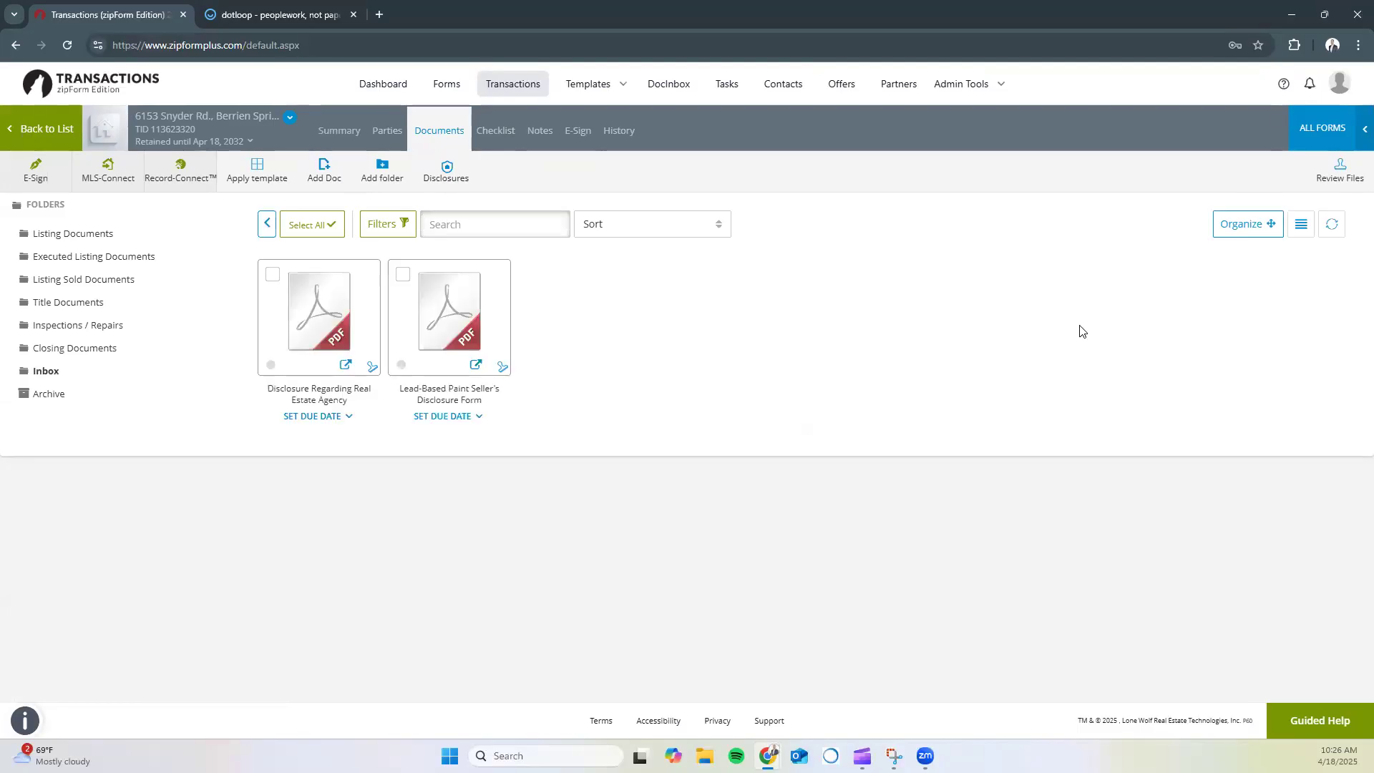
pyautogui.click(306, 324)
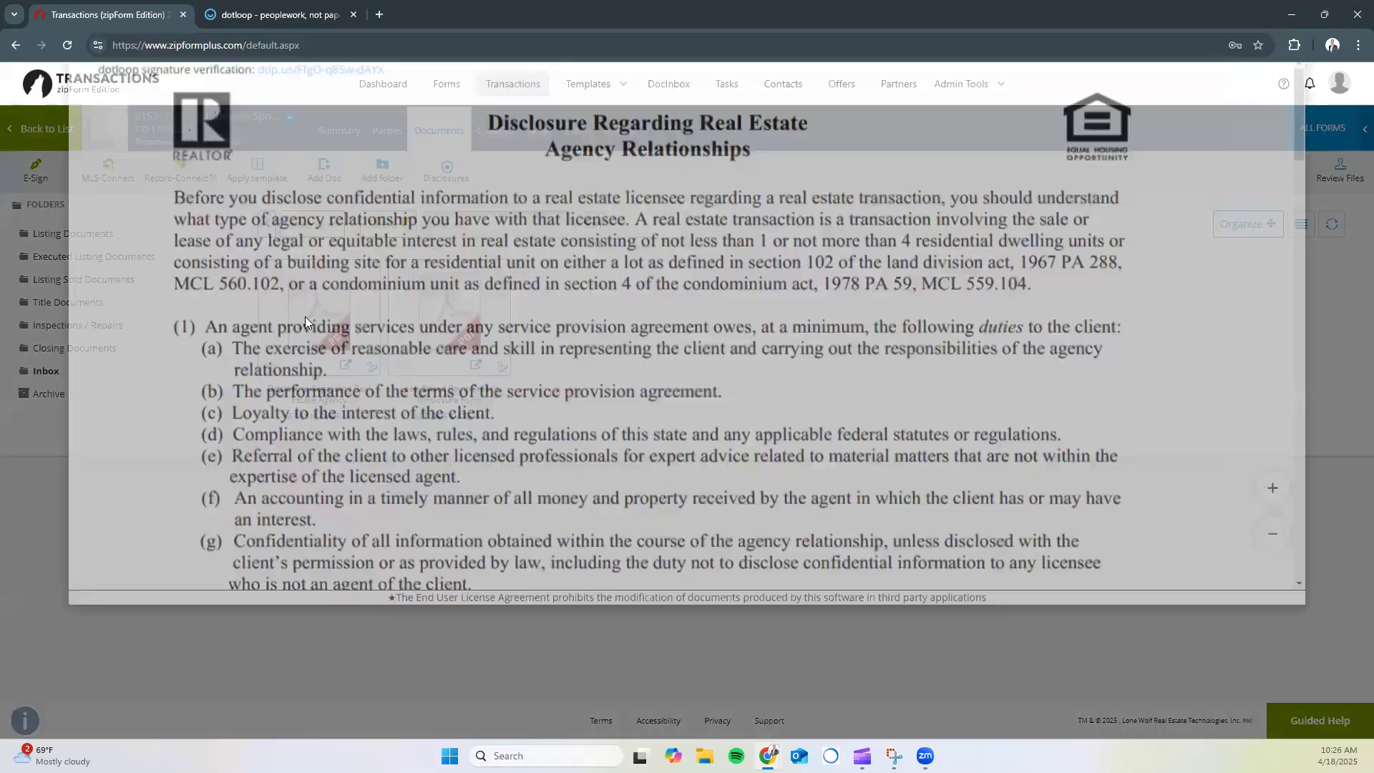
pyautogui.scroll(-6, 331, 350)
pyautogui.scroll(-20, 332, 351)
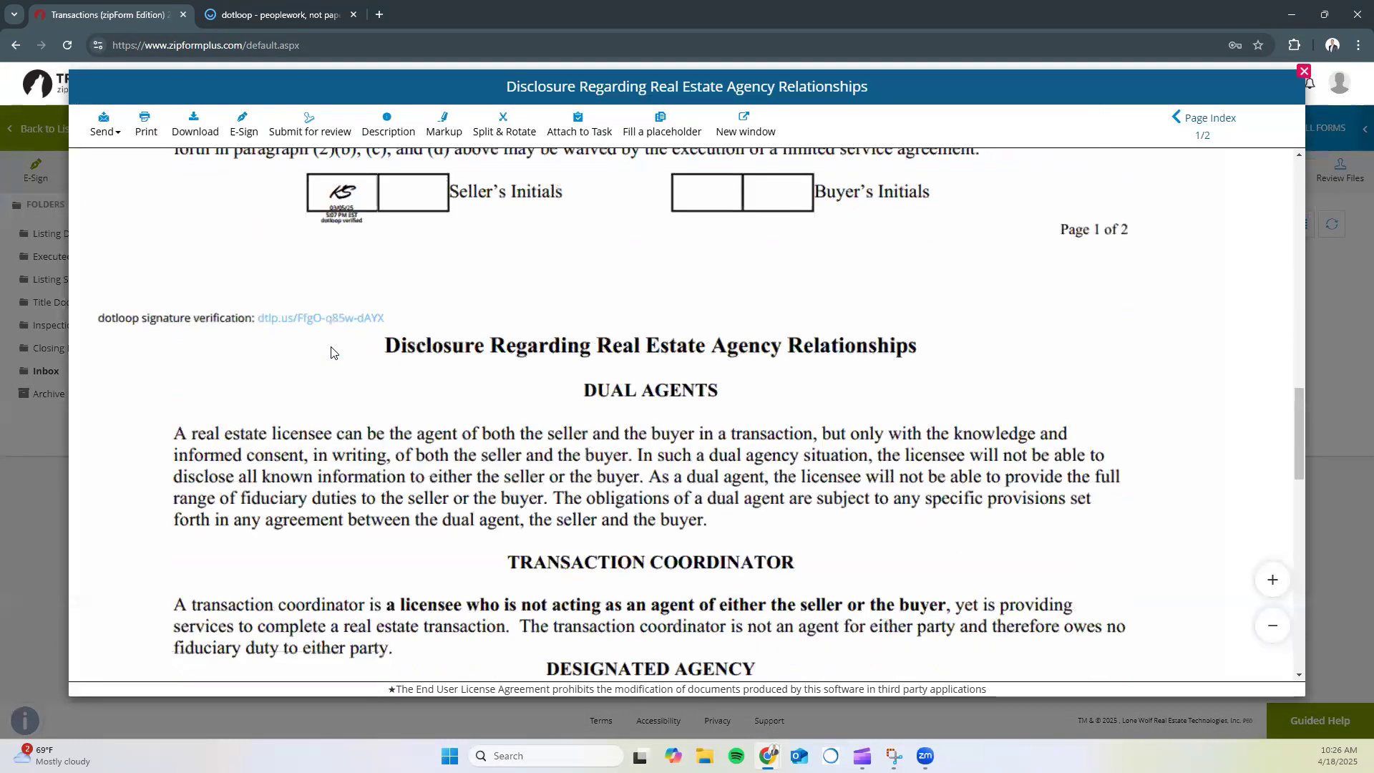
pyautogui.scroll(5, 332, 351)
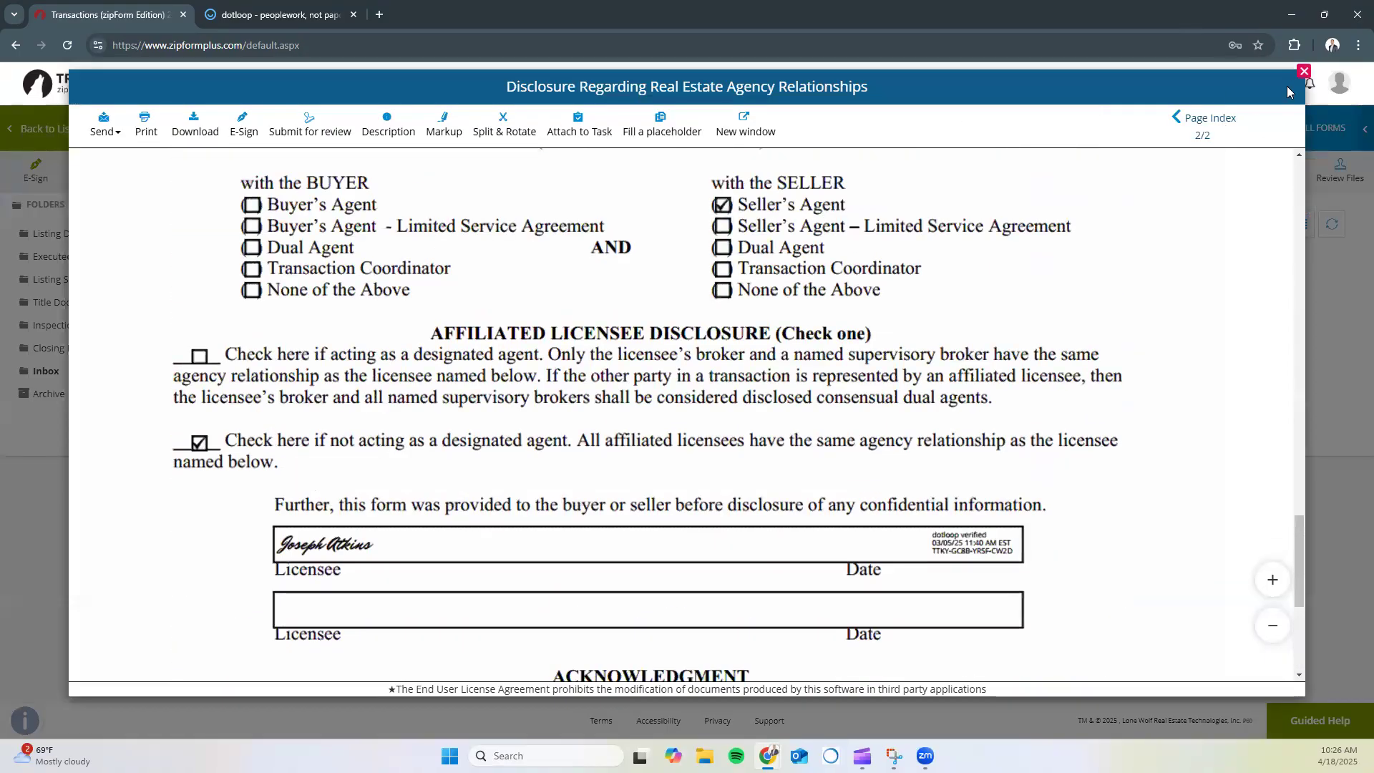
pyautogui.click(1303, 72)
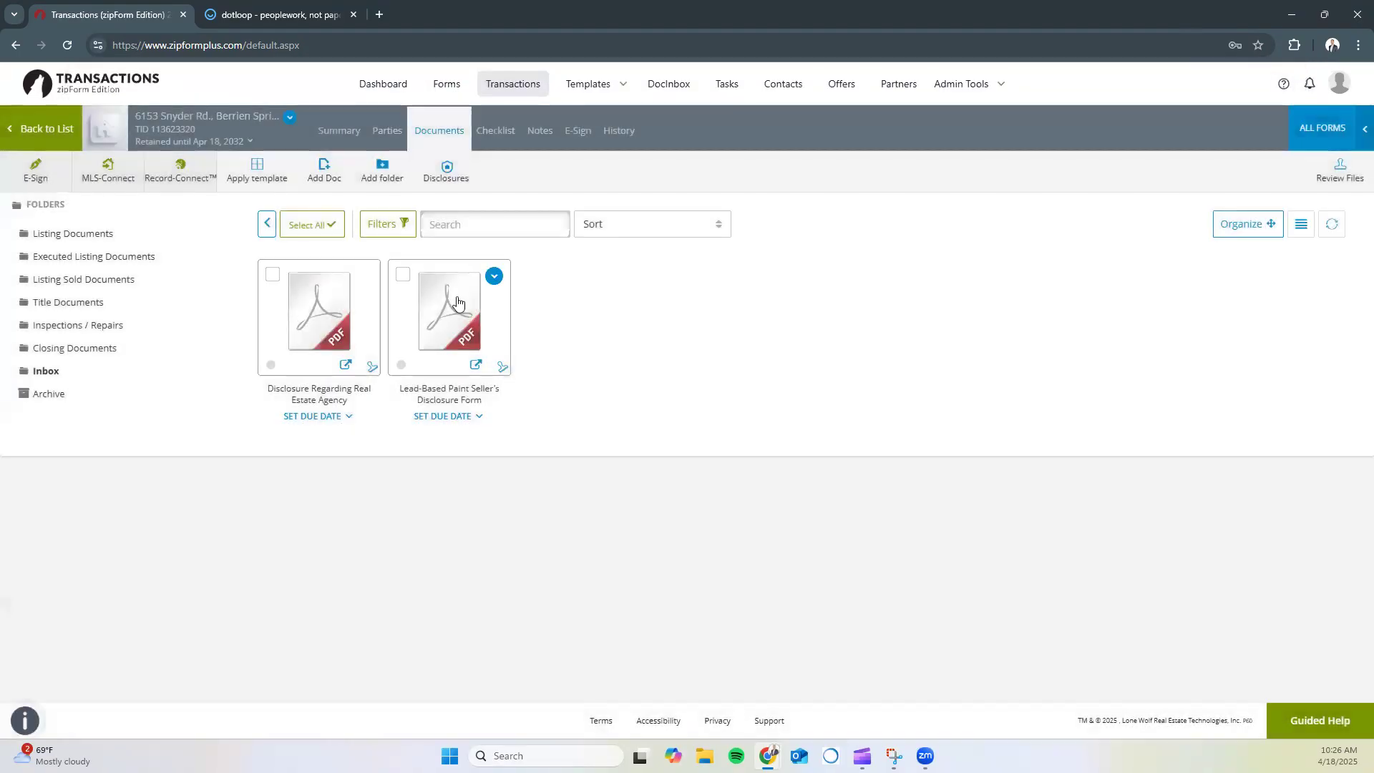
# Review the Lead-Based Paint Seller's Disclosure, peek at Closing Documents, and compare with the dotloop loop
pyautogui.click(453, 296)
pyautogui.scroll(-10, 448, 420)
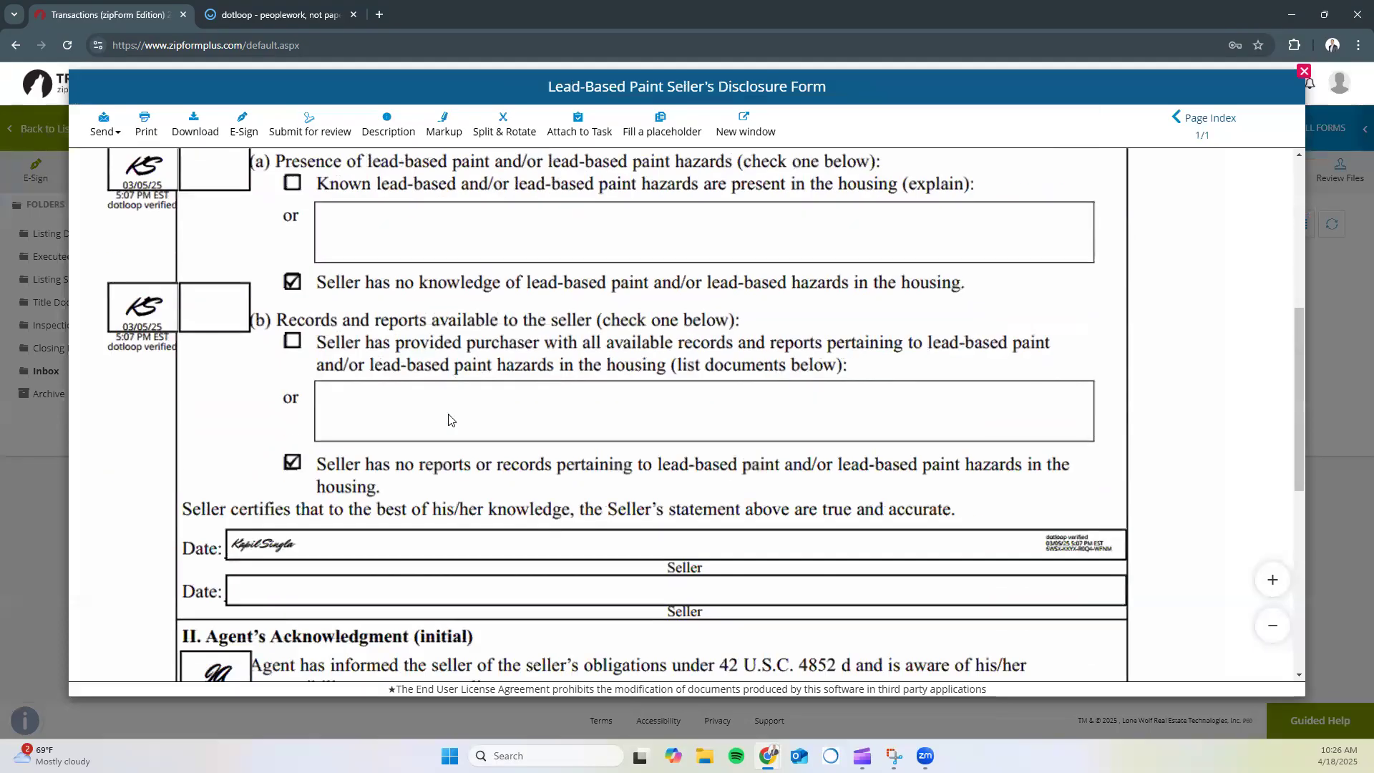
pyautogui.click(1303, 72)
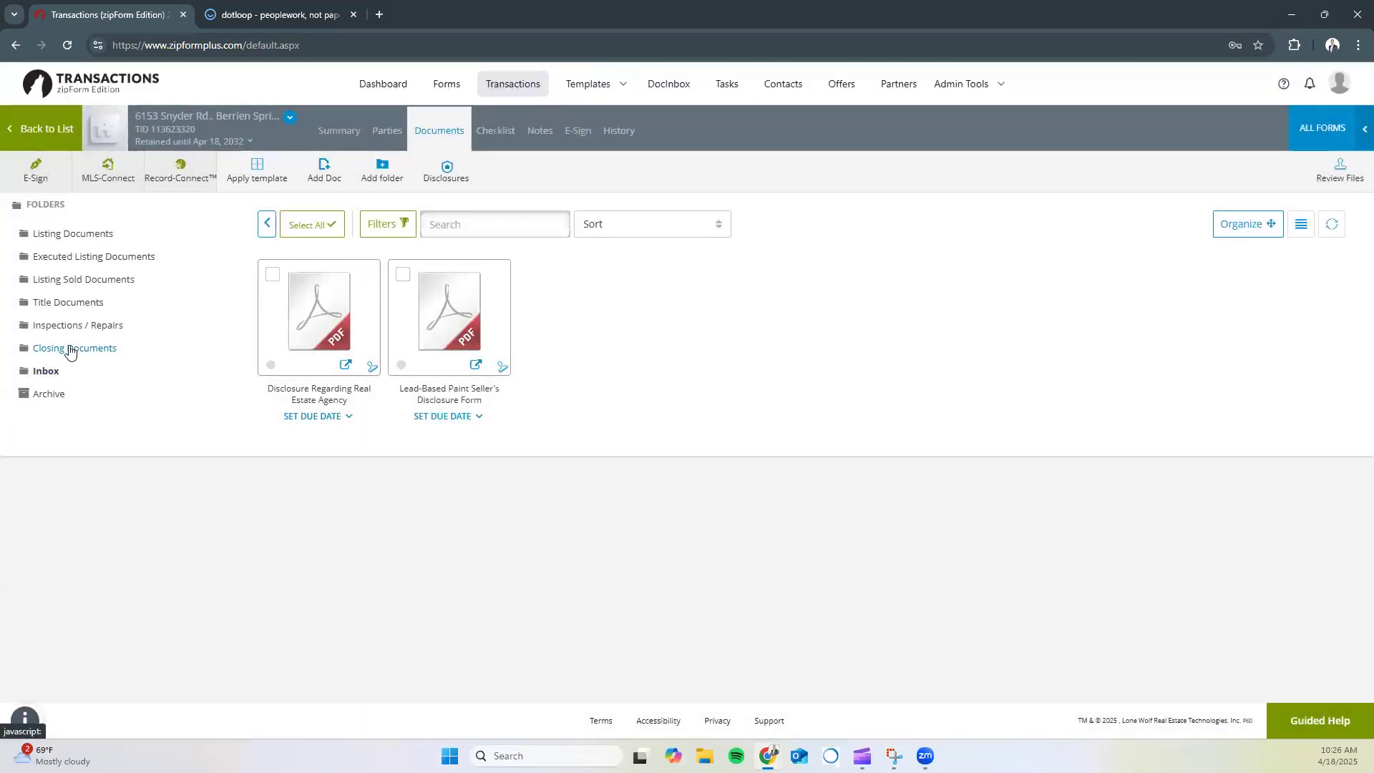
pyautogui.click(70, 351)
pyautogui.click(46, 370)
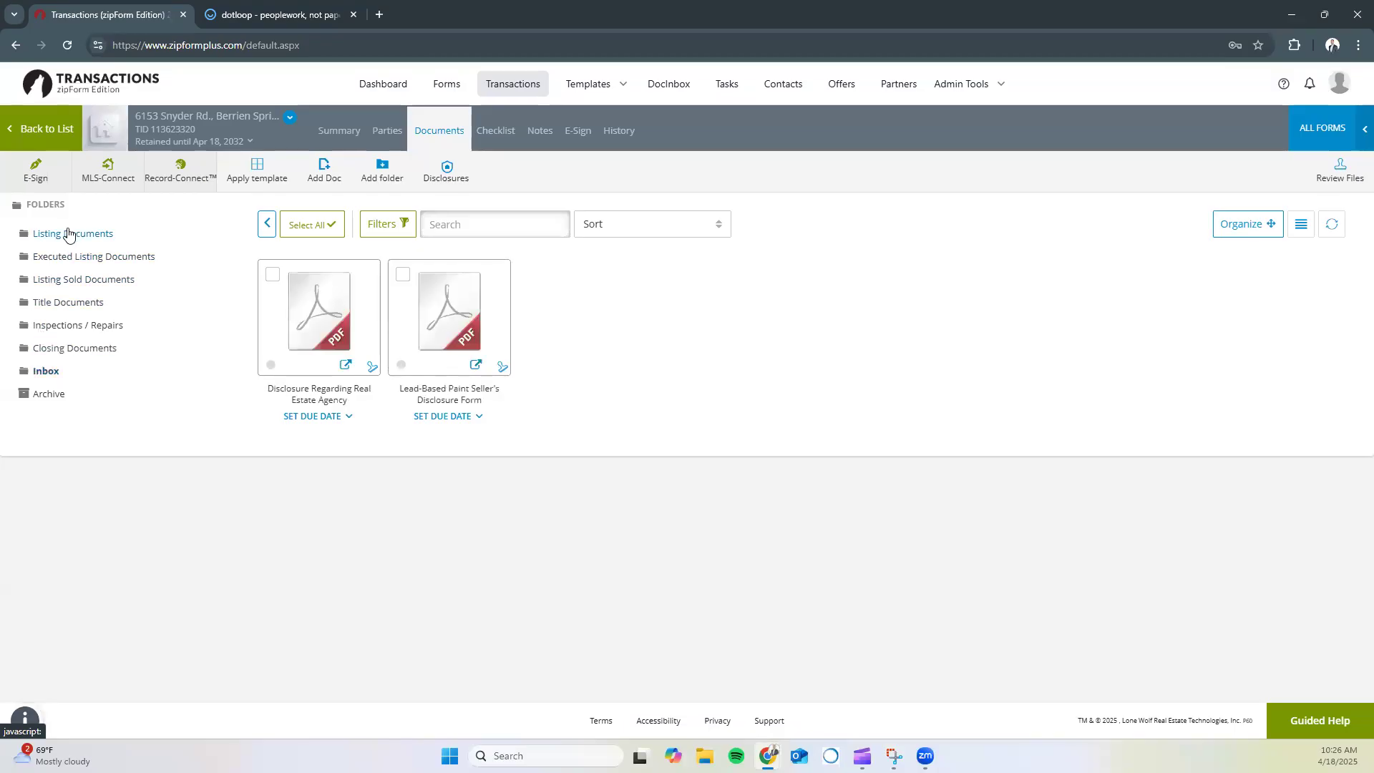
pyautogui.click(280, 8)
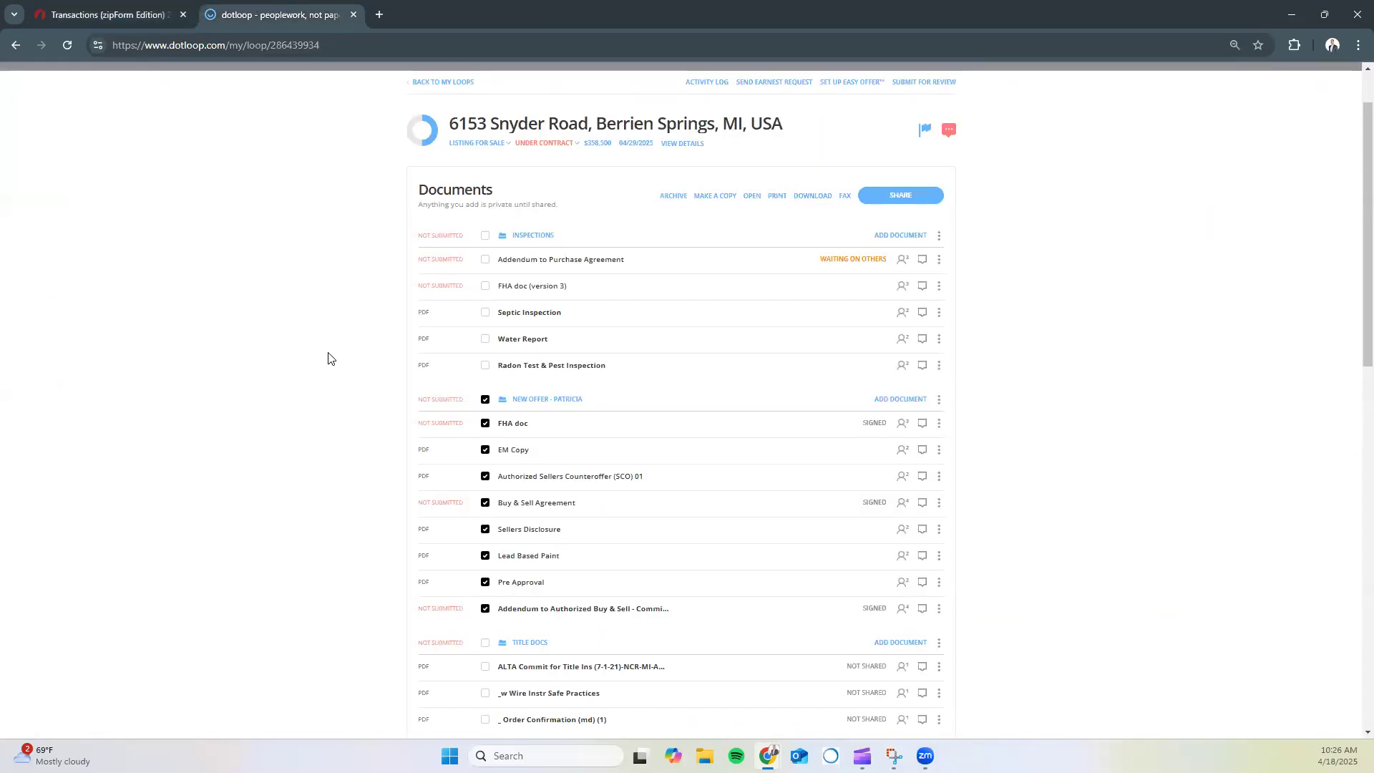
pyautogui.scroll(-1, 328, 357)
pyautogui.click(107, 14)
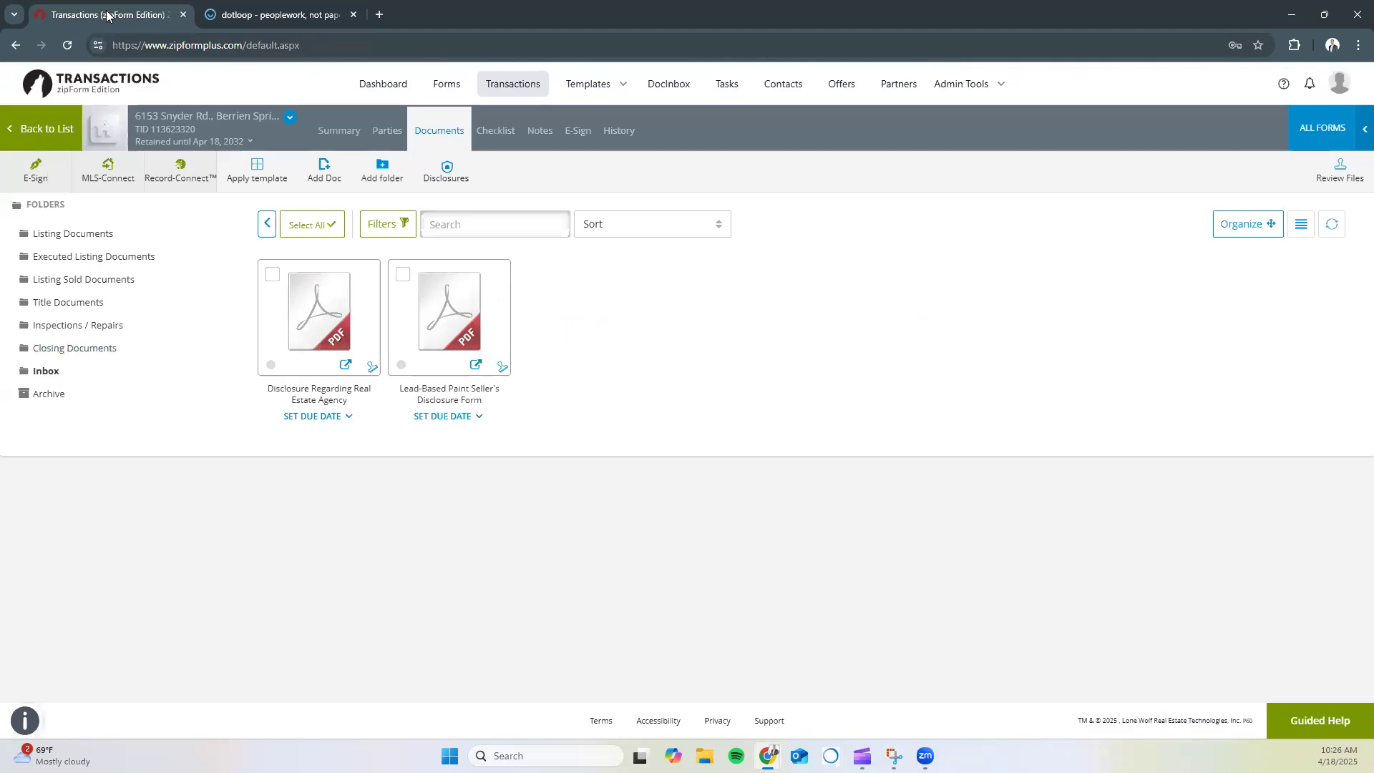
pyautogui.click(65, 46)
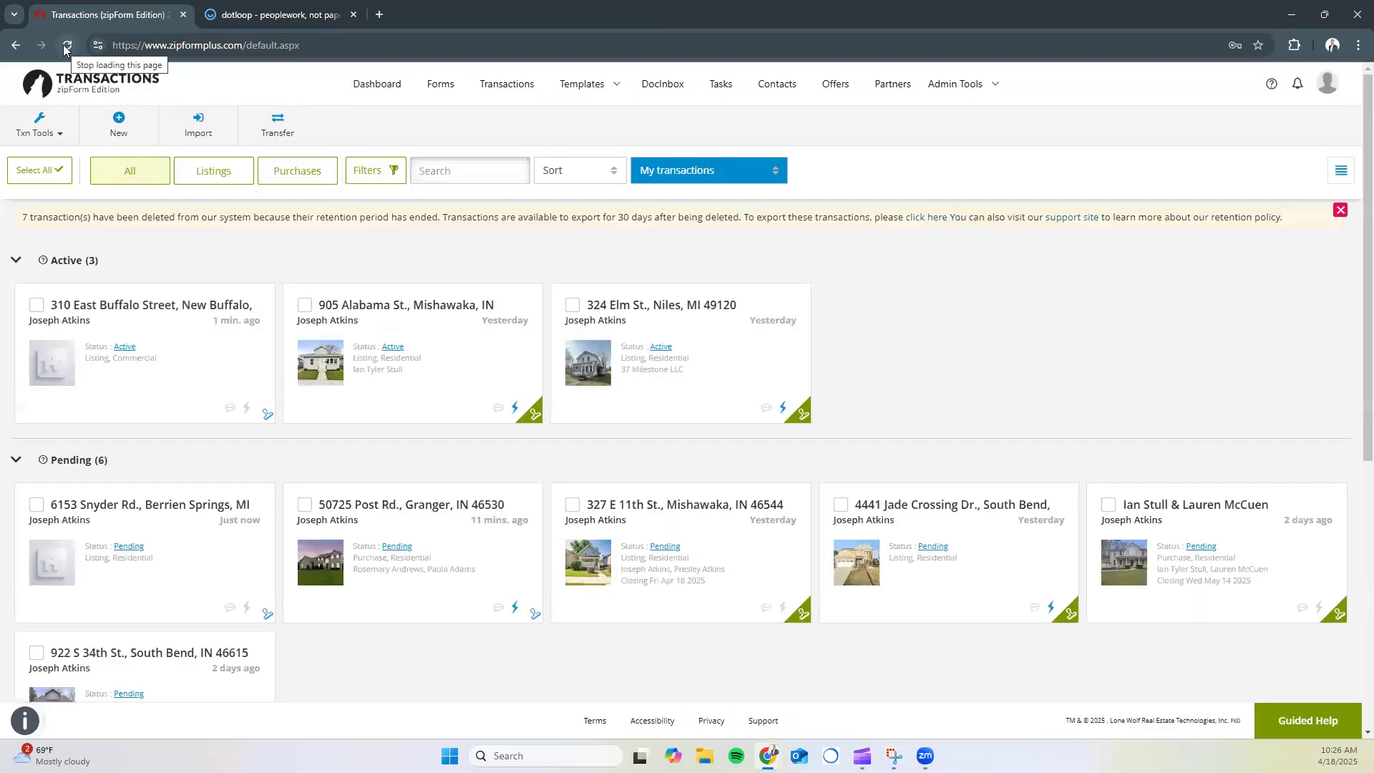
pyautogui.click(103, 506)
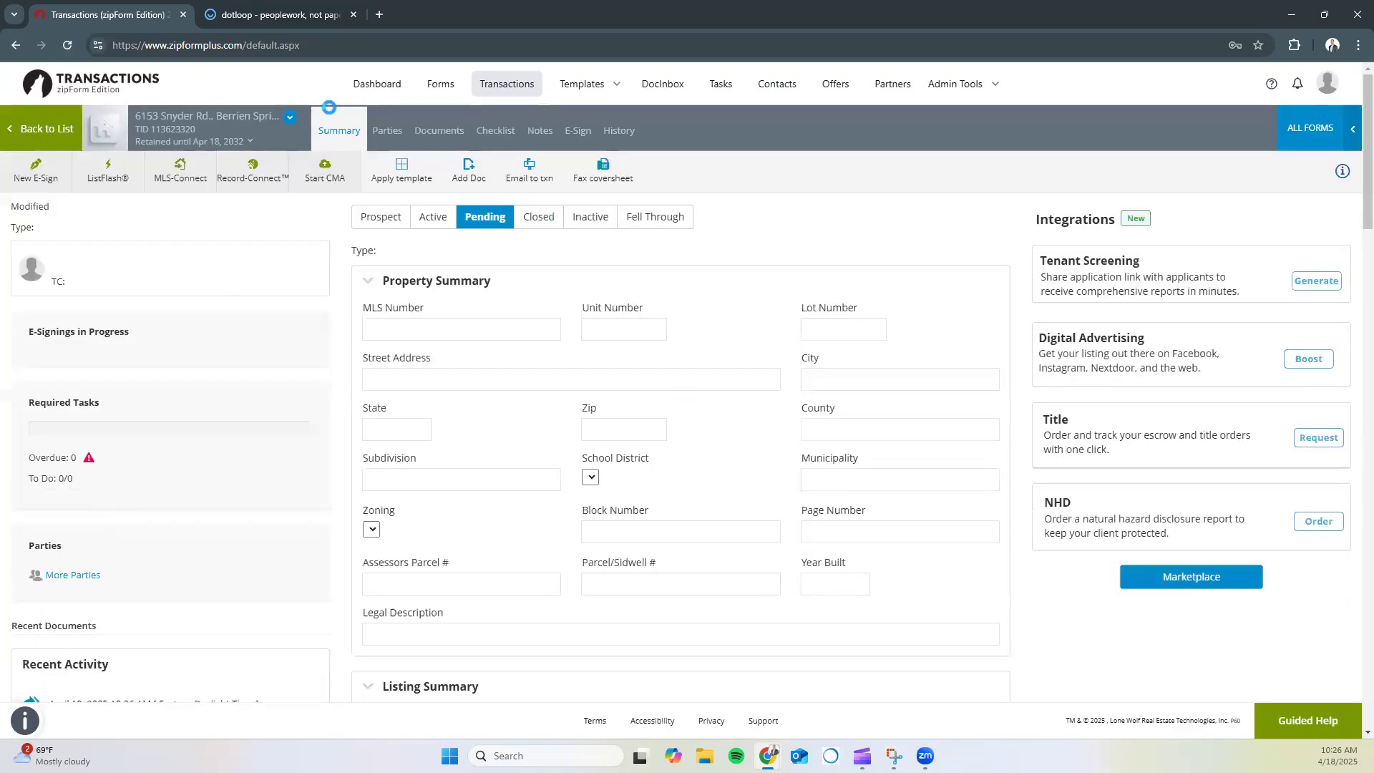
pyautogui.click(428, 132)
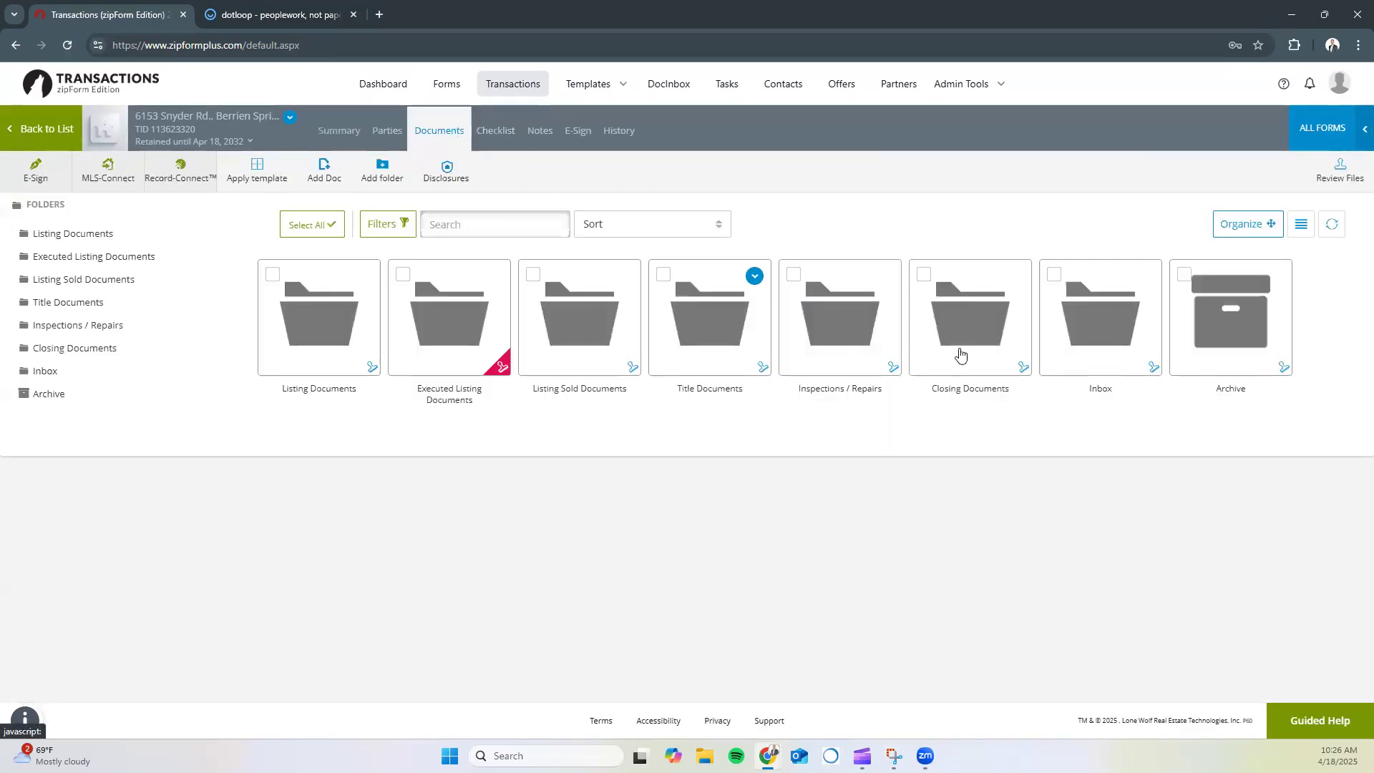
pyautogui.click(1125, 350)
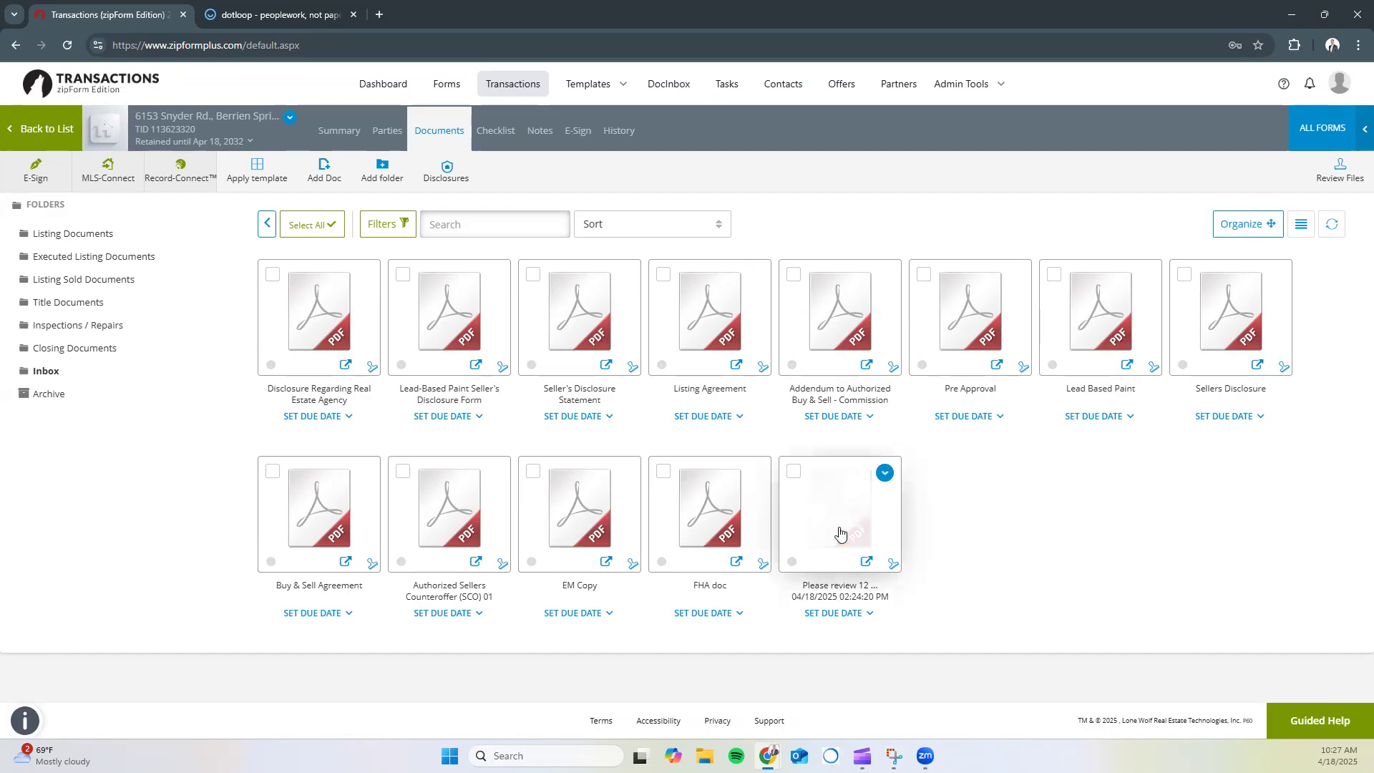
pyautogui.click(267, 224)
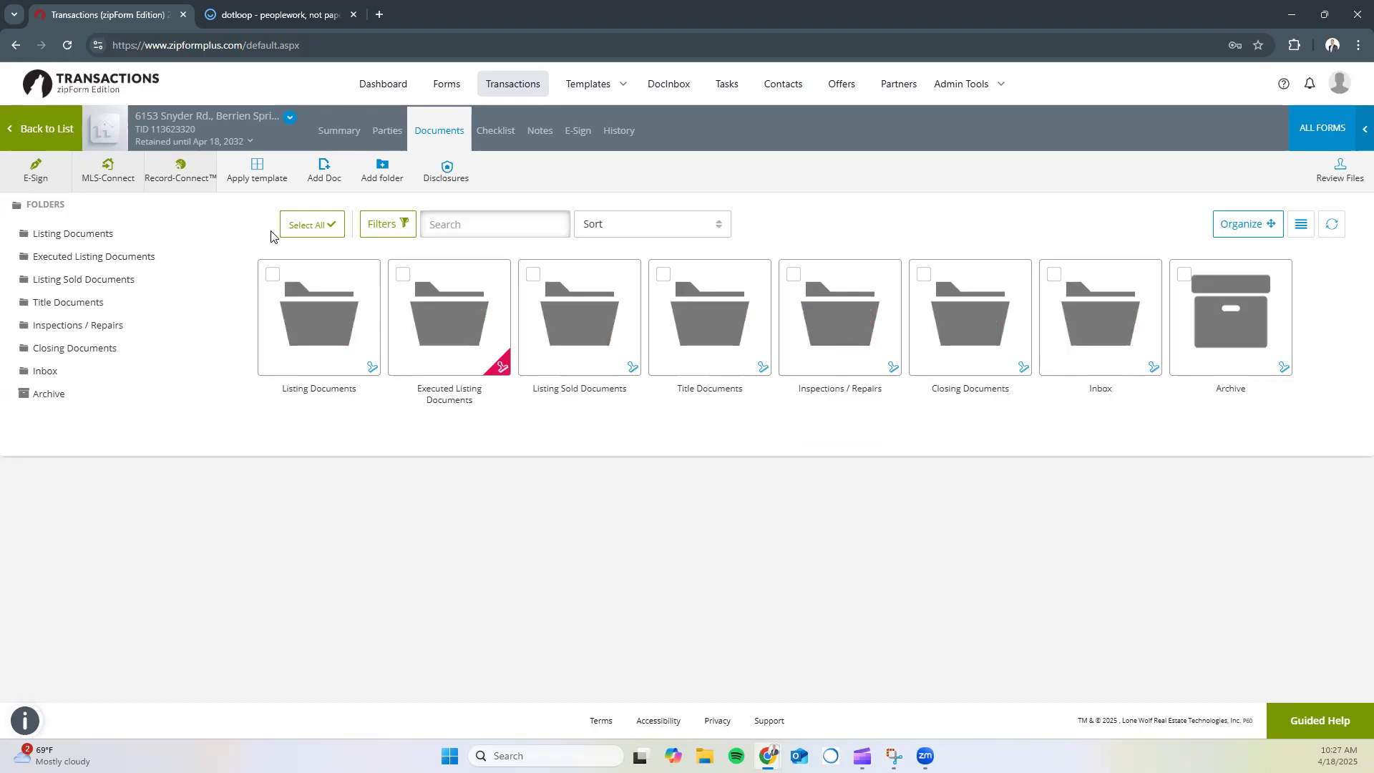
pyautogui.click(39, 129)
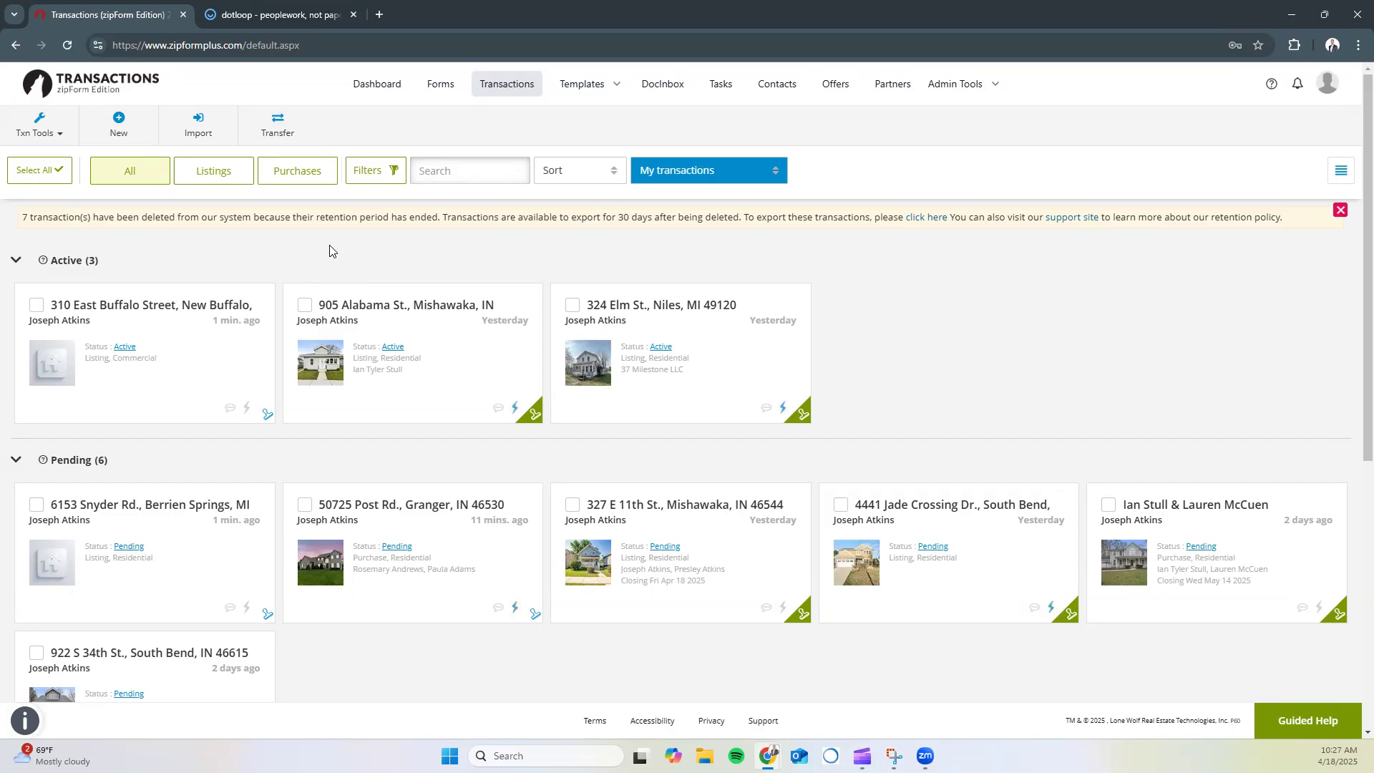
pyautogui.click(400, 301)
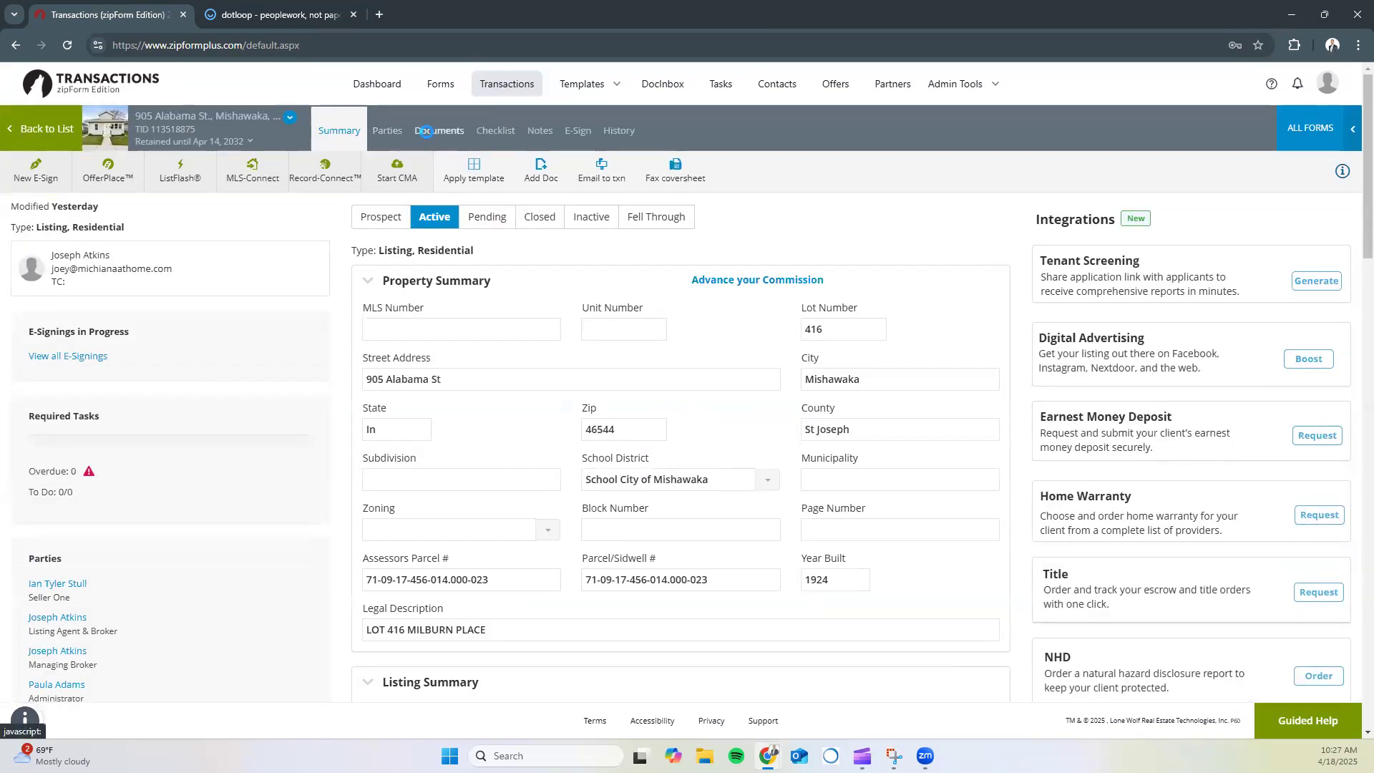
pyautogui.click(426, 132)
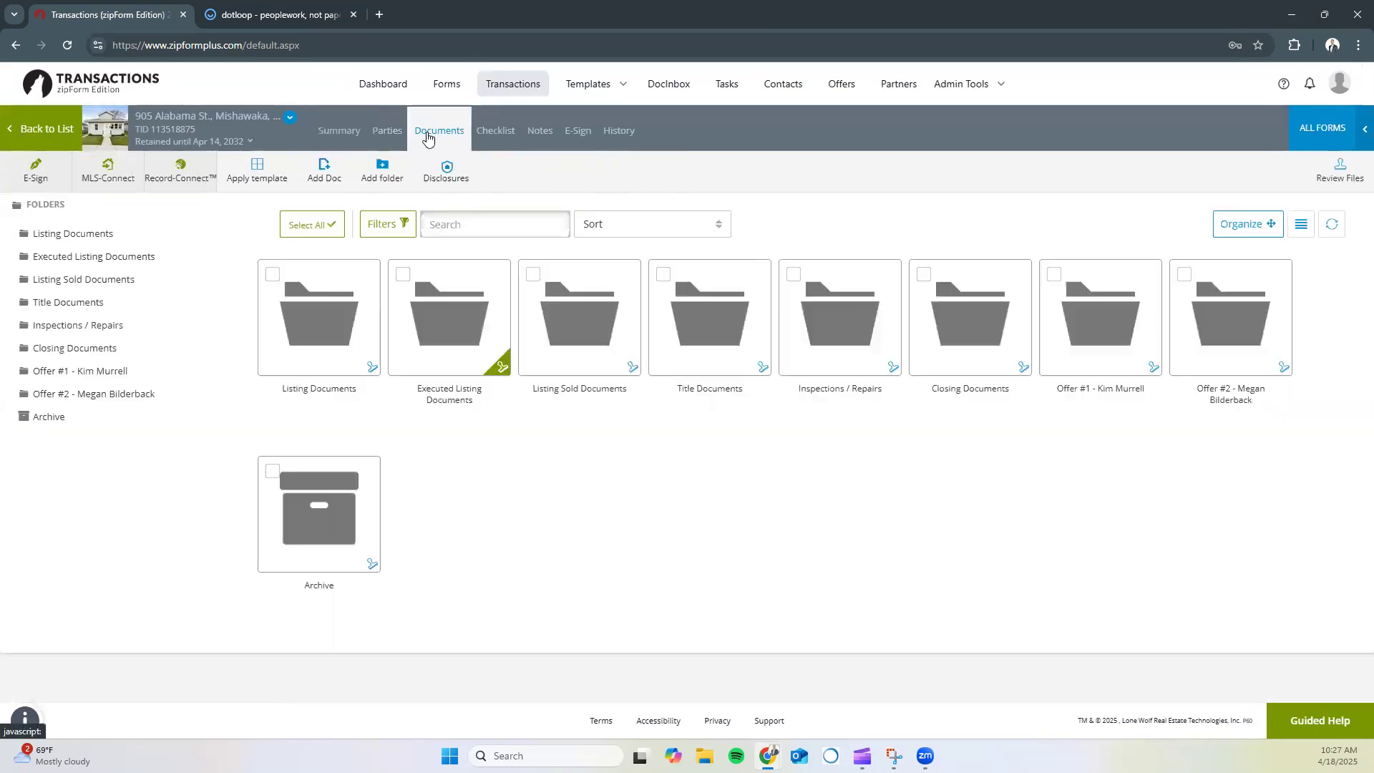
pyautogui.click(499, 371)
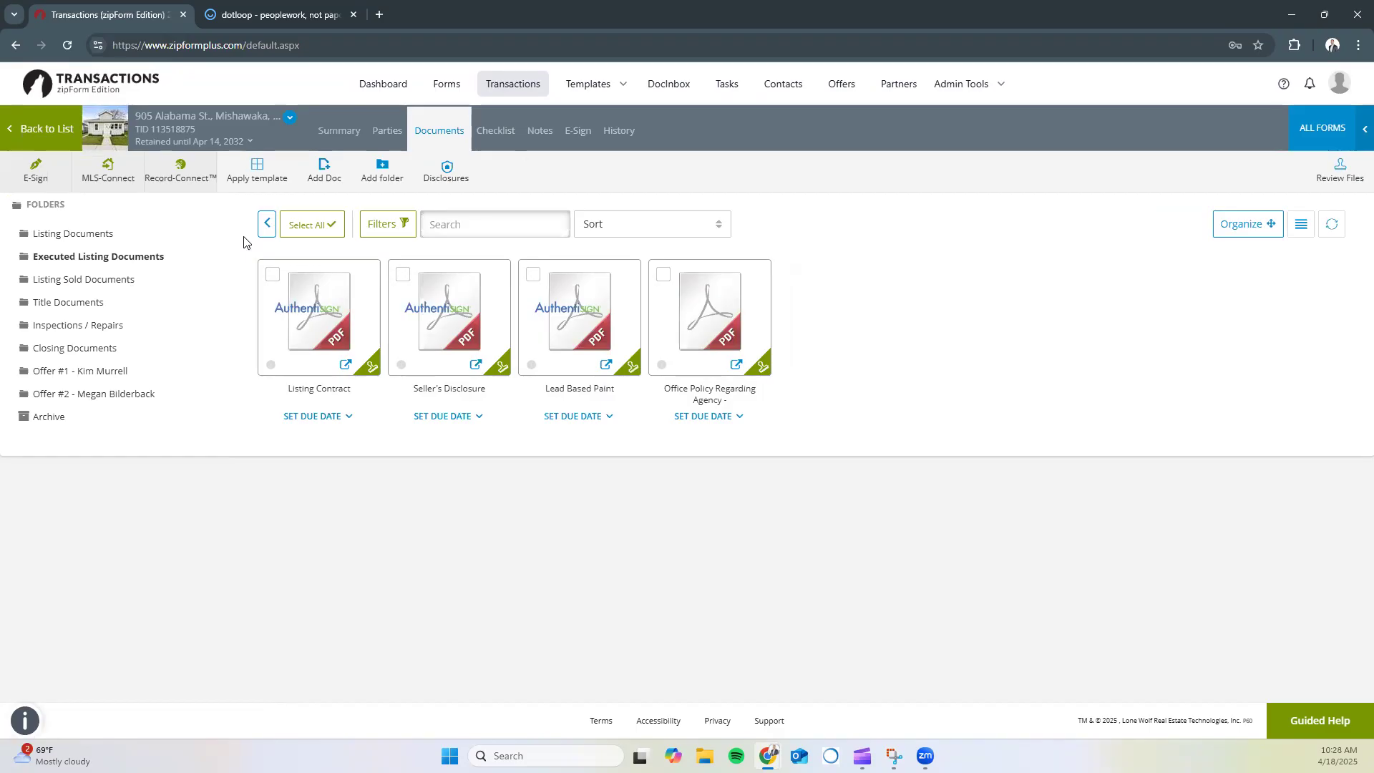
pyautogui.click(269, 233)
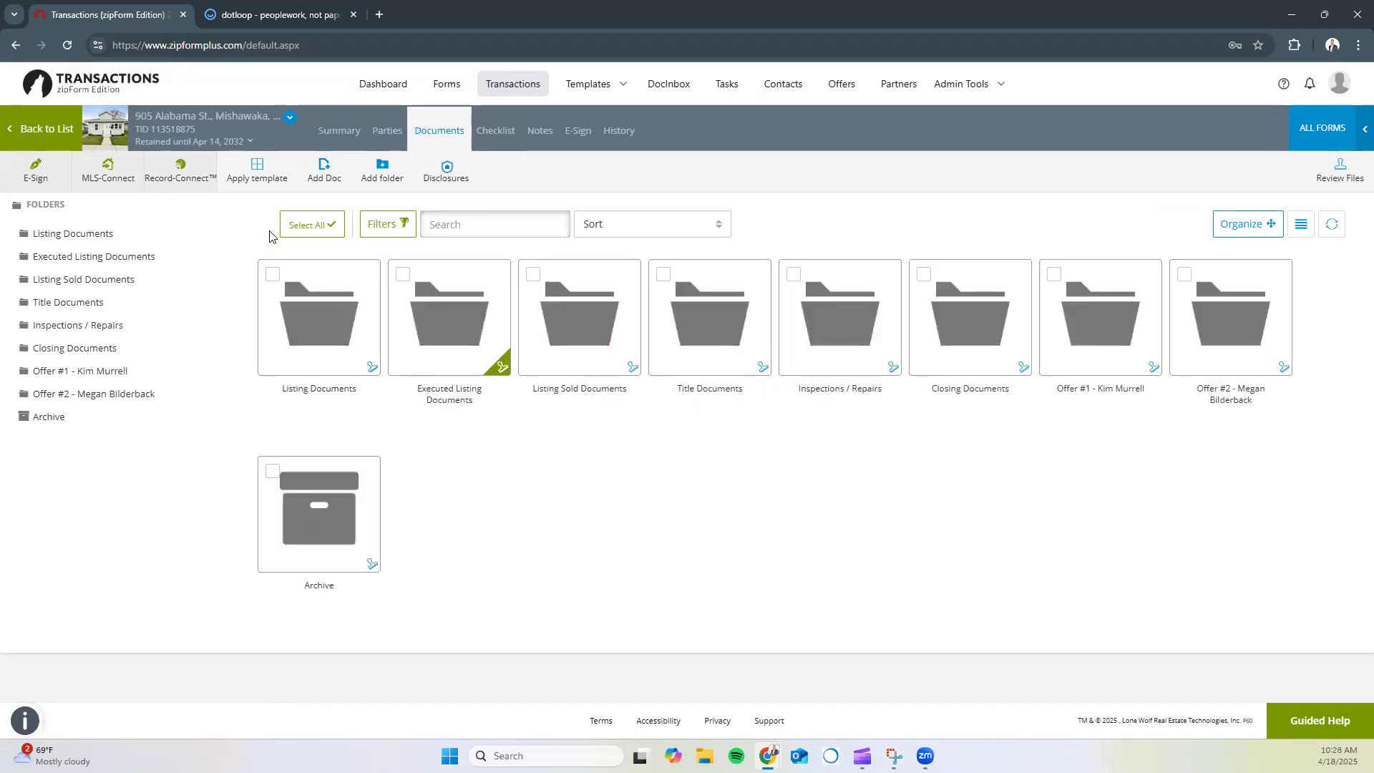
pyautogui.click(559, 336)
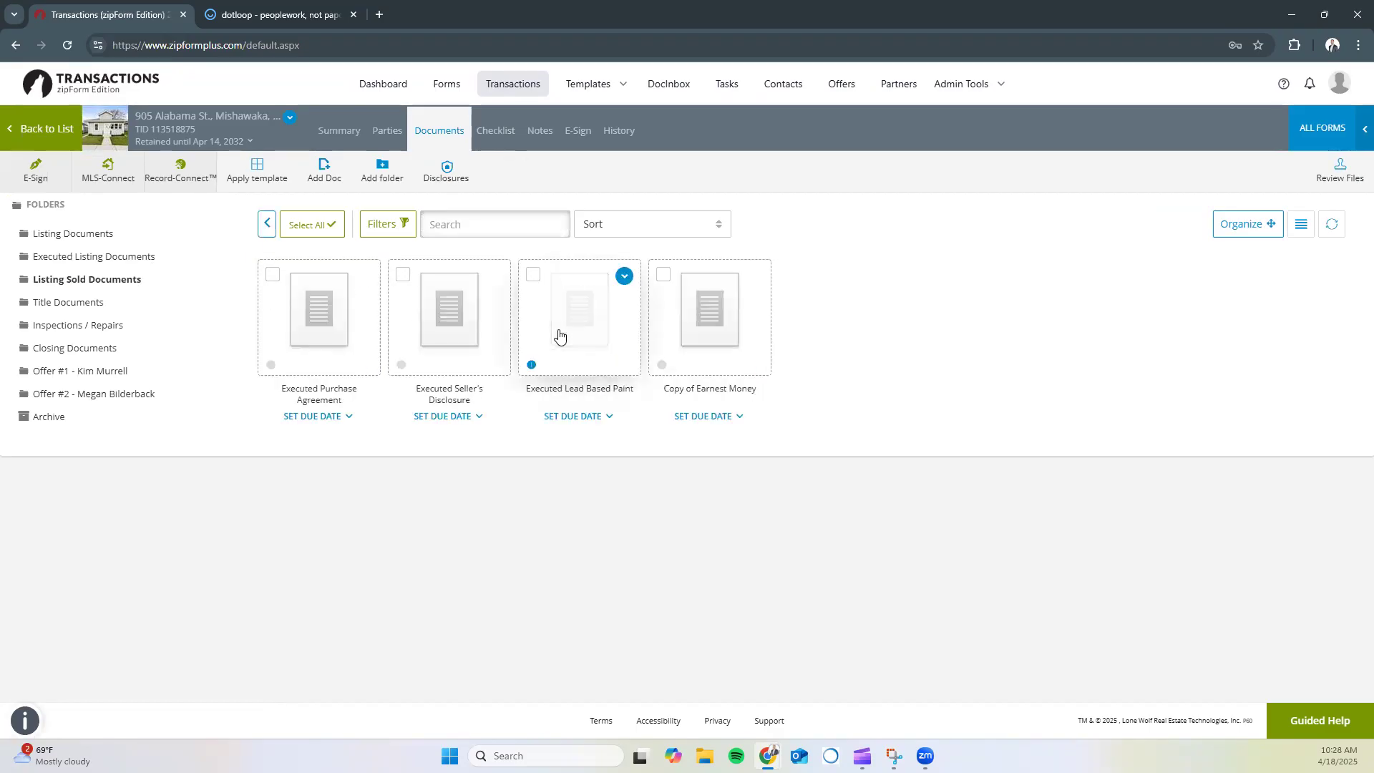
pyautogui.click(267, 224)
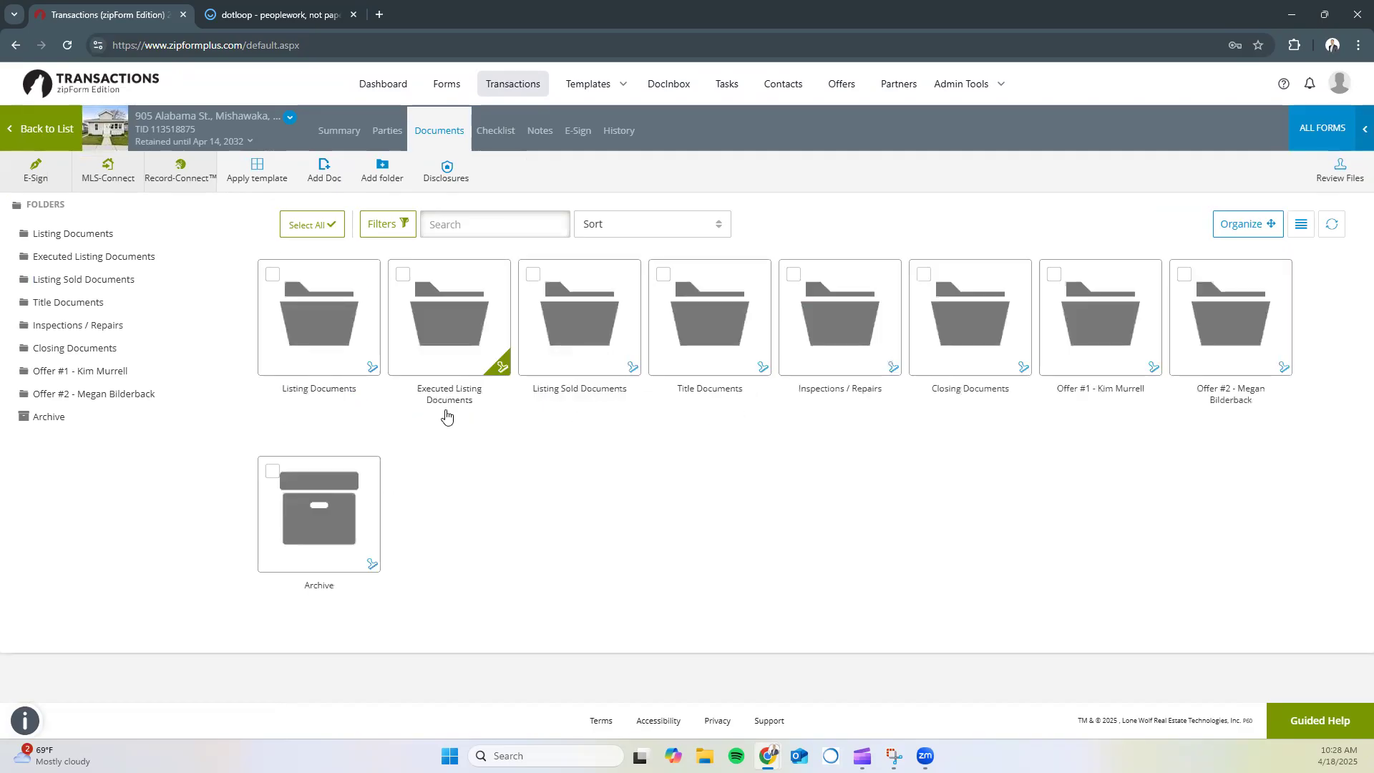
pyautogui.click(586, 336)
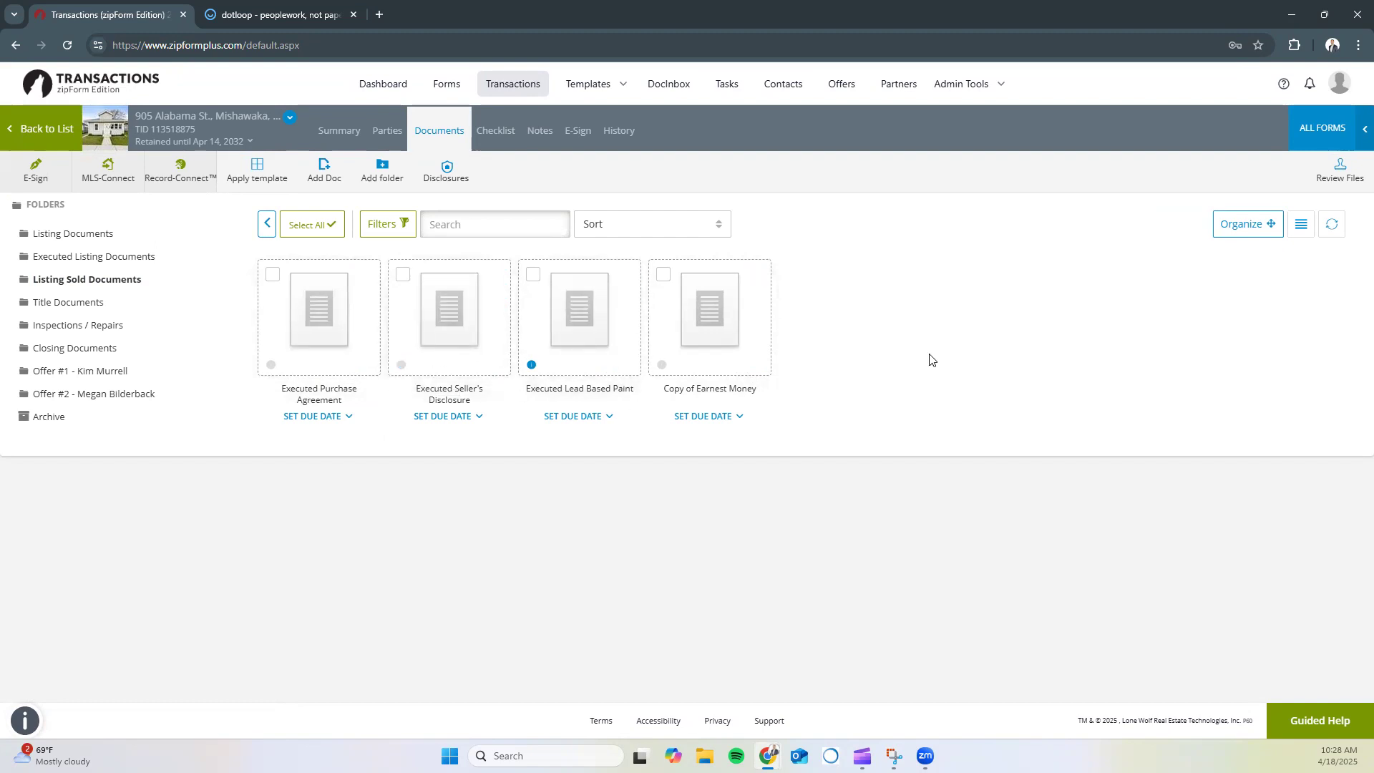
pyautogui.click(268, 225)
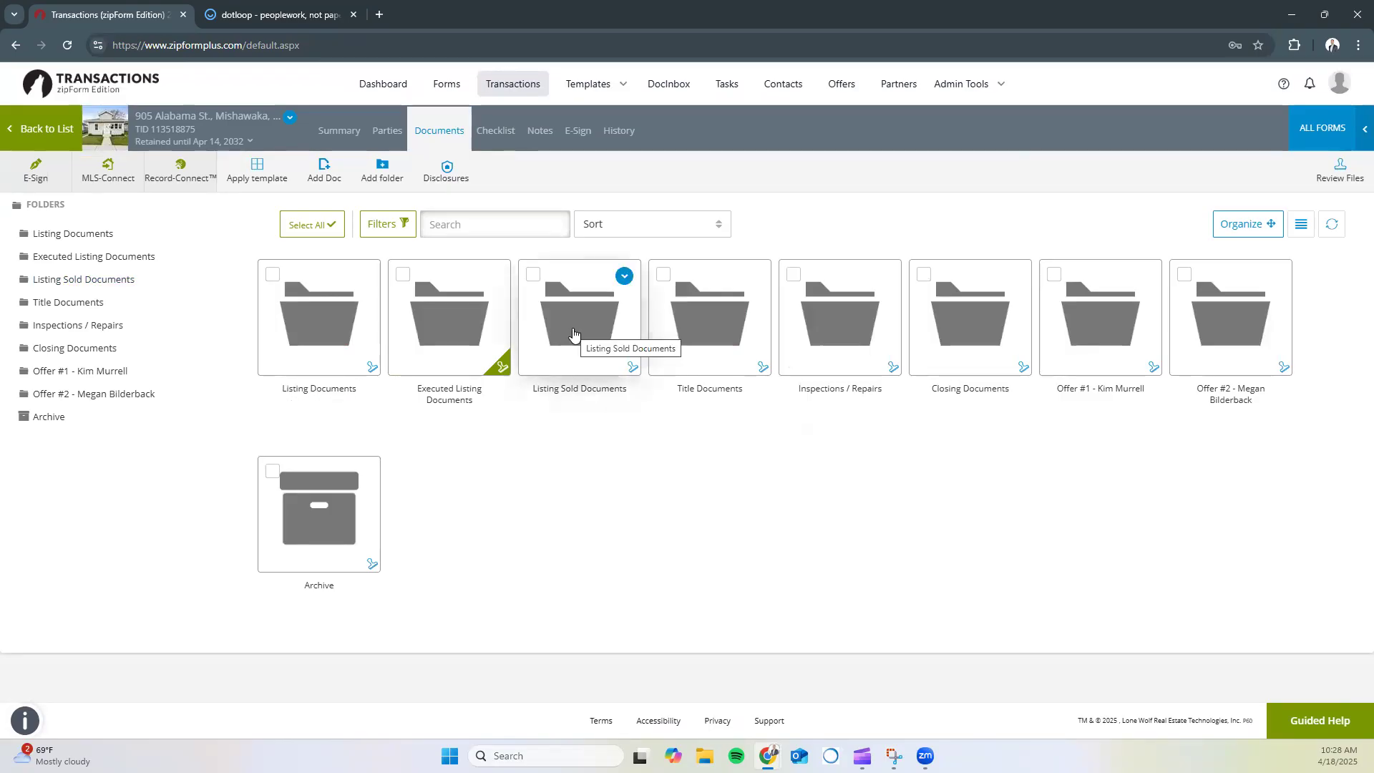
pyautogui.click(40, 140)
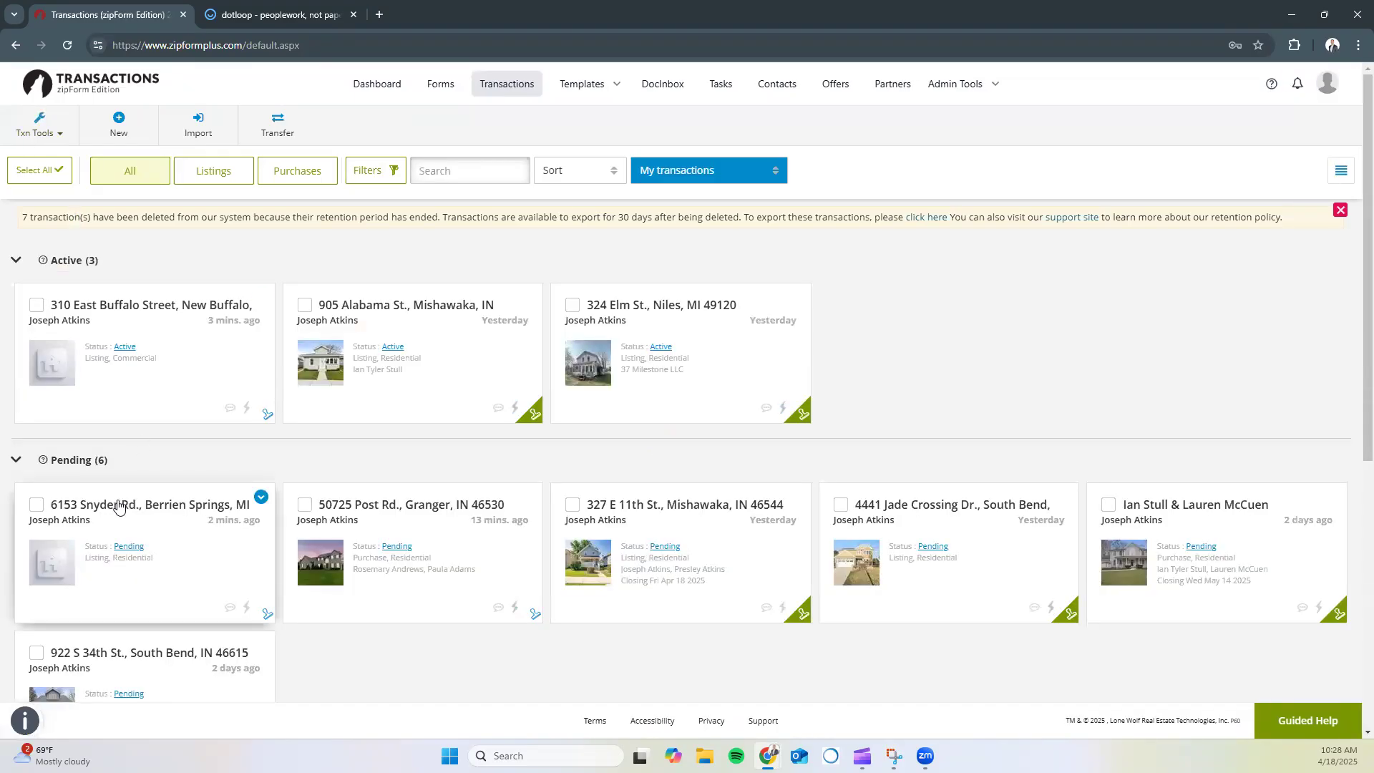
pyautogui.scroll(-1, 417, 444)
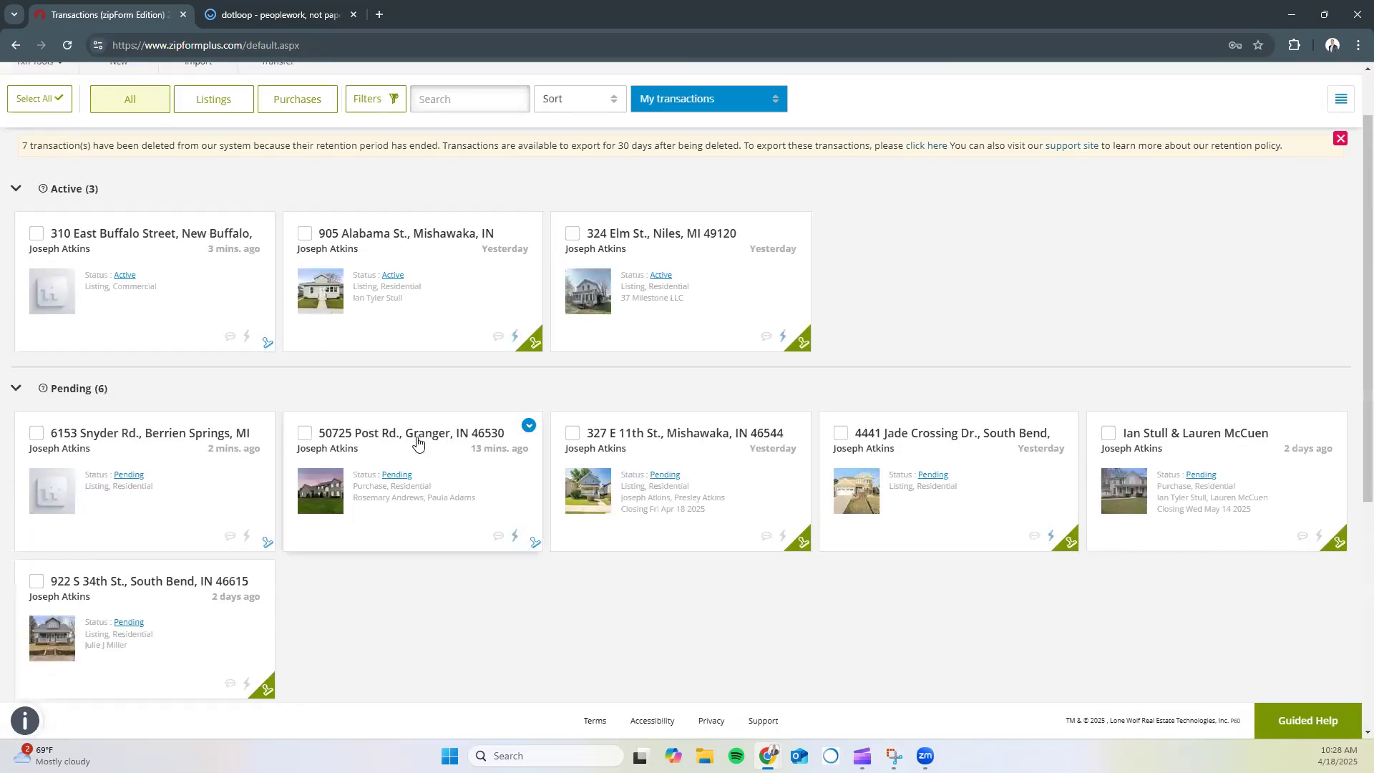
pyautogui.click(424, 438)
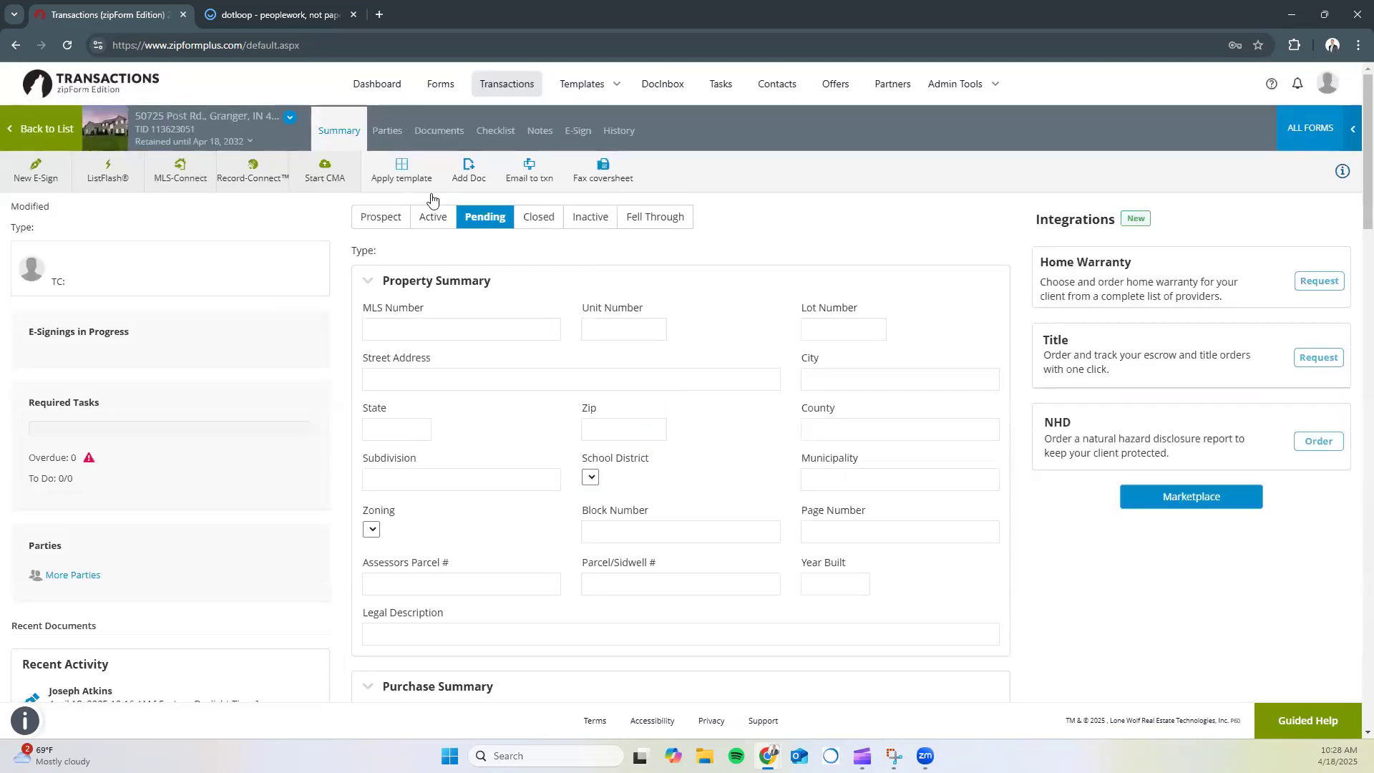
pyautogui.click(422, 132)
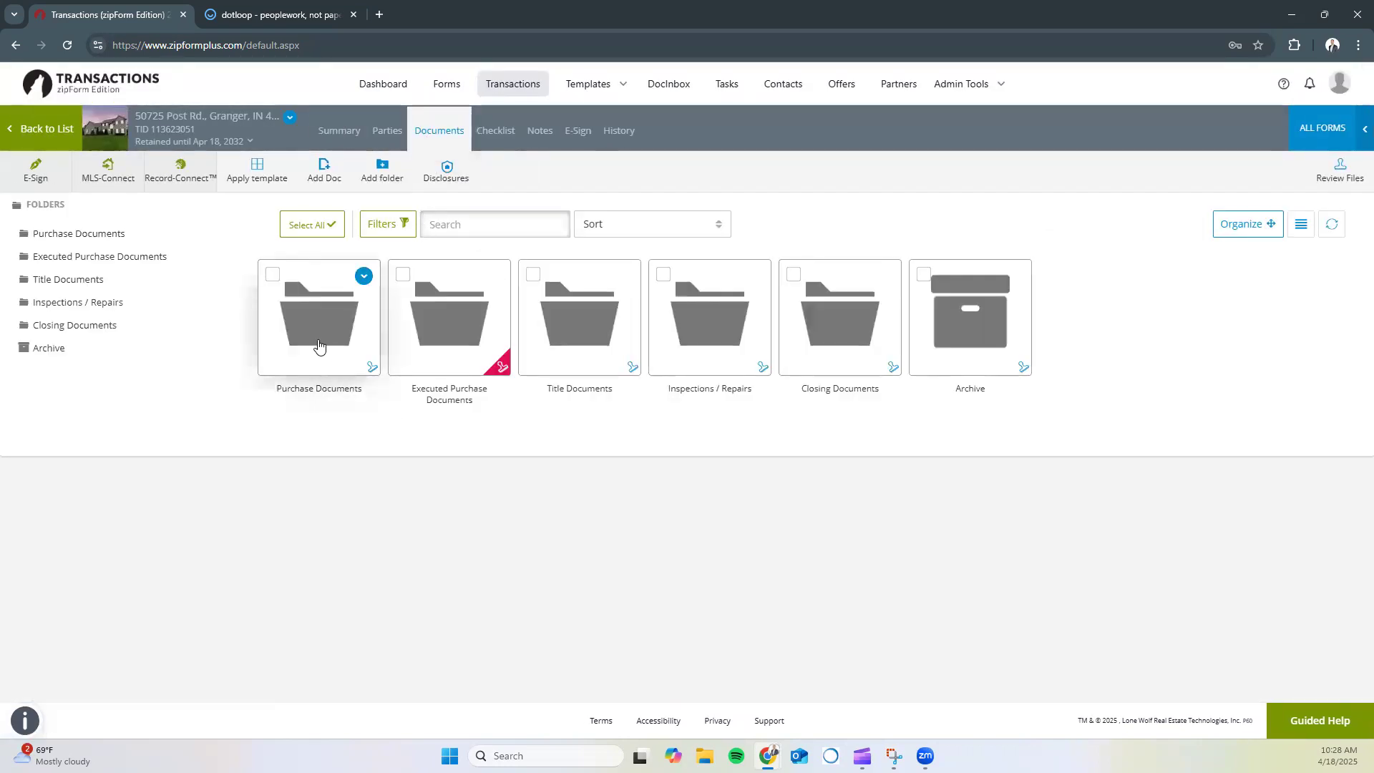
pyautogui.click(319, 342)
pyautogui.click(457, 320)
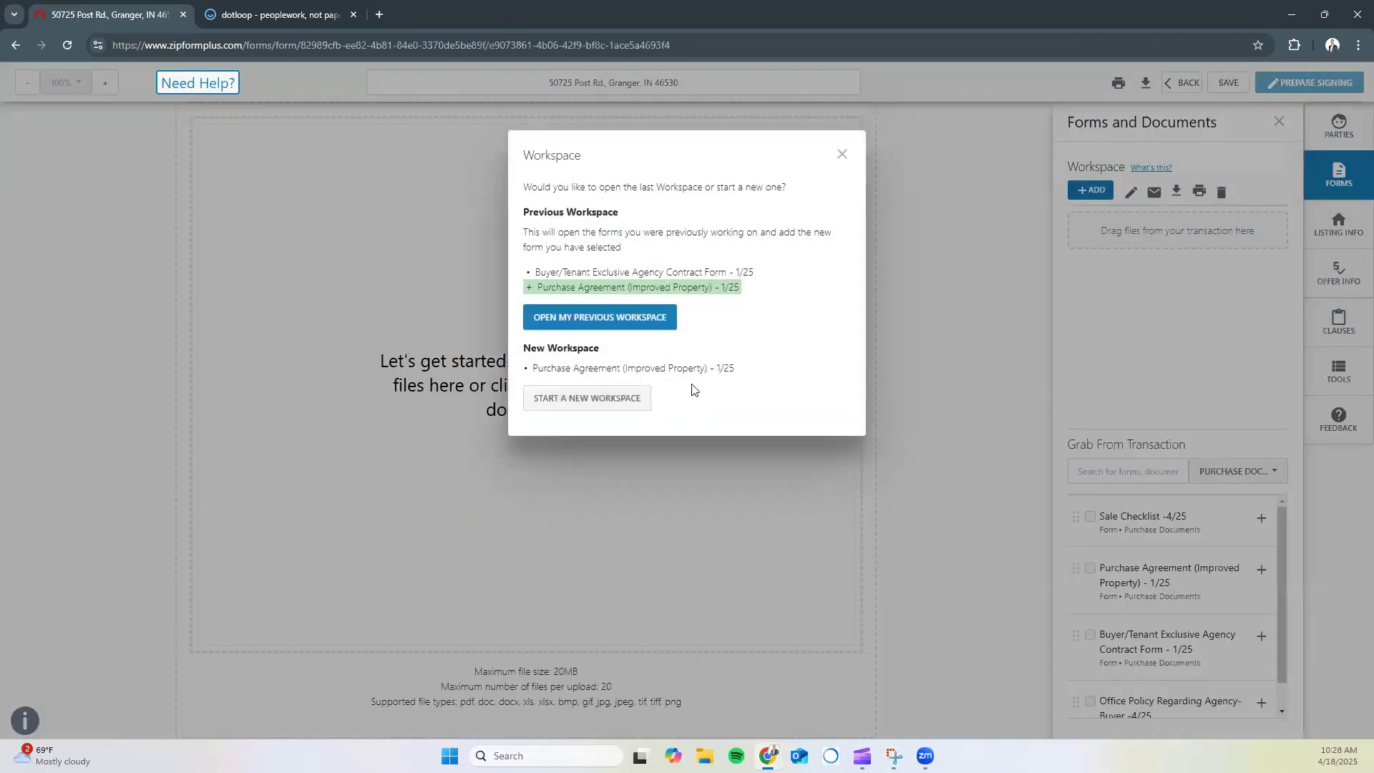
pyautogui.click(594, 397)
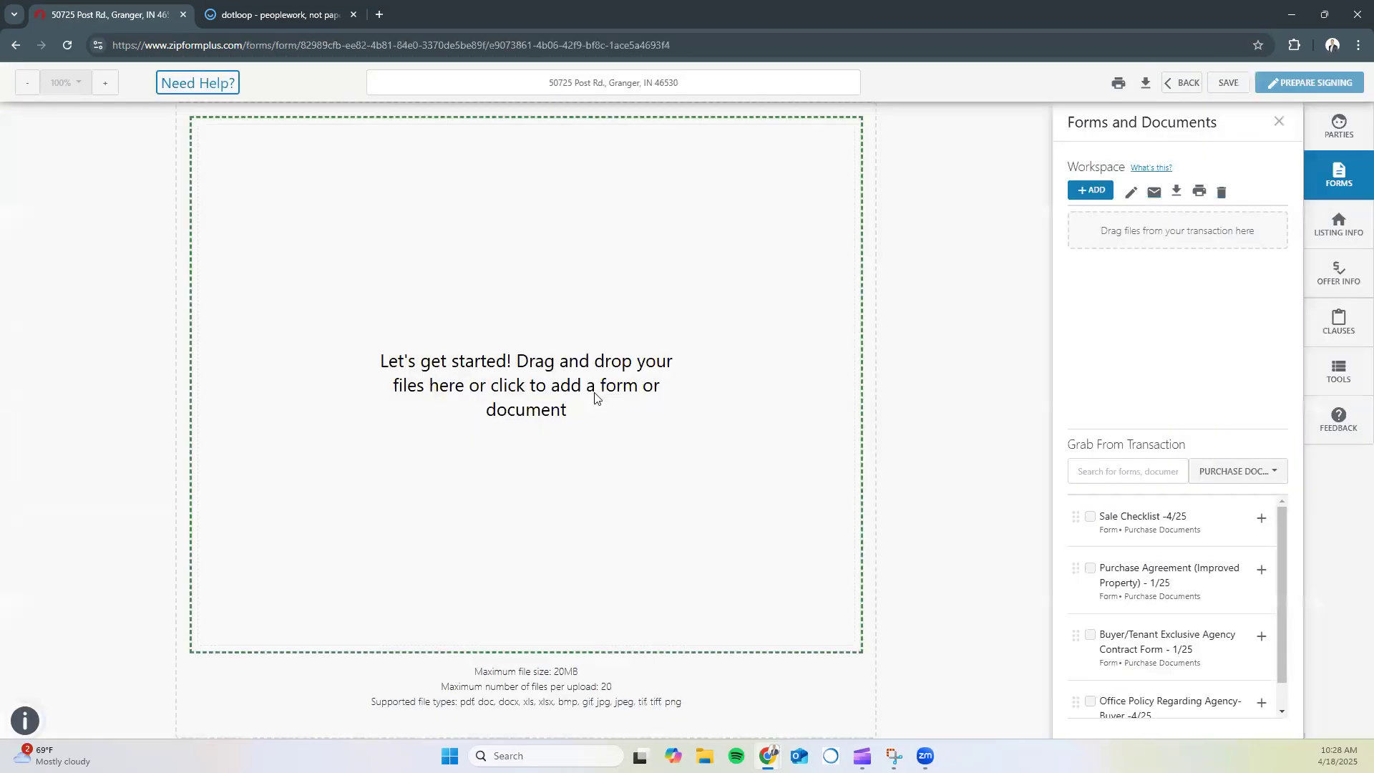
# Save the workspace and create an Authentisign signing for the Purchase Agreement
pyautogui.scroll(-4, 617, 325)
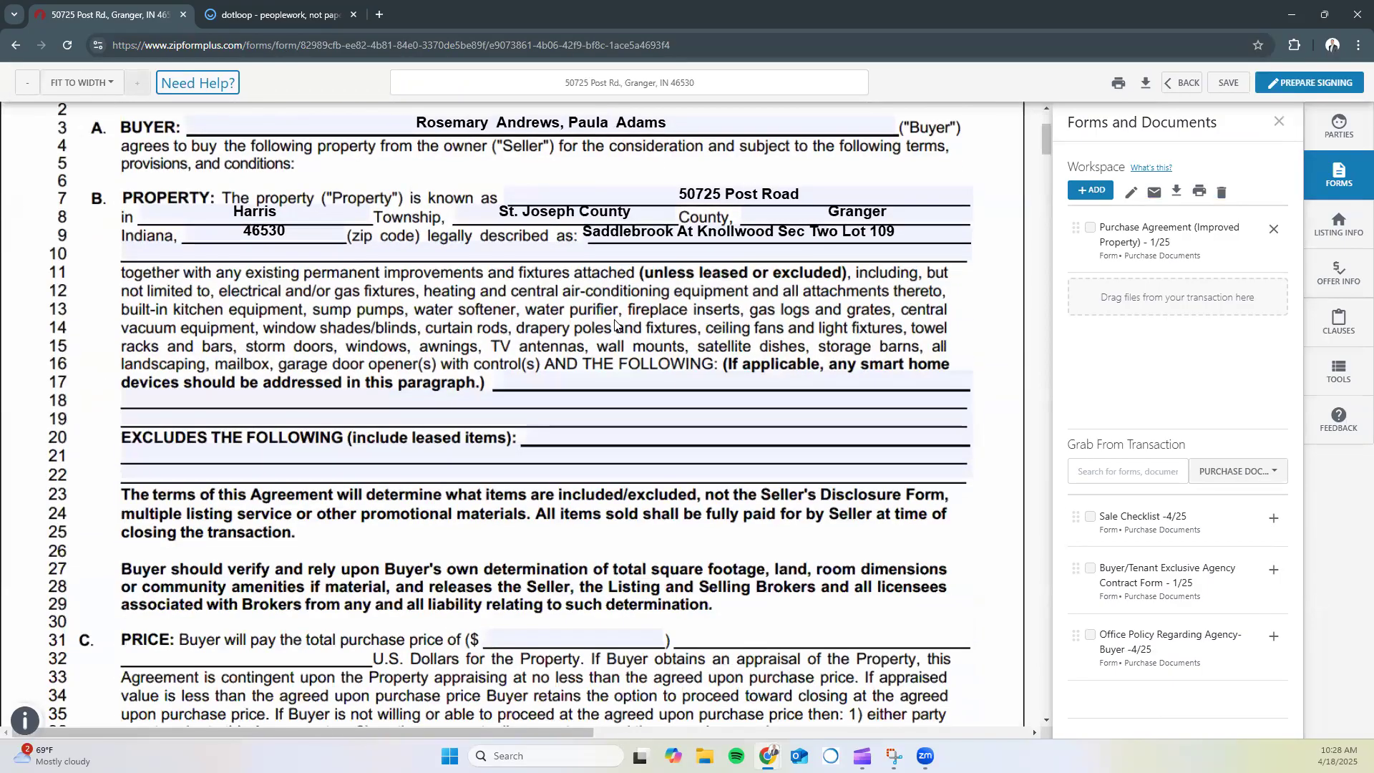
pyautogui.scroll(3, 615, 319)
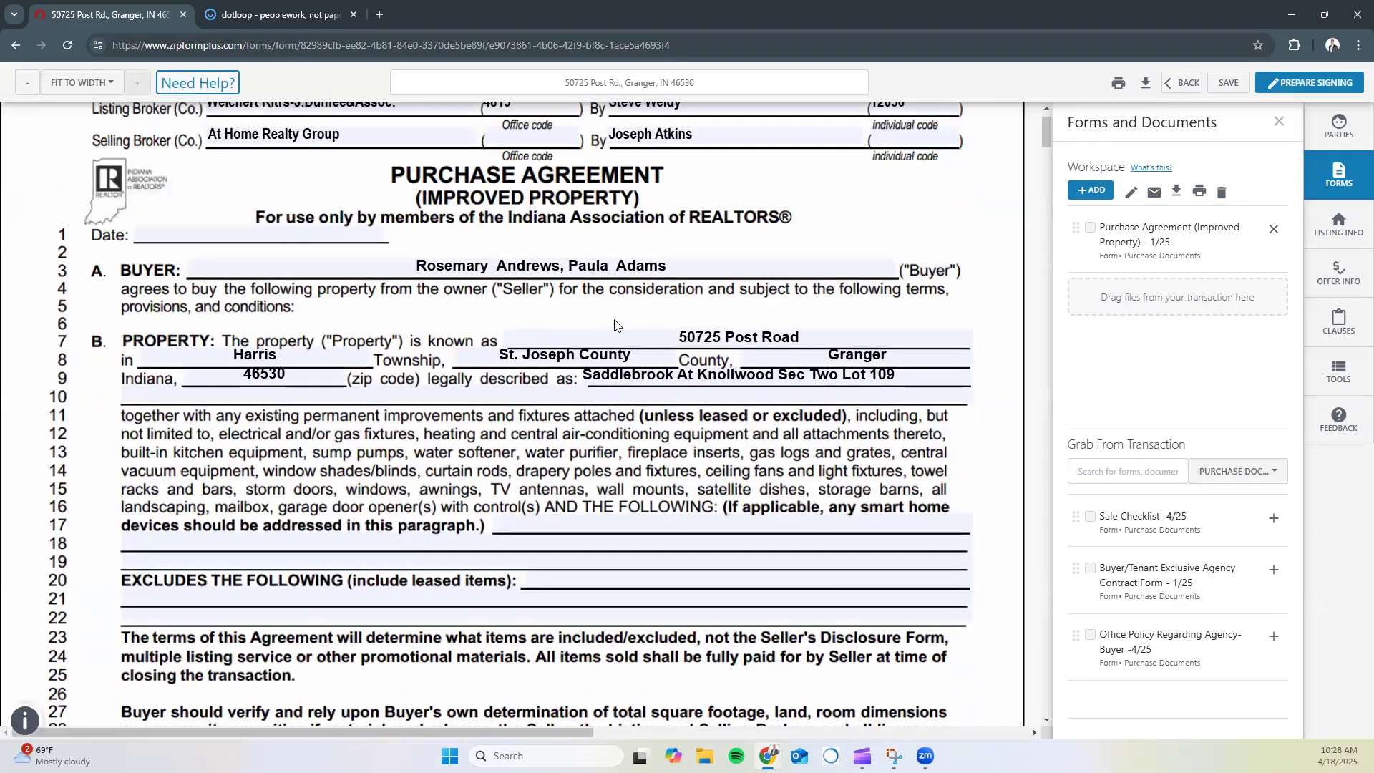
pyautogui.scroll(1, 843, 237)
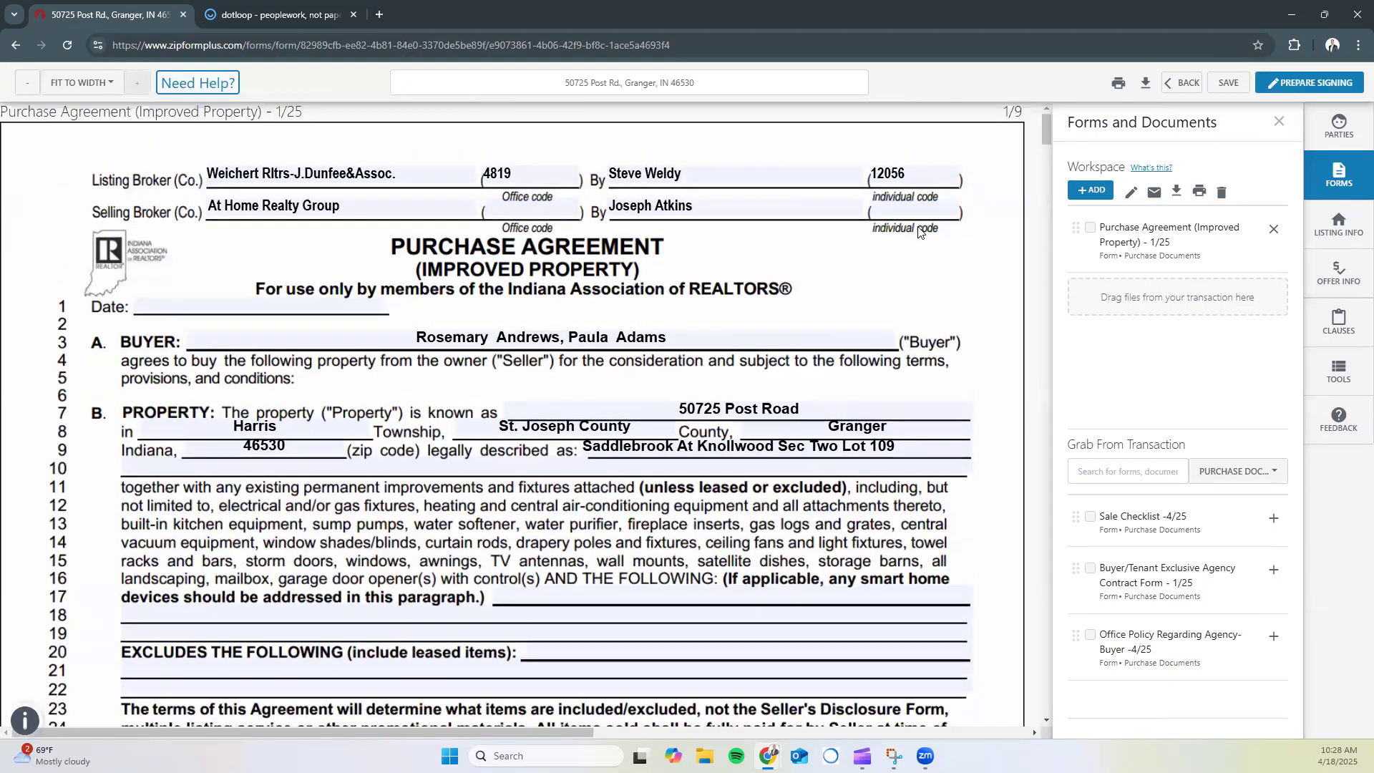
pyautogui.click(1277, 122)
pyautogui.click(1228, 83)
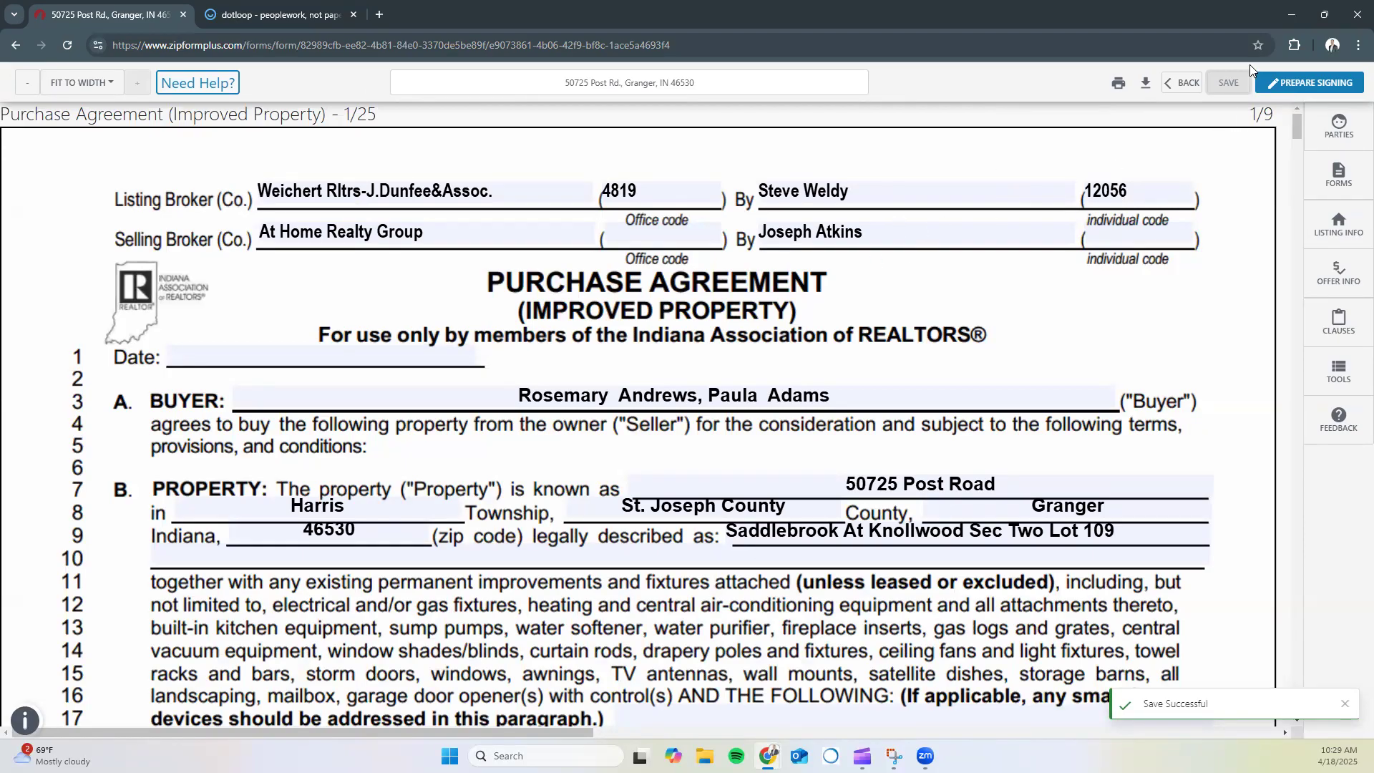
pyautogui.click(1288, 84)
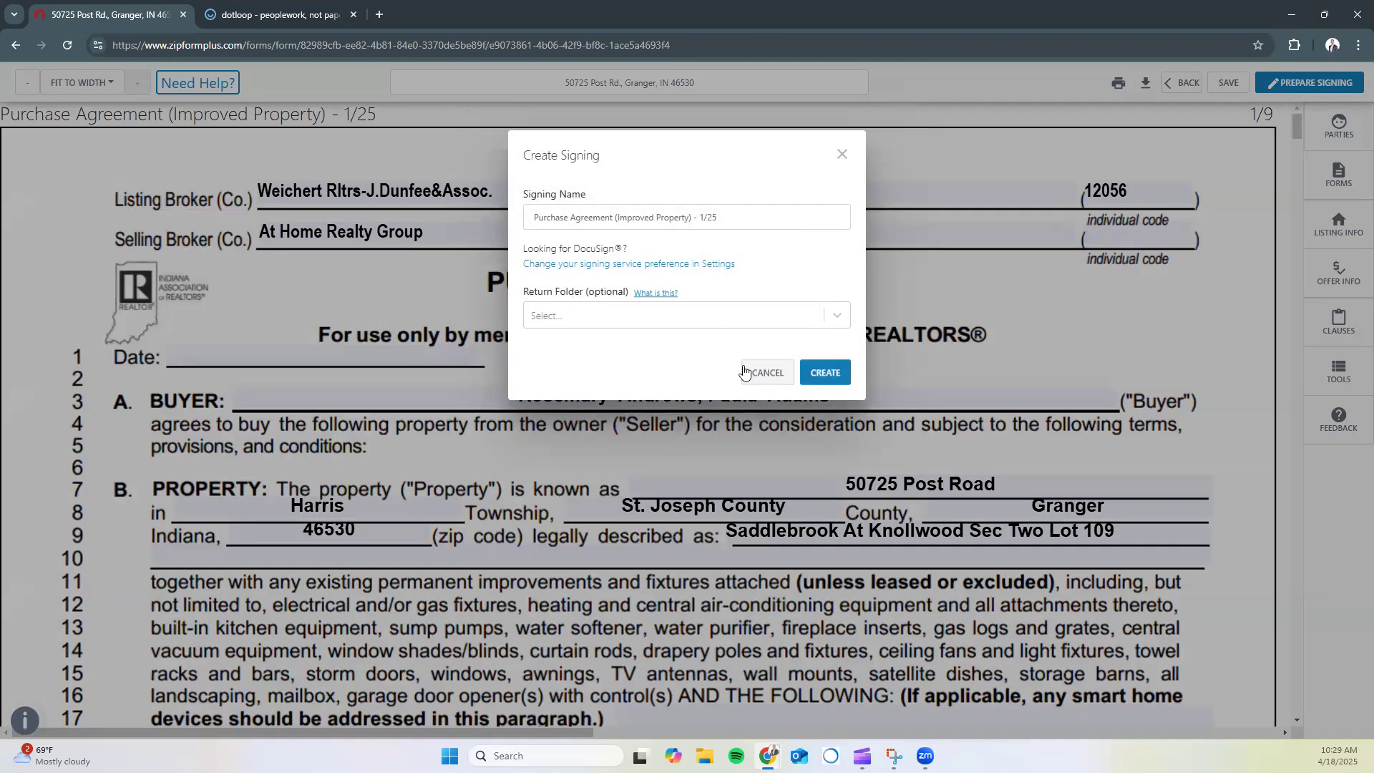
pyautogui.click(824, 372)
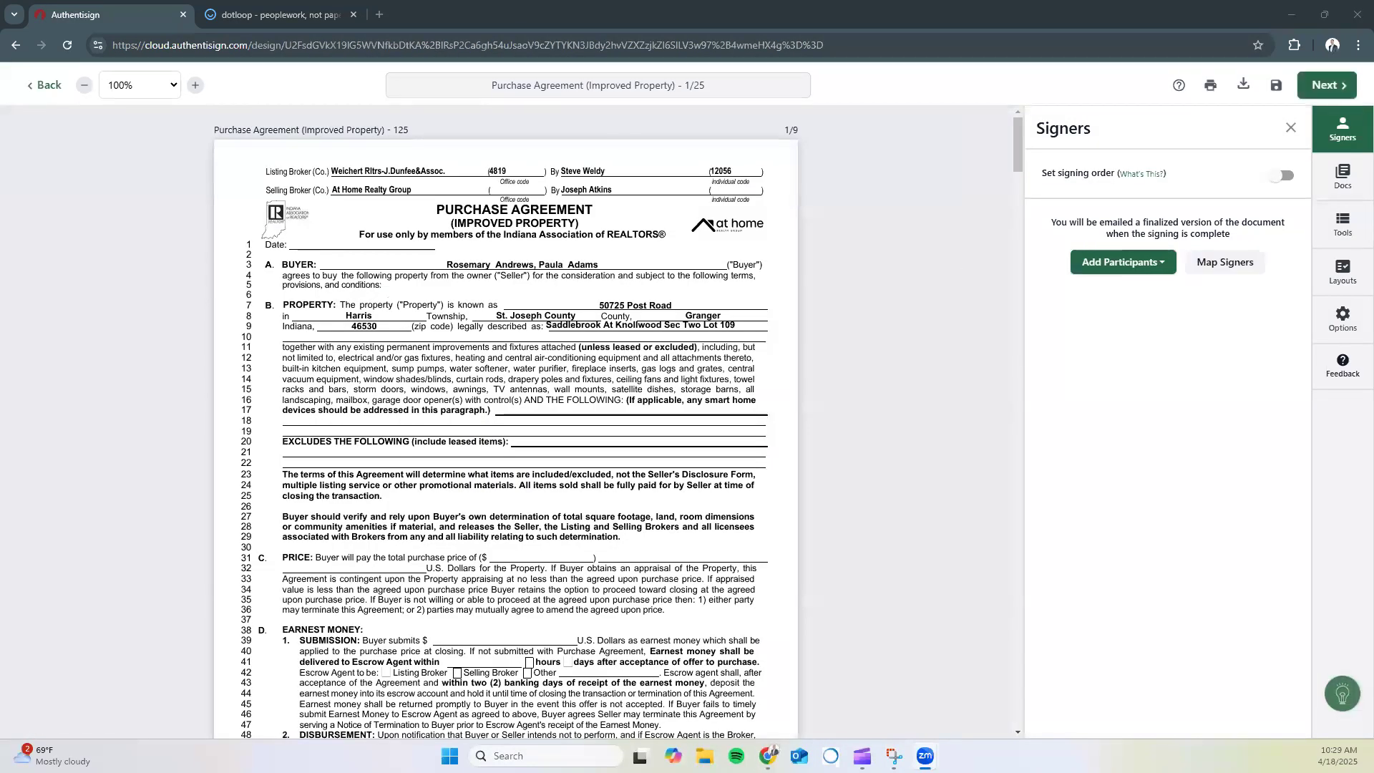
# Add Buyer One from the transaction as a signer
pyautogui.click(526, 357)
pyautogui.click(1143, 266)
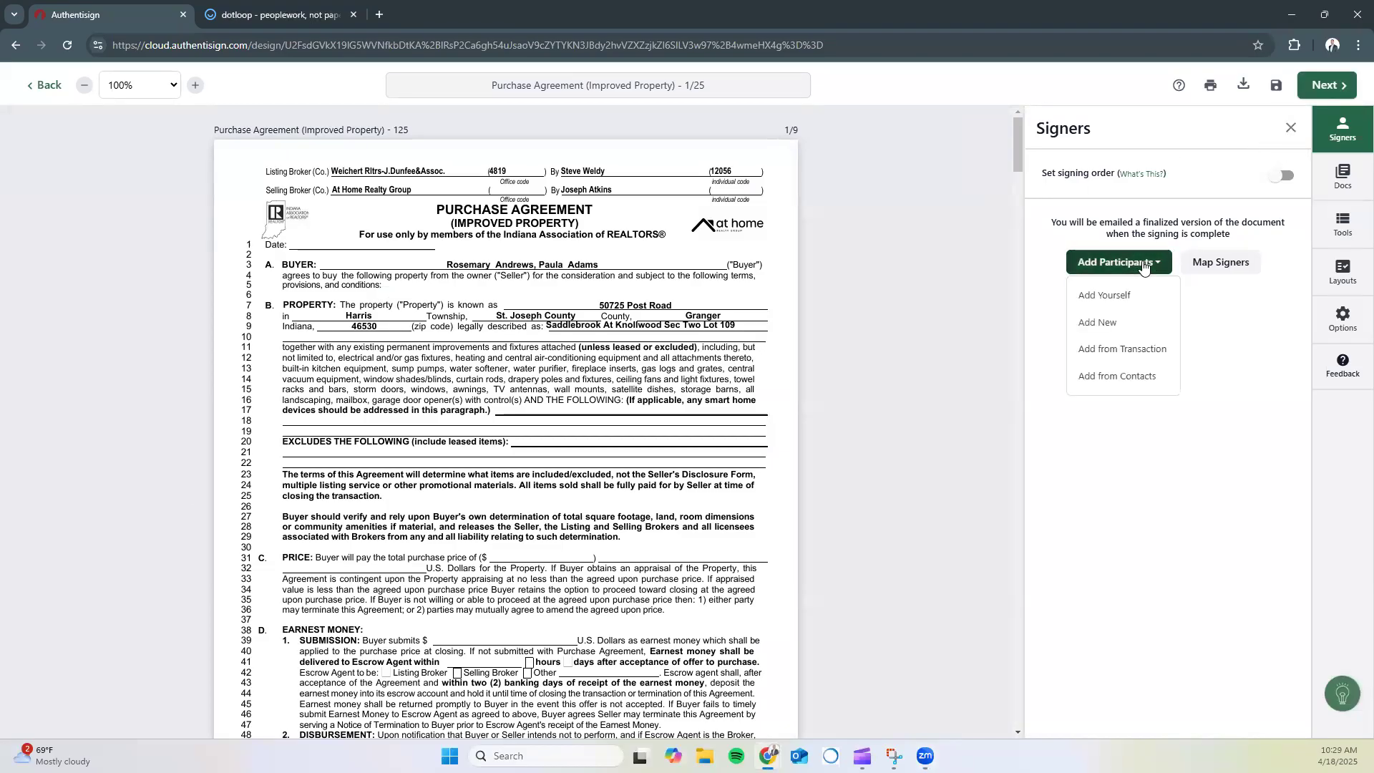
pyautogui.click(1095, 351)
pyautogui.click(990, 373)
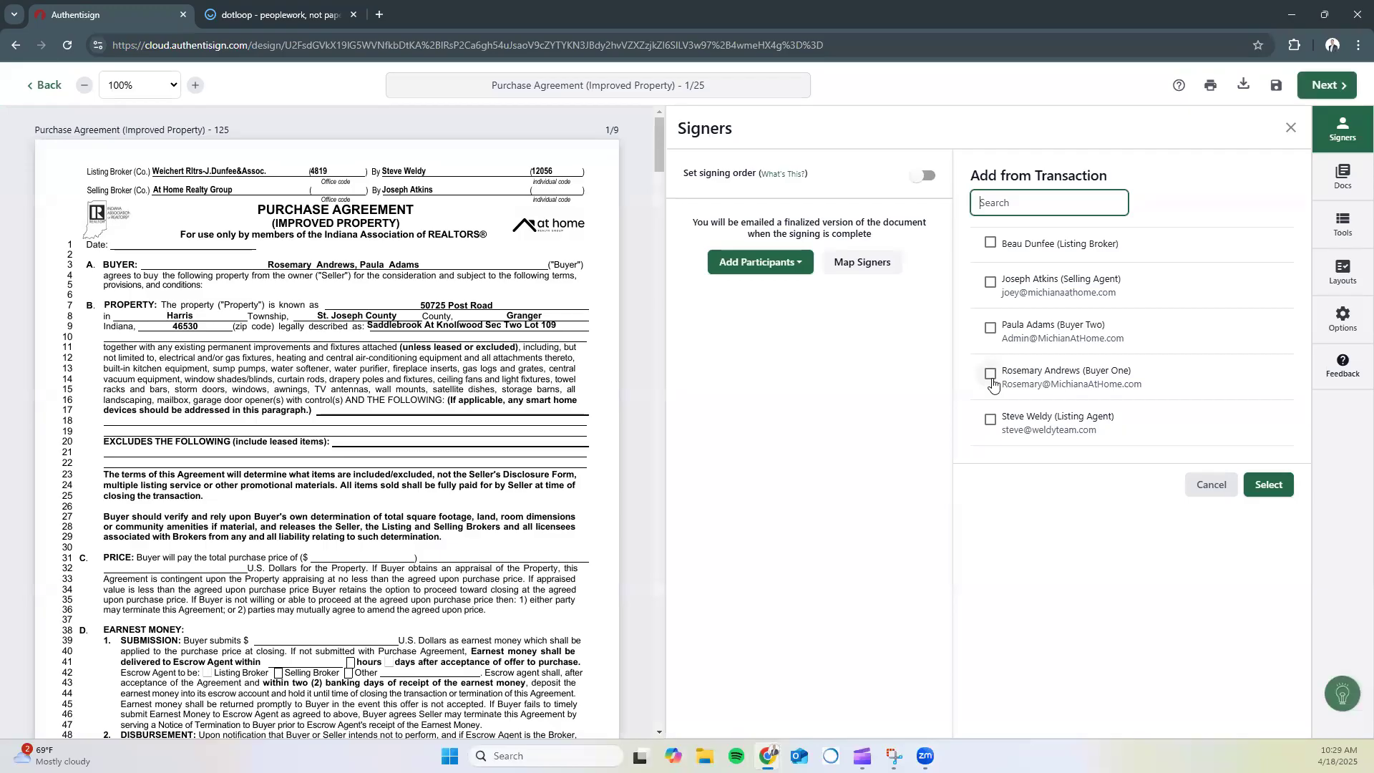
pyautogui.click(1268, 485)
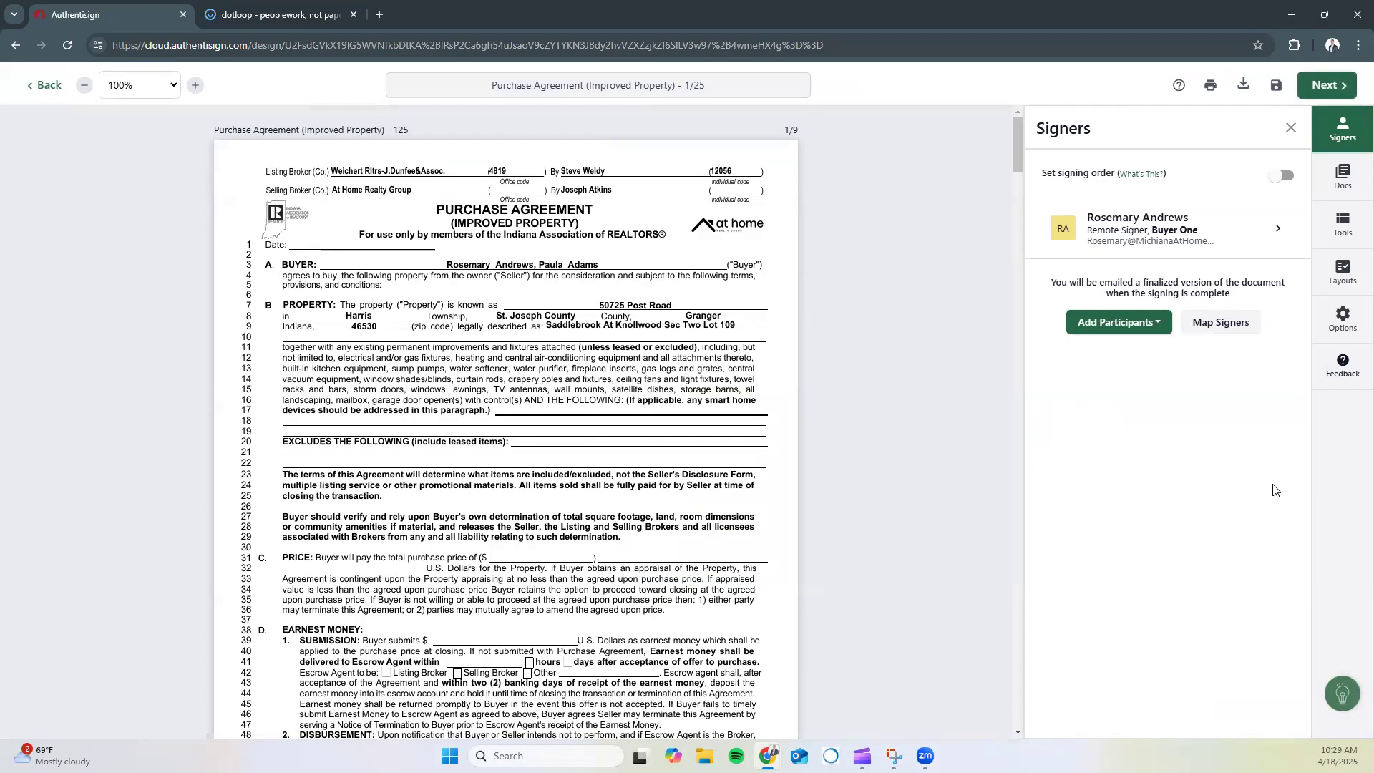
# Place Buyer One's initials field near line 55 at the bottom of page 1
pyautogui.scroll(-2, 910, 460)
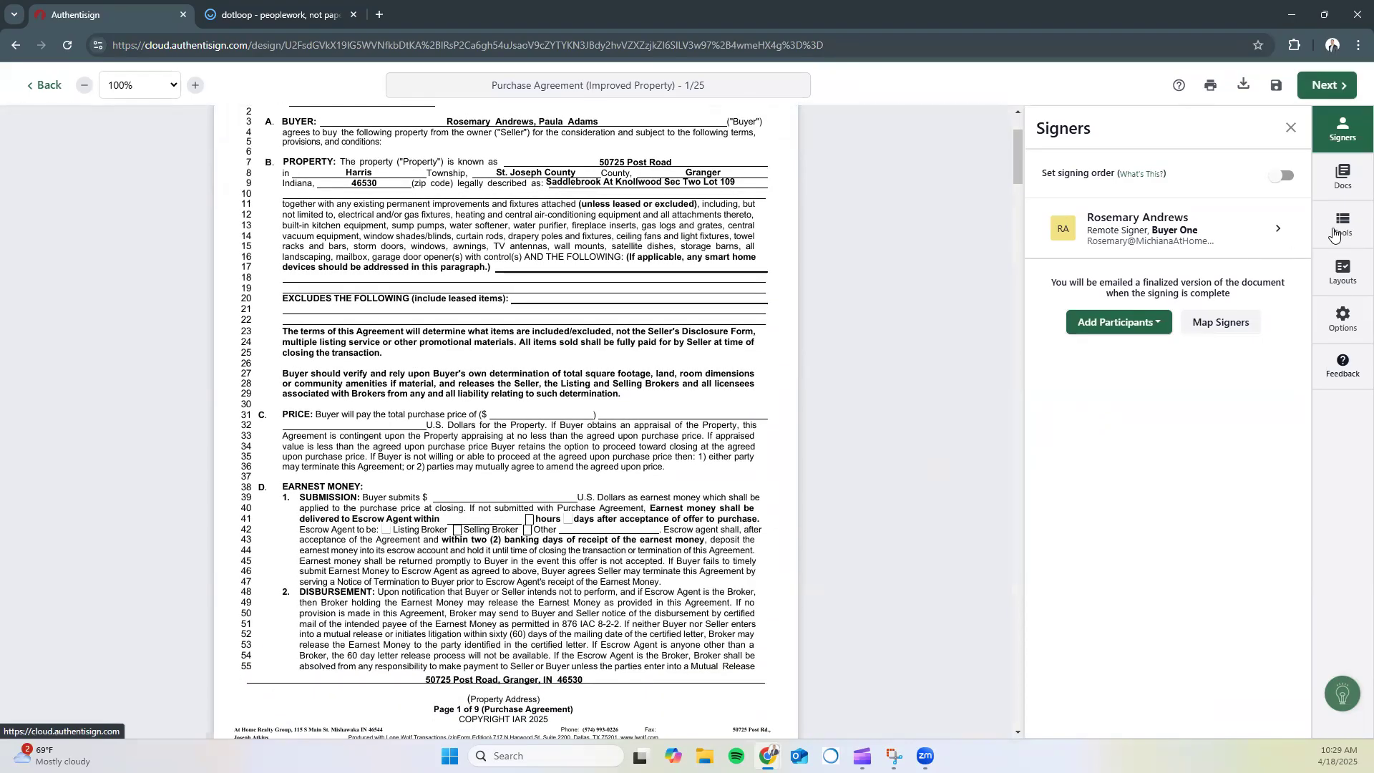
pyautogui.click(1349, 235)
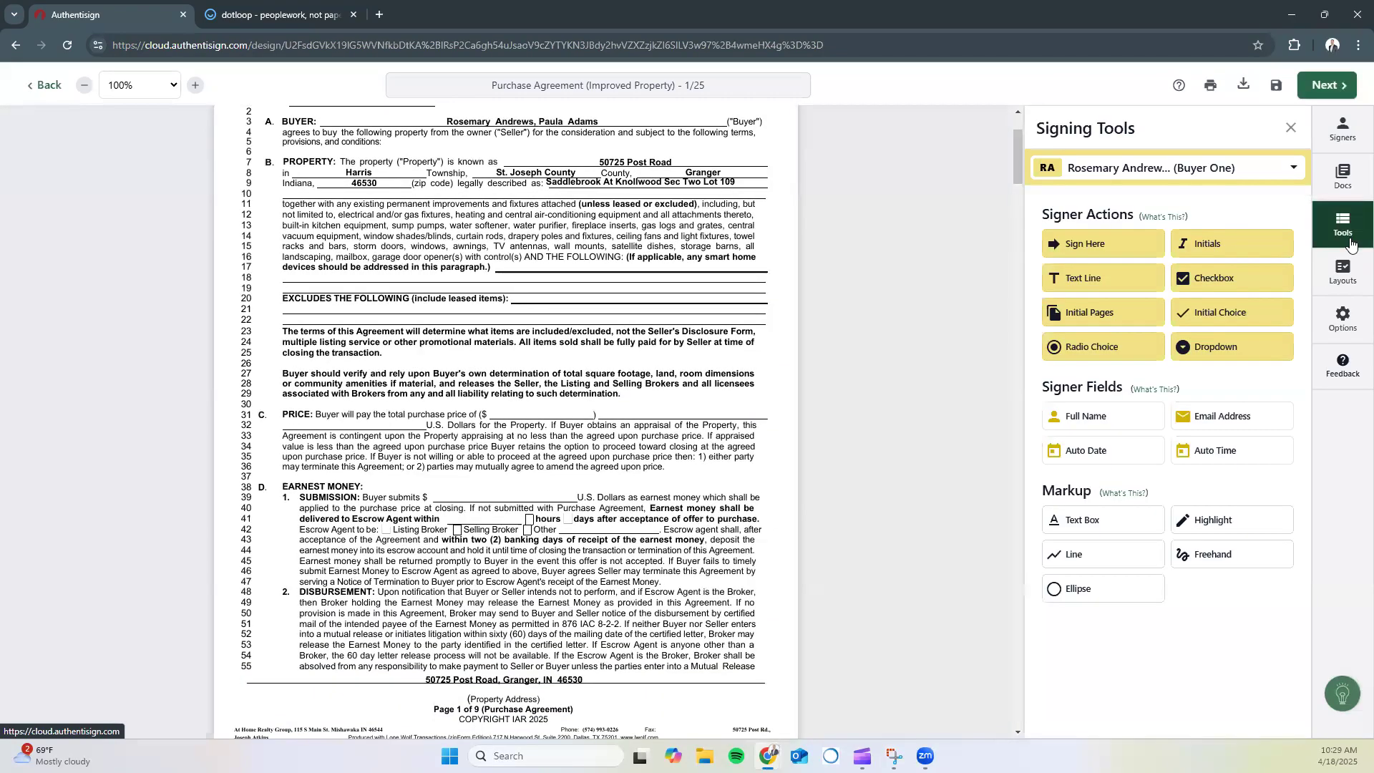
pyautogui.click(1115, 168)
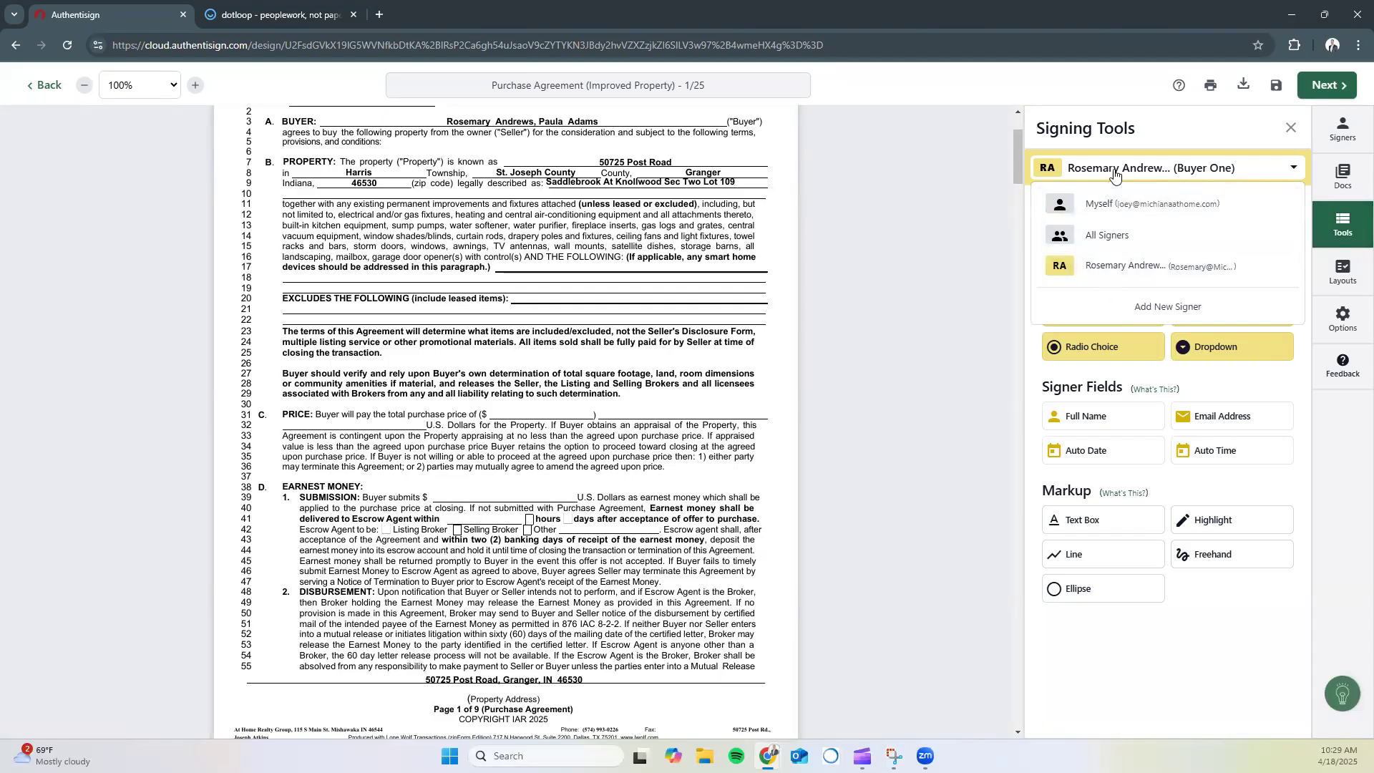
pyautogui.click(1115, 172)
pyautogui.scroll(-1, 771, 565)
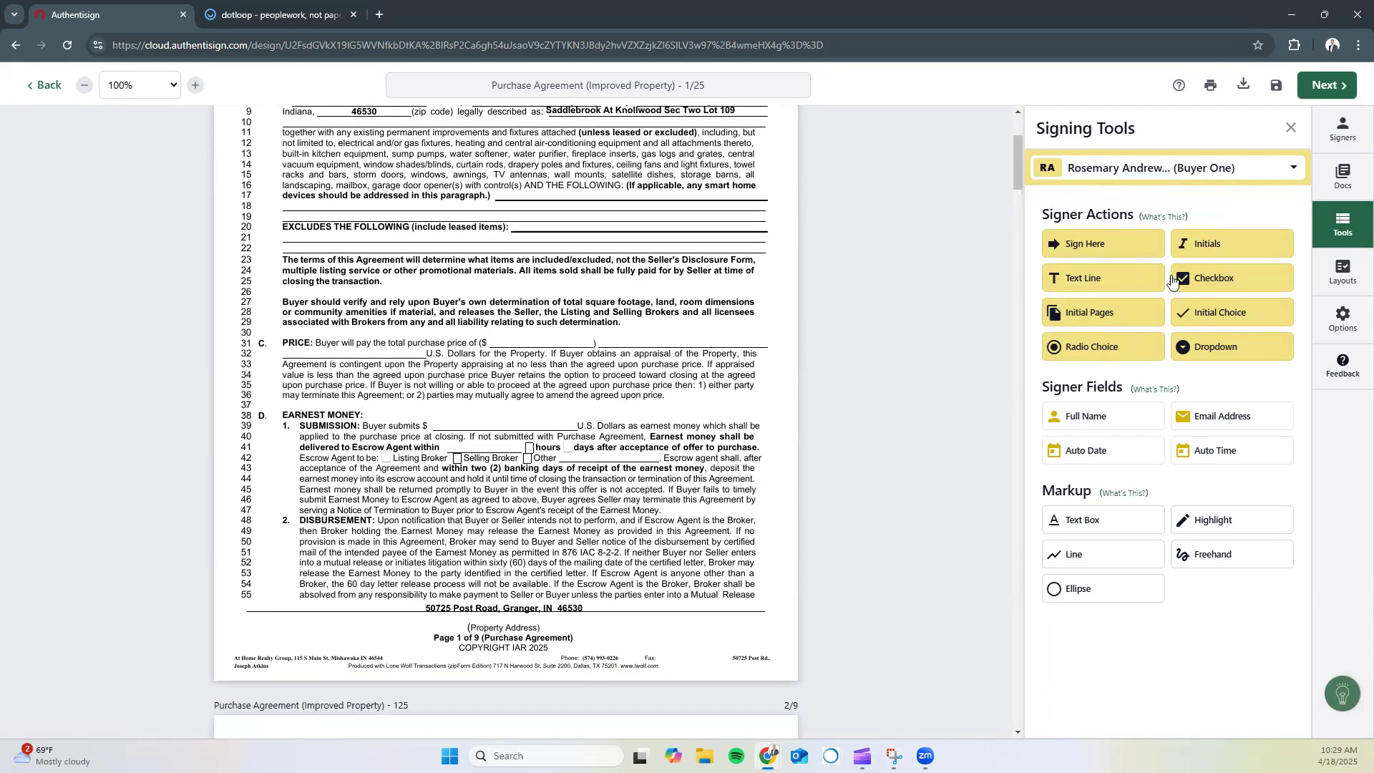
pyautogui.moveTo(1195, 244); pyautogui.dragTo(741, 628)
pyautogui.scroll(2, 966, 505)
pyautogui.scroll(-3, 743, 591)
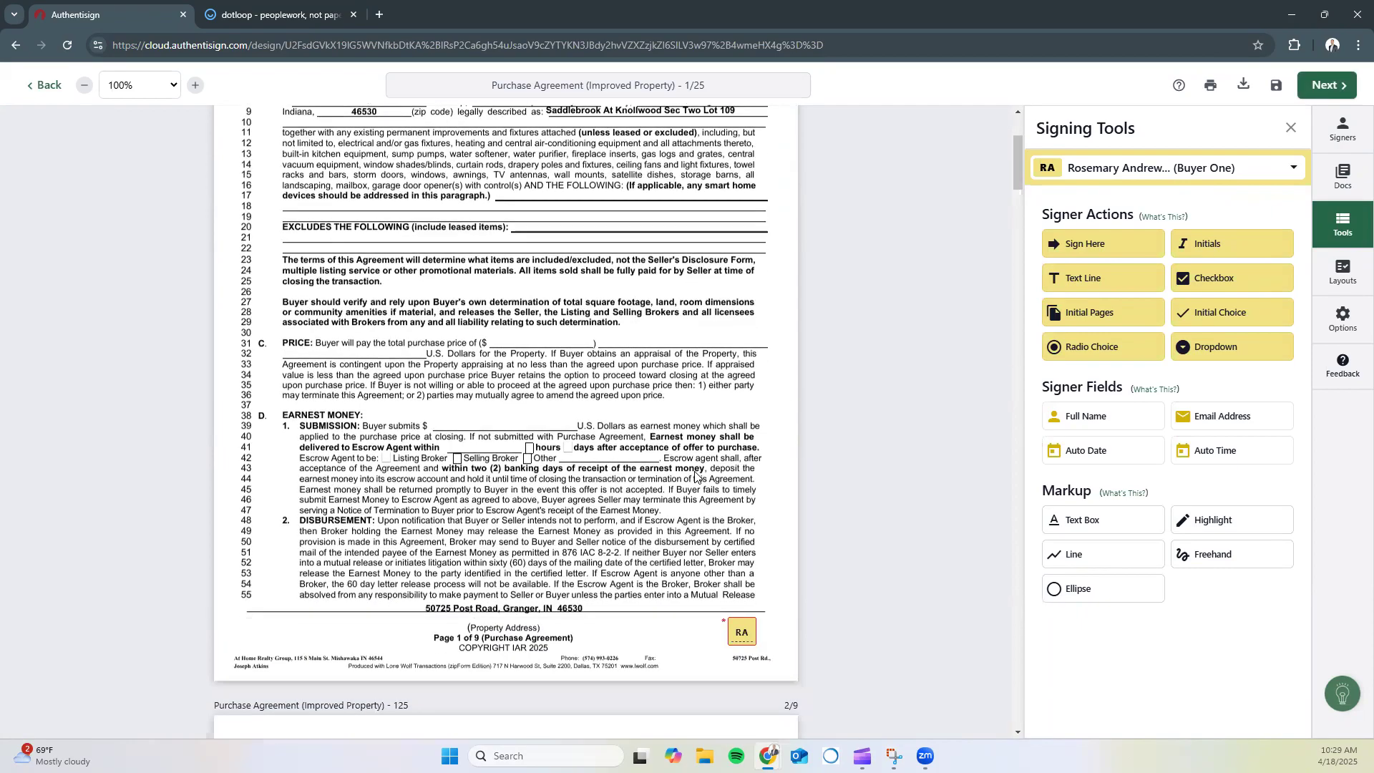
pyautogui.moveTo(745, 562); pyautogui.dragTo(724, 565)
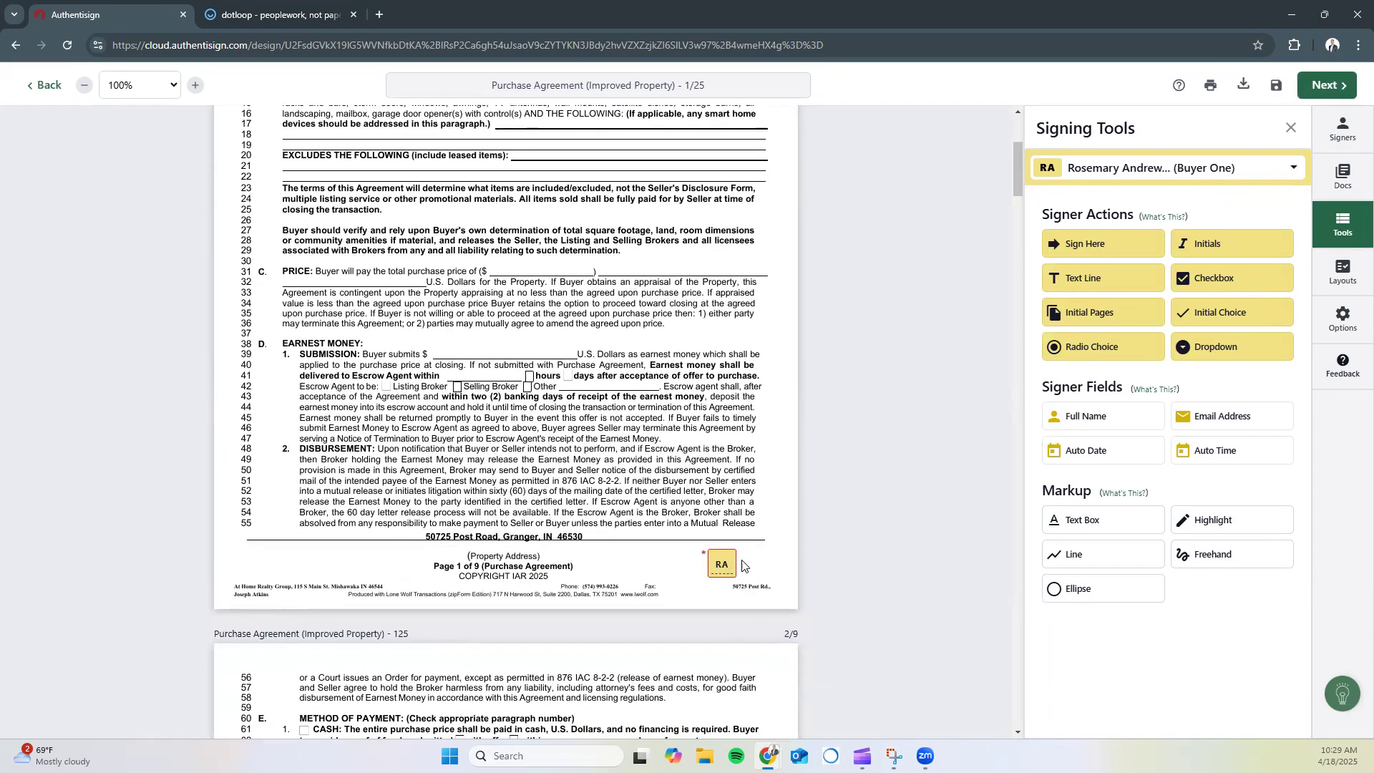
pyautogui.click(1291, 128)
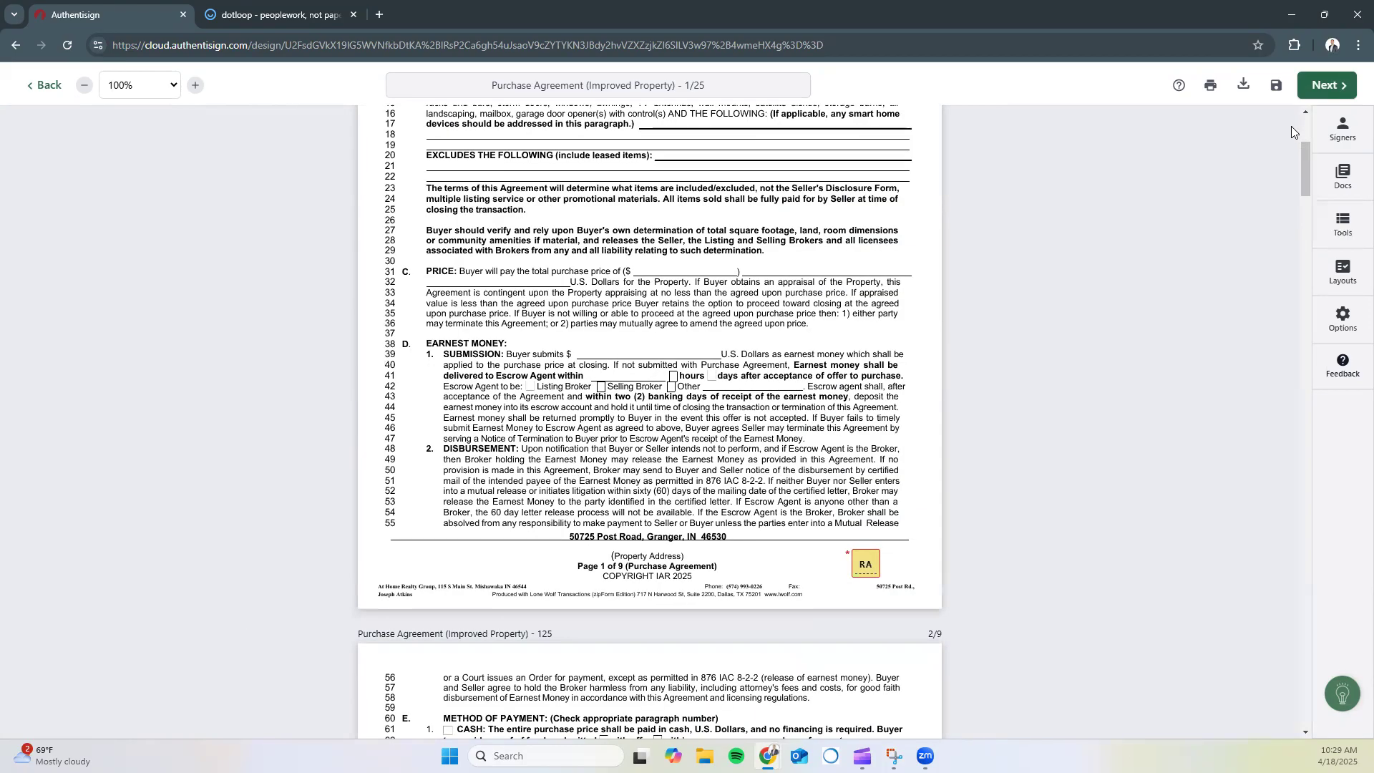
pyautogui.click(1340, 281)
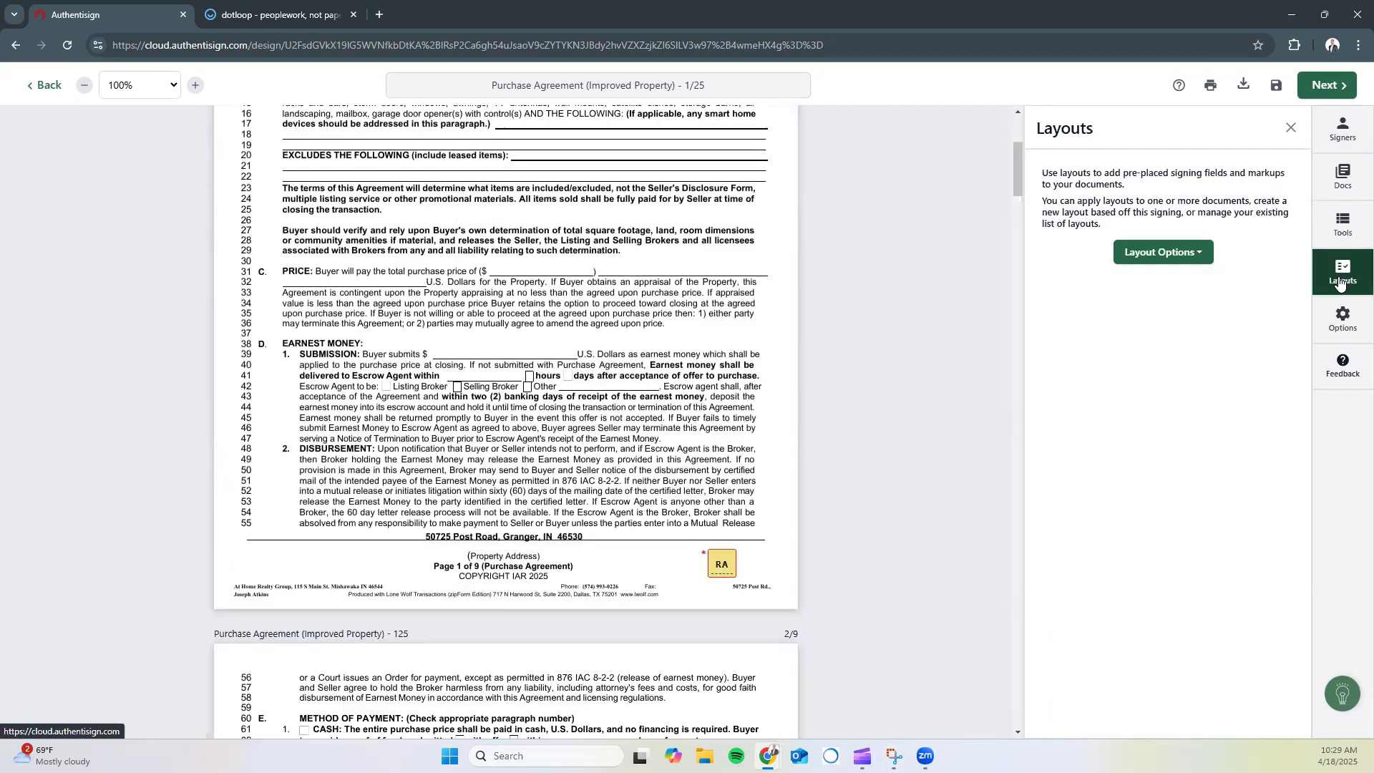
# Nudge the buyer's RA initials field slightly up and left using Layout Options
pyautogui.click(1175, 251)
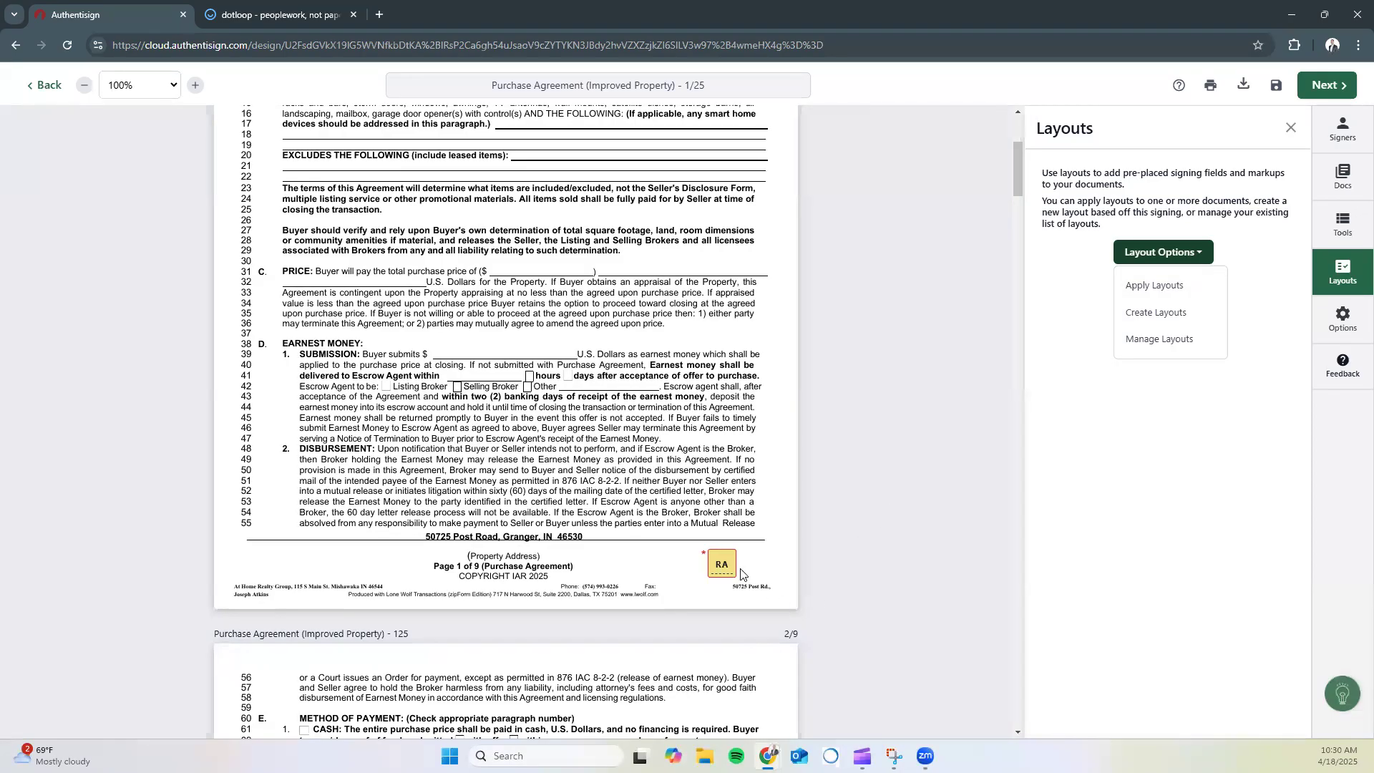
pyautogui.moveTo(722, 570); pyautogui.dragTo(713, 567)
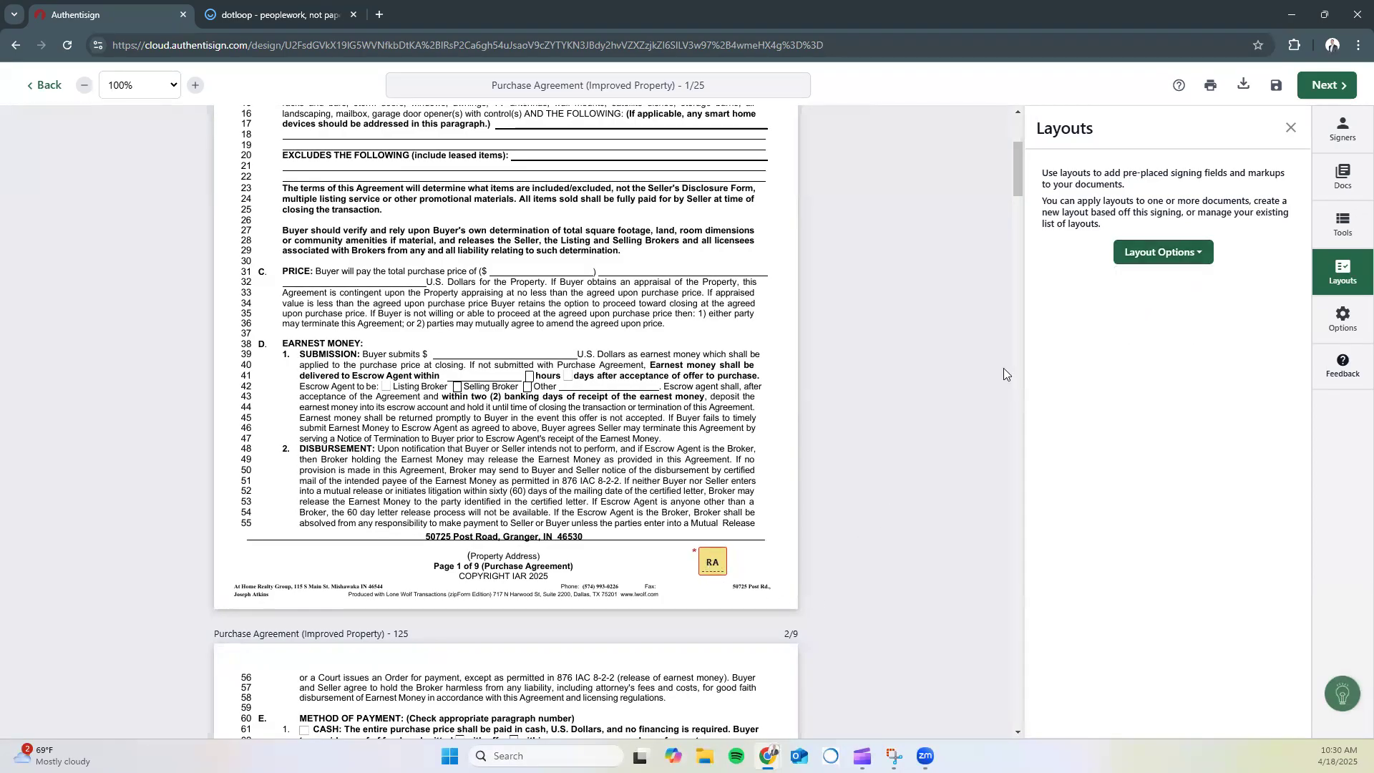
pyautogui.click(1291, 129)
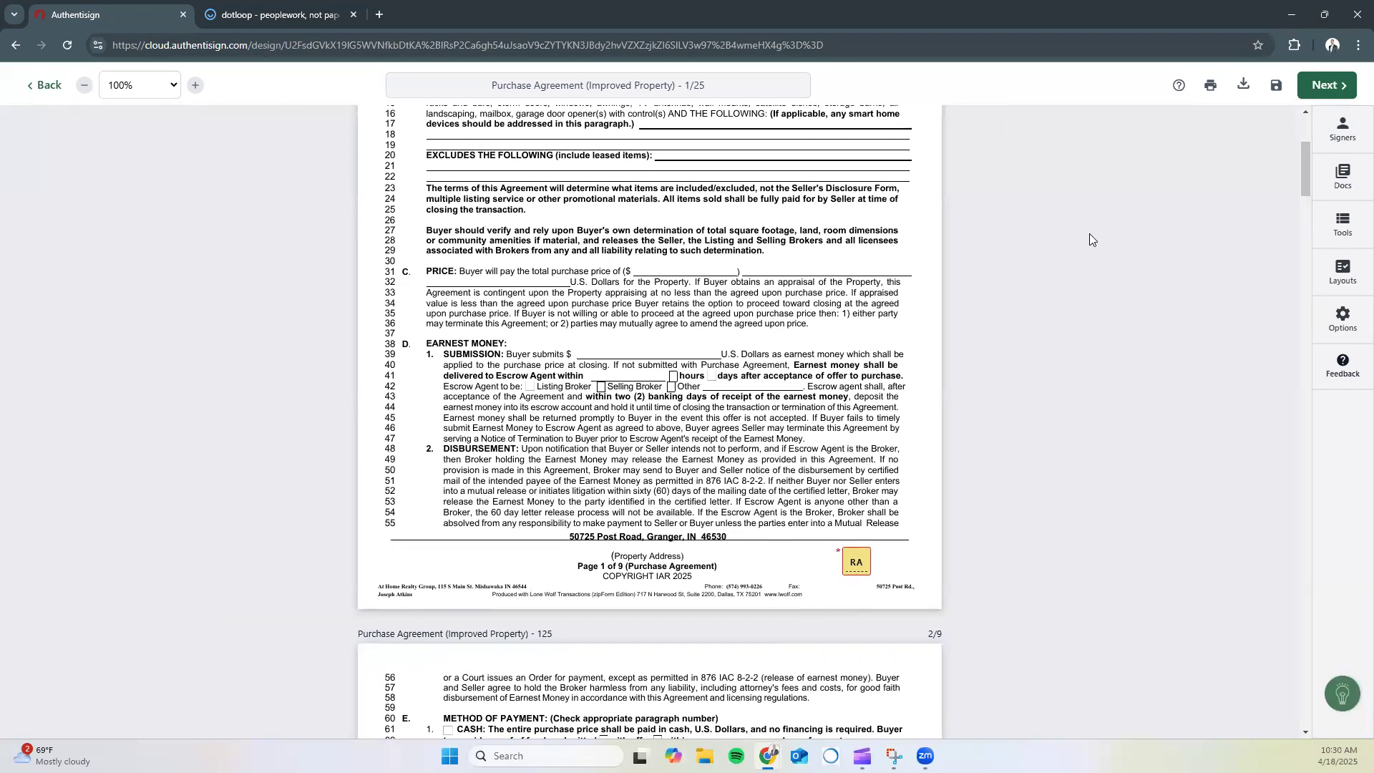
# Leave the Authentisign signing editor without saving and return to zipForm
pyautogui.click(1332, 222)
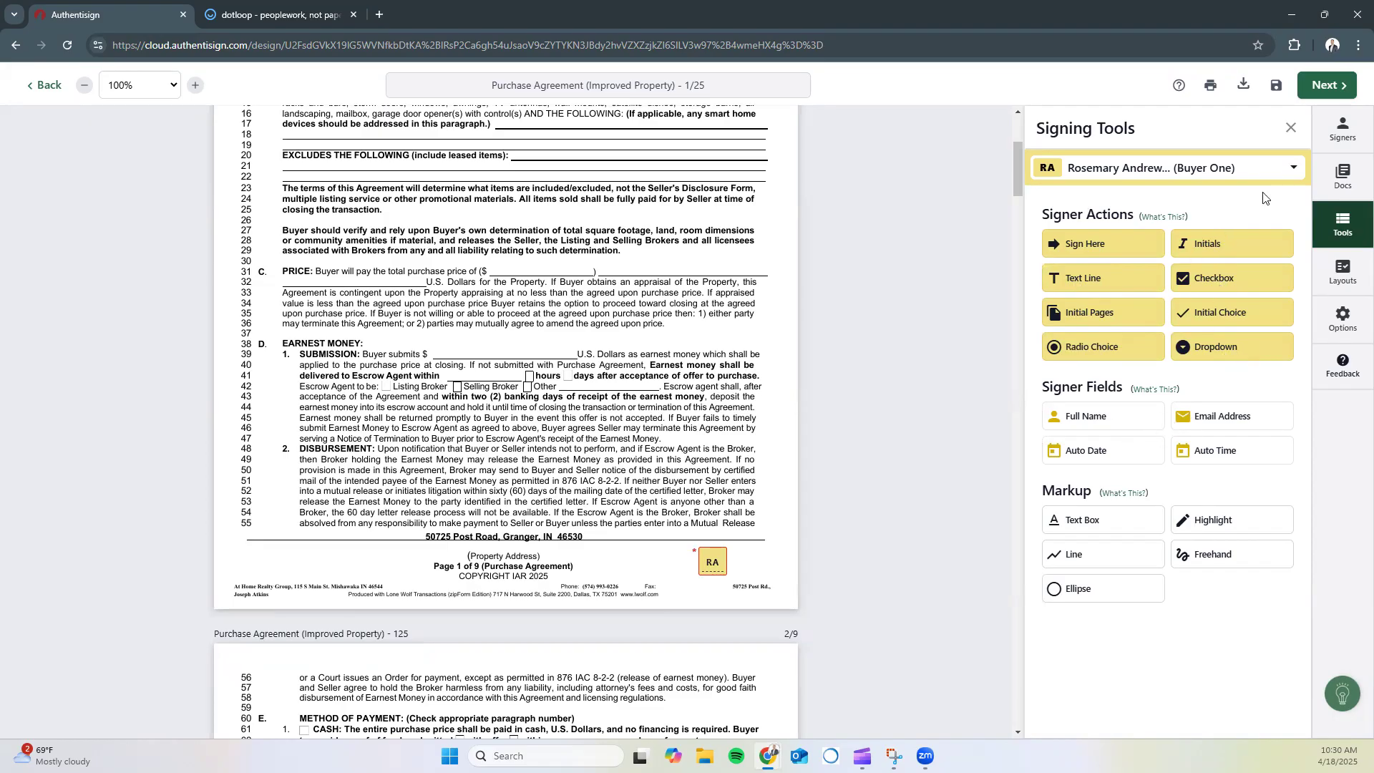
pyautogui.click(1290, 130)
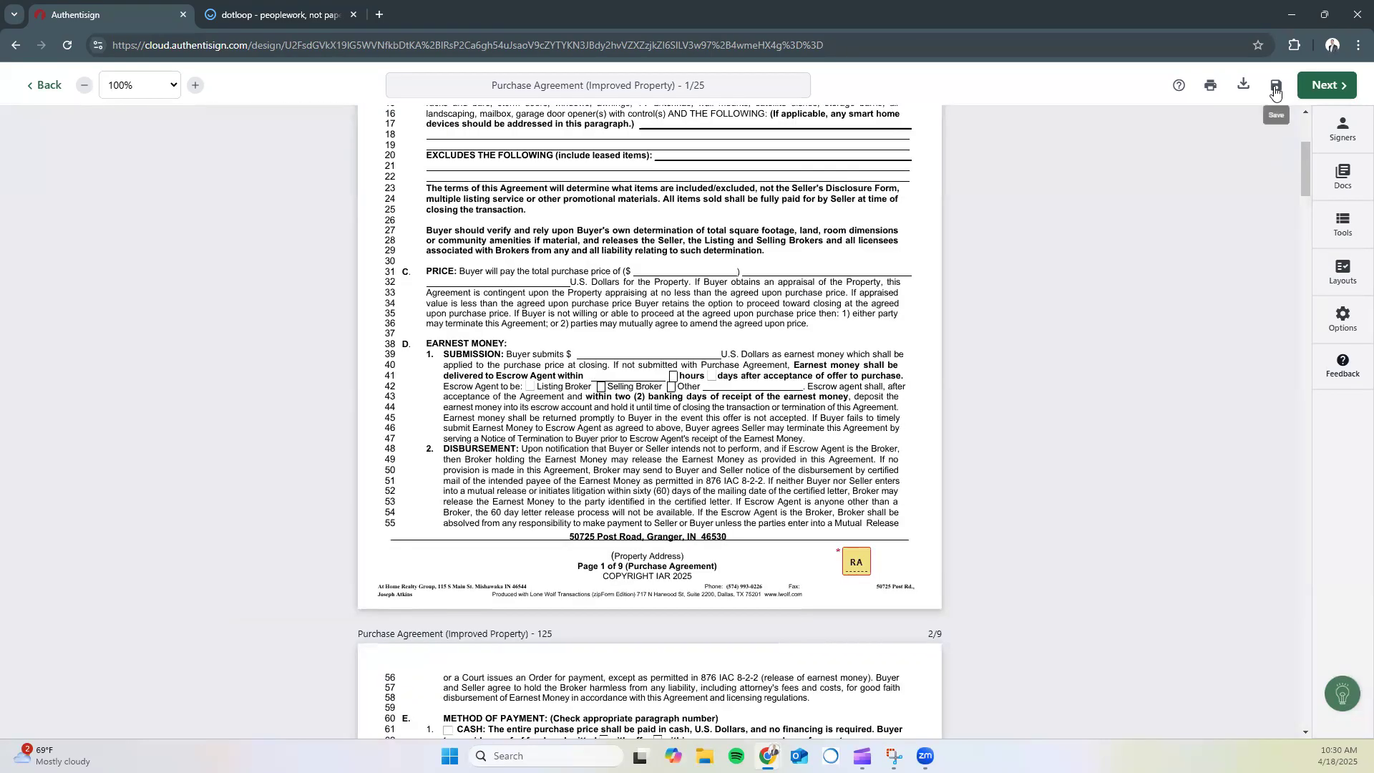
pyautogui.click(45, 89)
pyautogui.click(53, 146)
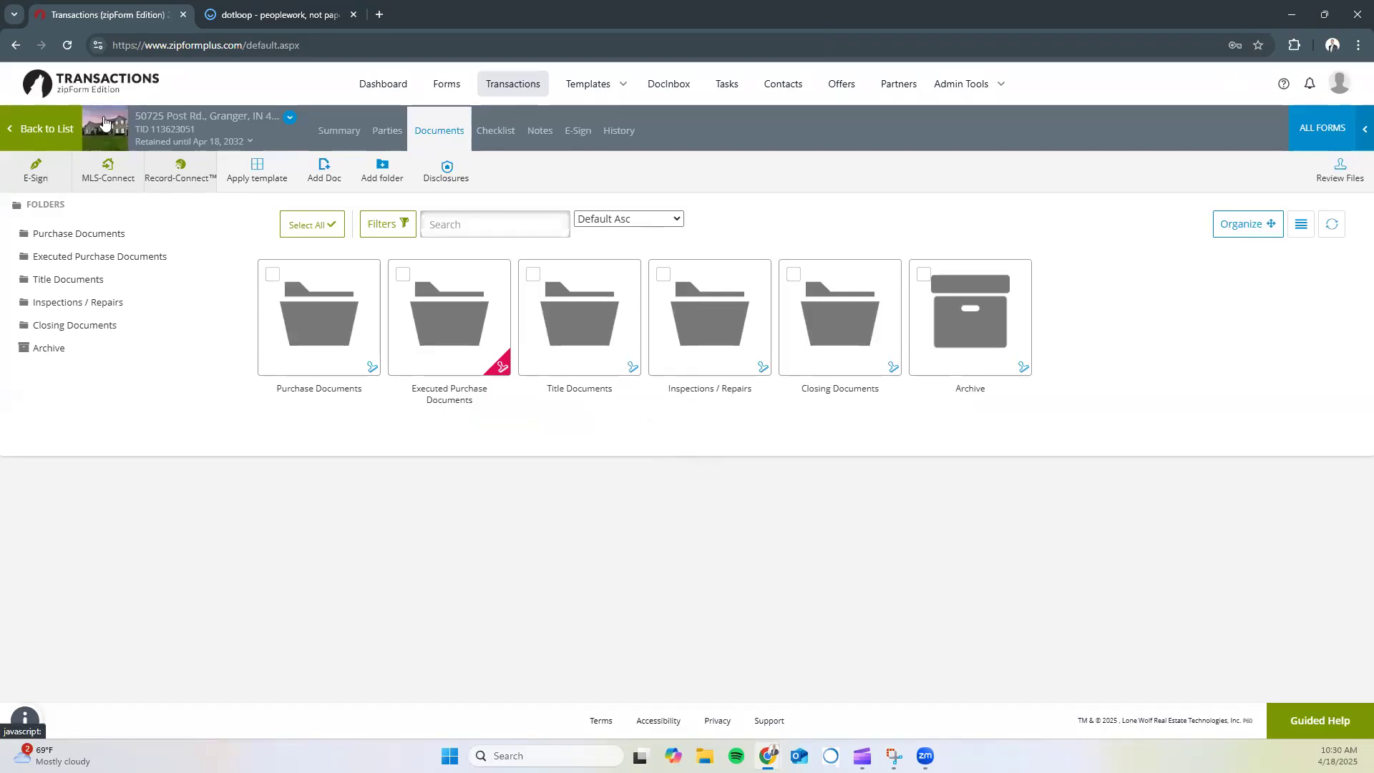
pyautogui.click(48, 140)
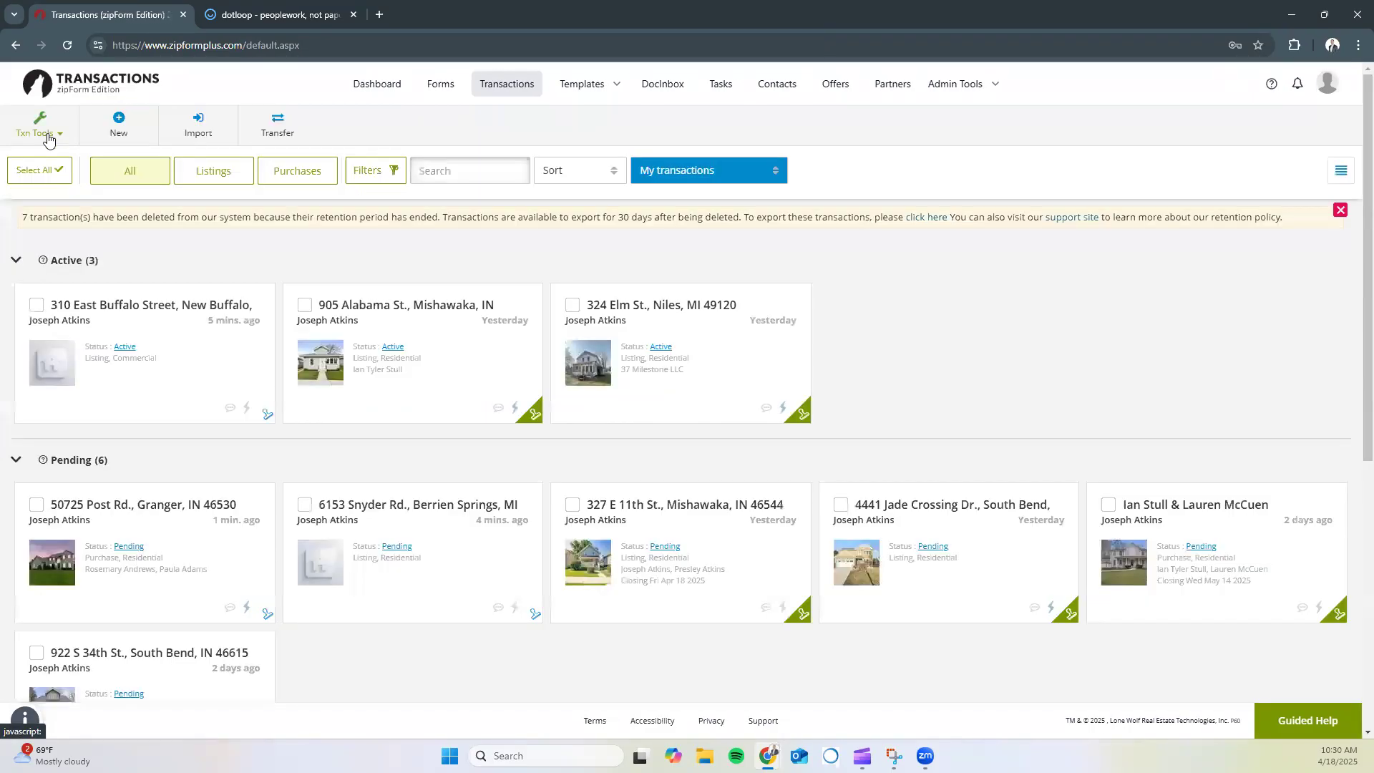
pyautogui.click(333, 502)
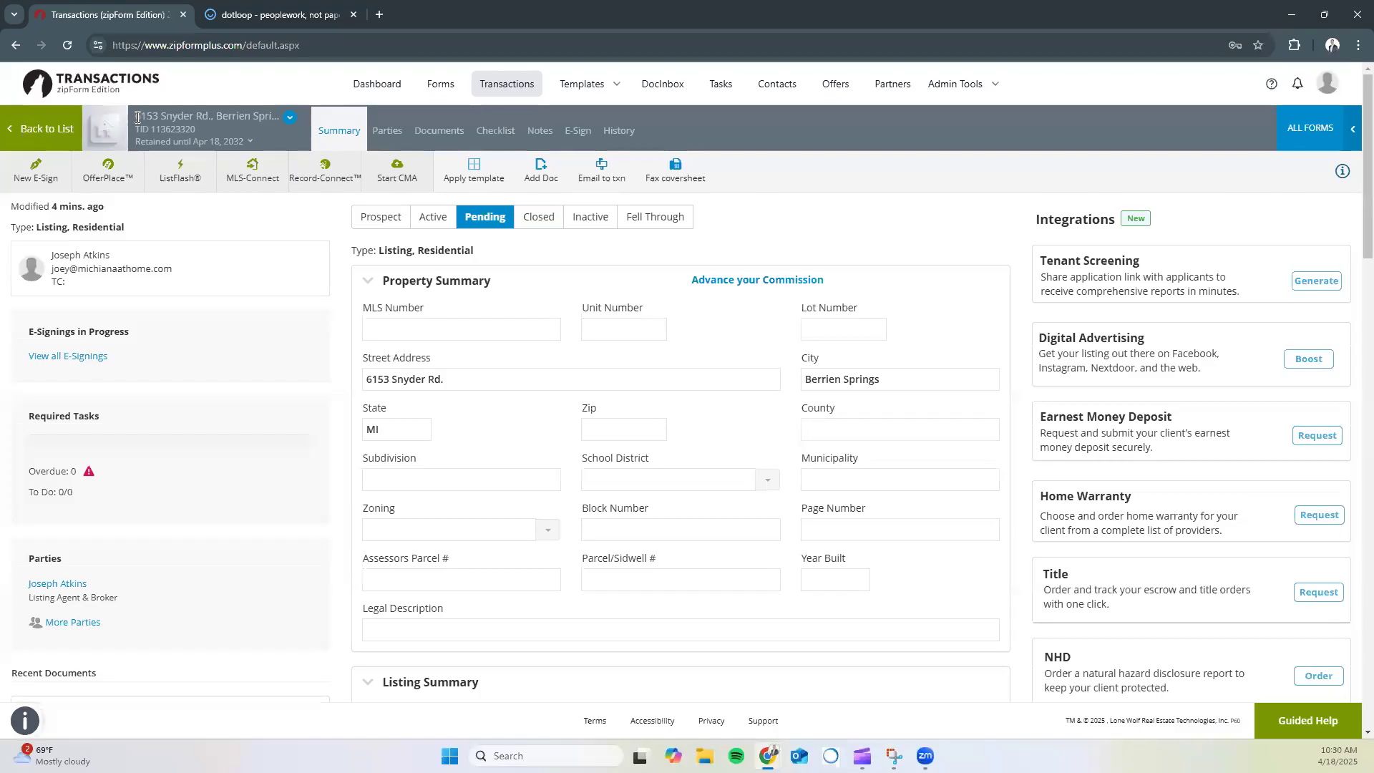
pyautogui.click(599, 177)
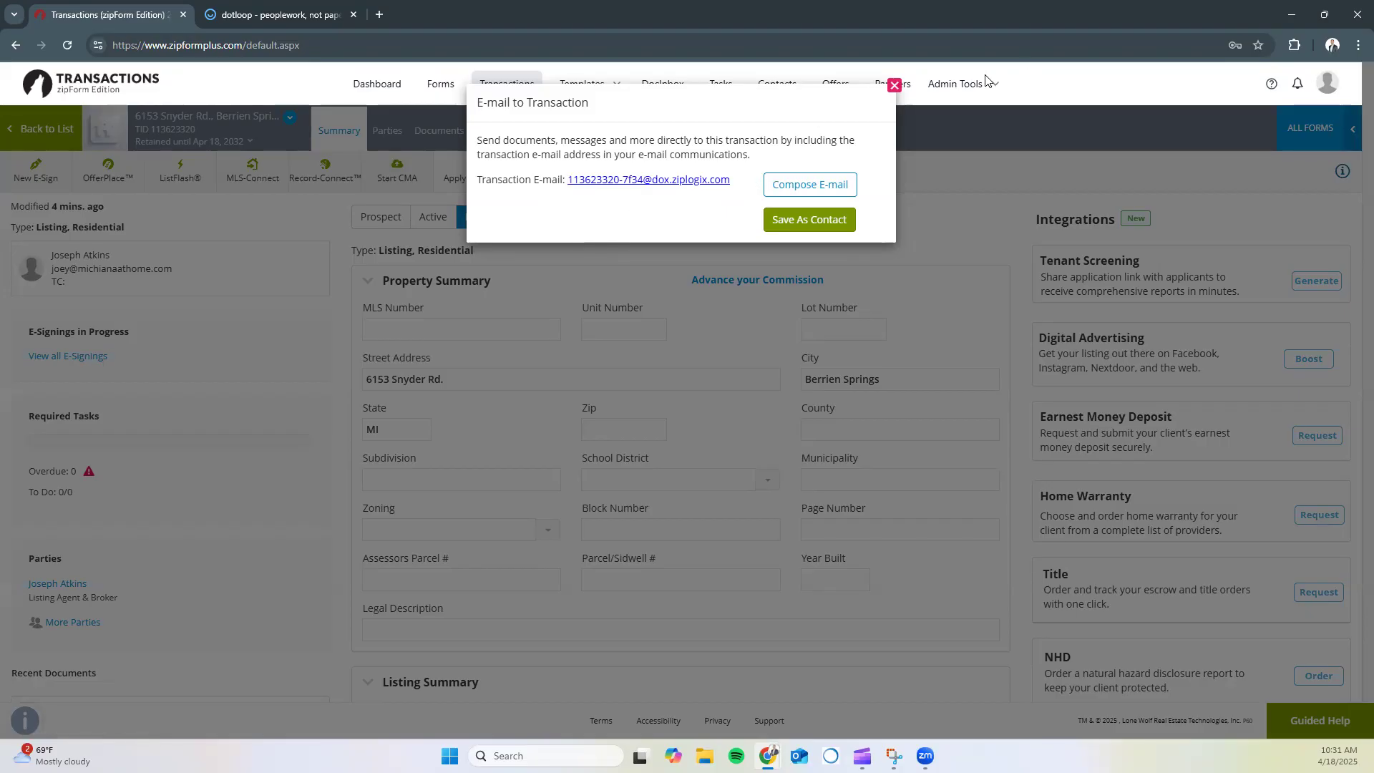
pyautogui.click(894, 86)
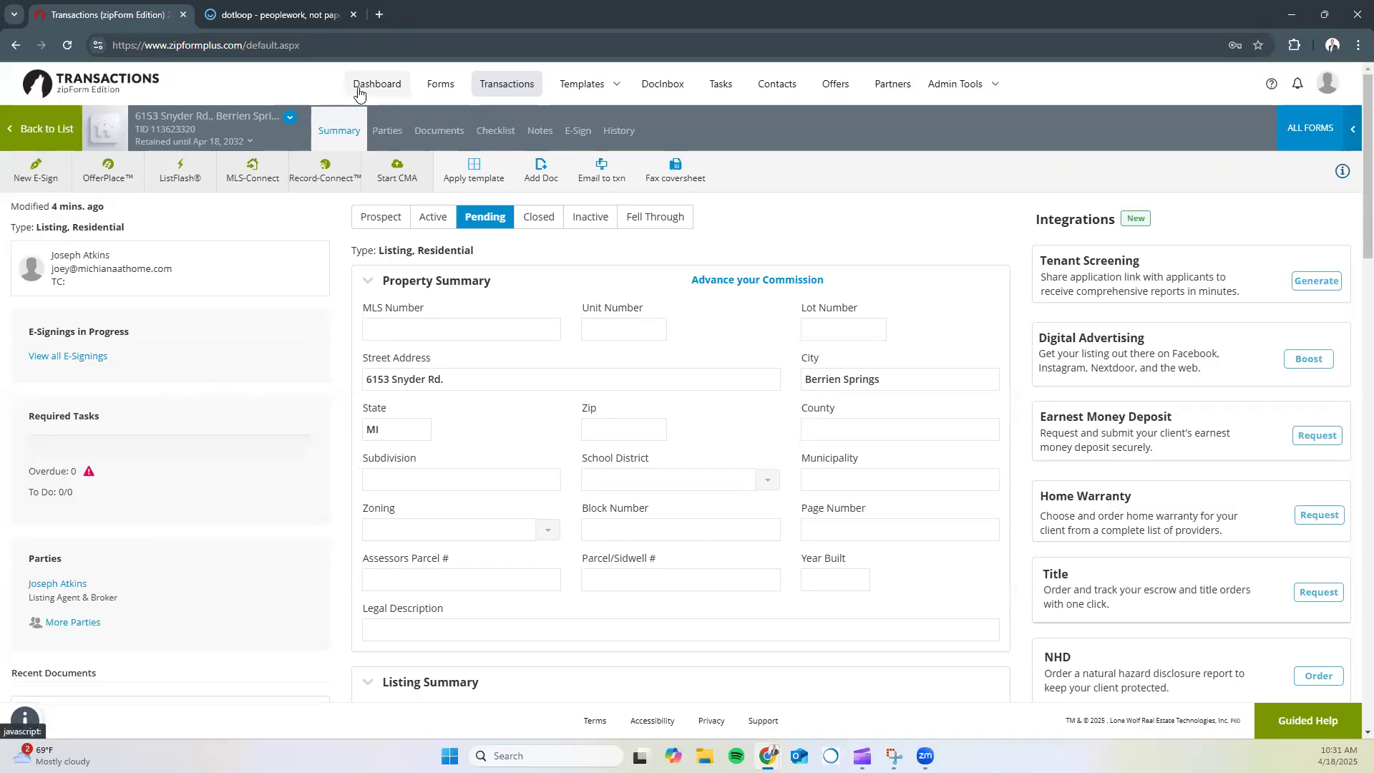
# Go back to the main list of three Active and six Pending transactions
pyautogui.click(515, 87)
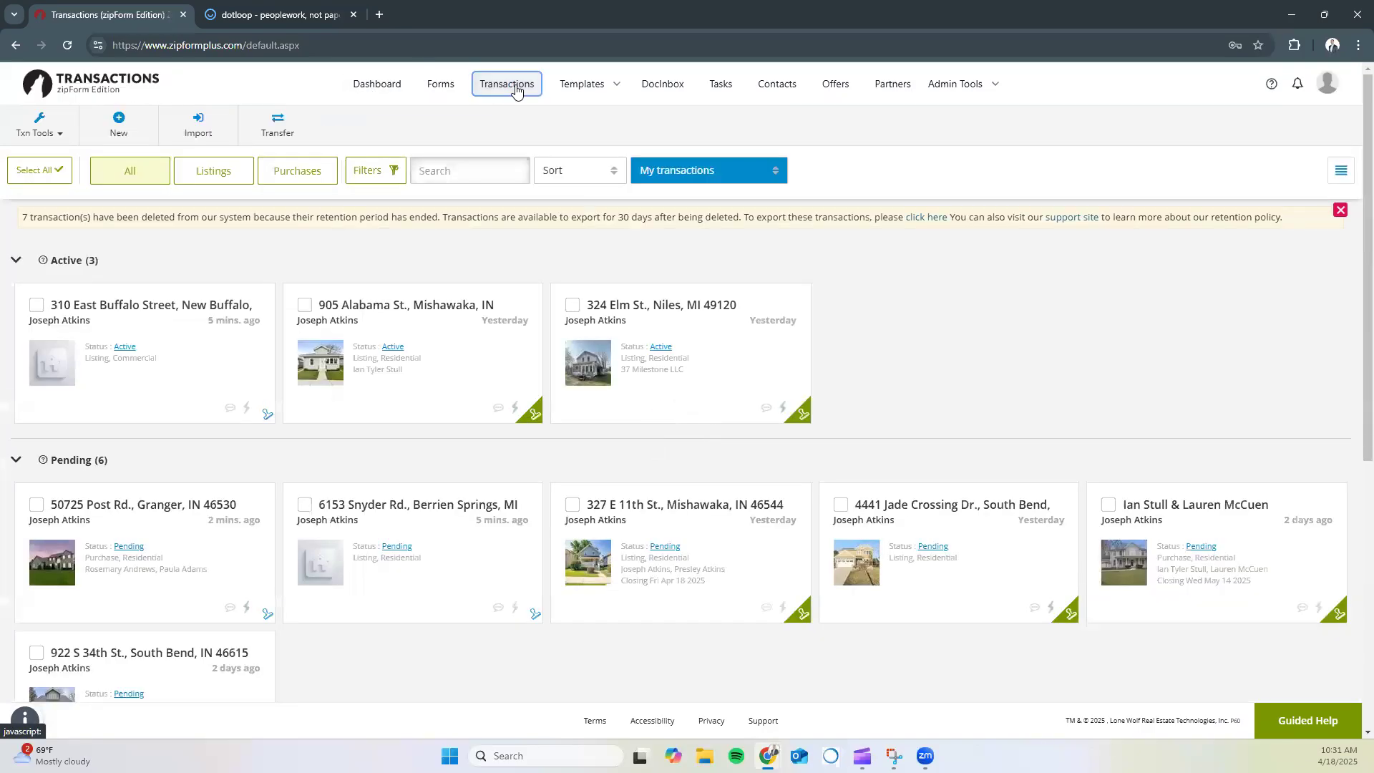